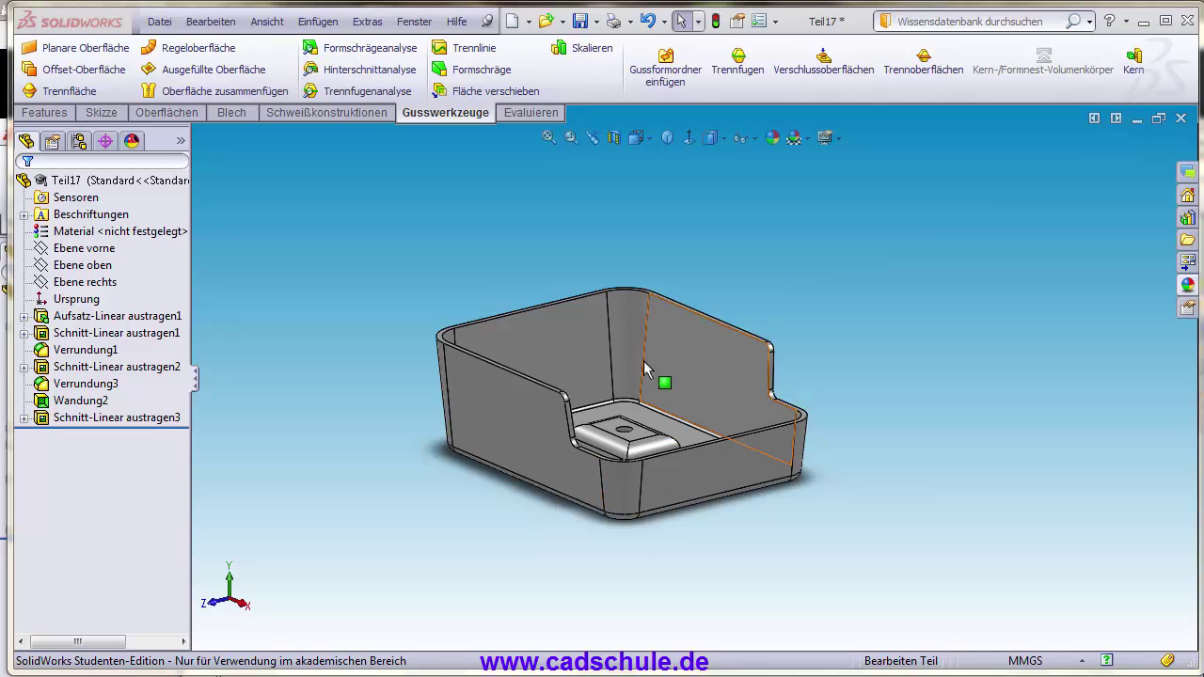
- Roll the tray back so only the first extrusion's base block remains
scroll(715, 475, down, 3)
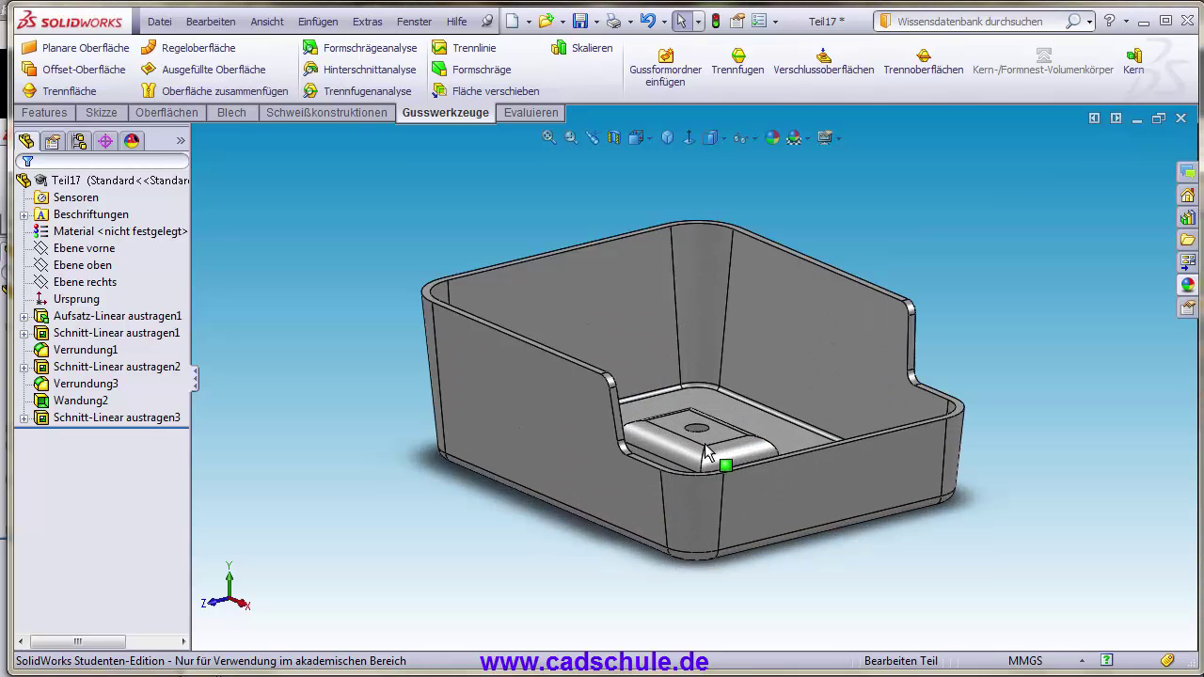
mouse_move(721, 479)
middle_down()
mouse_move(705, 474)
mouse_move(724, 440)
mouse_move(210, 458)
middle_up()
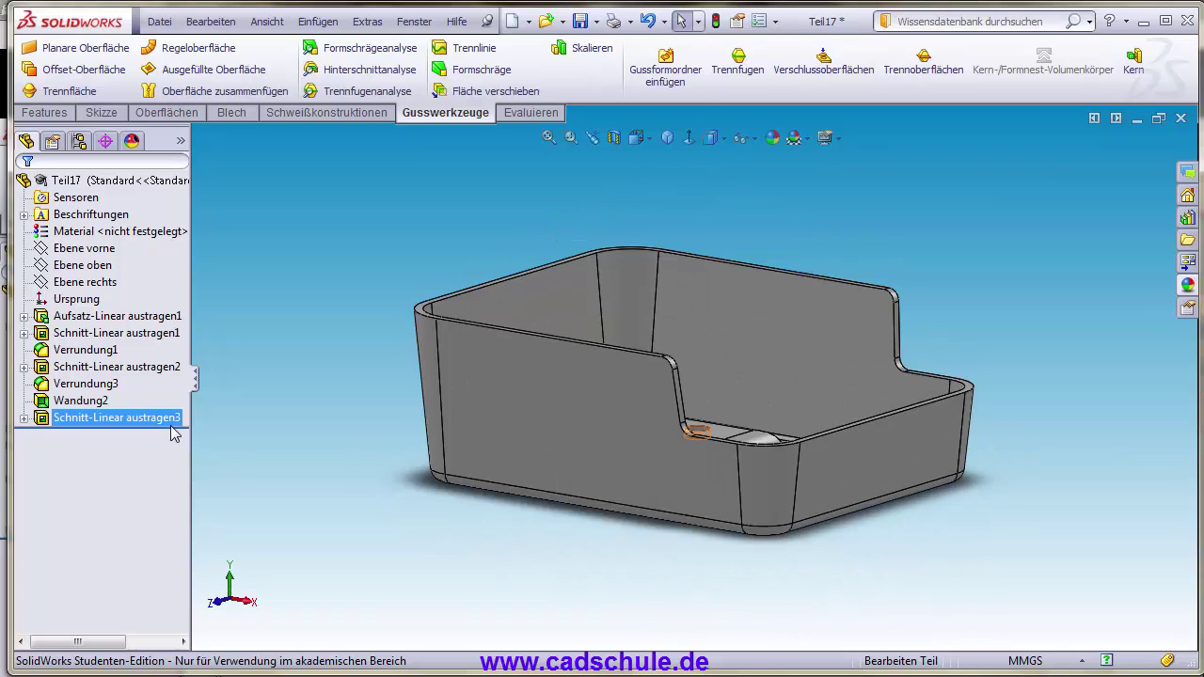
drag(175, 426, 179, 325)
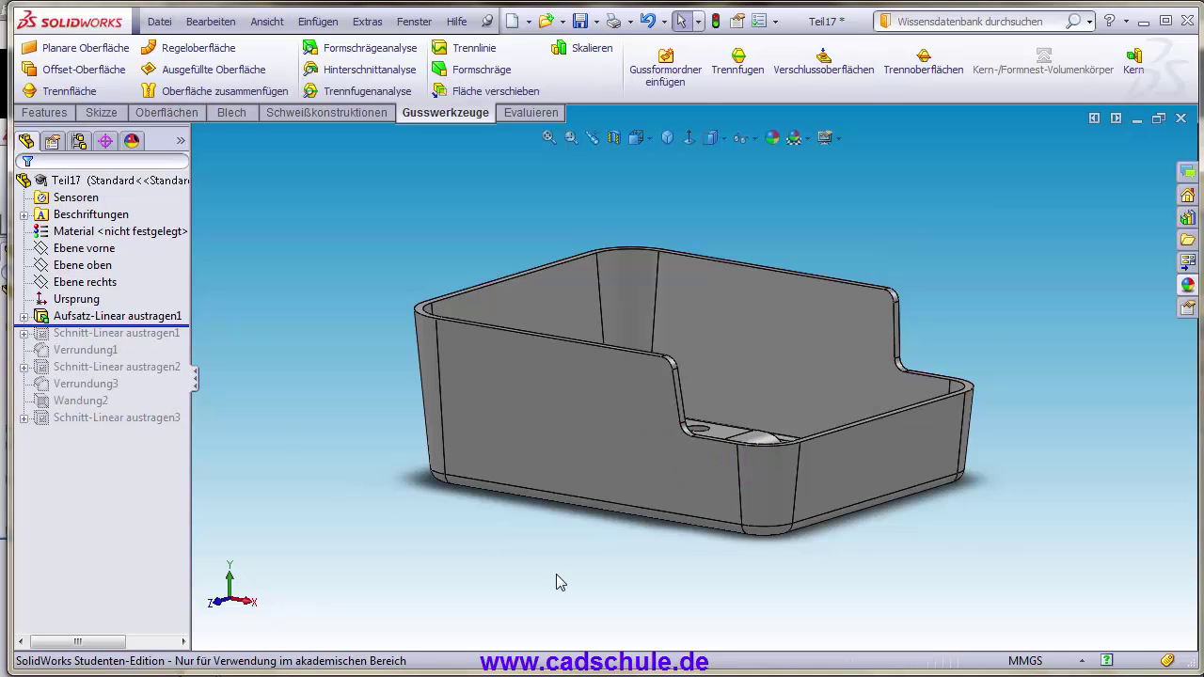
middle_drag(556, 571, 605, 562)
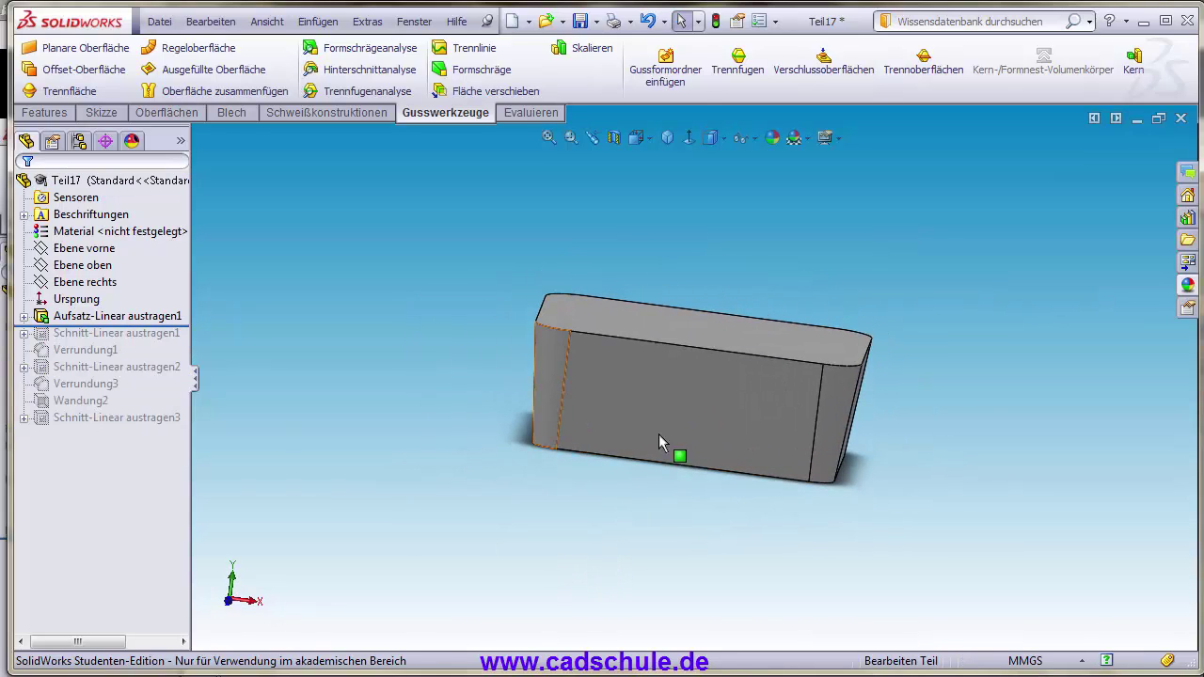
mouse_move(699, 452)
middle_down()
mouse_move(718, 533)
mouse_move(893, 462)
middle_up()
mouse_move(722, 469)
middle_down()
mouse_move(711, 355)
mouse_move(670, 418)
mouse_move(747, 452)
middle_up()
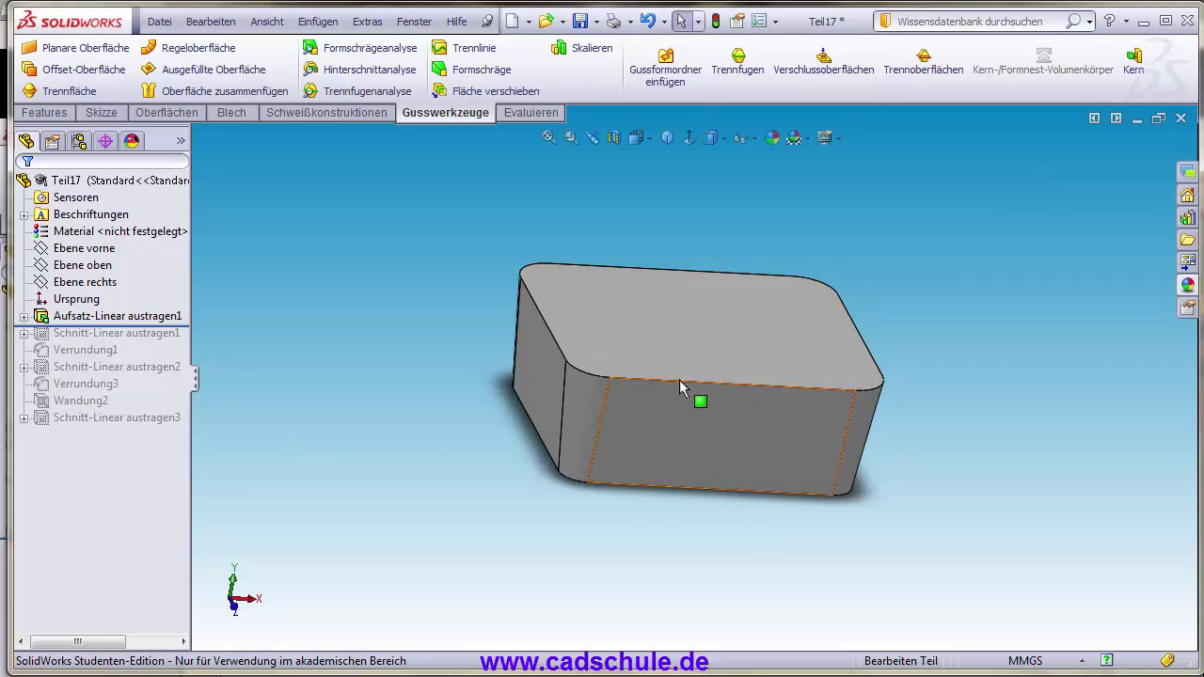
- Review Aufsatz-Linear austragen1 at 40 mm depth with 6° draft and accept it
click(104, 317)
click(94, 262)
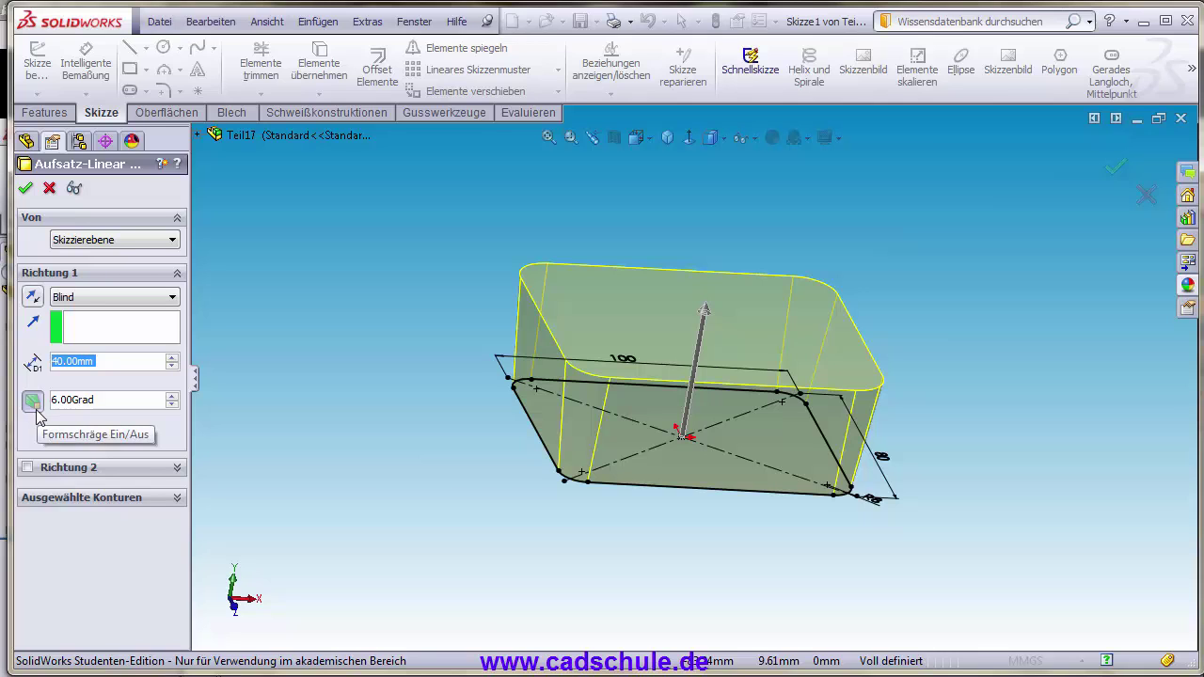
middle_drag(634, 551, 627, 482)
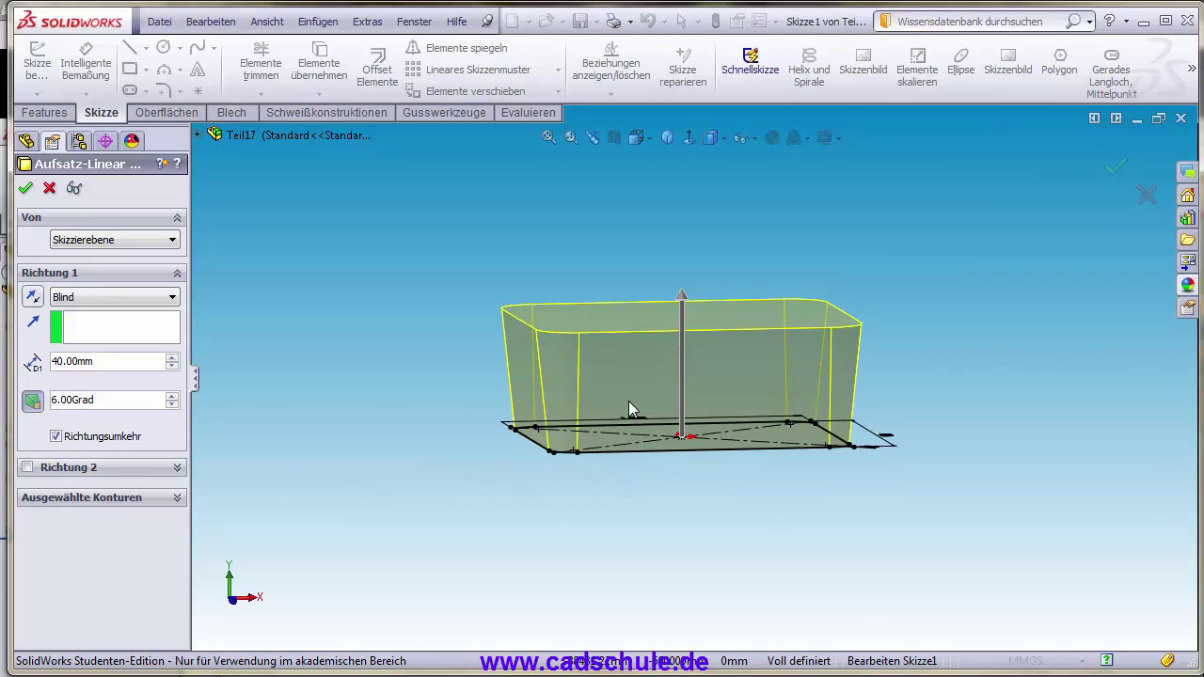
mouse_move(628, 401)
middle_down()
mouse_move(702, 413)
mouse_move(543, 398)
middle_up()
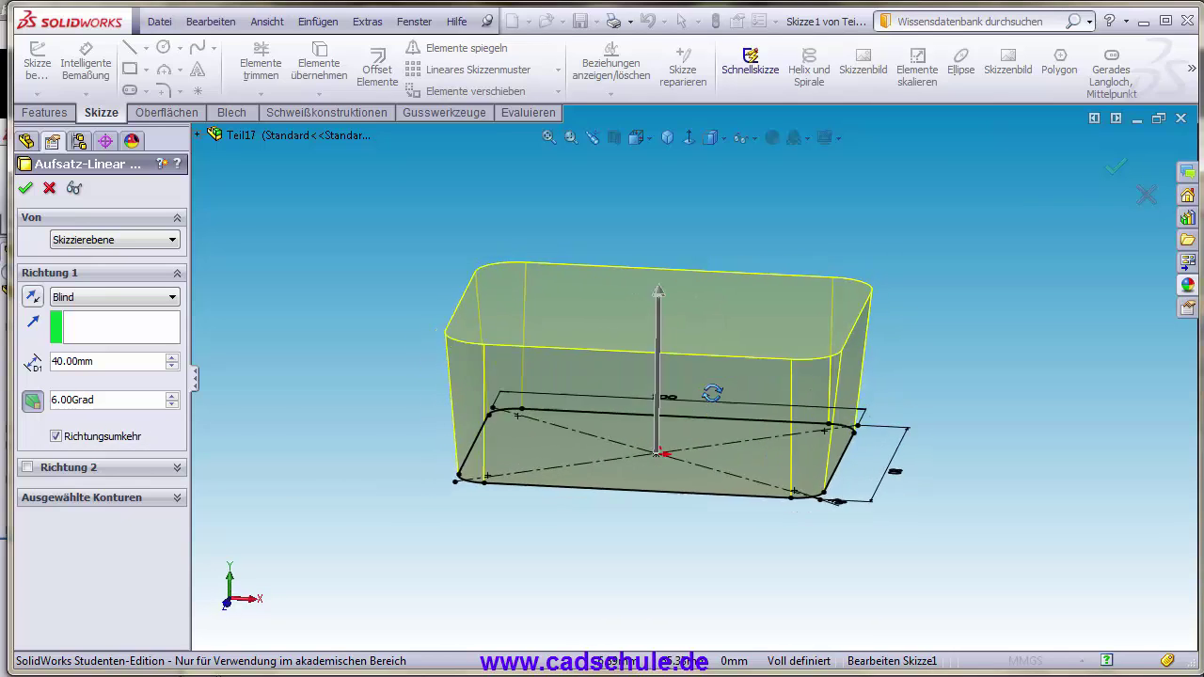
click(25, 189)
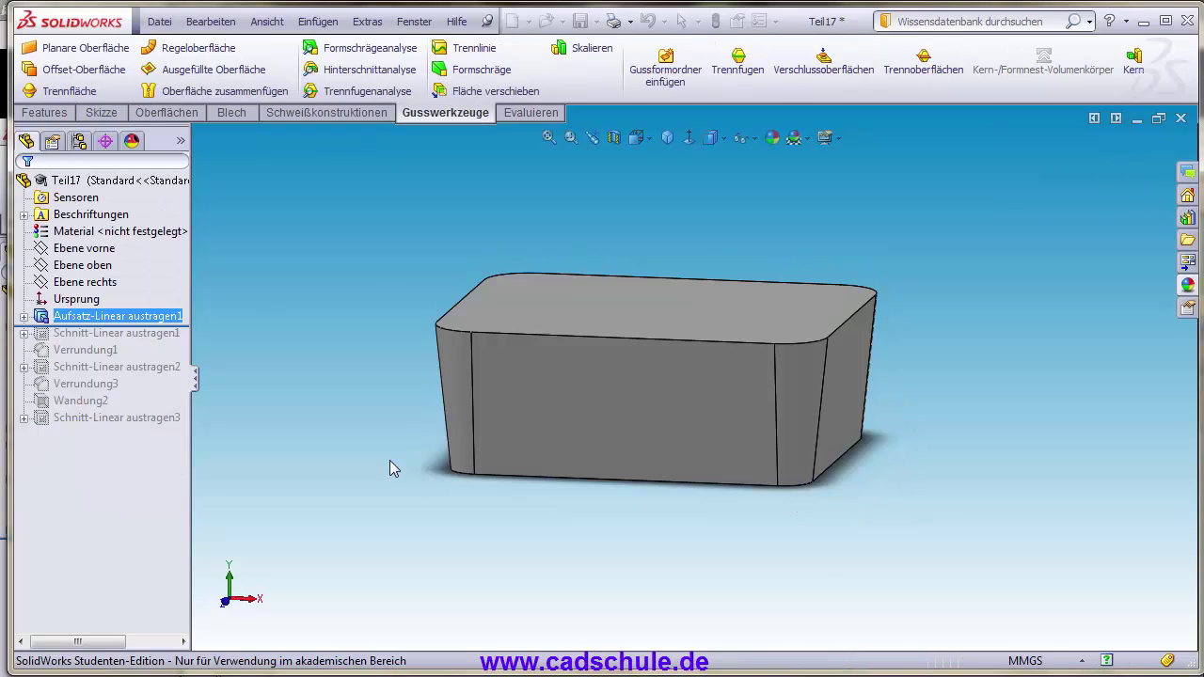
- Roll forward through the step cut, with its 30 mm sketch dimension, and Verrundung1
drag(199, 327, 193, 342)
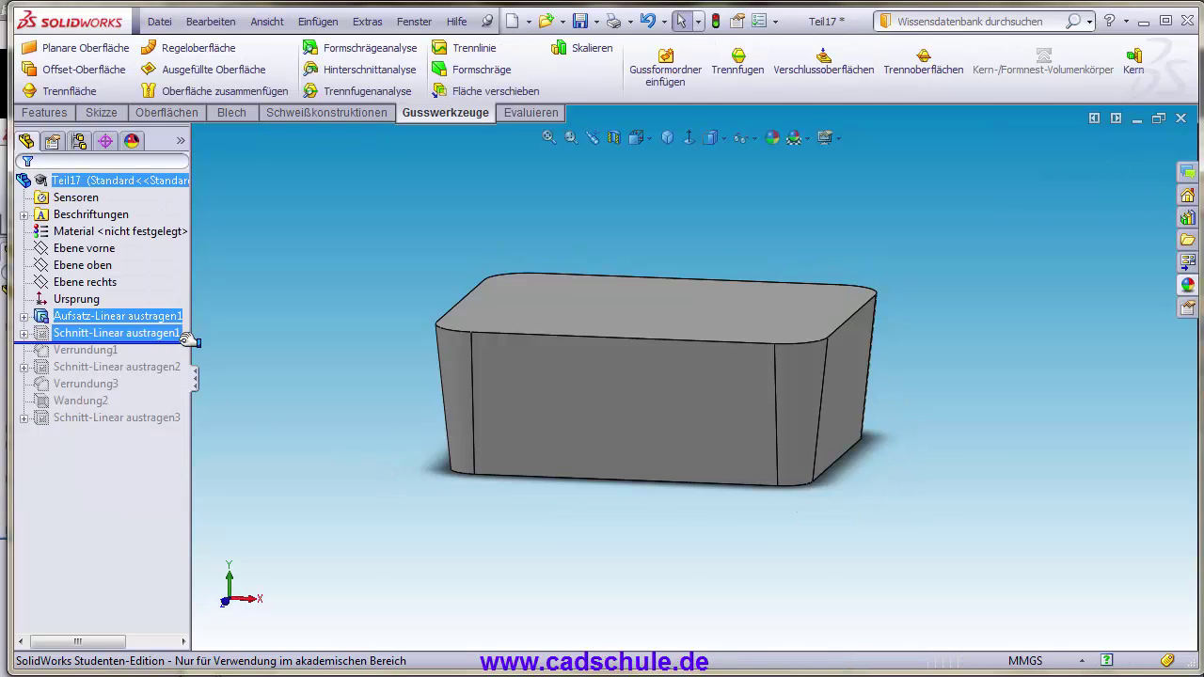
middle_drag(447, 484, 470, 556)
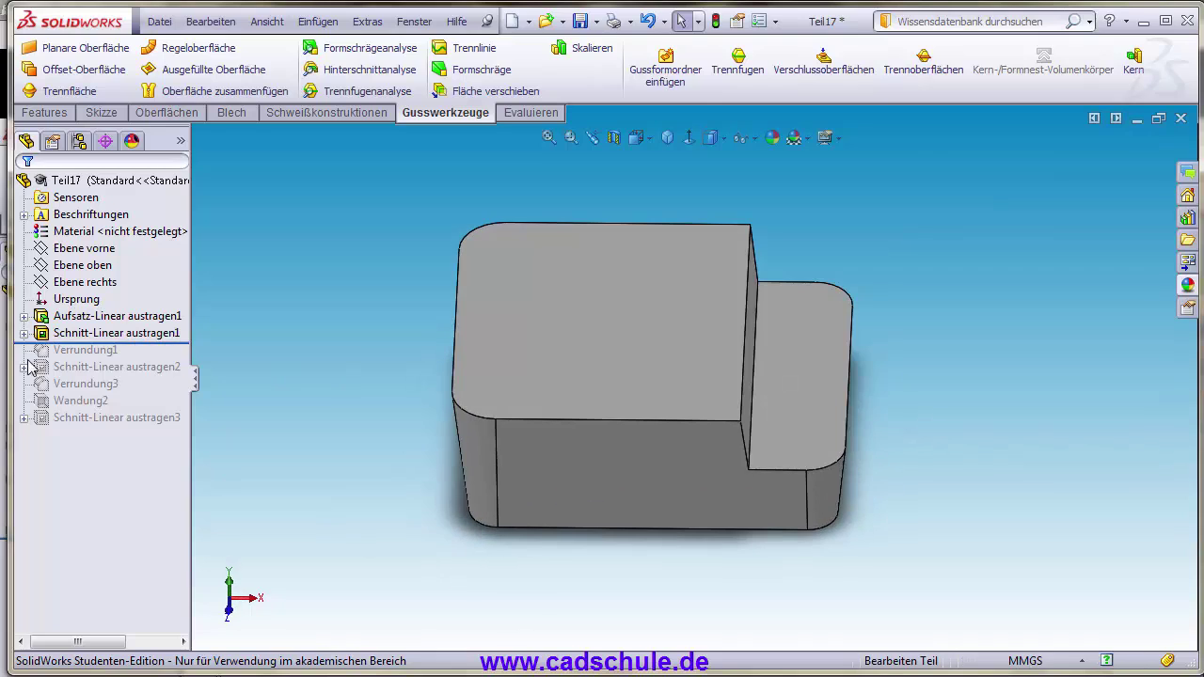
click(24, 334)
click(95, 350)
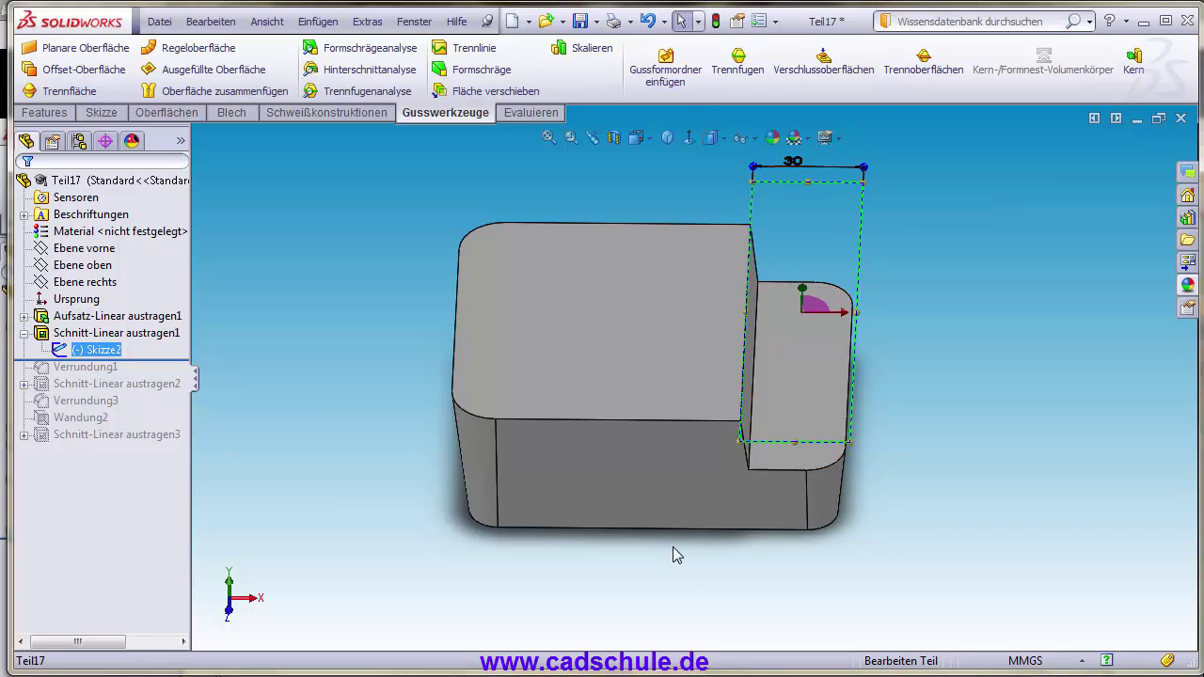
middle_drag(674, 549, 679, 417)
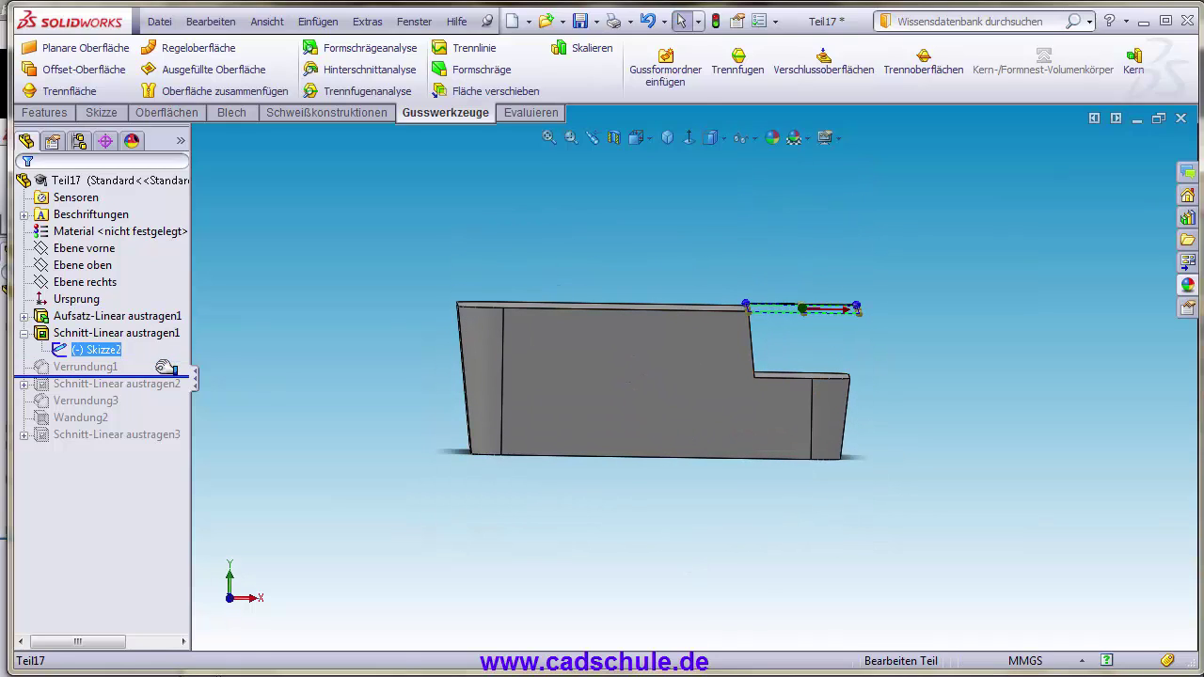
drag(164, 362, 165, 374)
key(ctrl+7)
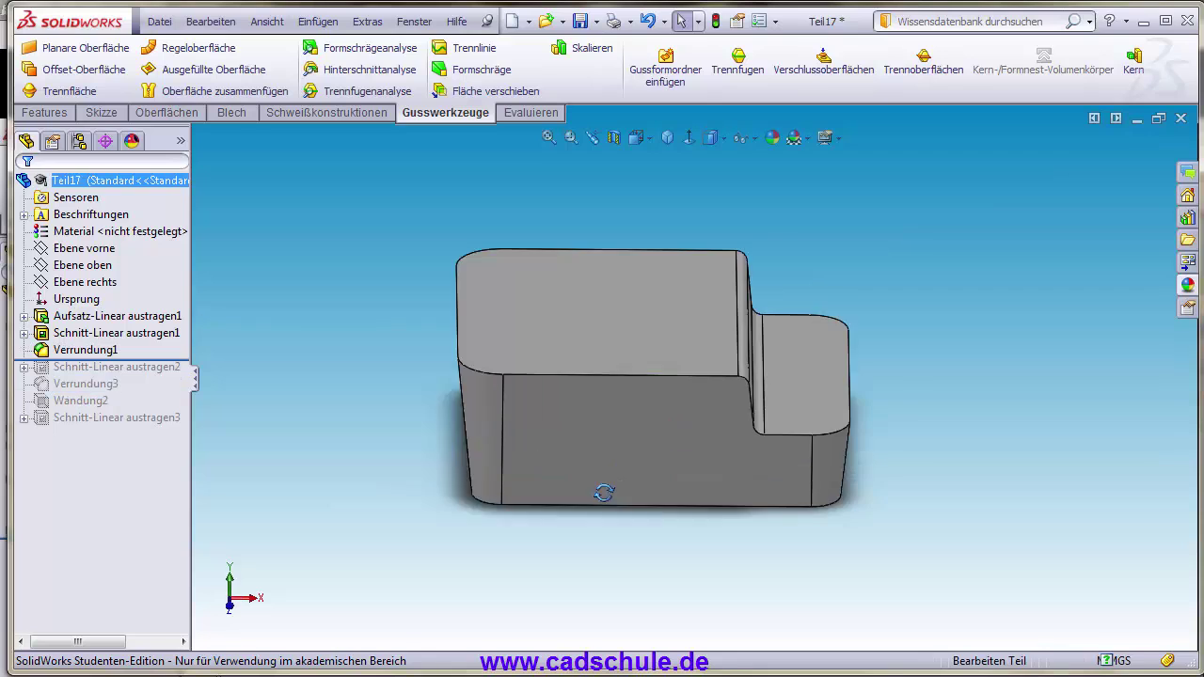
mouse_move(541, 398)
middle_down()
mouse_move(416, 452)
mouse_move(424, 402)
middle_up()
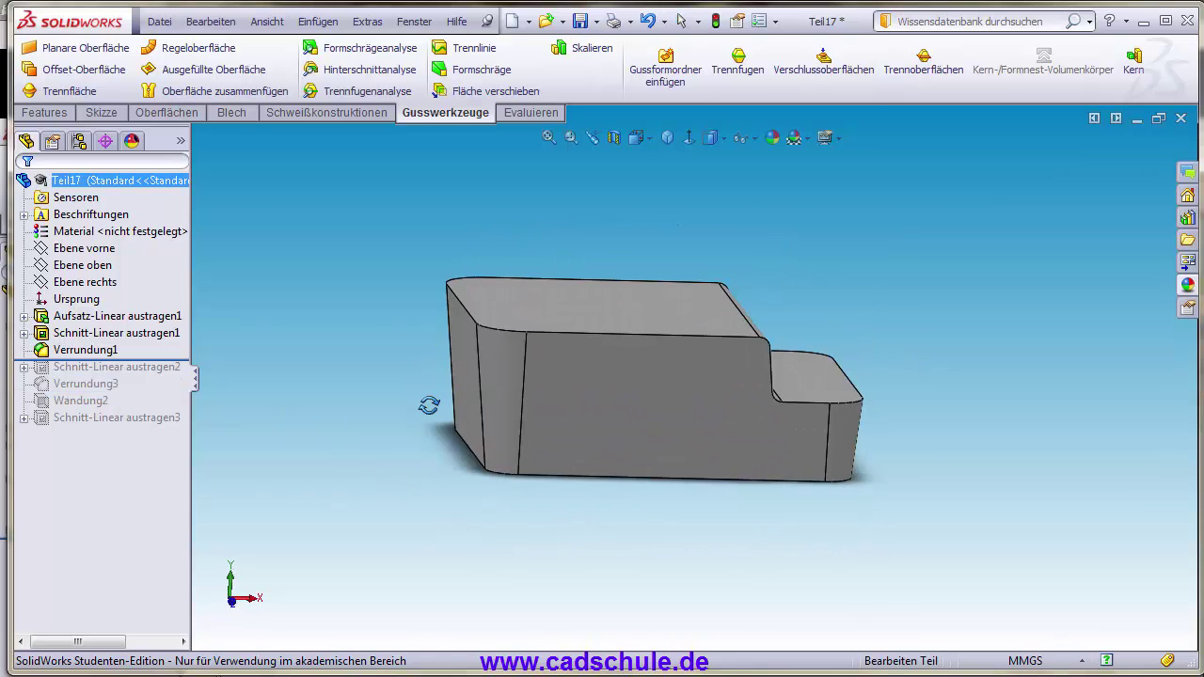
- Roll forward to include the bottom pocket cut and inspect the underside face
drag(179, 360, 179, 376)
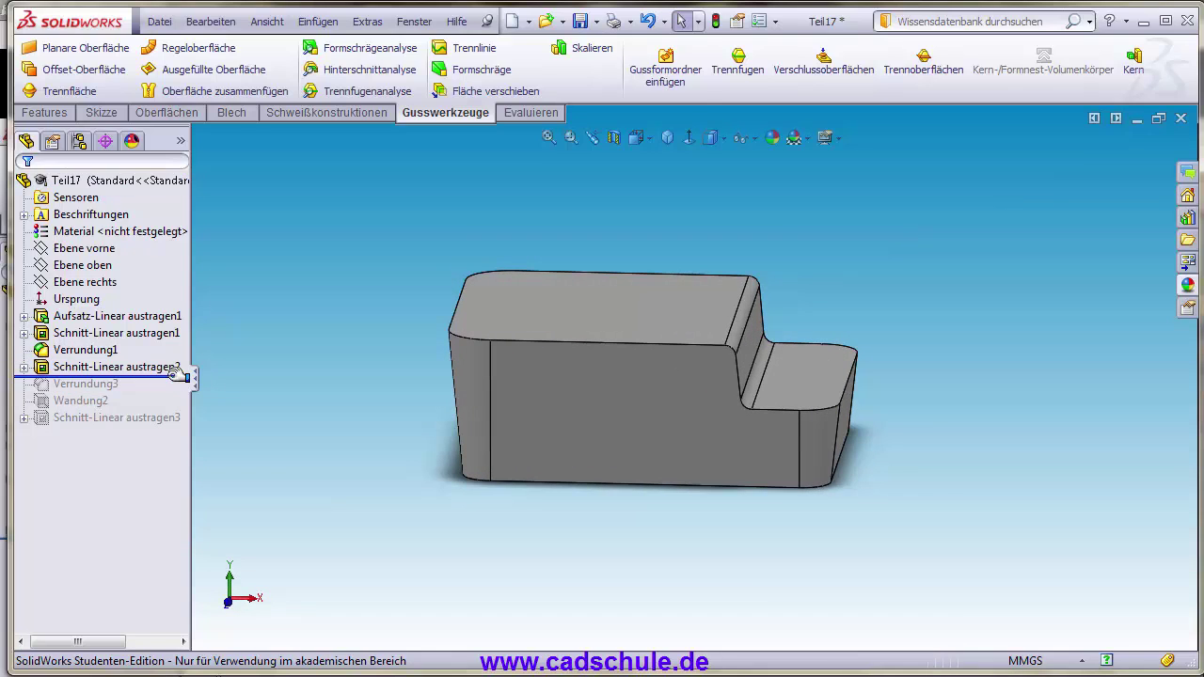
middle_drag(498, 518, 665, 420)
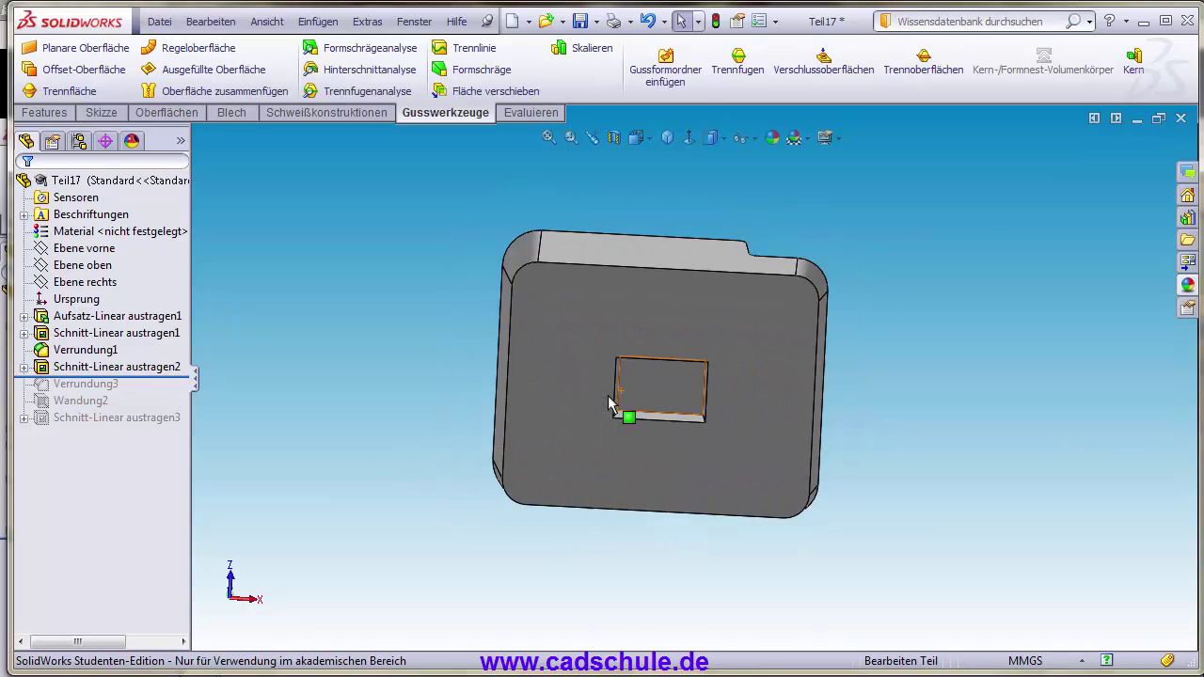
scroll(664, 419, down, 2)
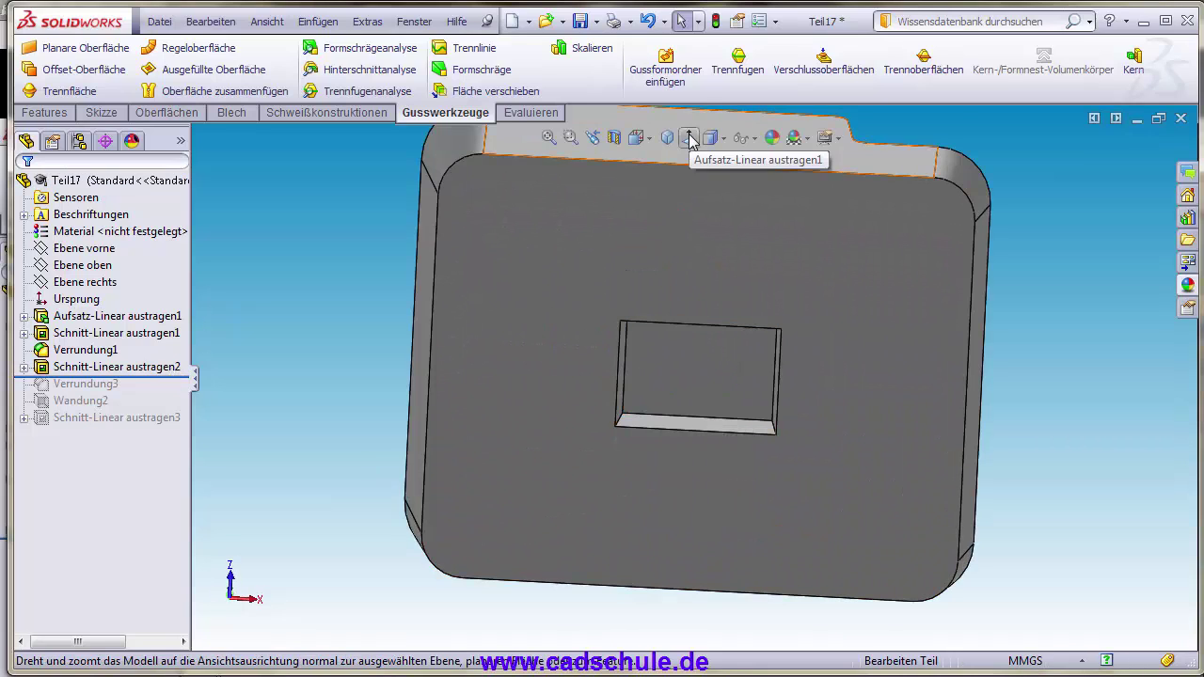
click(690, 212)
key(ctrl+6)
key(Escape)
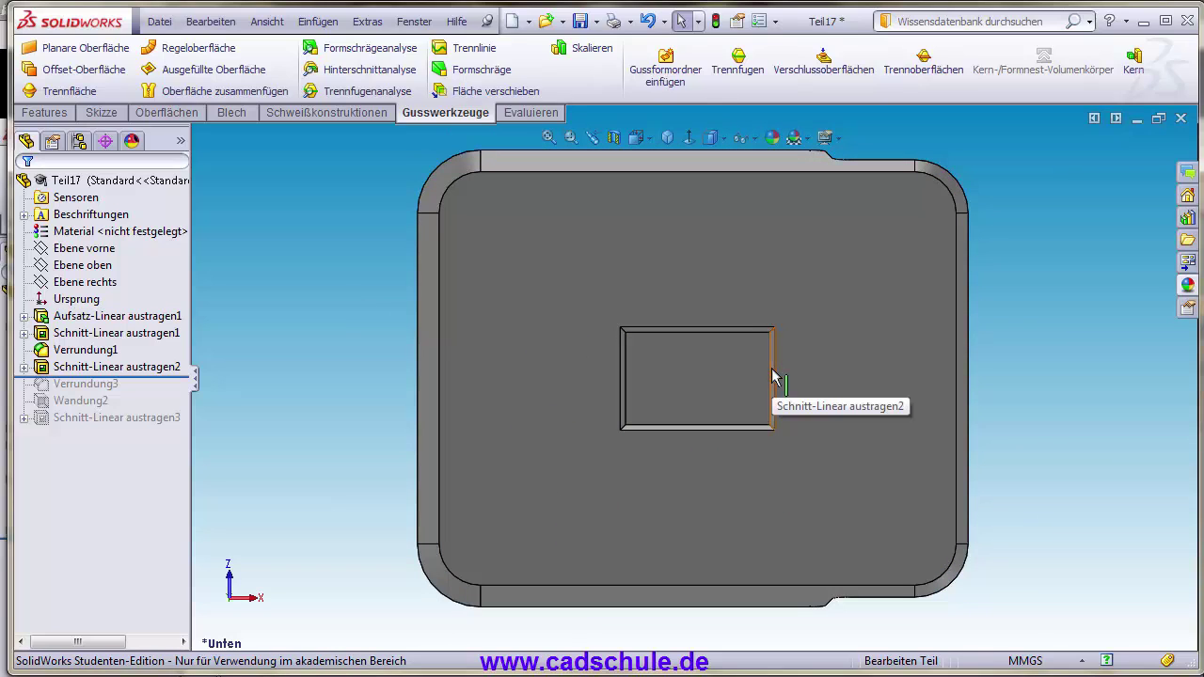
mouse_move(779, 442)
middle_down()
mouse_move(693, 538)
mouse_move(677, 483)
mouse_move(731, 436)
mouse_move(699, 377)
middle_up()
key(ctrl+7)
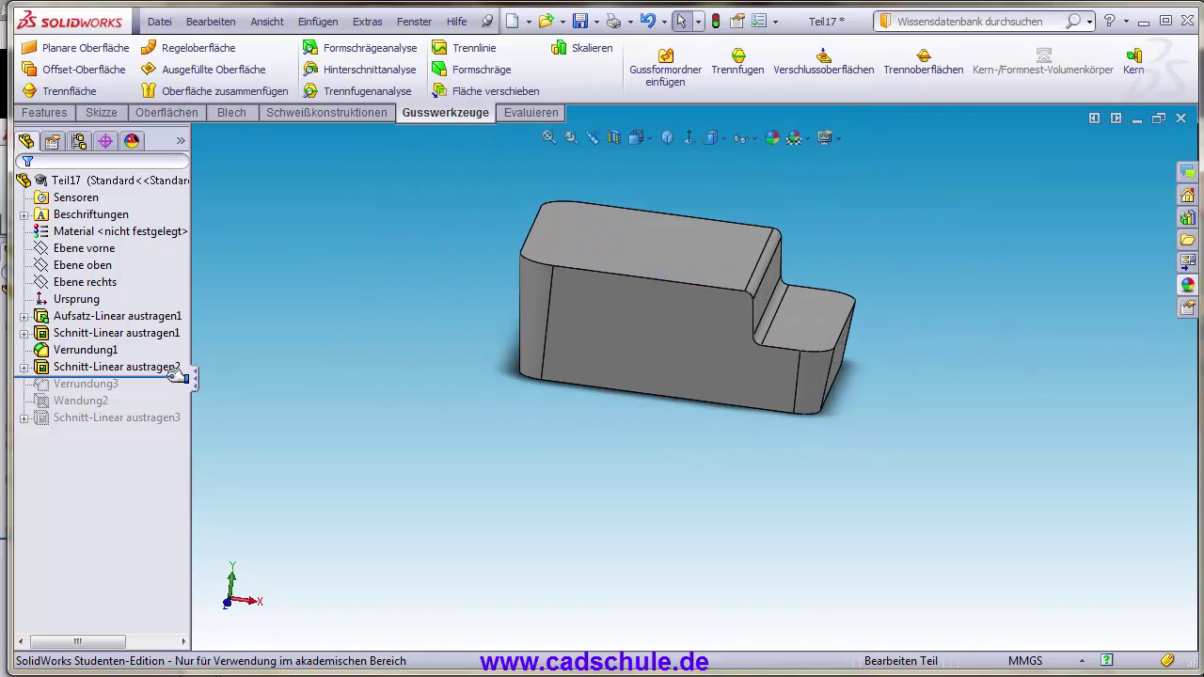
- Roll forward past Verrundung3 and the Wandung2 shell to hollow the tray
drag(194, 376, 194, 393)
middle_drag(598, 485, 598, 357)
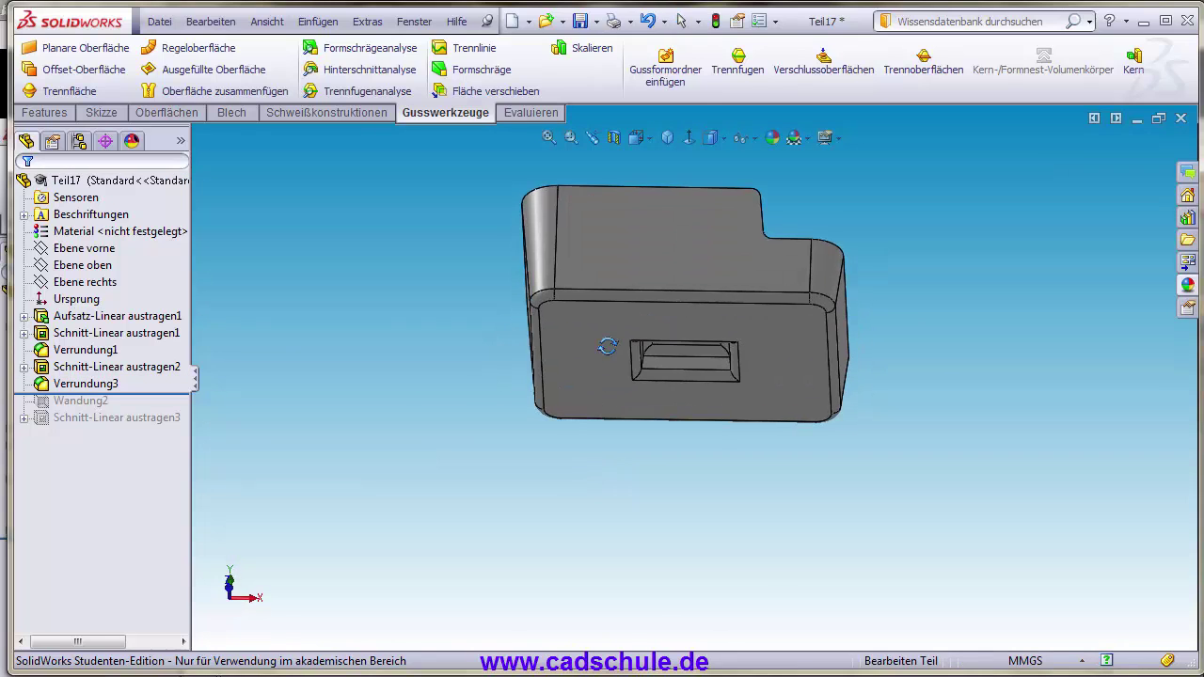
drag(141, 393, 141, 411)
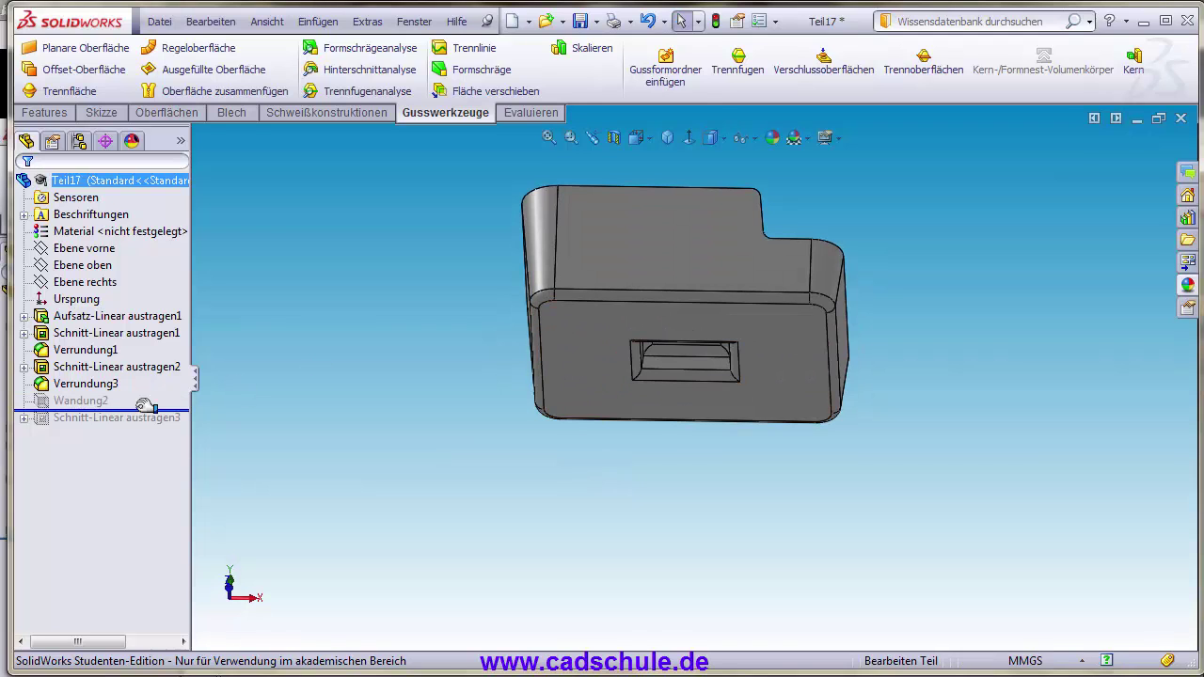
mouse_move(569, 423)
middle_down()
mouse_move(489, 559)
mouse_move(574, 464)
middle_up()
- Roll forward past Schnitt-Linear austragen3 to restore the boss hole, then view isometrically
scroll(621, 423, down, 1)
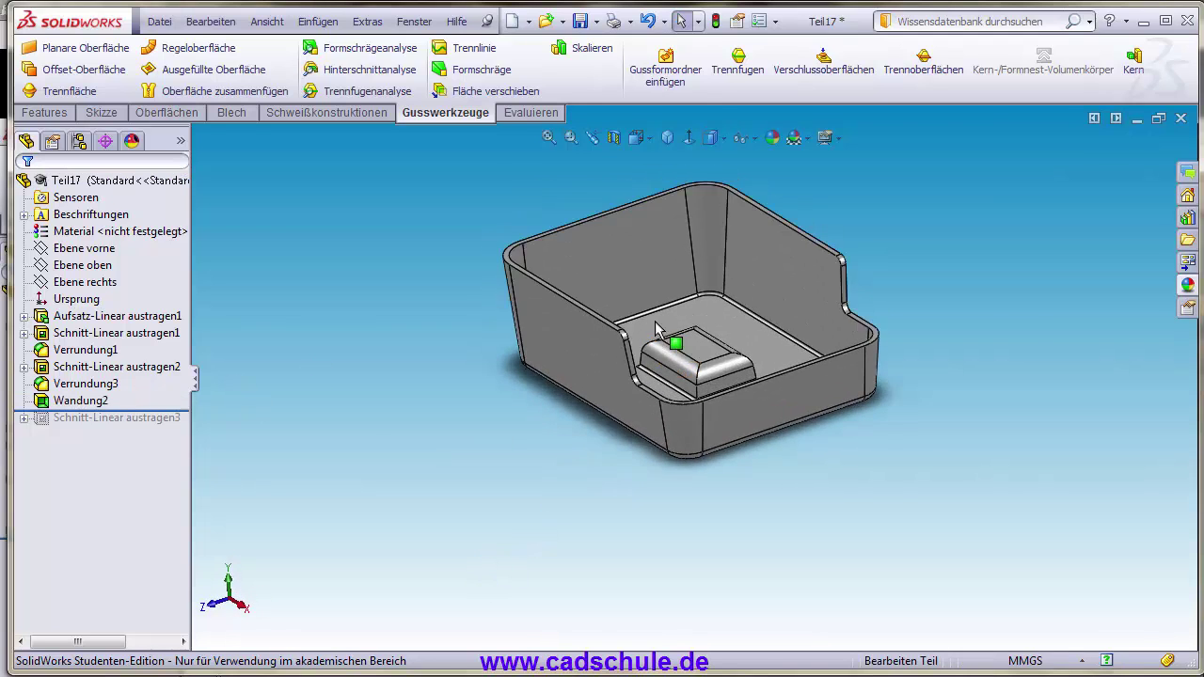
scroll(694, 357, down, 3)
scroll(687, 372, down, 2)
middle_drag(685, 359, 673, 348)
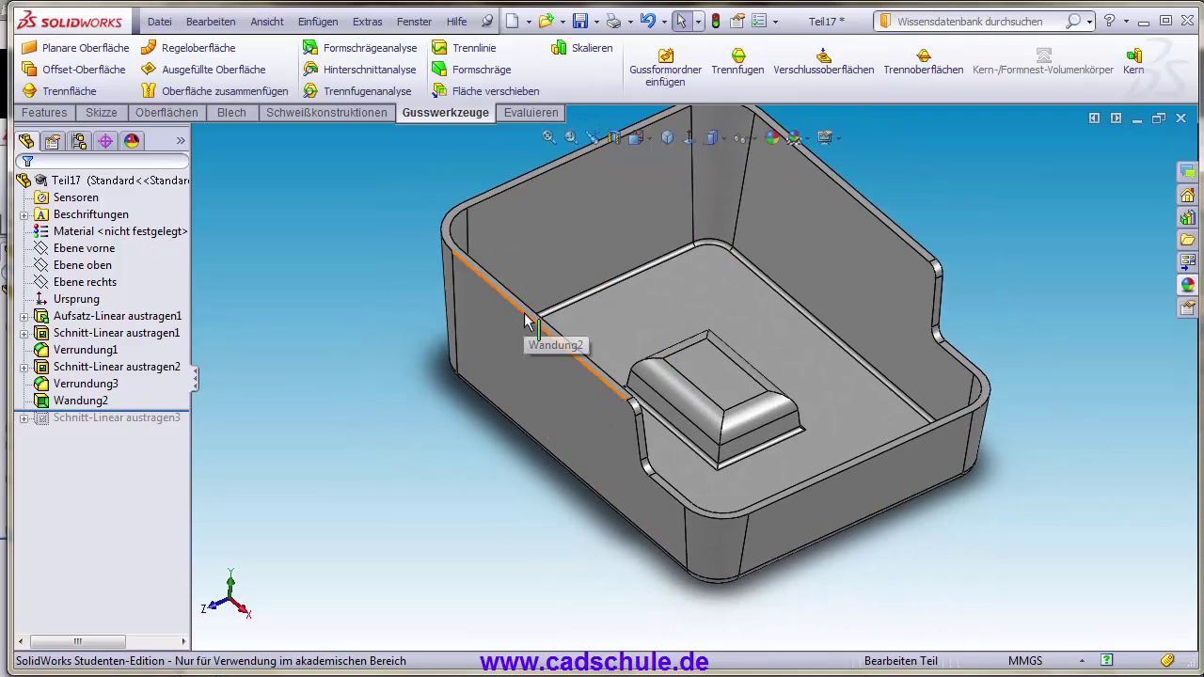
drag(184, 416, 150, 431)
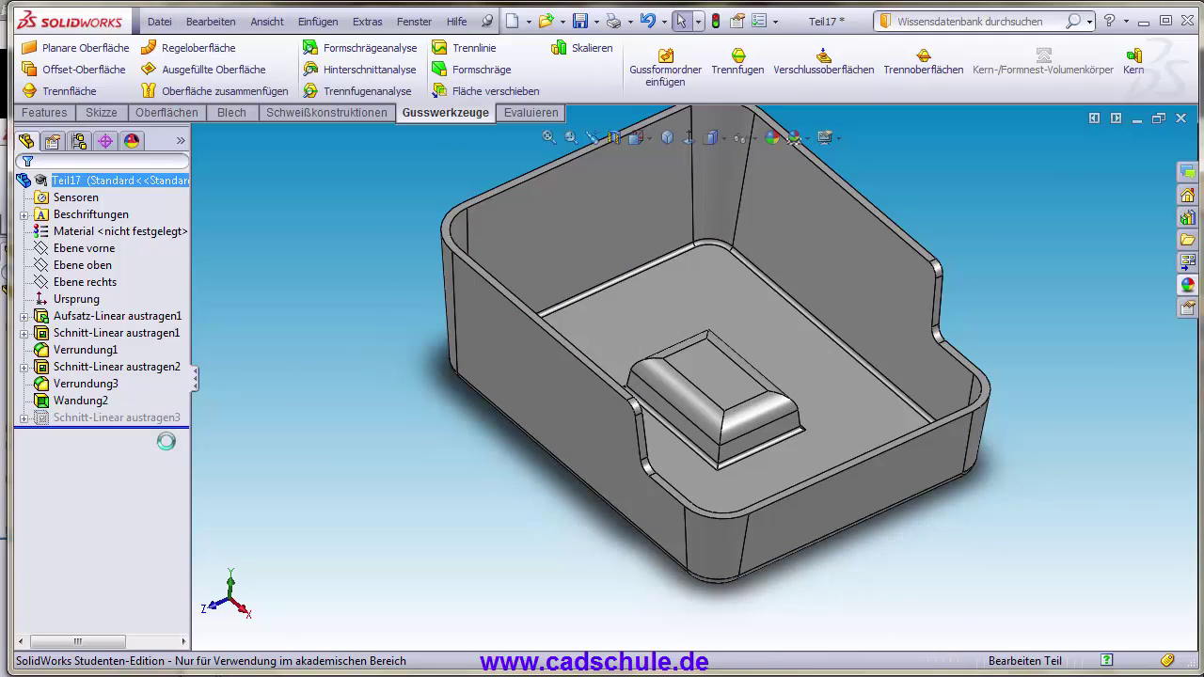
click(423, 435)
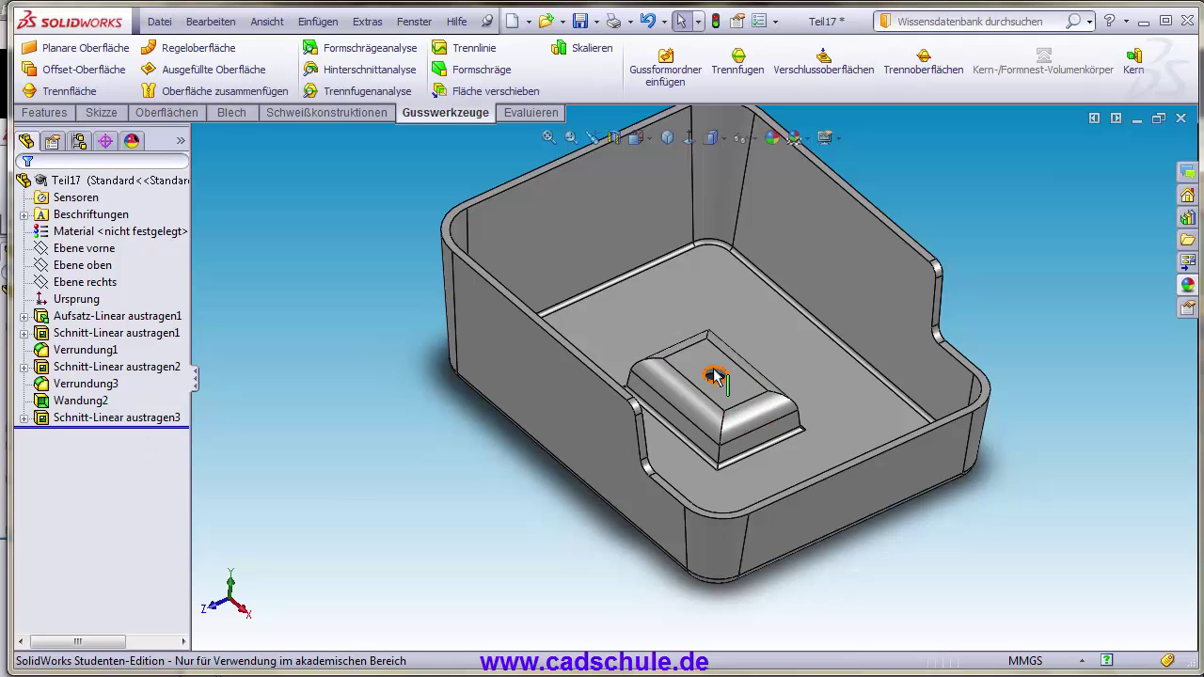
mouse_move(701, 520)
middle_down()
mouse_move(705, 350)
mouse_move(588, 504)
mouse_move(743, 406)
mouse_move(798, 499)
mouse_move(705, 499)
mouse_move(694, 385)
mouse_move(727, 396)
mouse_move(701, 393)
middle_up()
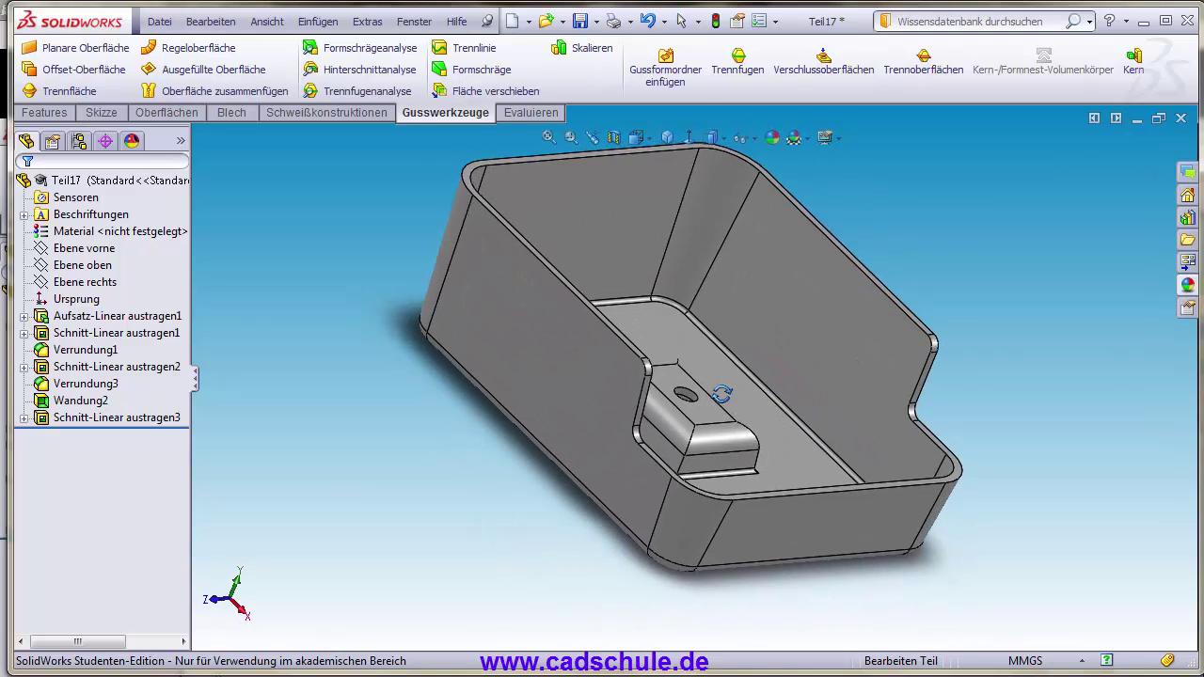
click(667, 137)
scroll(684, 283, up, 2)
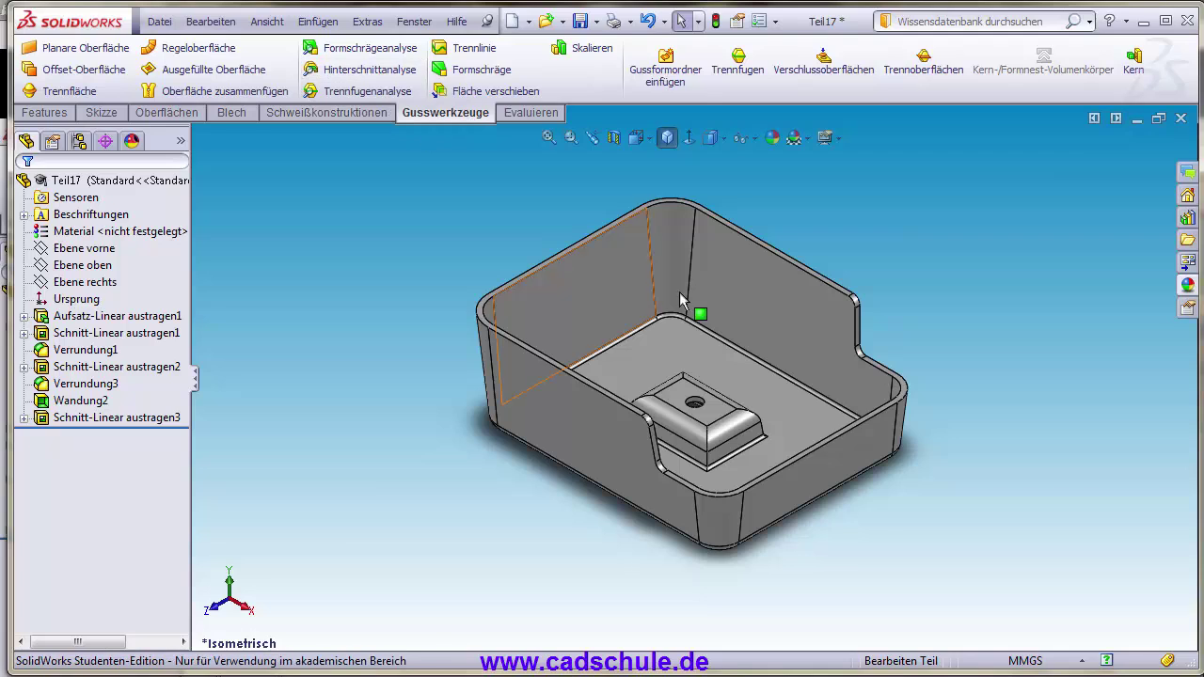
scroll(699, 390, down, 2)
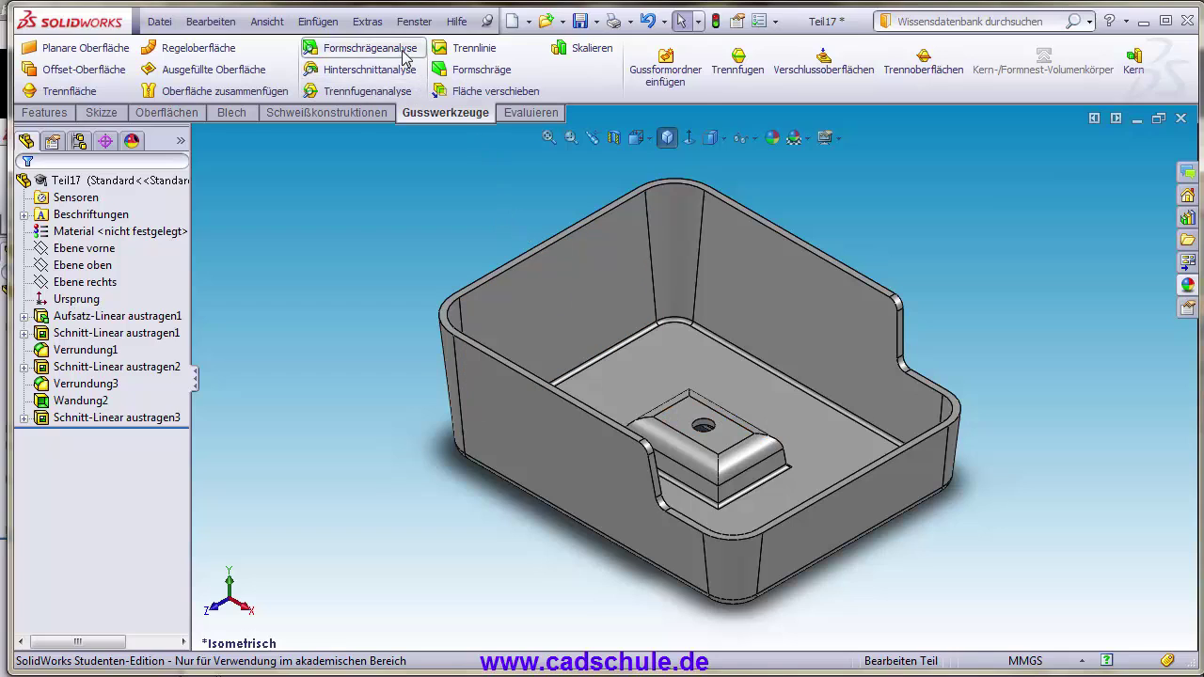
click(366, 48)
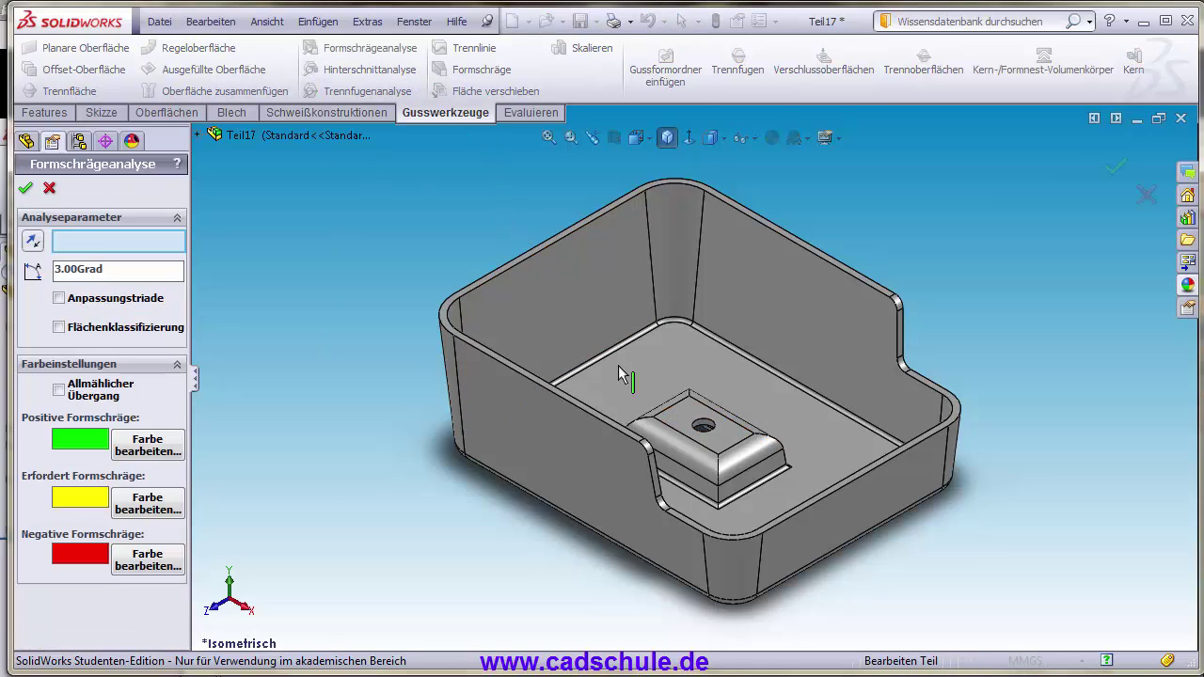
mouse_move(461, 603)
middle_down()
mouse_move(471, 505)
mouse_move(457, 537)
middle_up()
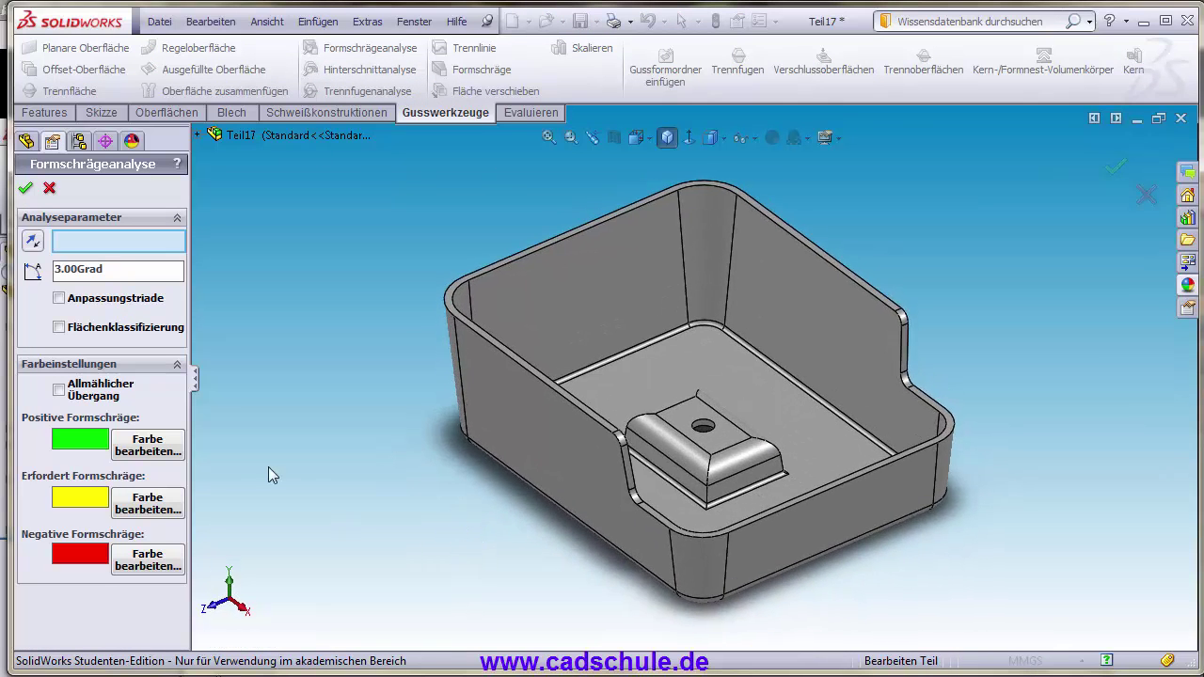
click(684, 423)
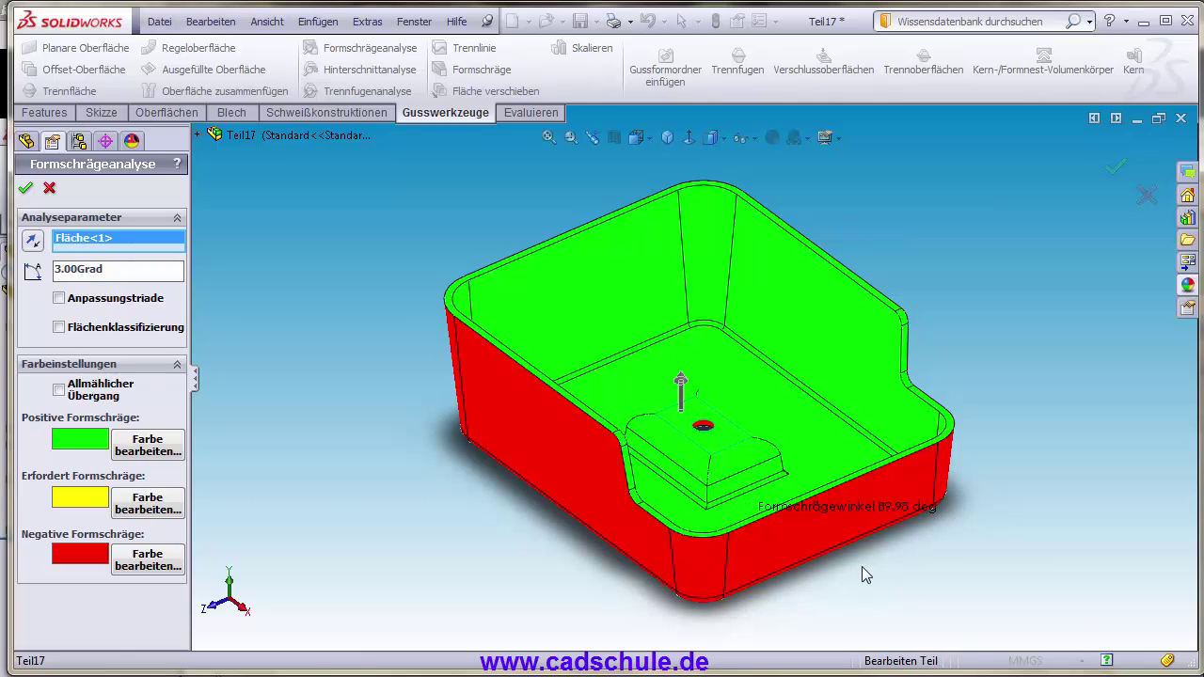
mouse_move(862, 566)
middle_down()
mouse_move(876, 500)
mouse_move(814, 502)
mouse_move(834, 524)
mouse_move(791, 506)
middle_up()
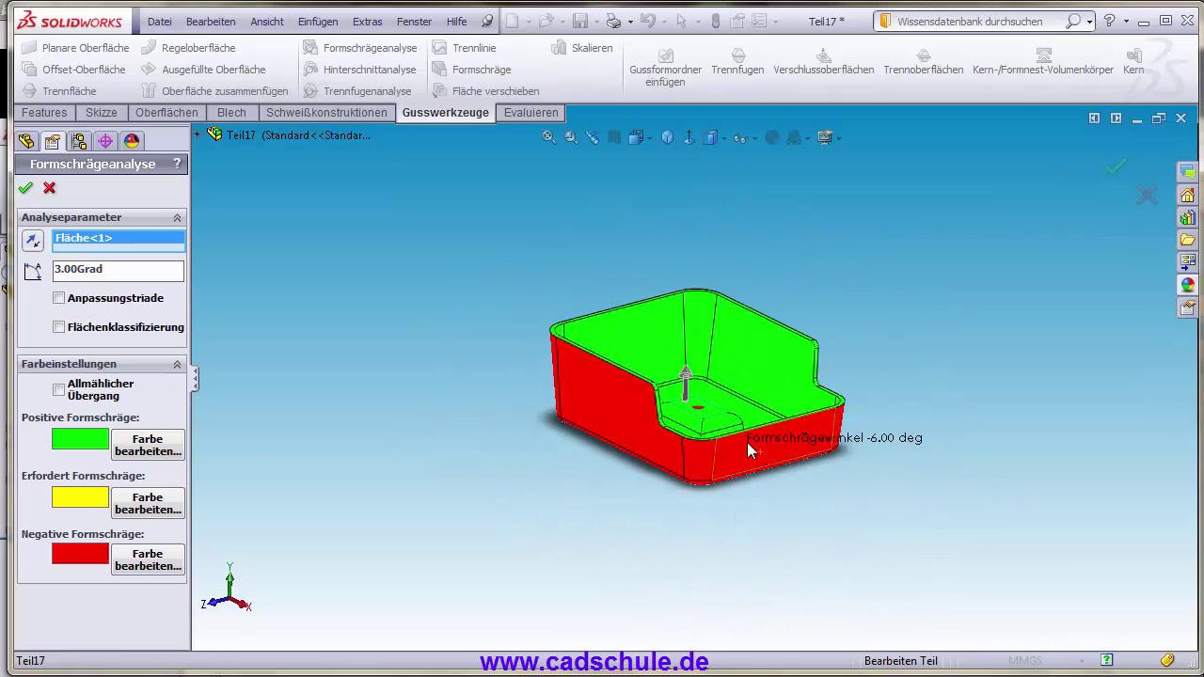
scroll(747, 442, down, 3)
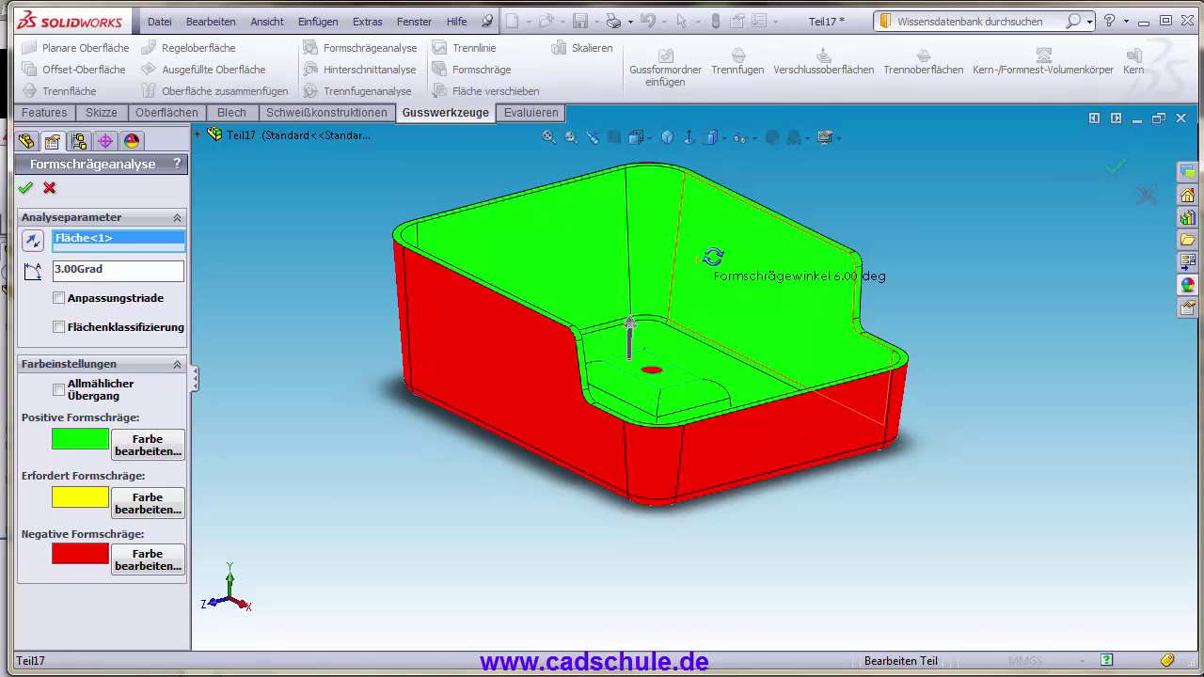
middle_drag(712, 256, 703, 96)
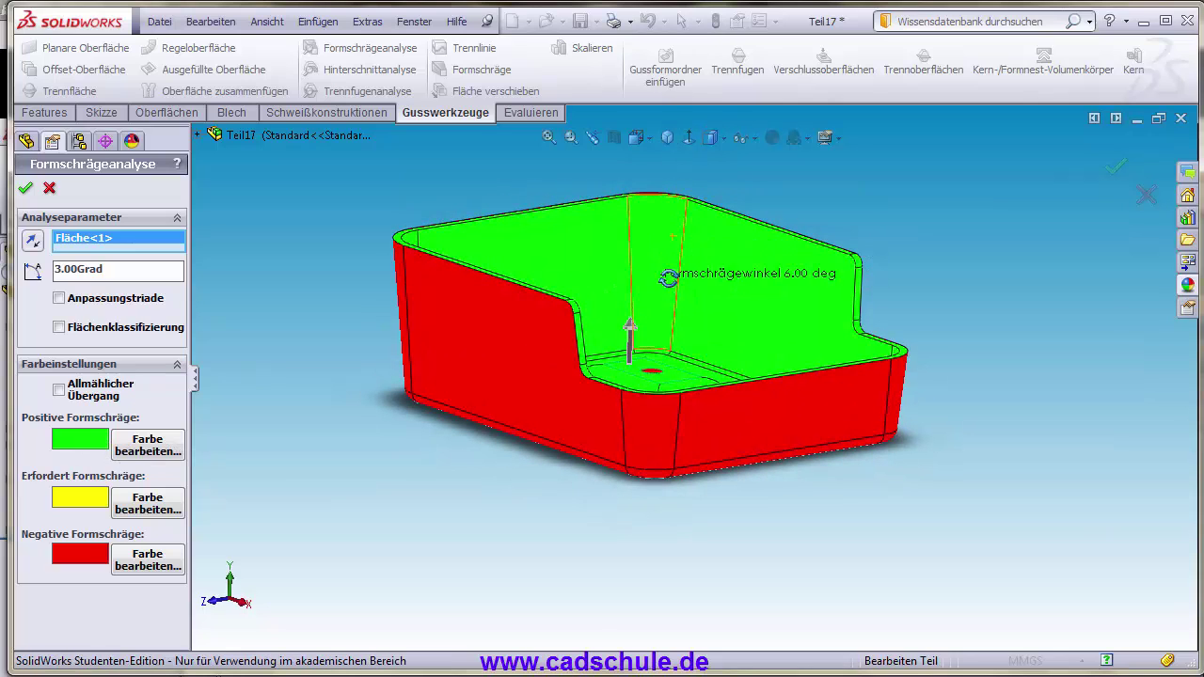
mouse_move(668, 277)
middle_down()
mouse_move(687, 323)
mouse_move(646, 283)
mouse_move(653, 220)
middle_up()
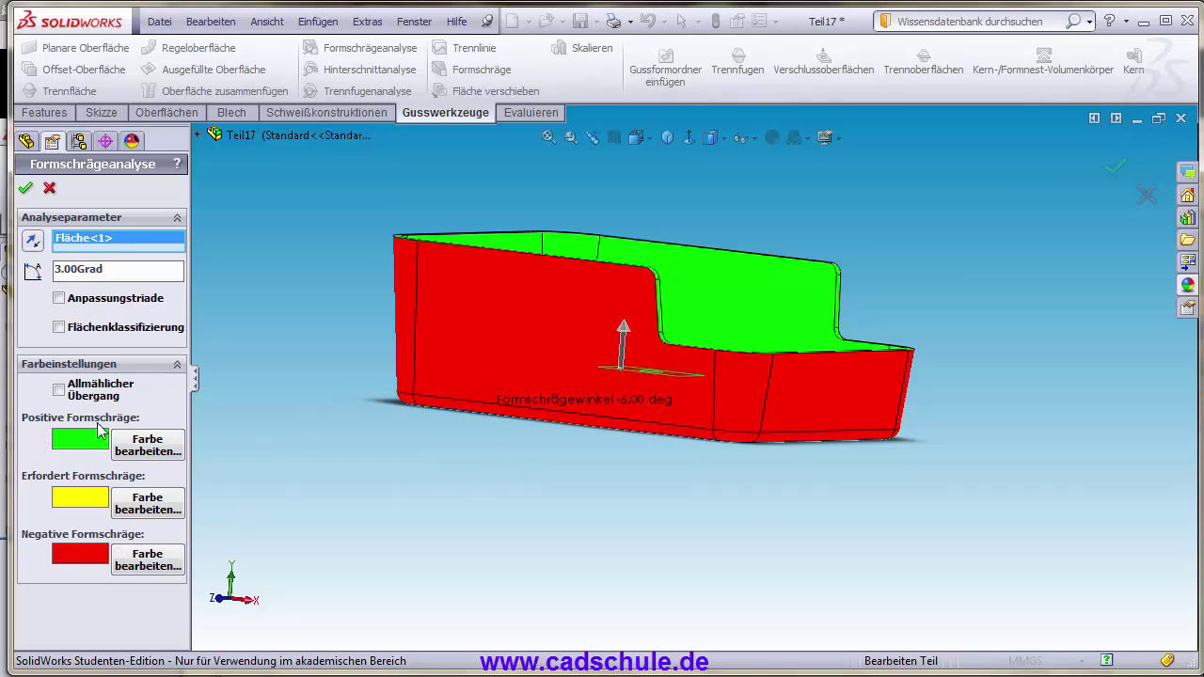
middle_drag(484, 468, 451, 484)
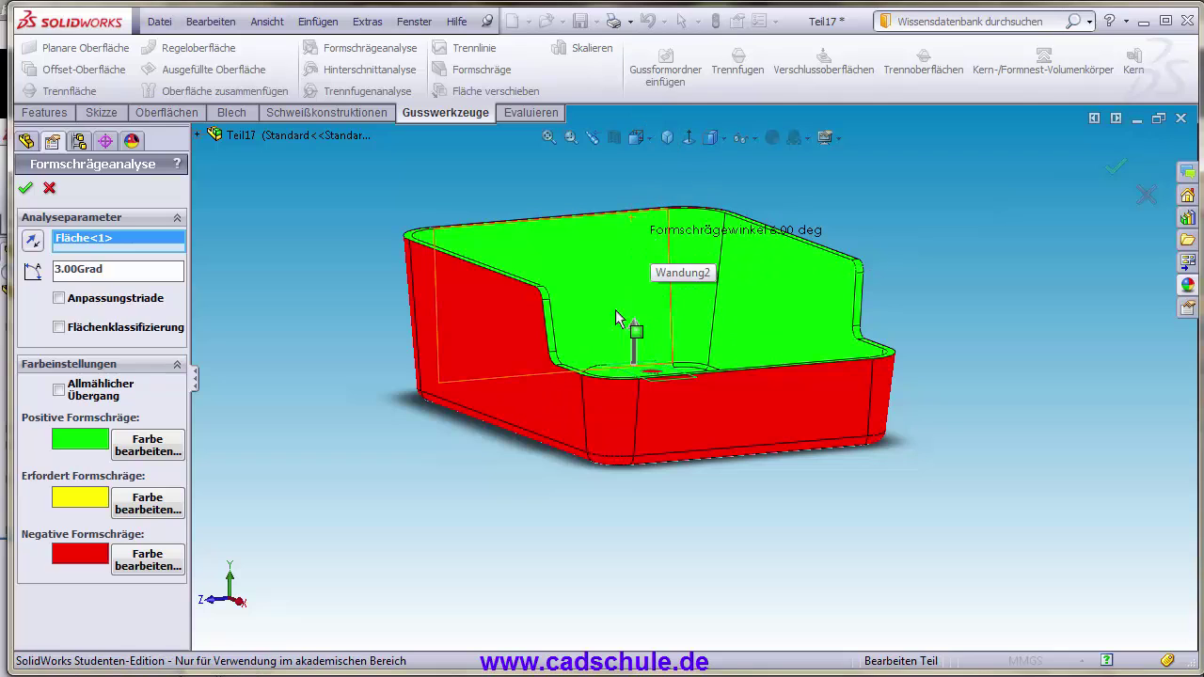
mouse_move(572, 457)
middle_down()
mouse_move(607, 357)
mouse_move(574, 396)
middle_up()
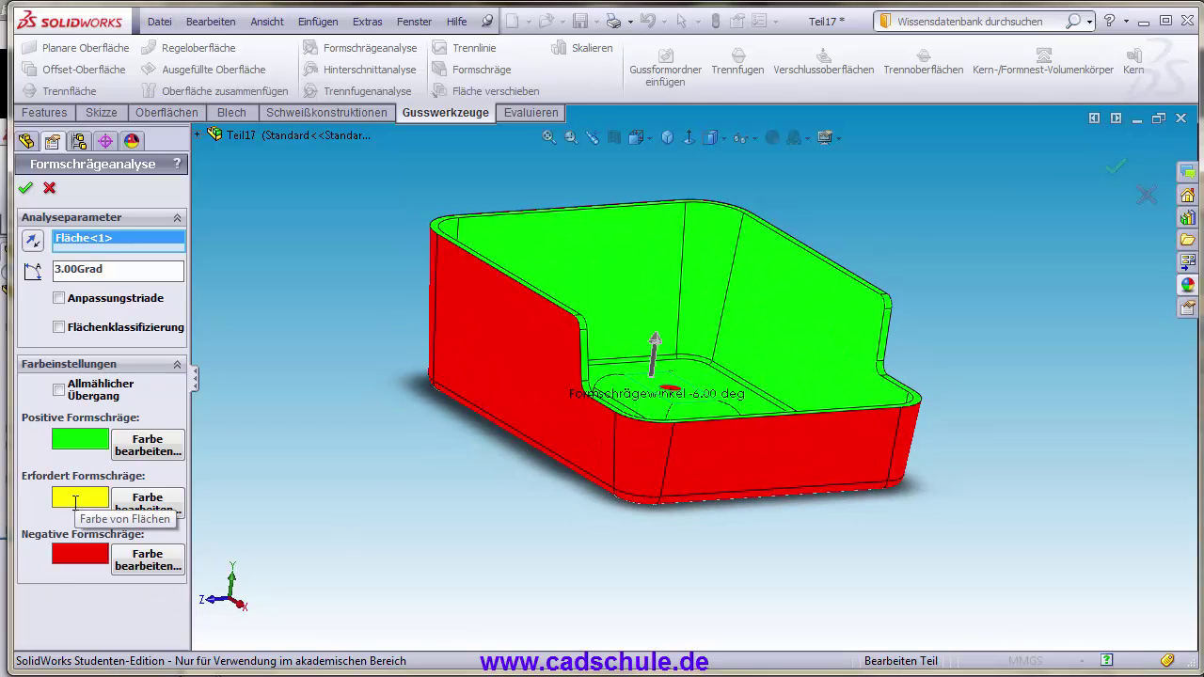
mouse_move(701, 395)
middle_down()
mouse_move(733, 397)
mouse_move(691, 393)
mouse_move(690, 408)
middle_up()
scroll(686, 392, up, 3)
scroll(686, 392, down, 3)
scroll(690, 408, up, 2)
scroll(690, 410, down, 4)
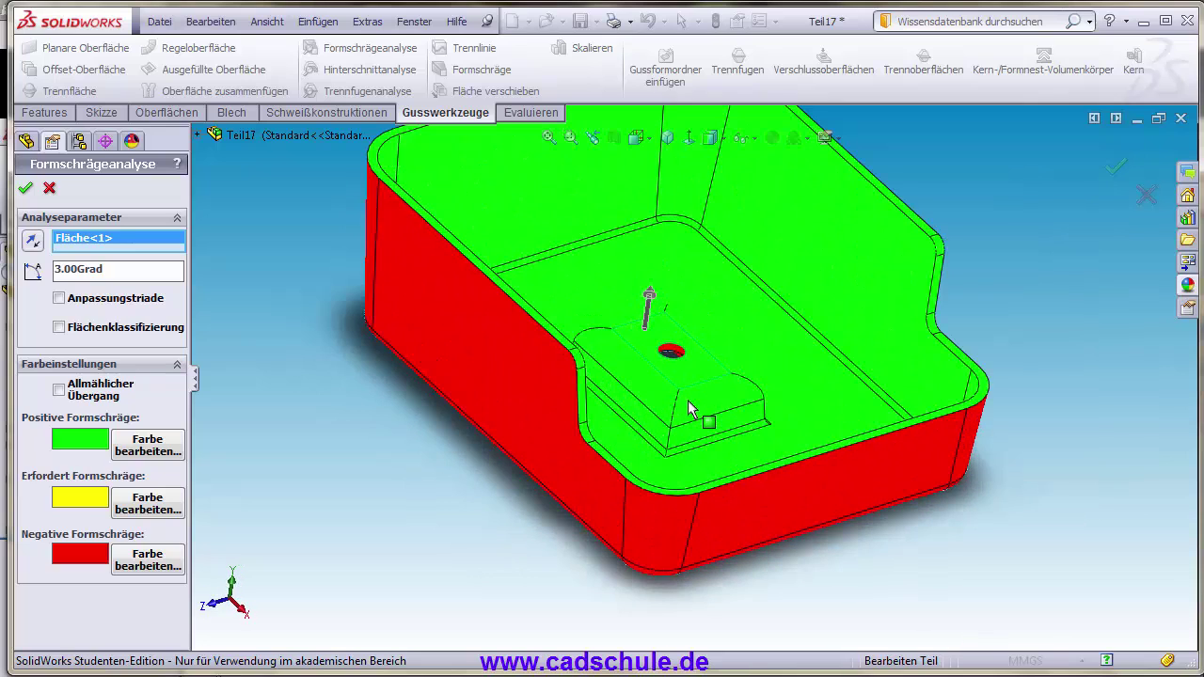
scroll(691, 405, up, 2)
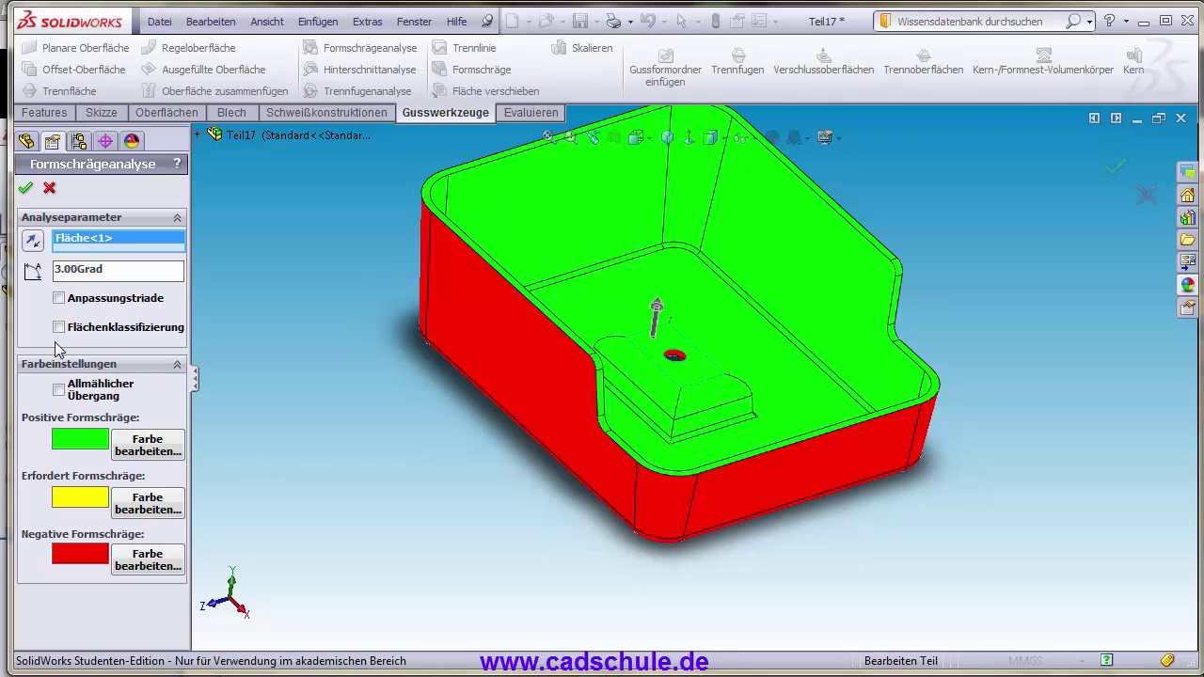
scroll(694, 390, down, 3)
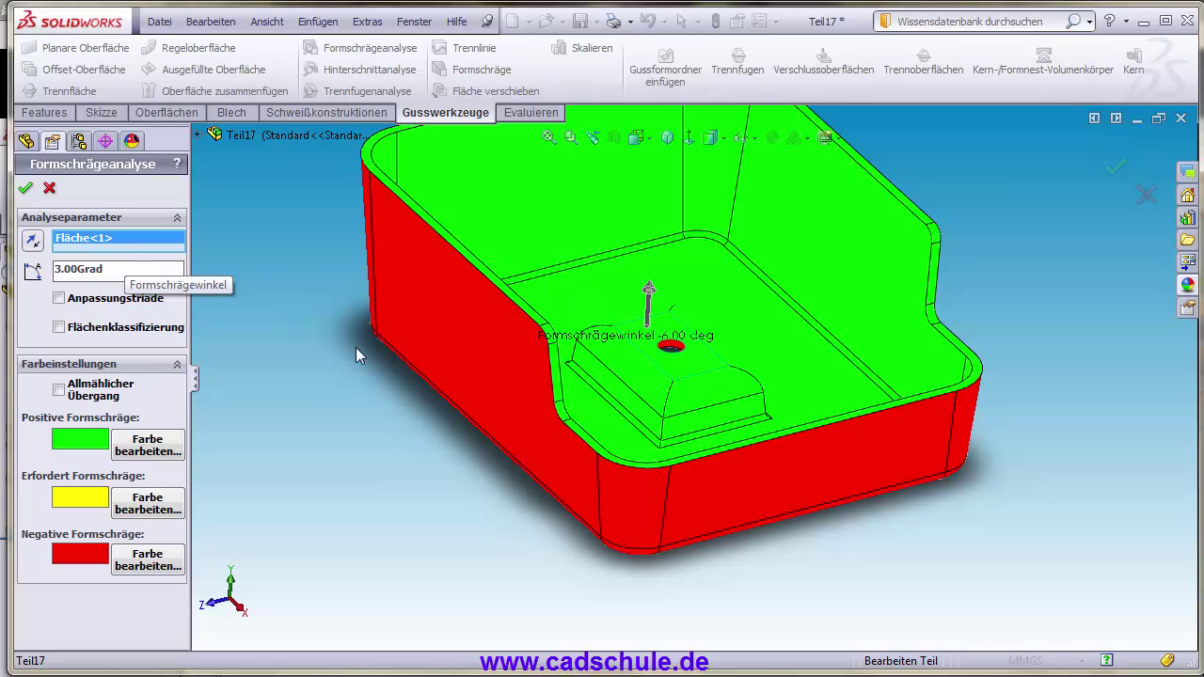
middle_drag(550, 431, 658, 354)
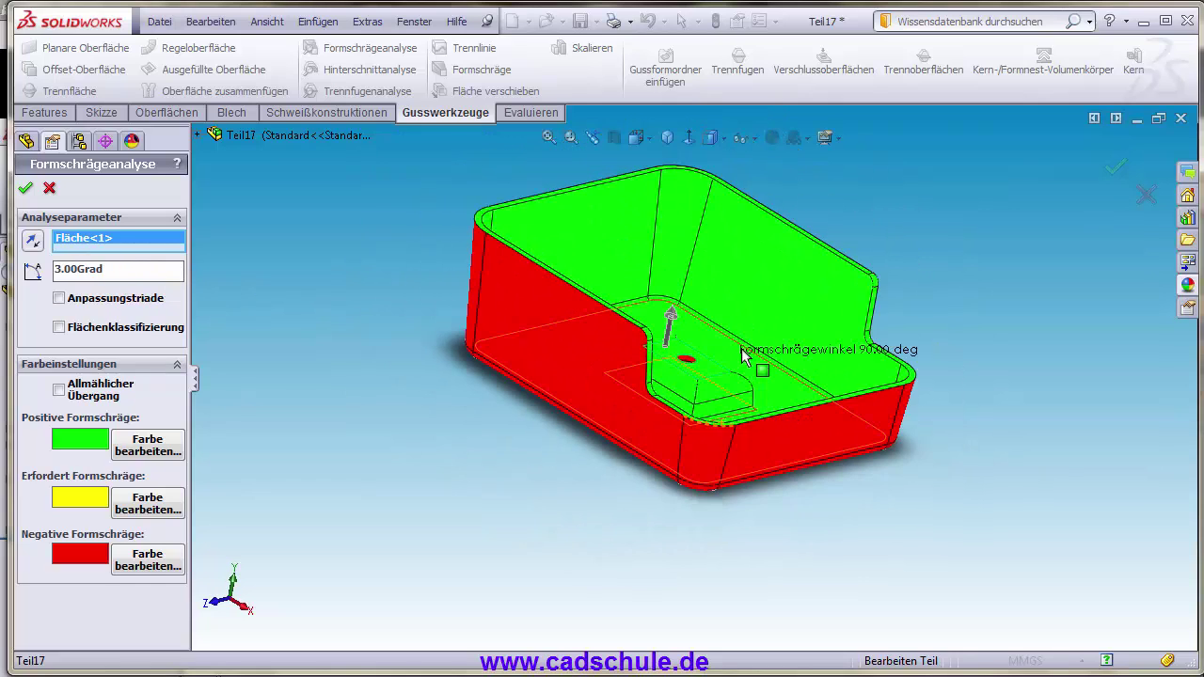
scroll(743, 356, down, 2)
scroll(744, 356, up, 2)
click(667, 138)
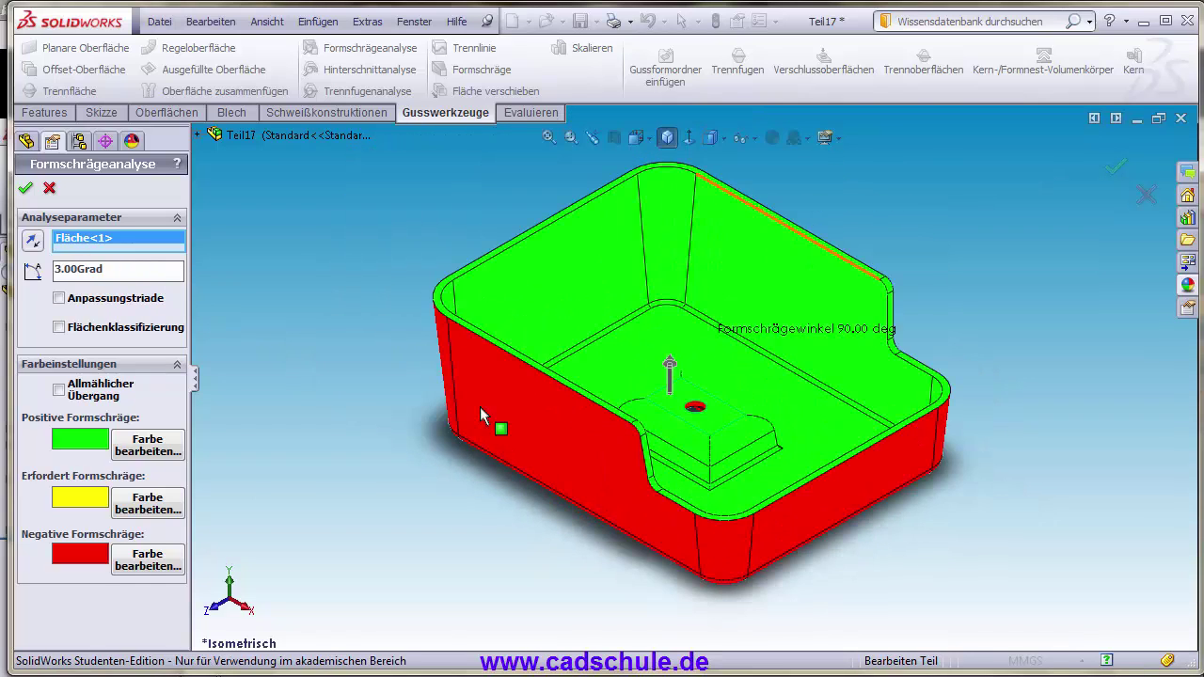
click(27, 189)
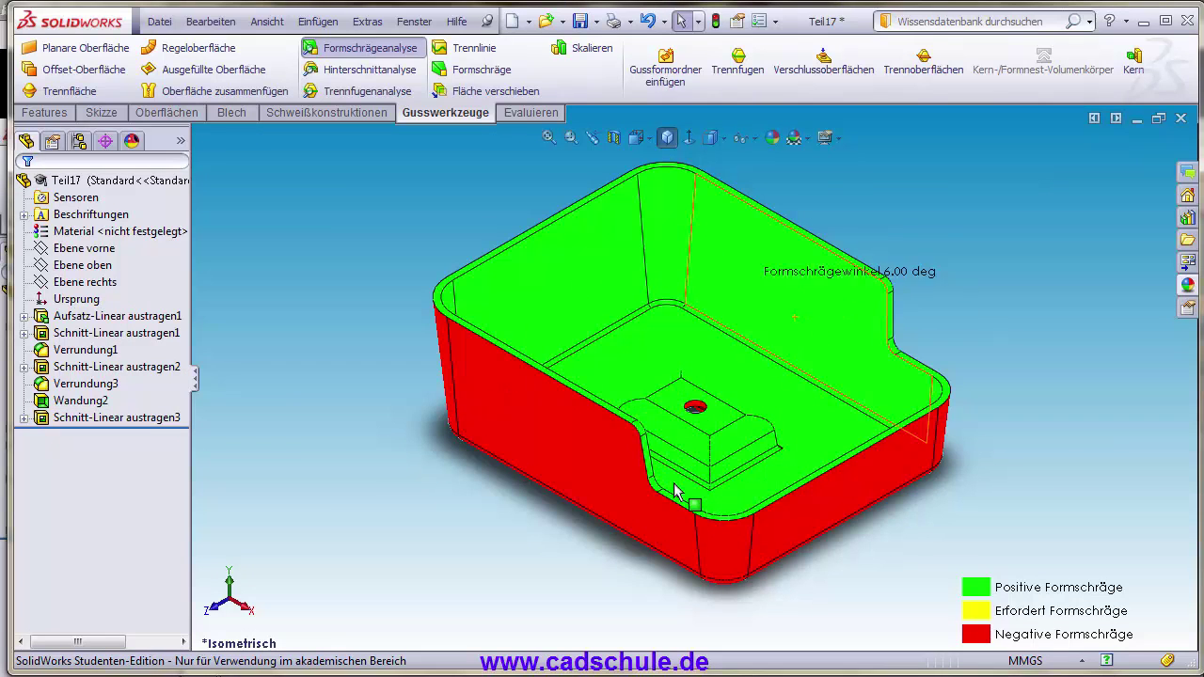
click(368, 55)
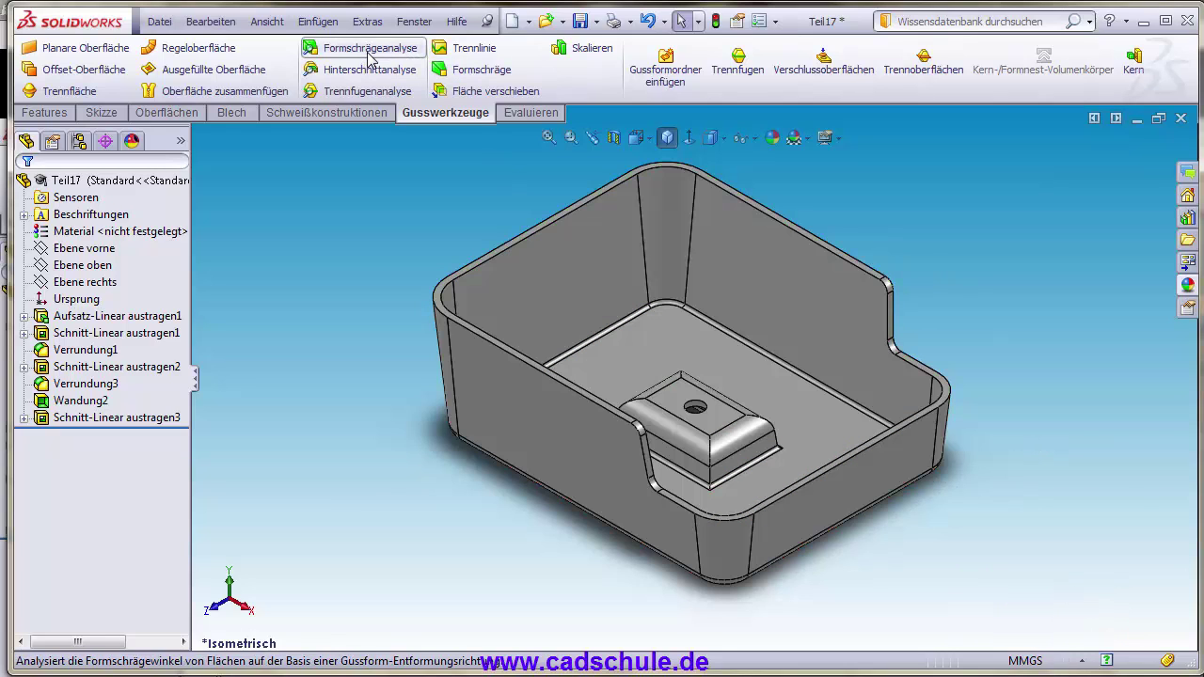
key(f)
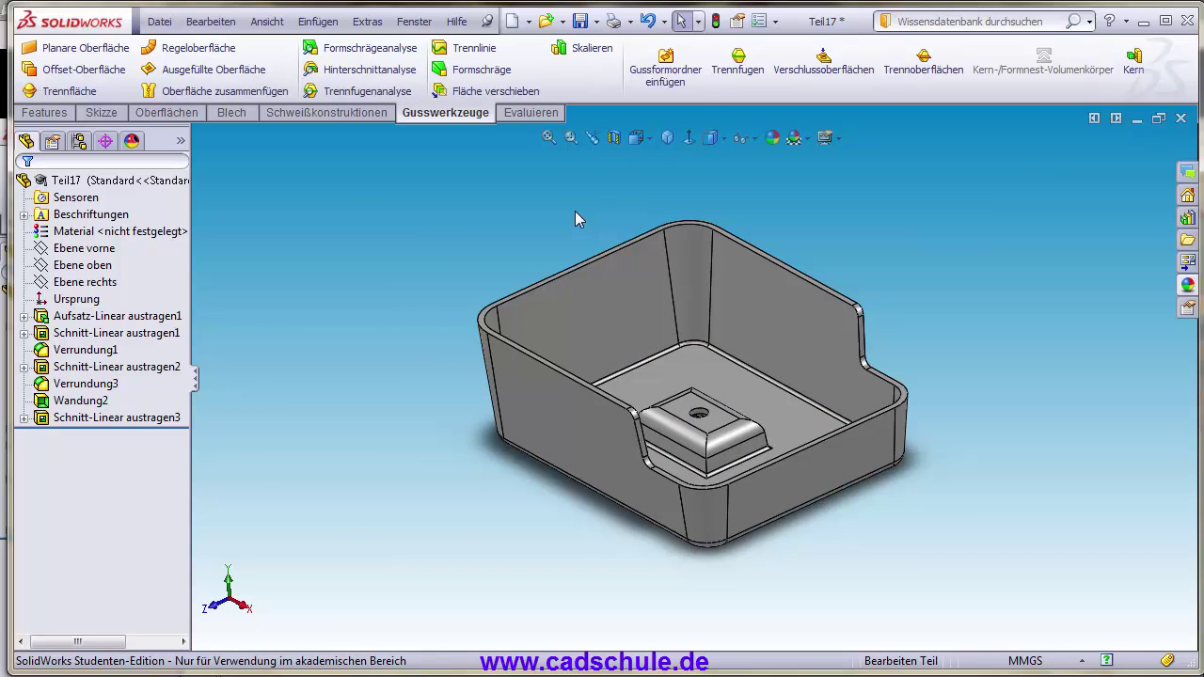
- Scale the tray body uniformly about Schwerpunkt by factor 1.01
click(574, 52)
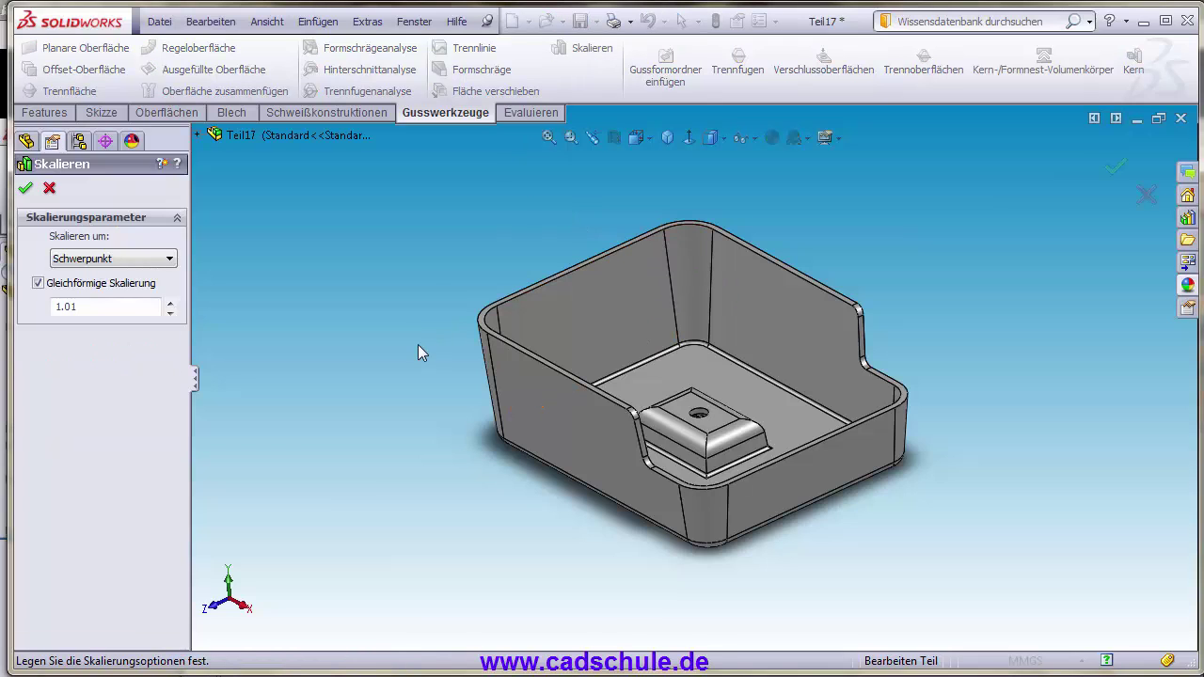
click(646, 371)
middle_drag(840, 511, 772, 403)
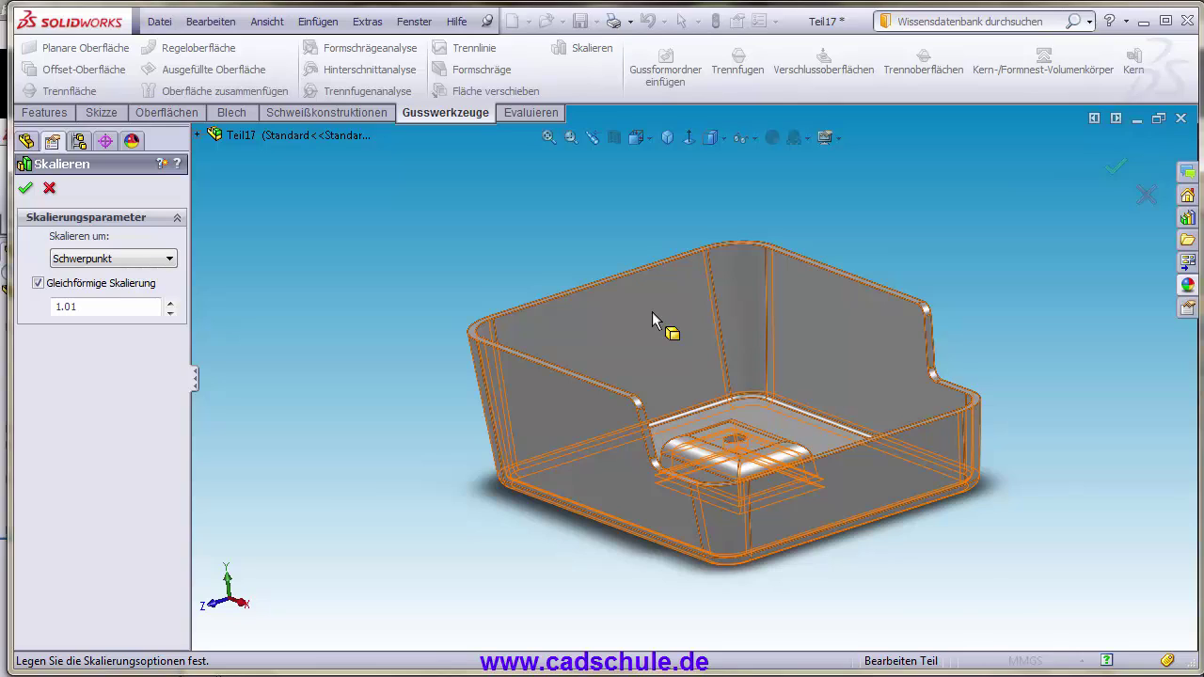
middle_drag(639, 334, 704, 383)
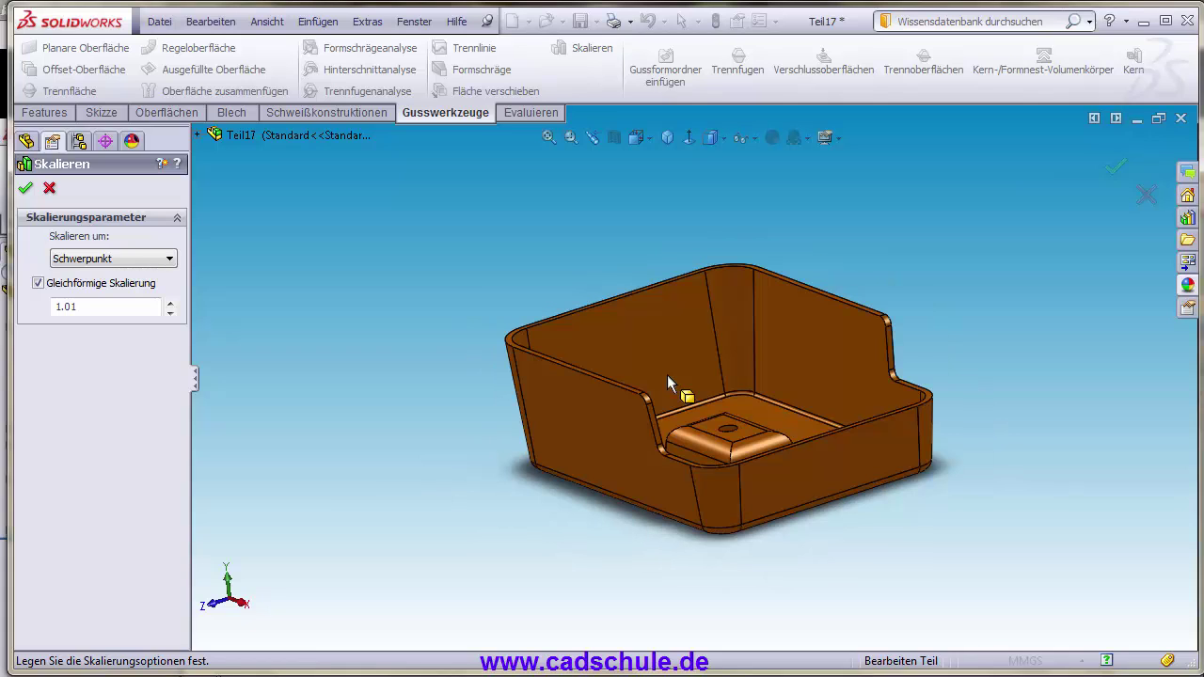
key(Left)
key(Left)
key(Left)
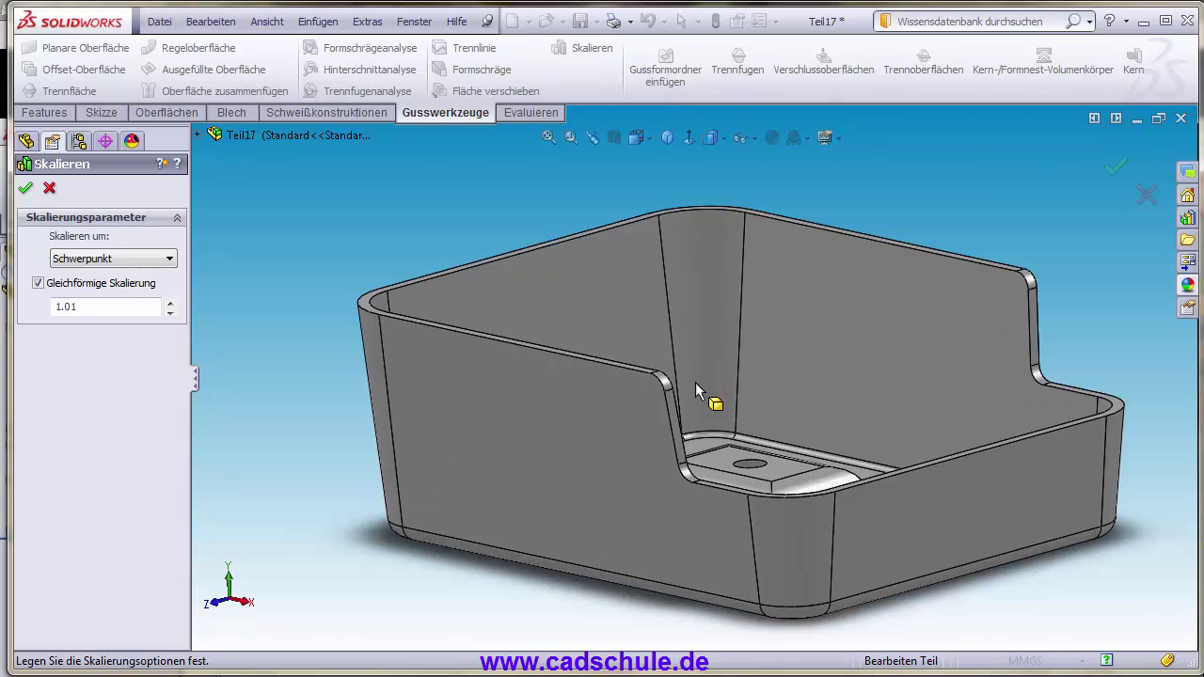
key(Right)
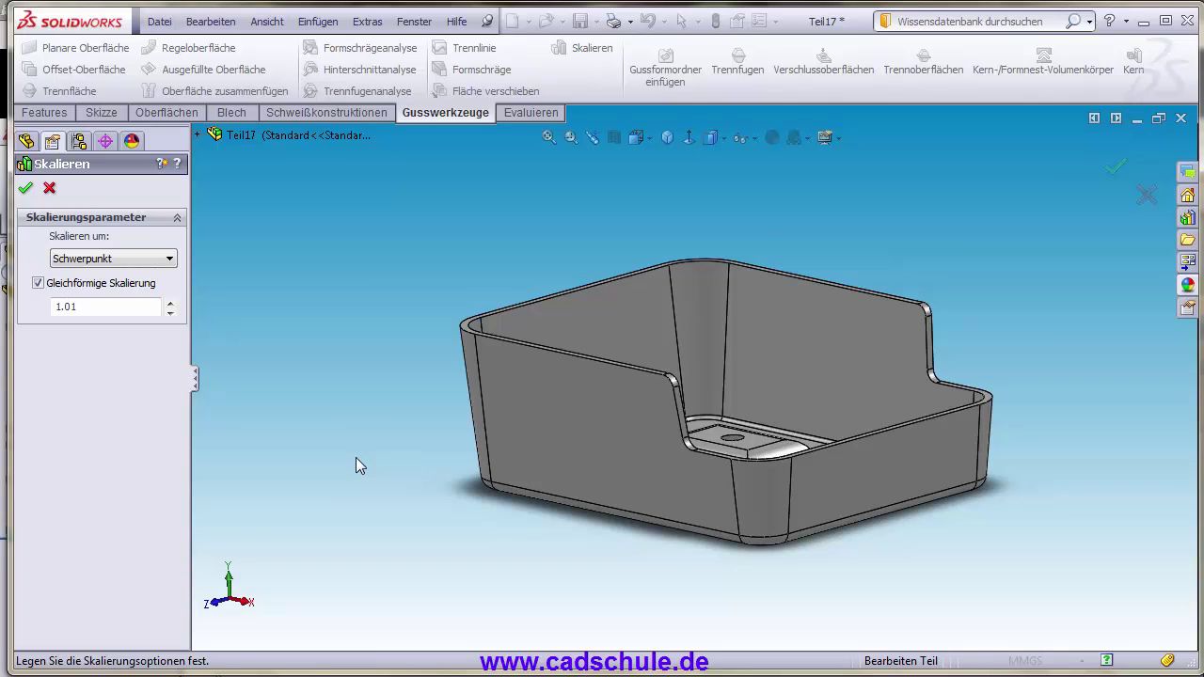
drag(95, 307, 53, 309)
text(1)
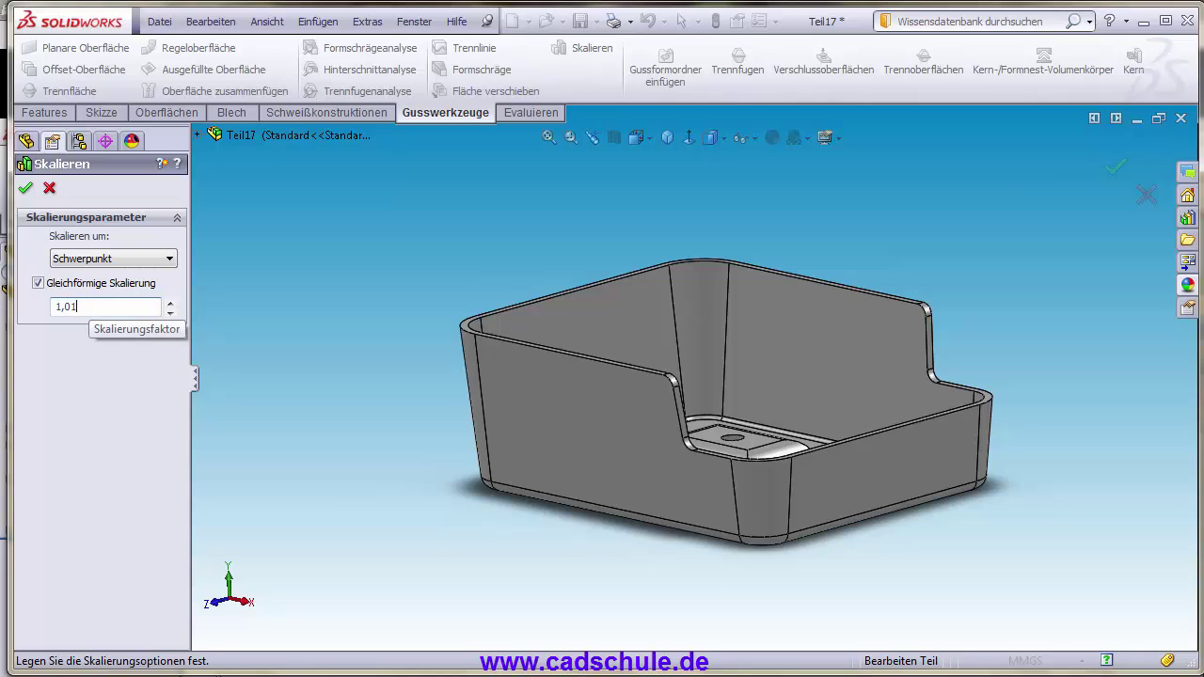
click(26, 189)
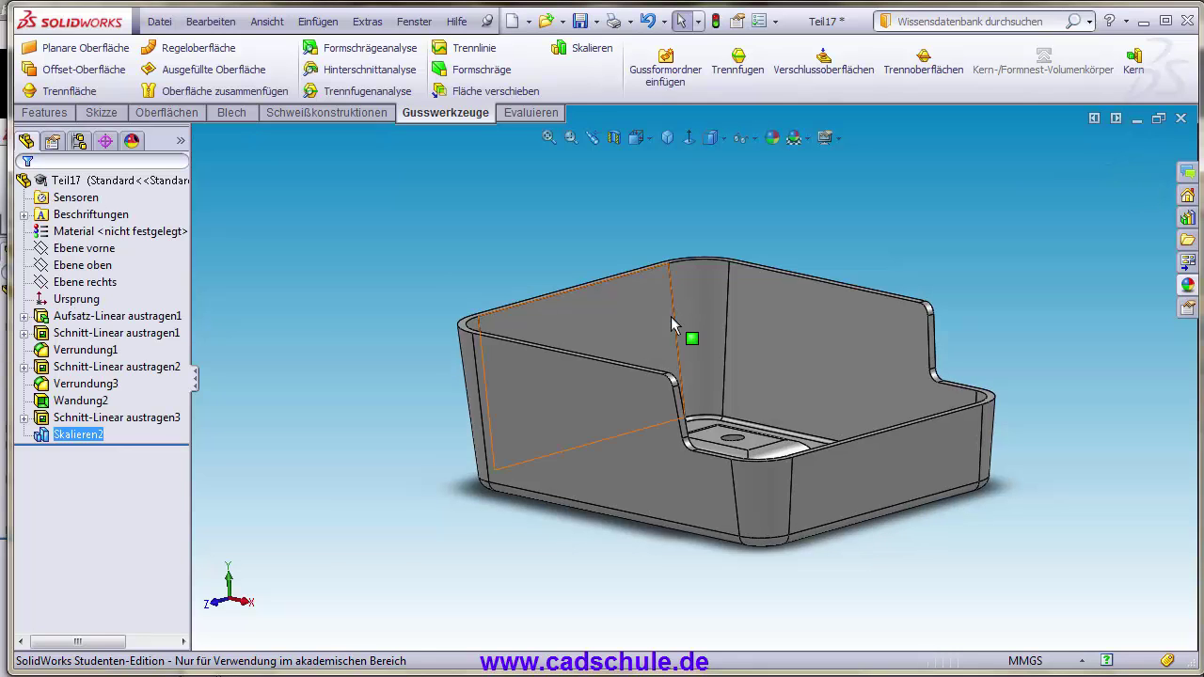
- Roll the model back before Skalieren2 and forward again to compare the scaling
scroll(722, 378, down, 2)
scroll(723, 378, down, 3)
scroll(723, 379, up, 2)
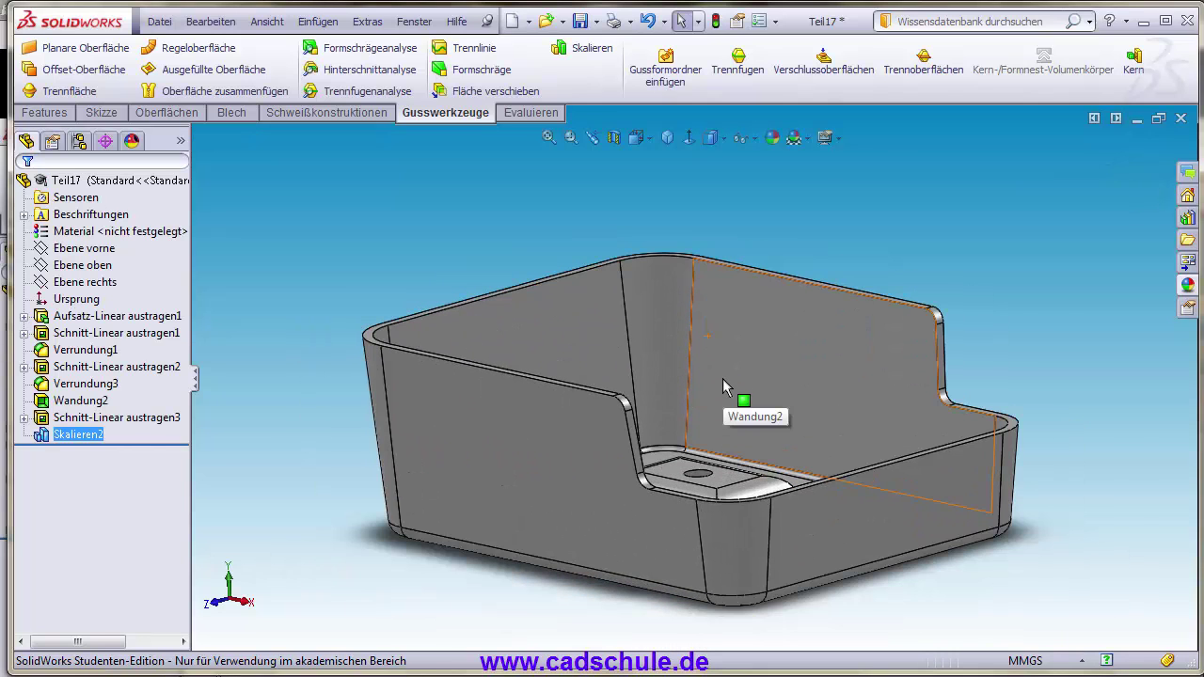
click(168, 443)
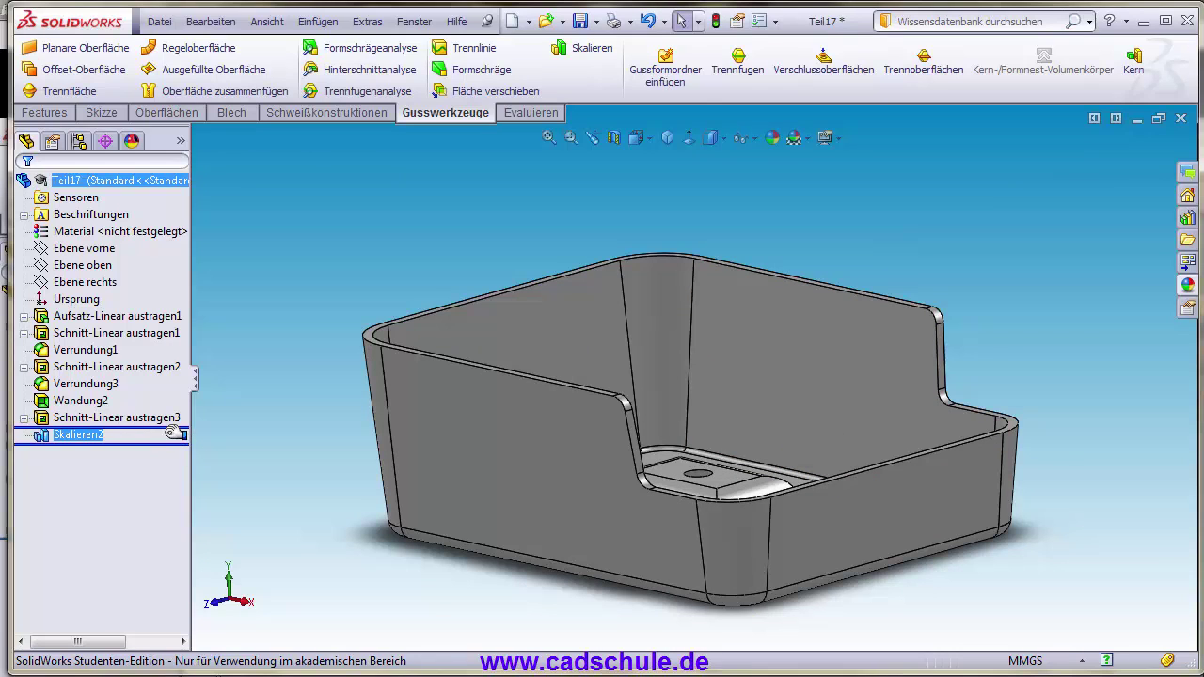
drag(175, 440, 173, 440)
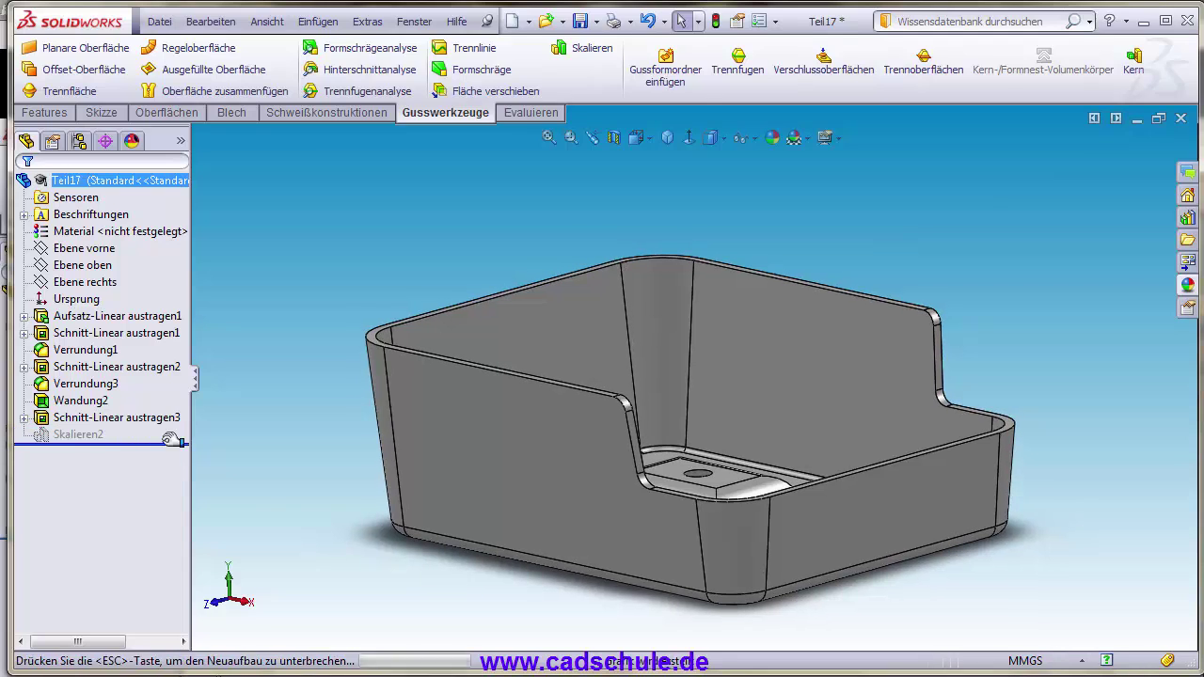
mouse_move(534, 450)
middle_down()
mouse_move(548, 436)
mouse_move(679, 399)
middle_up()
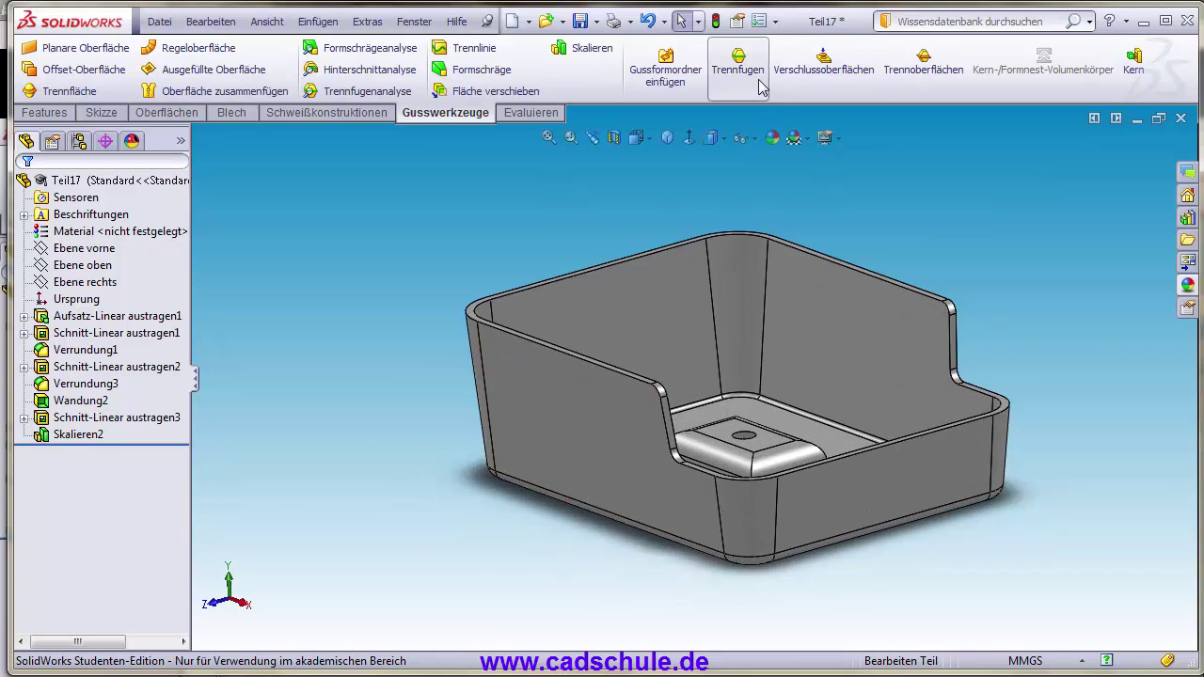
- Set the boss top face as pull direction at 1.50° and run Formschrägeanalyse
click(737, 61)
scroll(753, 336, up, 2)
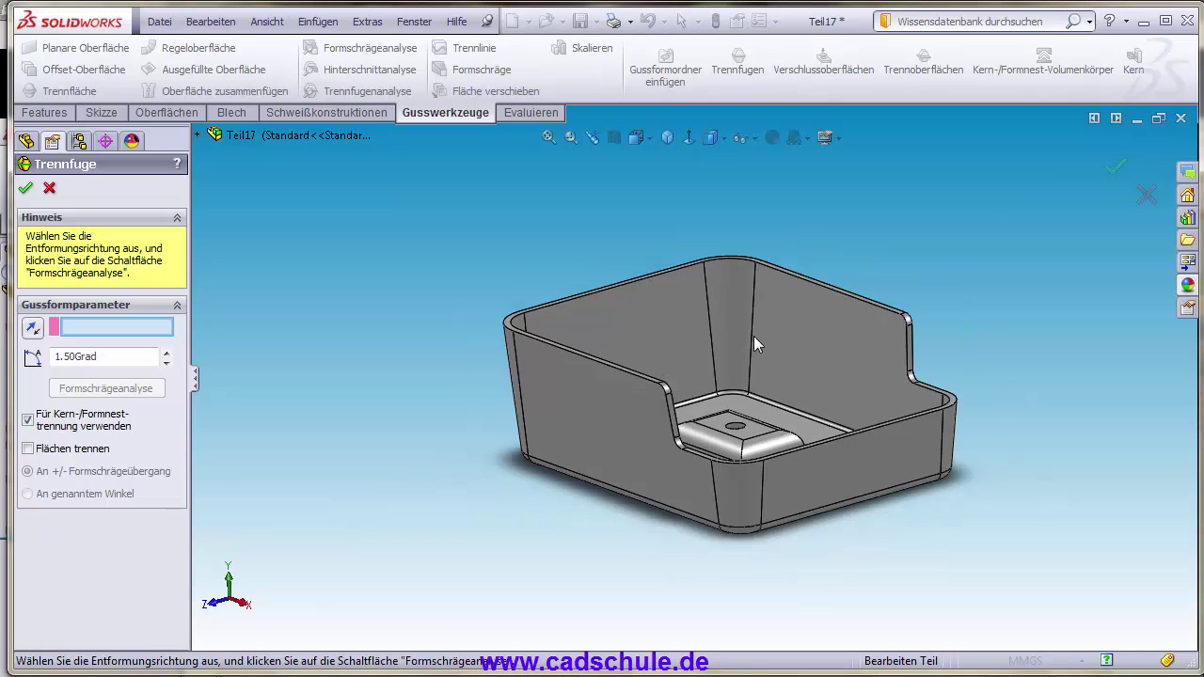
mouse_move(753, 336)
middle_down()
mouse_move(815, 357)
mouse_move(731, 341)
mouse_move(734, 325)
mouse_move(721, 342)
middle_up()
click(732, 423)
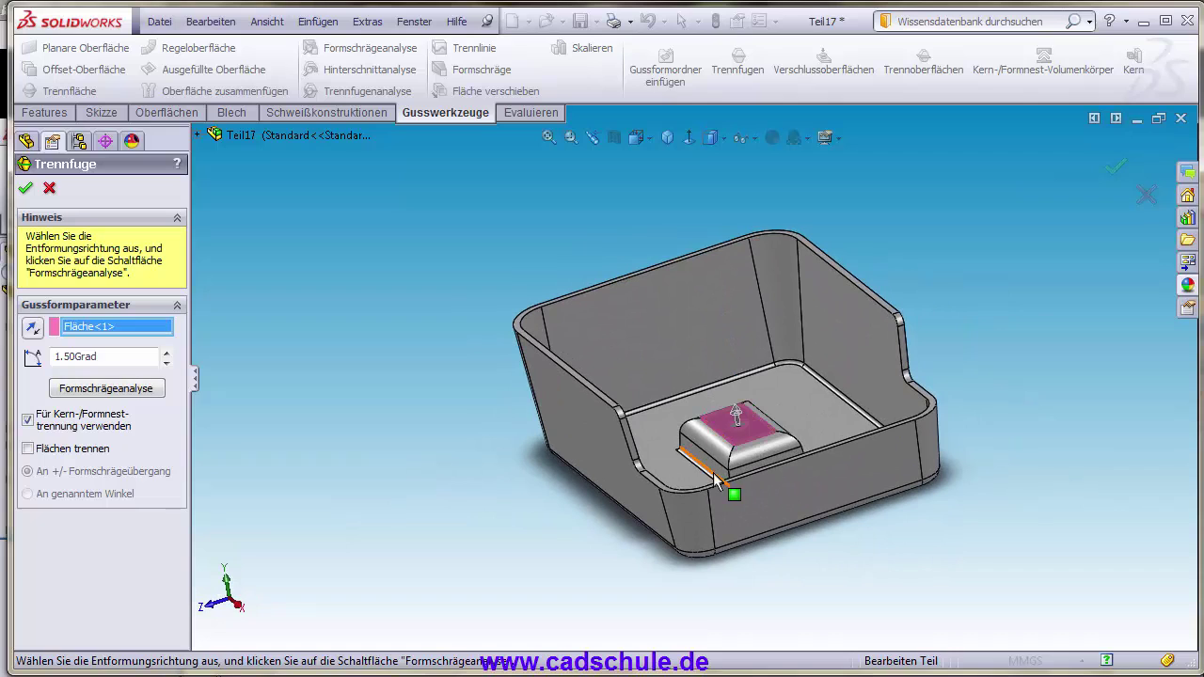
mouse_move(515, 508)
middle_down()
mouse_move(542, 501)
mouse_move(527, 484)
mouse_move(469, 484)
middle_up()
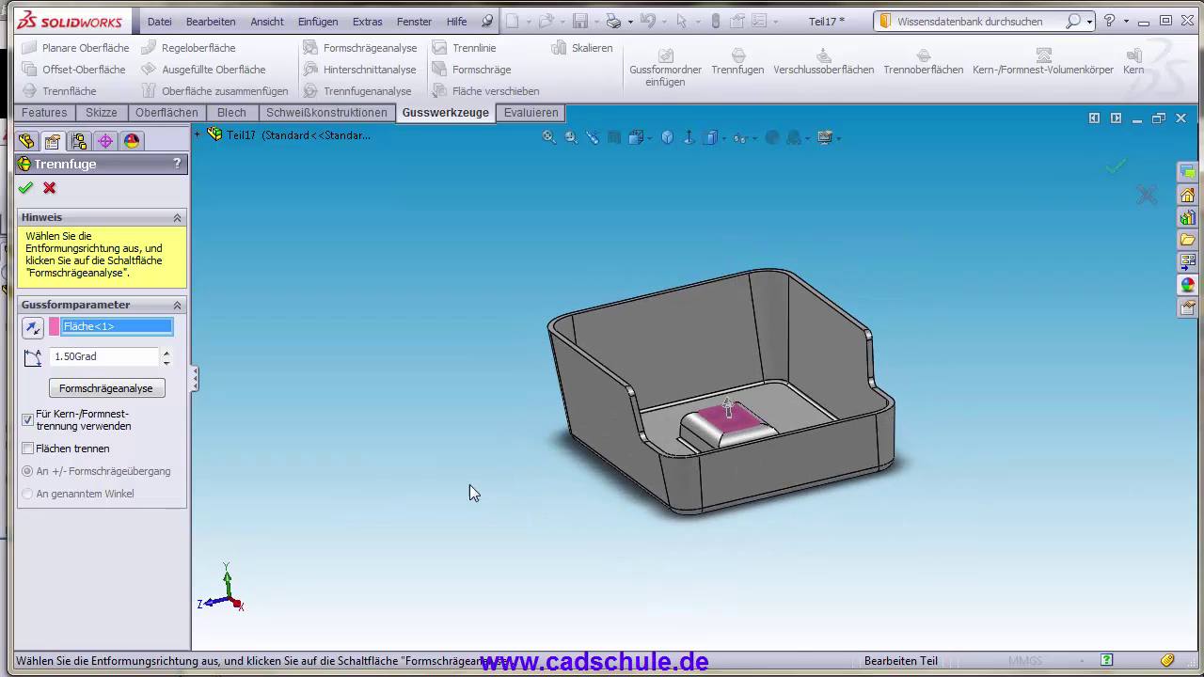
click(115, 389)
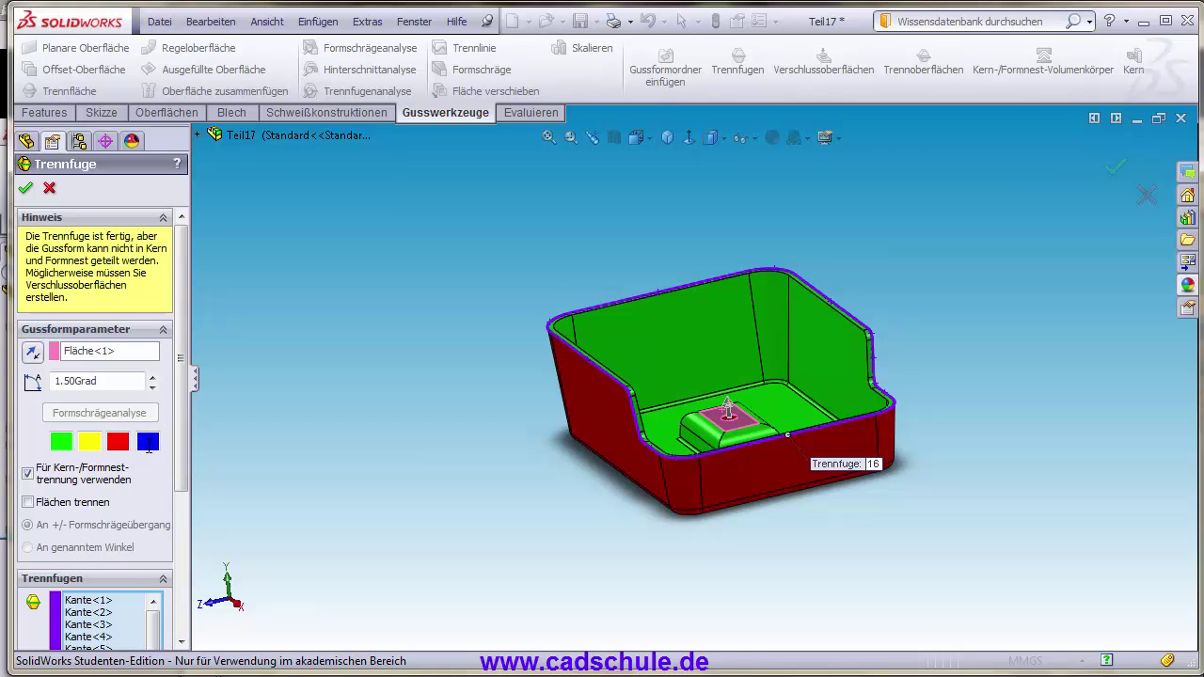
- Check the rim edges such as Kante<1> and confirm parting line Trennfuge2
scroll(487, 427, down, 1)
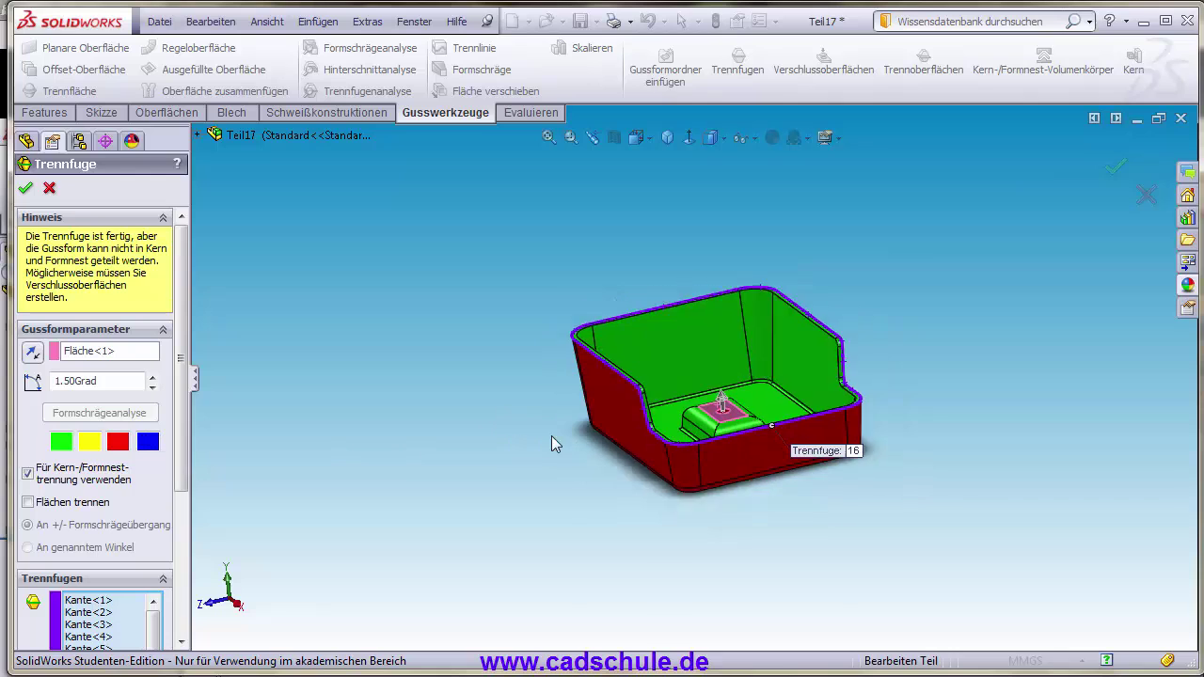
scroll(551, 435, down, 2)
scroll(630, 360, down, 3)
scroll(636, 376, up, 1)
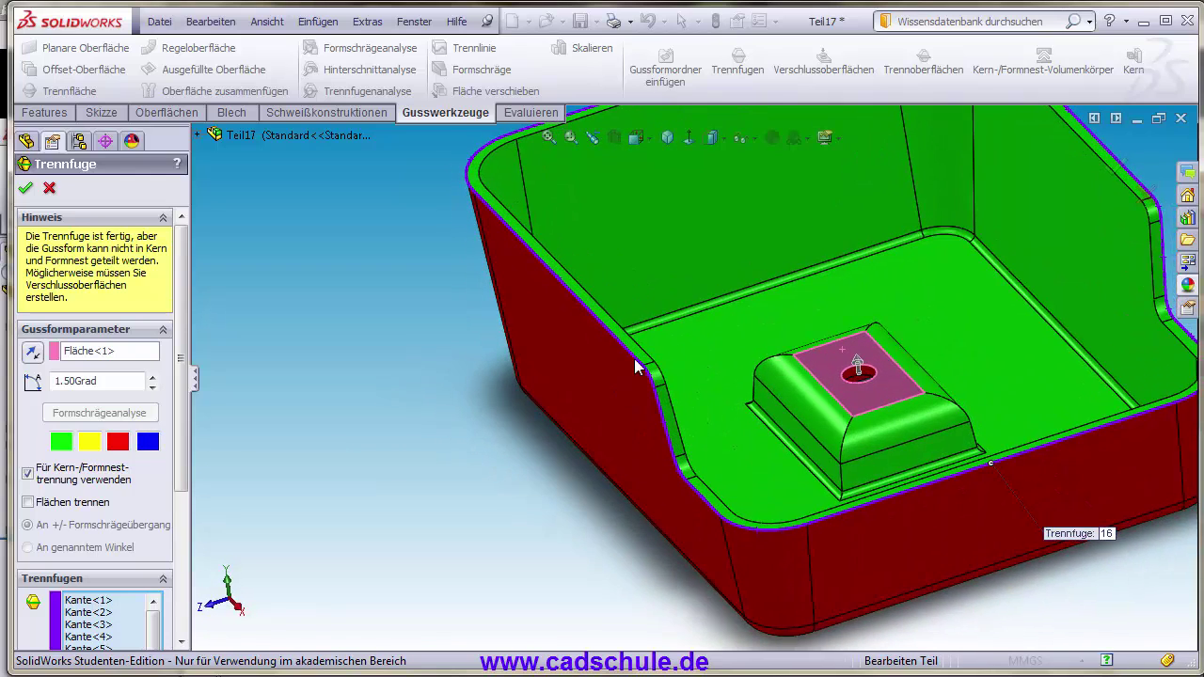
scroll(640, 367, down, 4)
scroll(650, 362, down, 1)
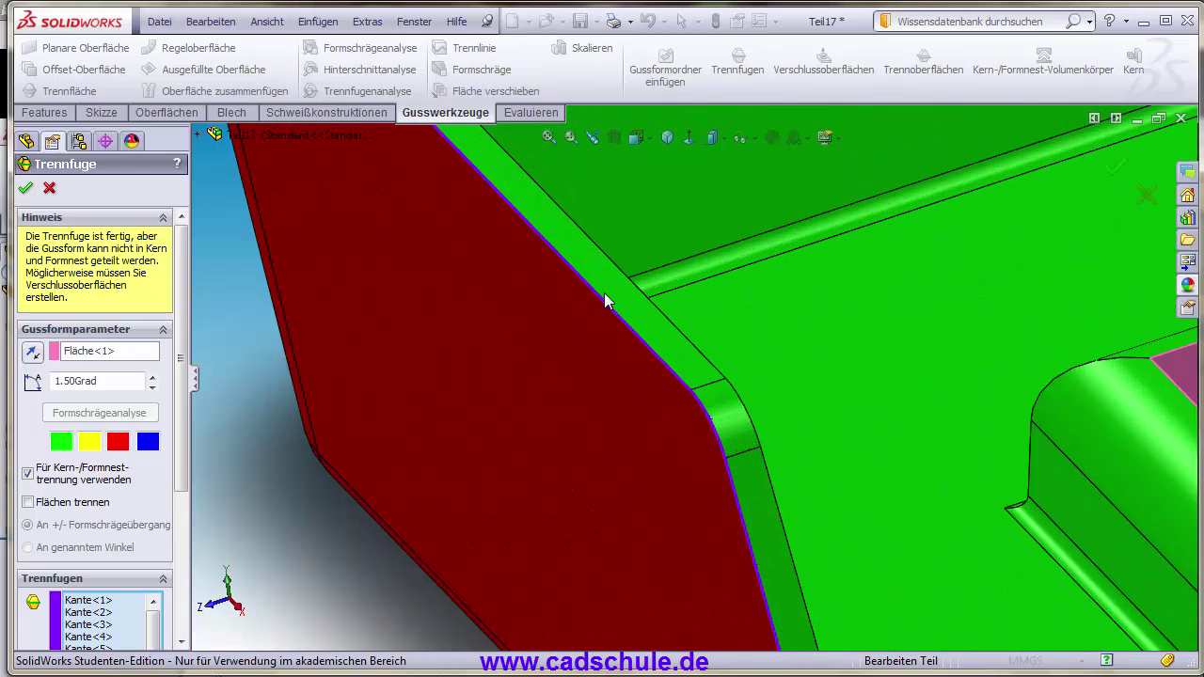
scroll(722, 430, up, 1)
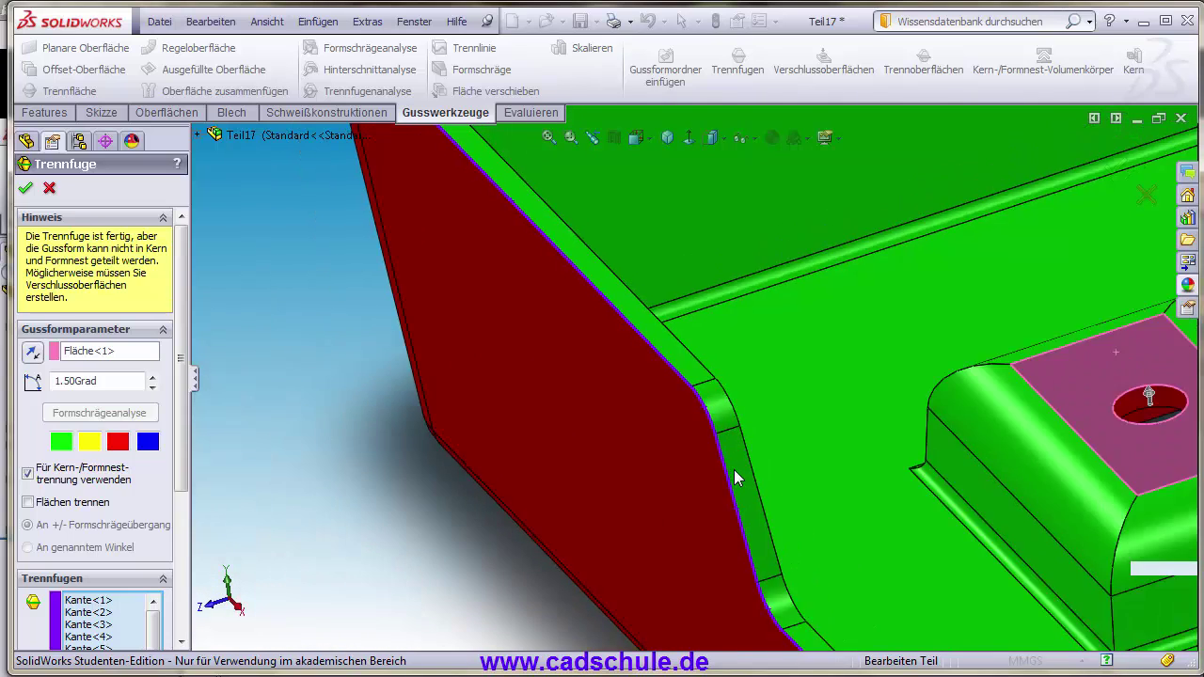
scroll(722, 430, up, 1)
scroll(723, 428, up, 2)
scroll(724, 425, up, 1)
scroll(721, 422, up, 1)
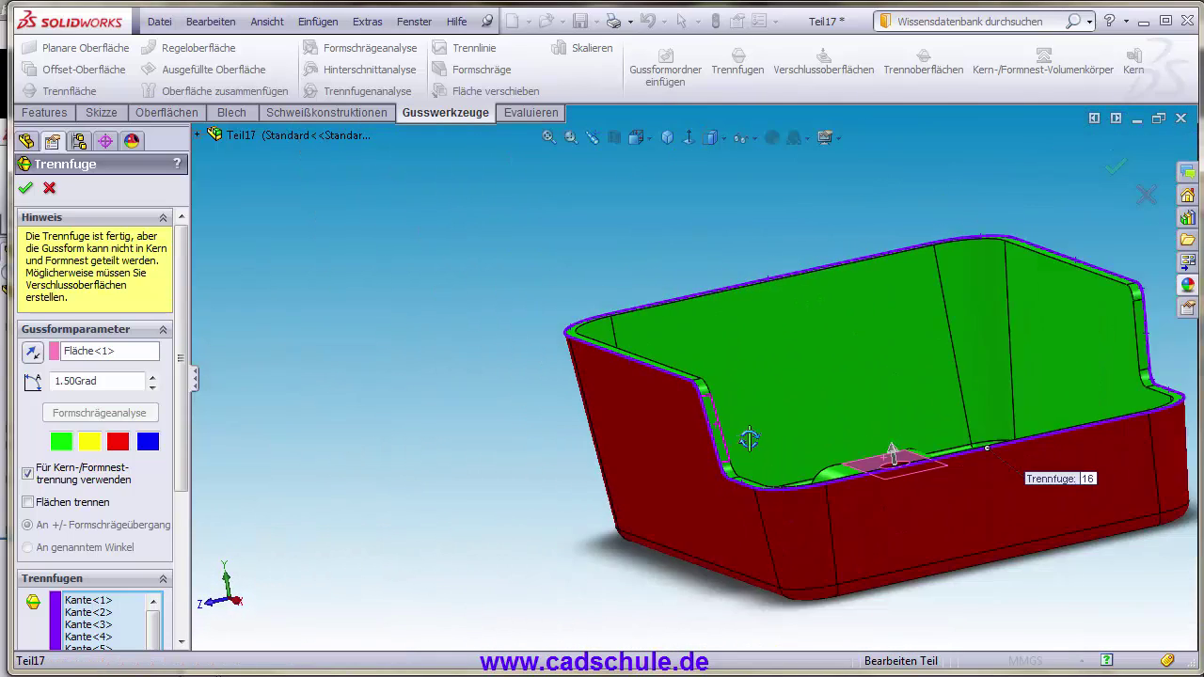
scroll(707, 410, up, 1)
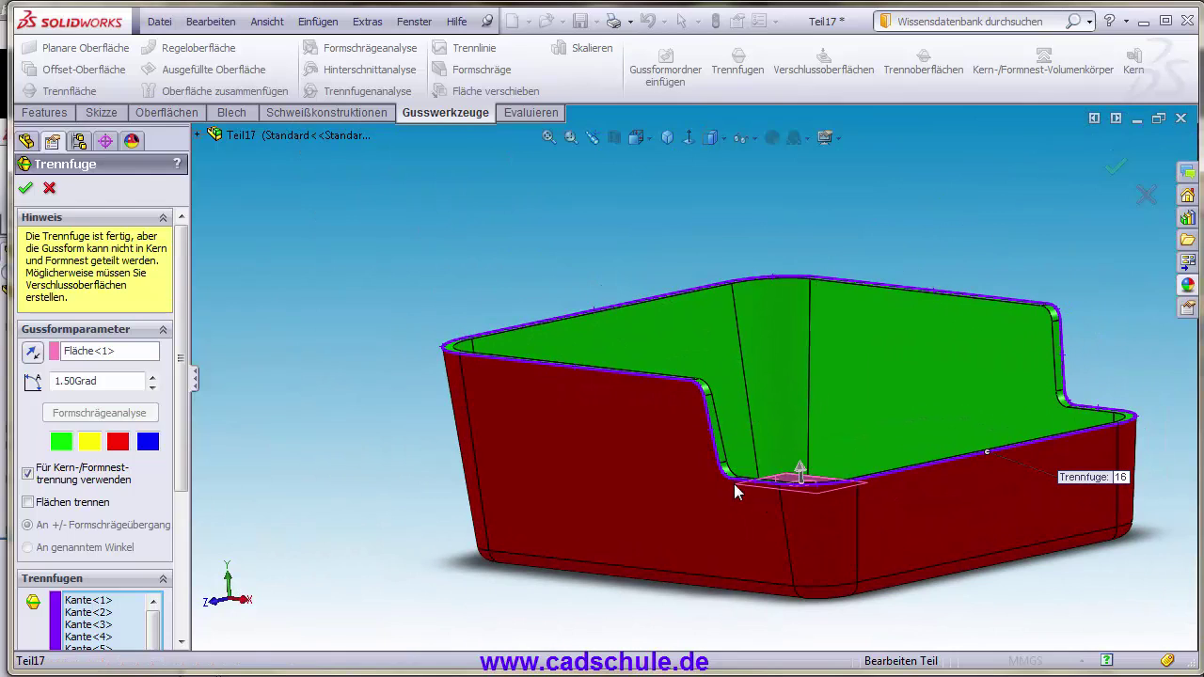
mouse_move(937, 462)
middle_down()
mouse_move(784, 461)
mouse_move(758, 434)
mouse_move(766, 425)
middle_up()
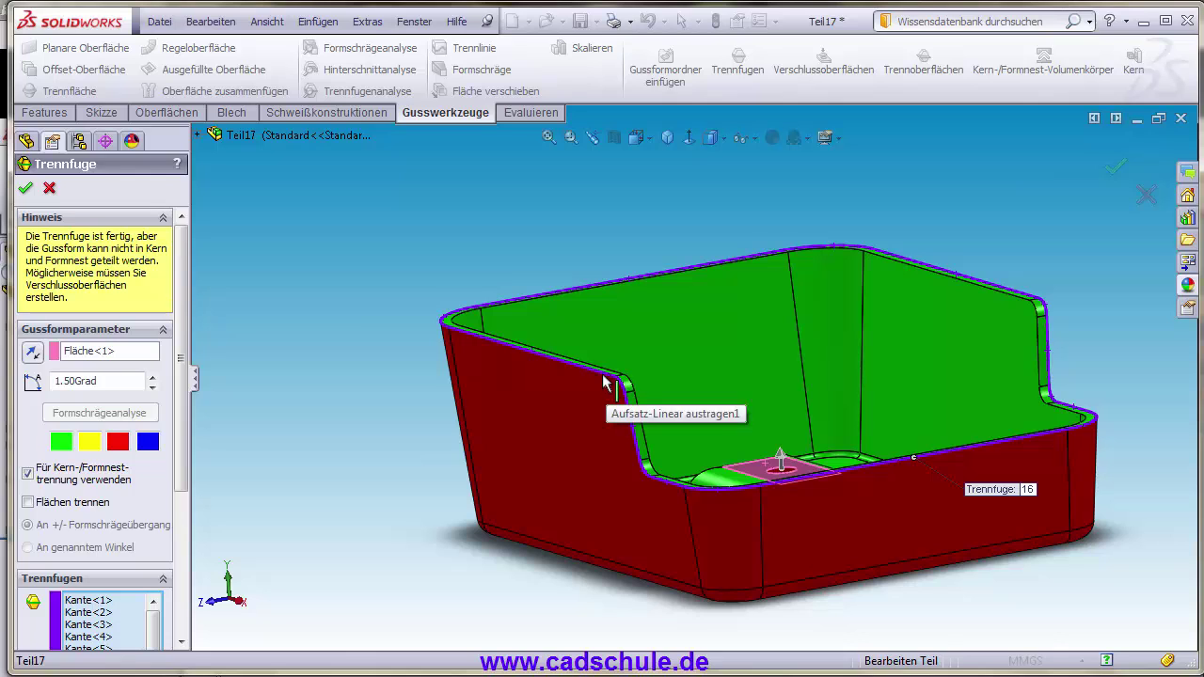
mouse_move(607, 386)
middle_down()
mouse_move(742, 465)
mouse_move(649, 398)
middle_up()
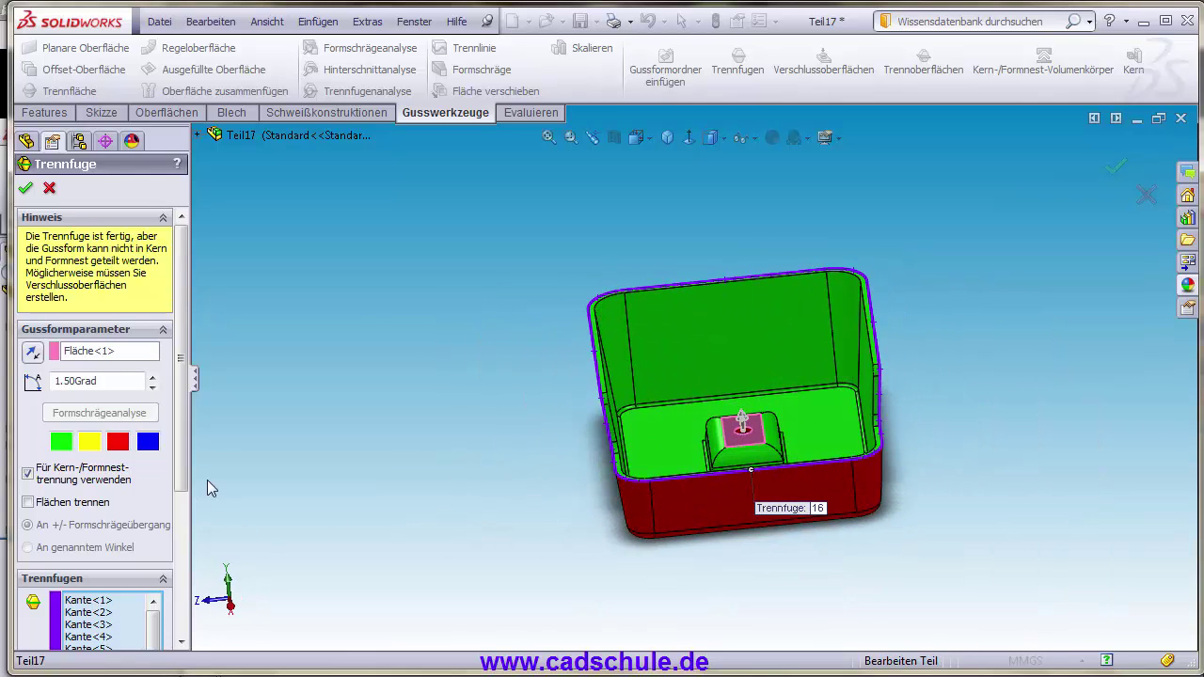
click(182, 453)
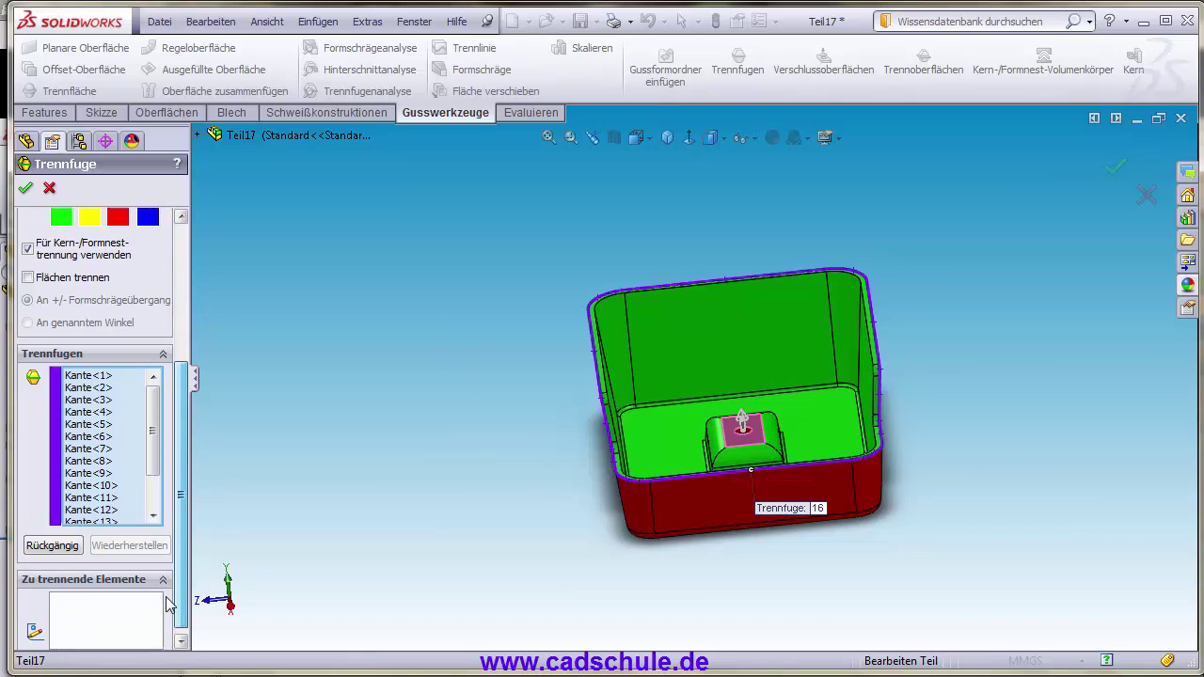
click(106, 370)
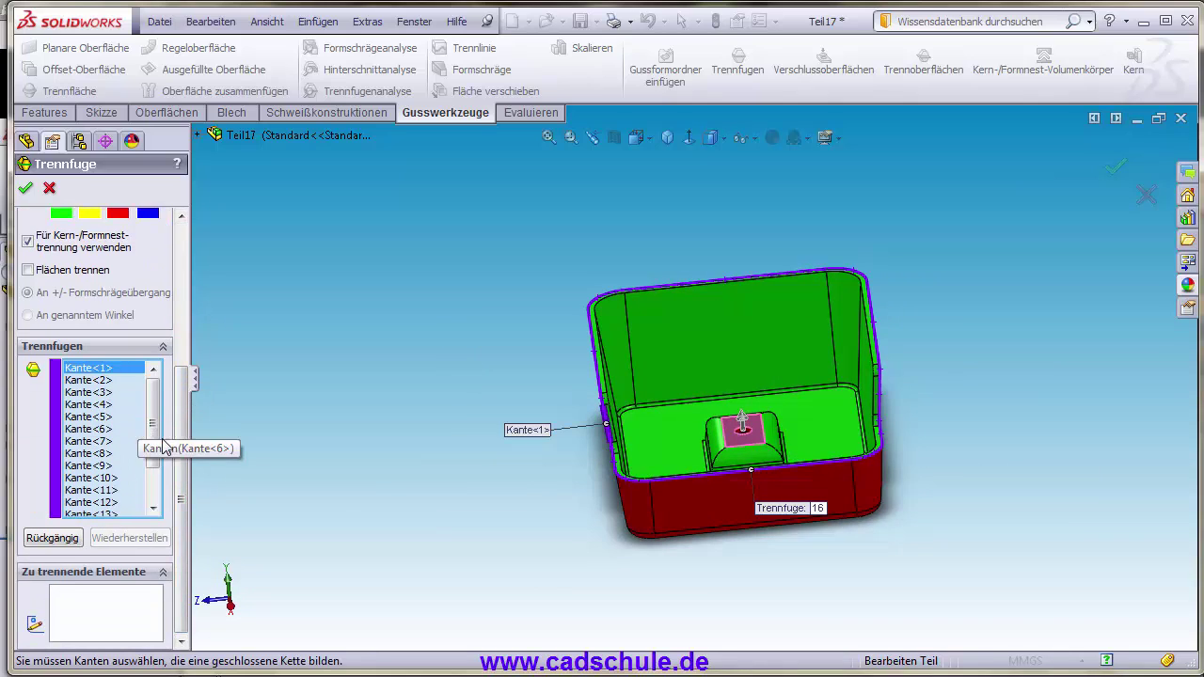
drag(156, 450, 155, 482)
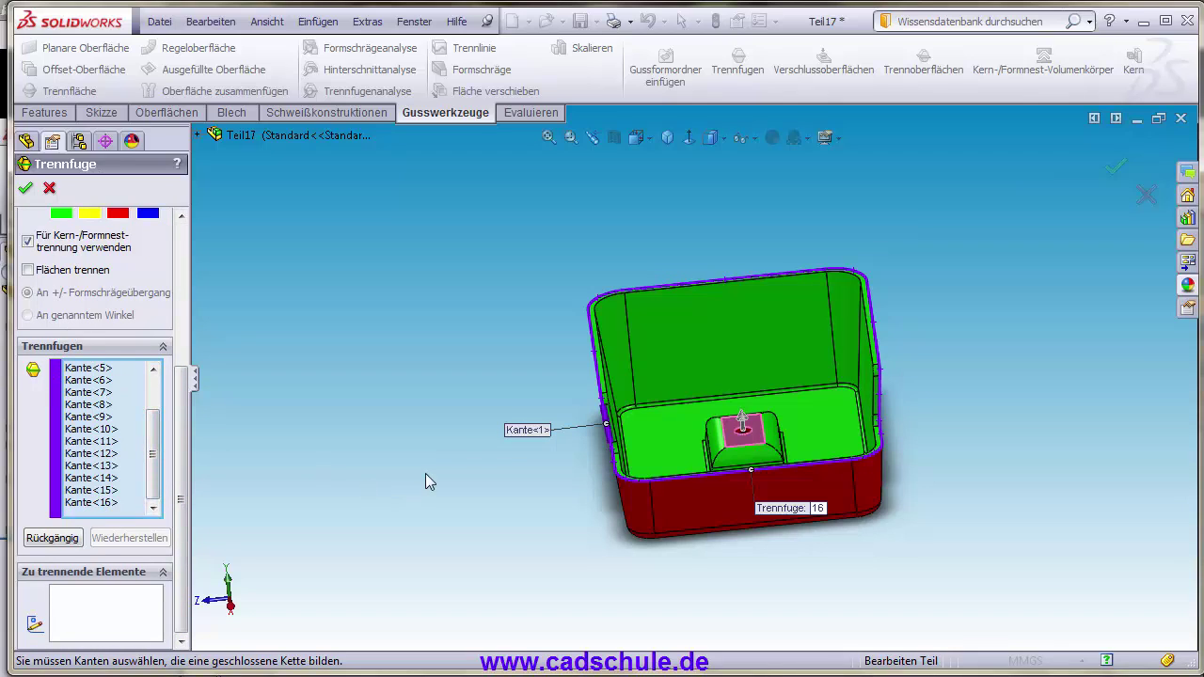
click(27, 192)
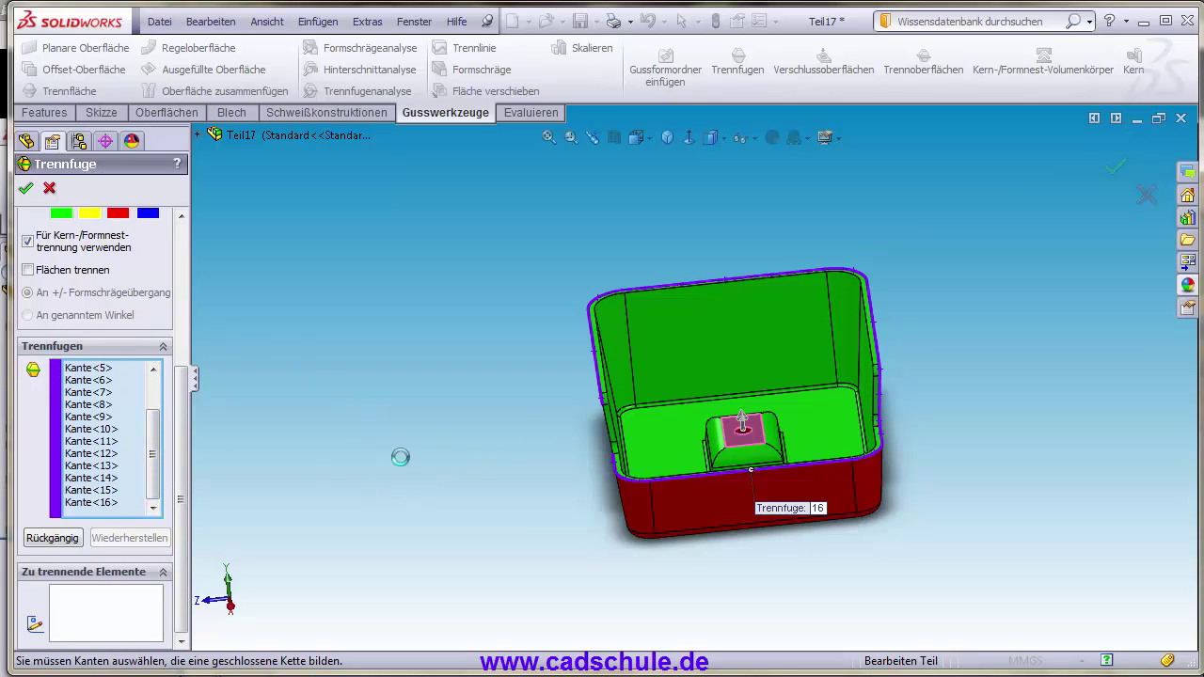
mouse_move(483, 413)
middle_down()
mouse_move(533, 462)
mouse_move(581, 484)
middle_up()
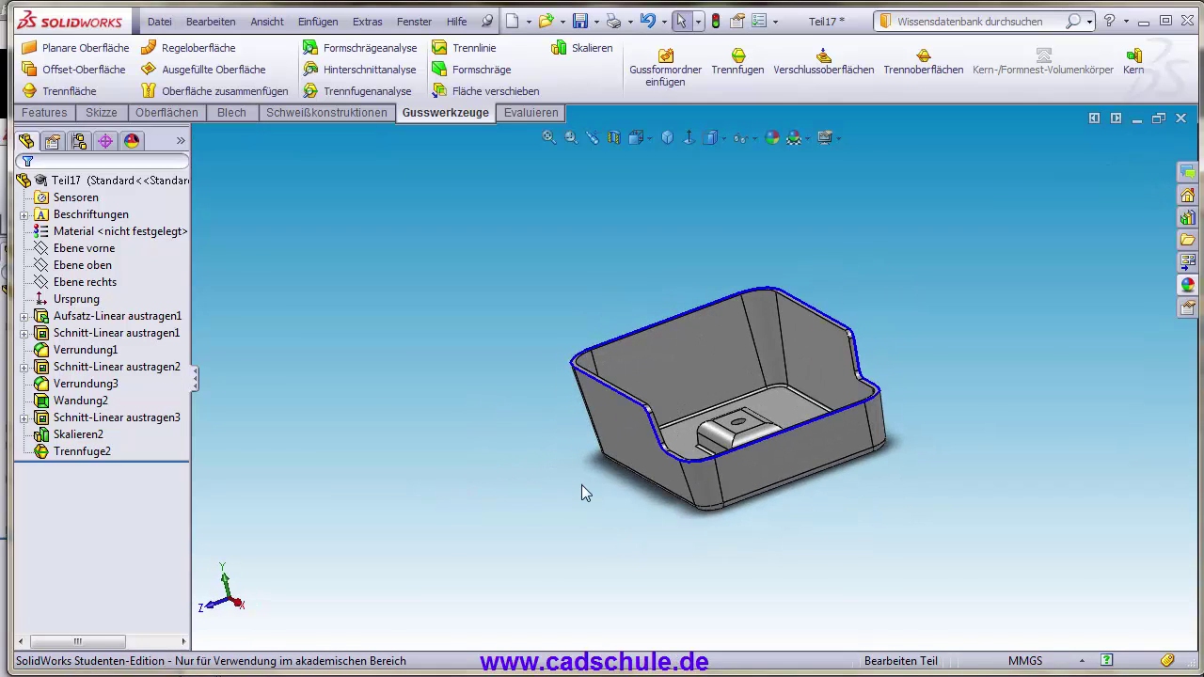
- Create shut-off surface Verschlussoberfläche2 closing the tray's hole along the parting line
scroll(660, 434, down, 2)
scroll(660, 435, down, 3)
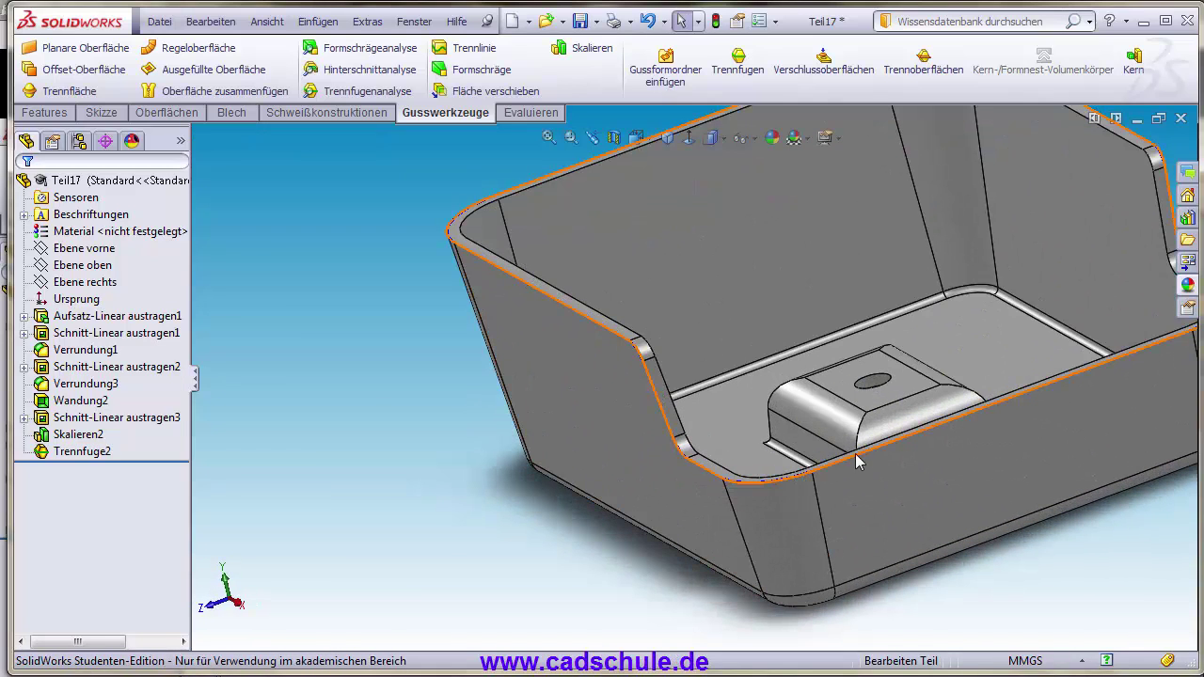
scroll(631, 362, up, 3)
scroll(715, 348, up, 3)
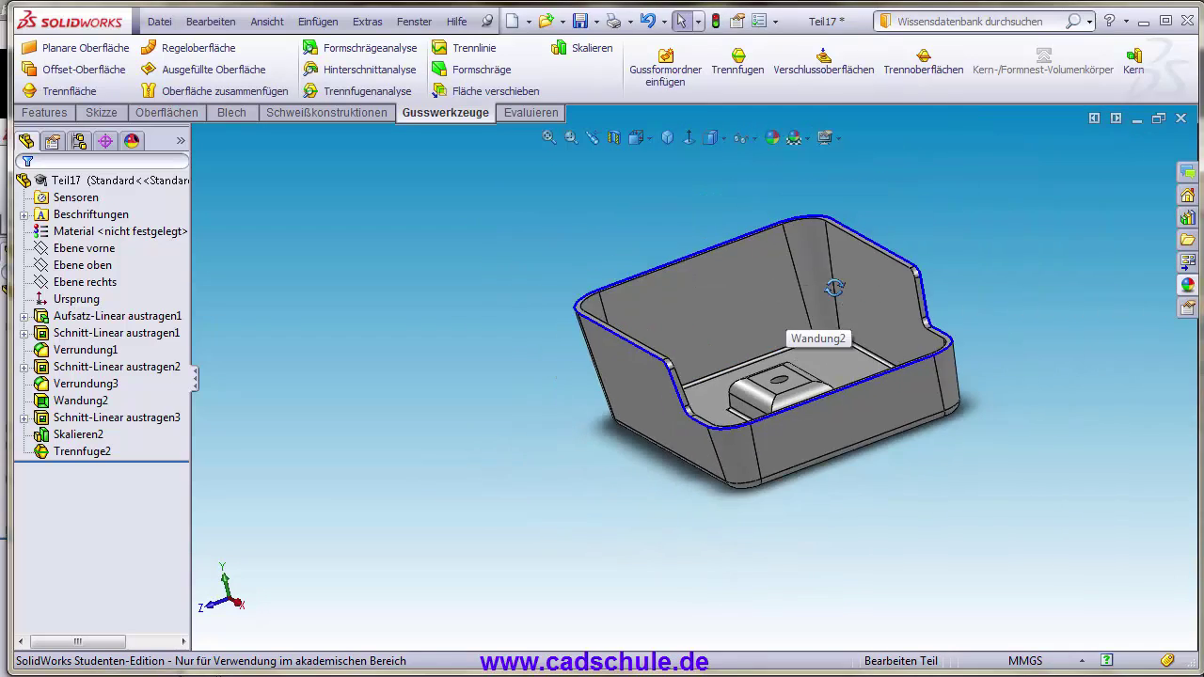
mouse_move(807, 336)
middle_down()
mouse_move(766, 349)
mouse_move(834, 308)
middle_up()
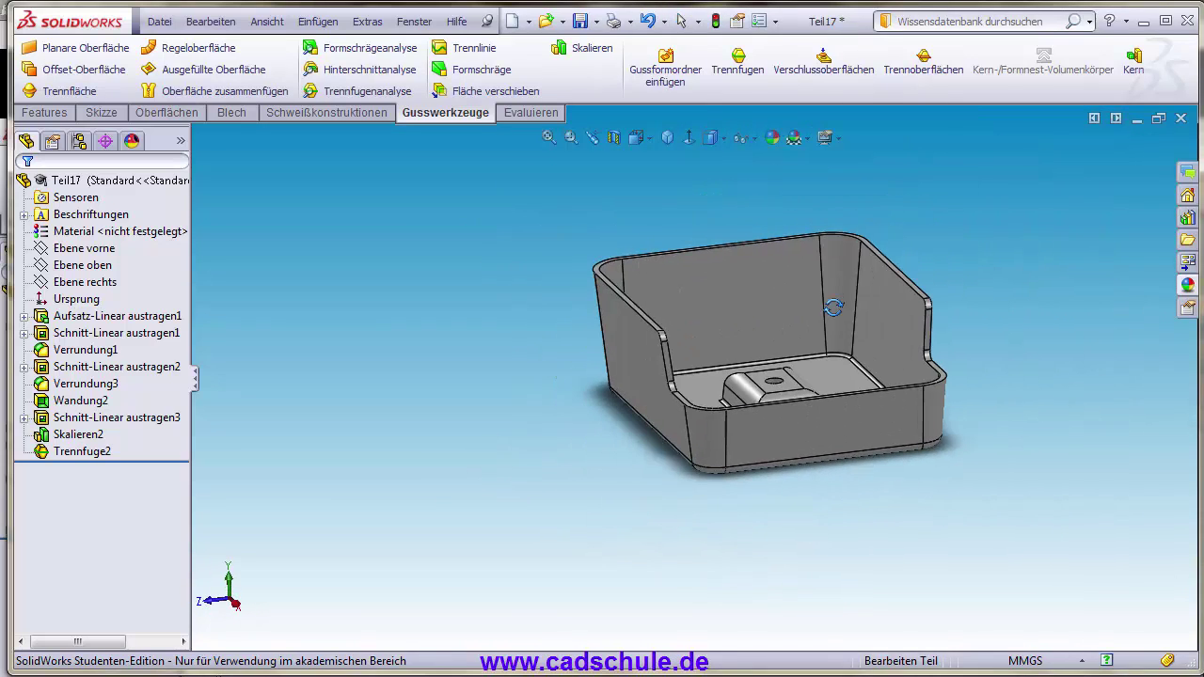
click(804, 92)
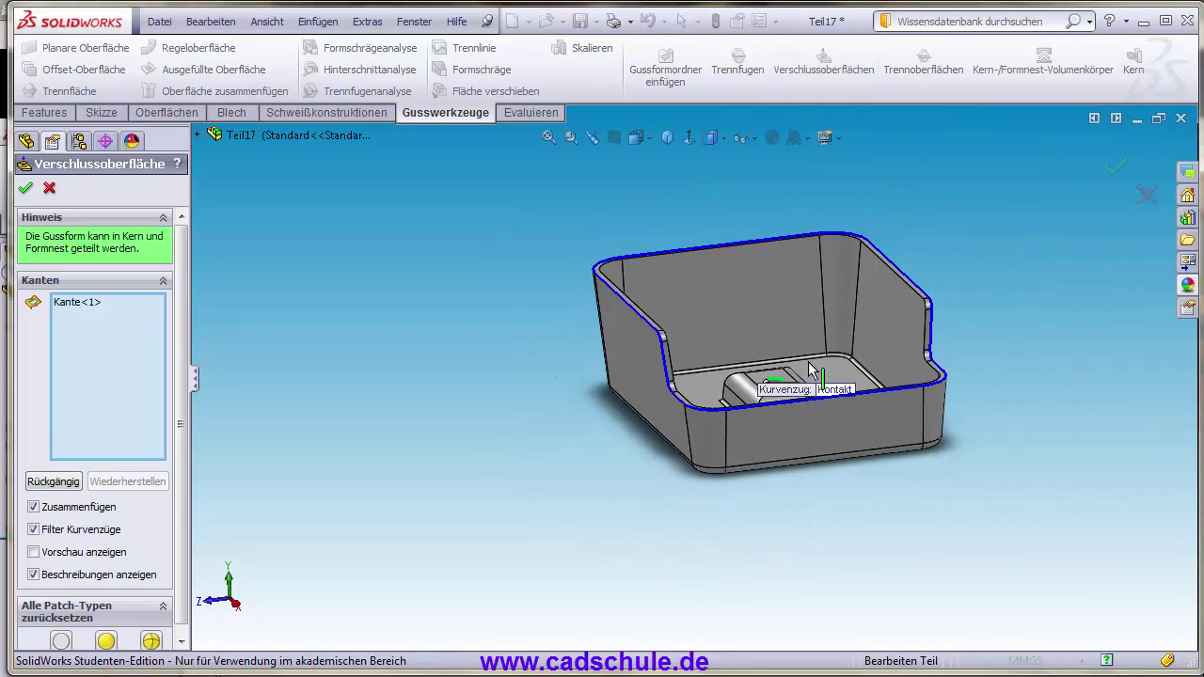
scroll(811, 372, down, 3)
scroll(811, 372, down, 3)
middle_drag(763, 404, 760, 463)
scroll(760, 463, up, 5)
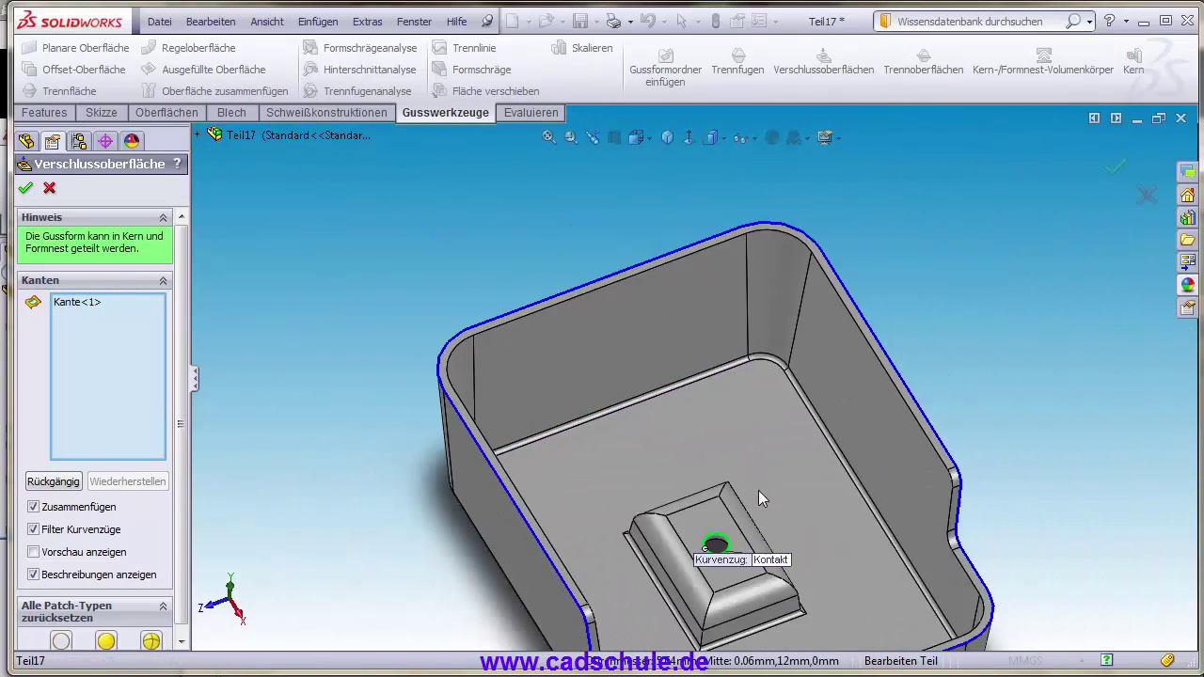
scroll(759, 490, down, 3)
scroll(691, 494, down, 2)
scroll(693, 484, down, 2)
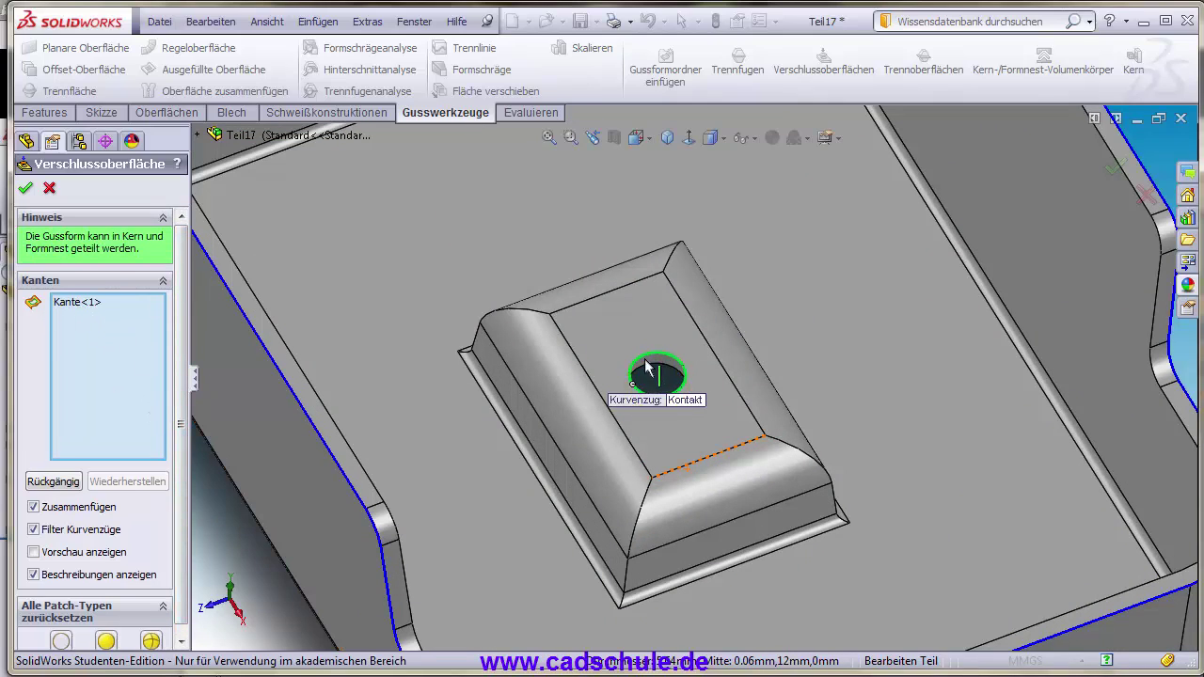
click(279, 355)
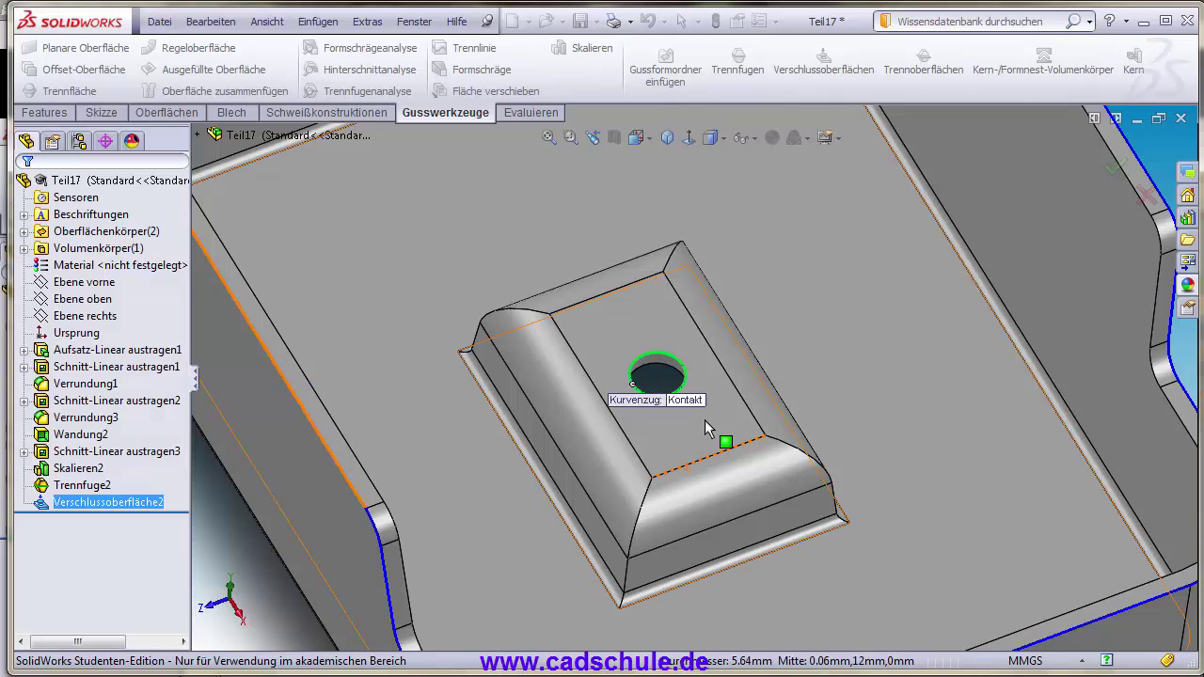
- Inspect the closed hole from below, then return to an isometric view
scroll(650, 442, up, 2)
scroll(663, 452, up, 2)
scroll(675, 386, up, 2)
scroll(686, 385, down, 3)
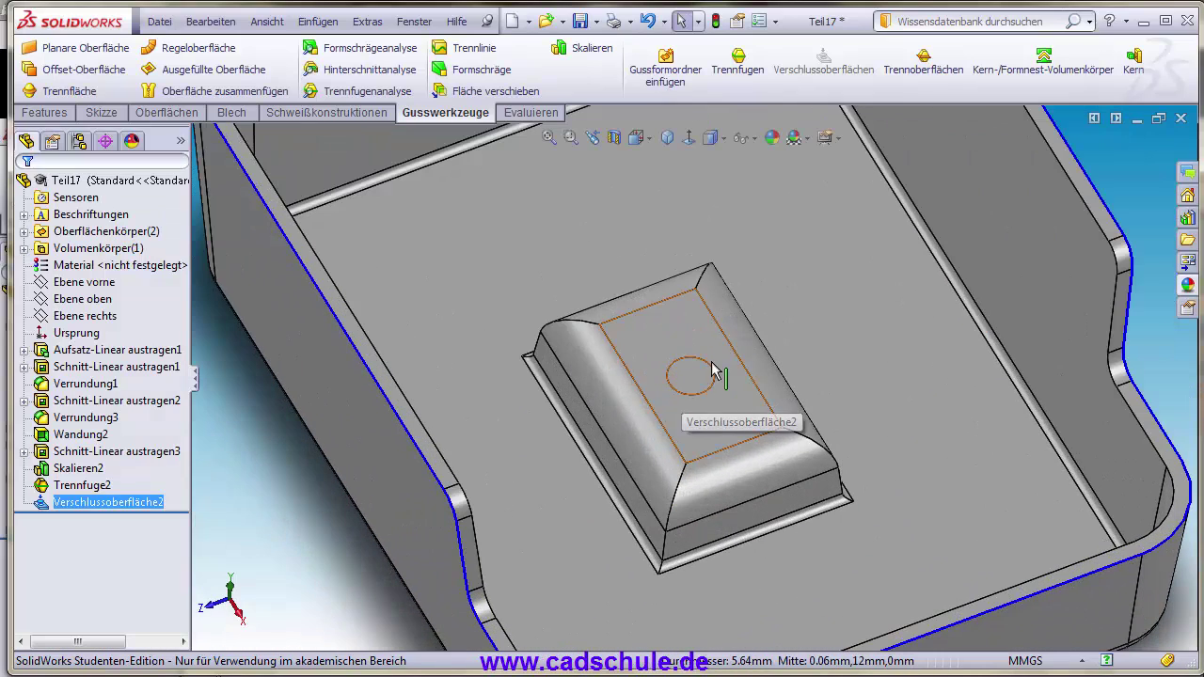
mouse_move(653, 532)
middle_down()
mouse_move(747, 288)
mouse_move(632, 490)
mouse_move(646, 408)
middle_up()
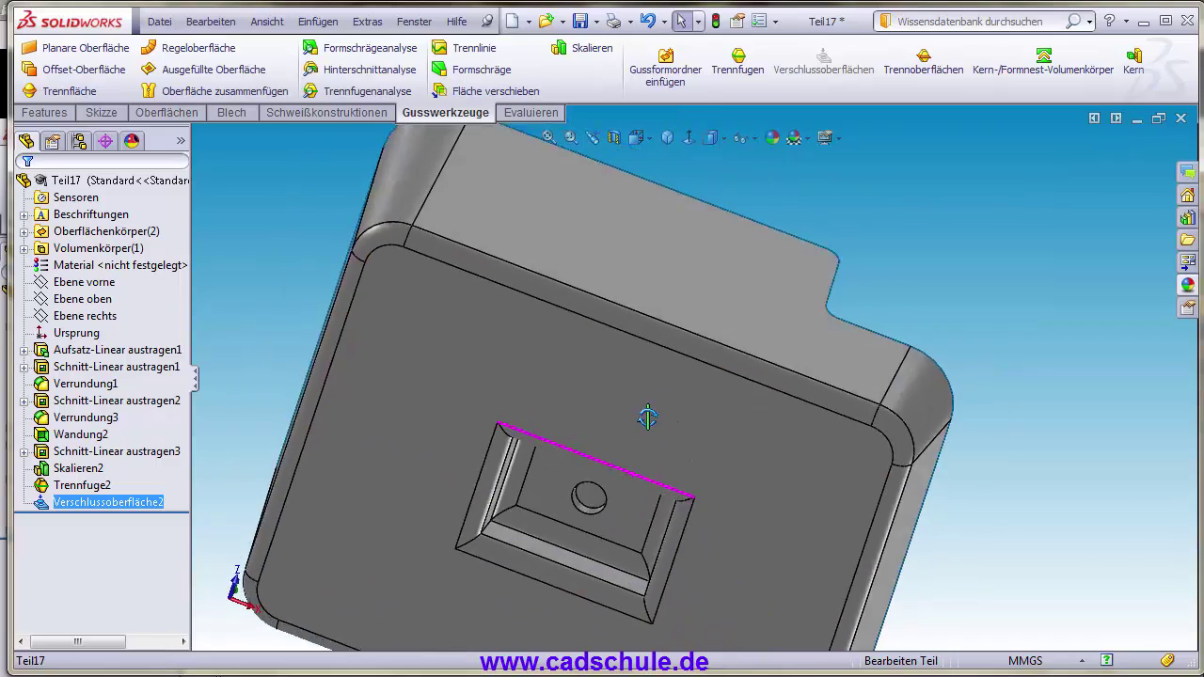
scroll(613, 527, down, 3)
scroll(640, 487, down, 3)
mouse_move(640, 487)
middle_down()
mouse_move(609, 513)
mouse_move(637, 424)
middle_up()
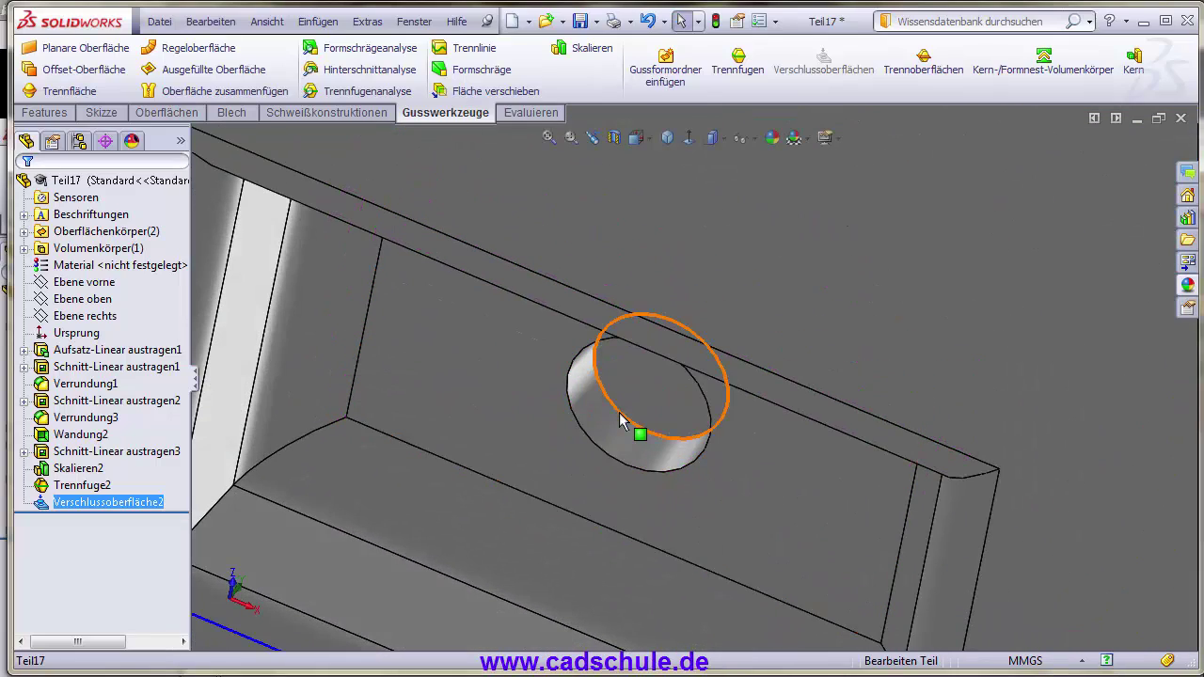
scroll(635, 424, up, 3)
scroll(637, 412, up, 5)
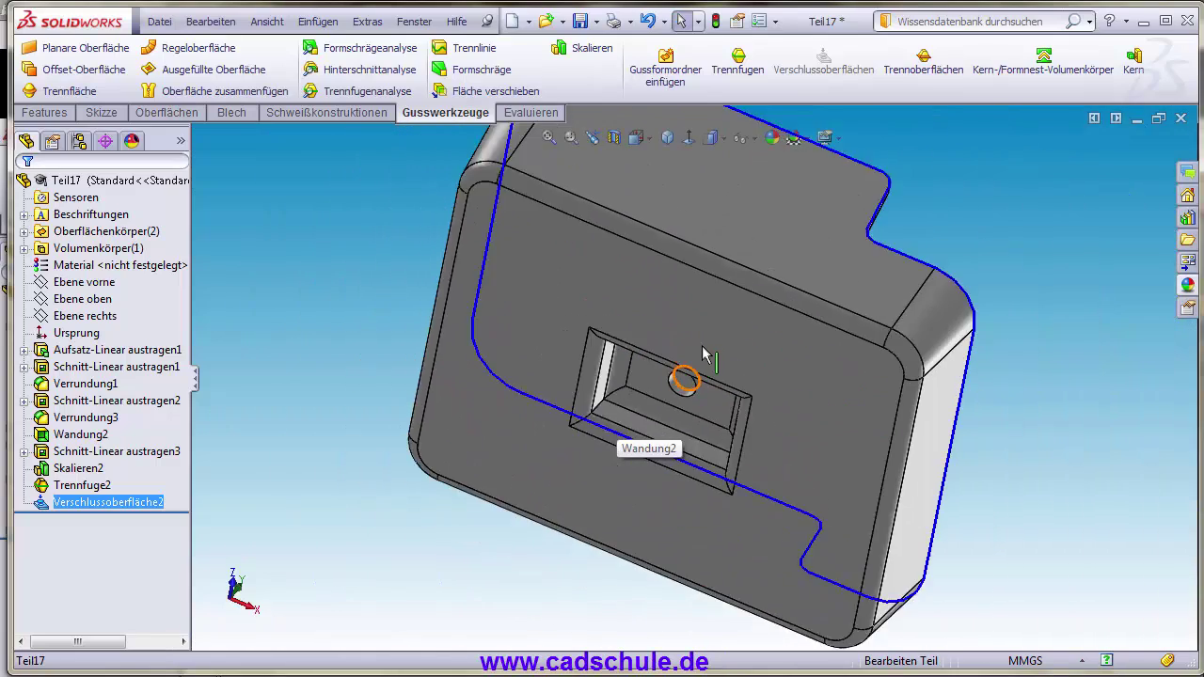
scroll(649, 432, up, 3)
mouse_move(640, 442)
middle_down()
mouse_move(568, 376)
mouse_move(675, 393)
middle_up()
click(667, 137)
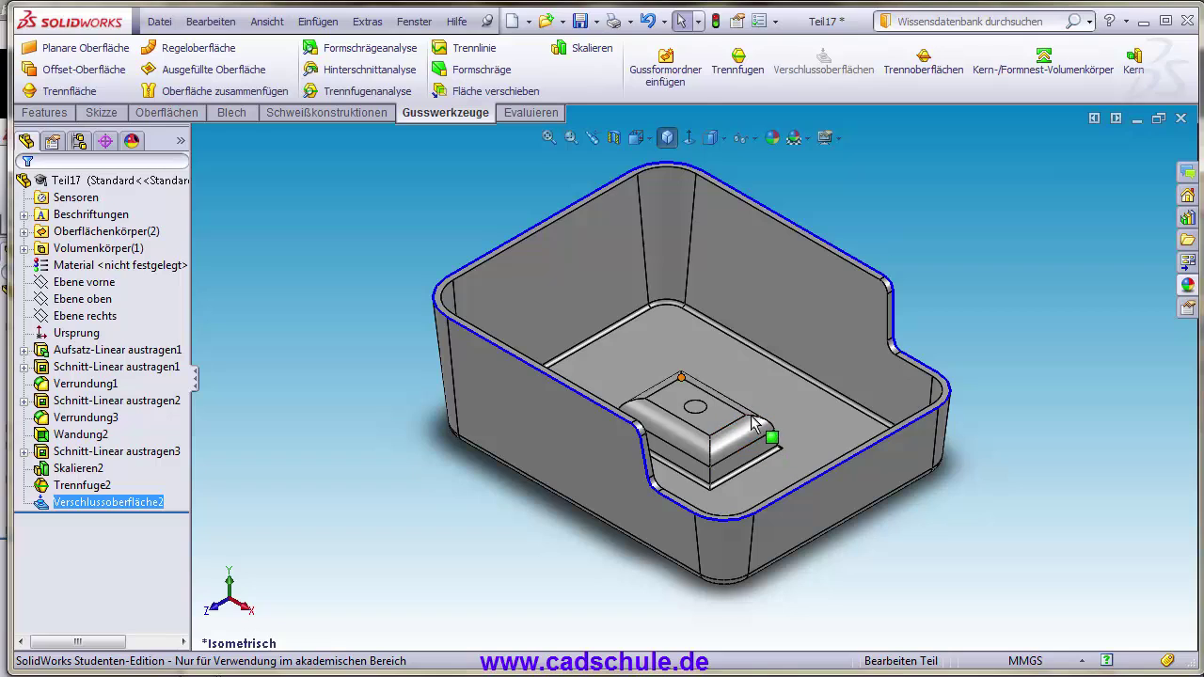
scroll(713, 419, down, 3)
scroll(712, 419, up, 3)
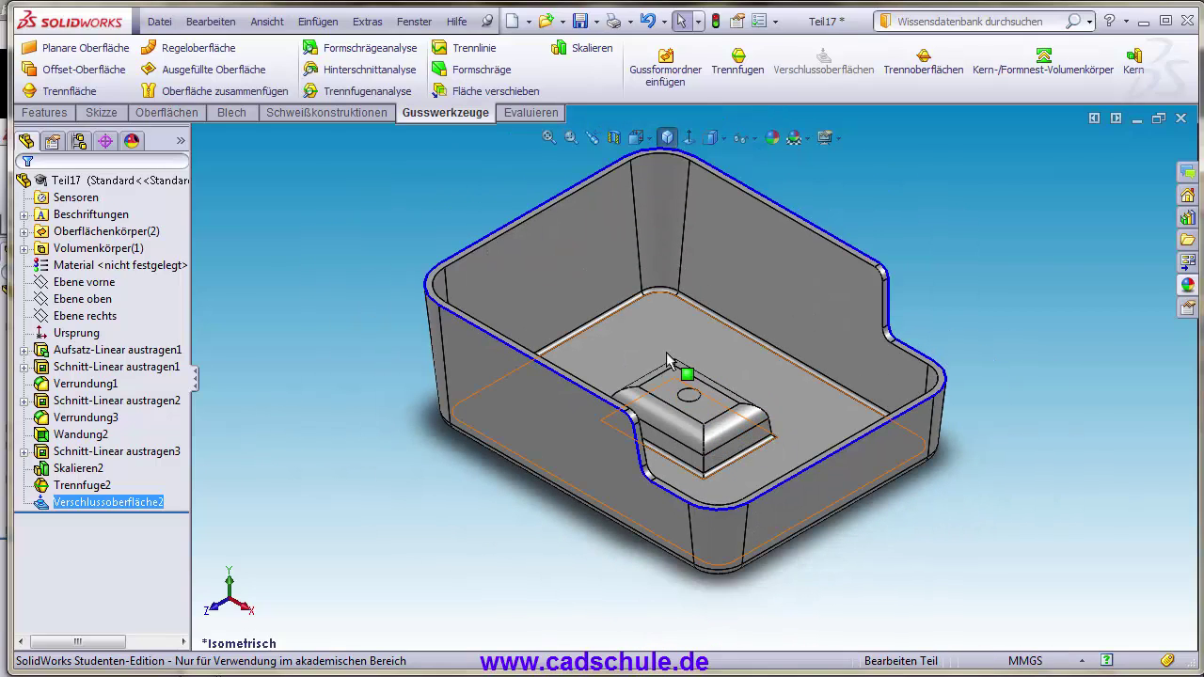
click(924, 66)
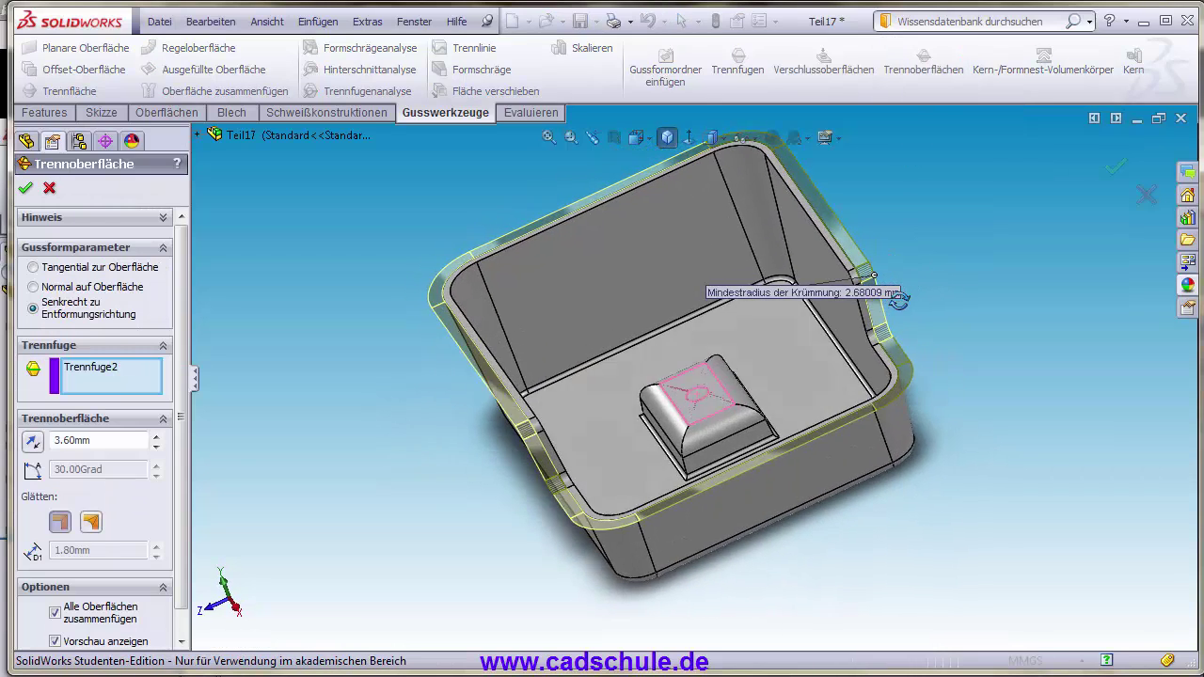
middle_drag(949, 294, 661, 322)
scroll(453, 287, down, 3)
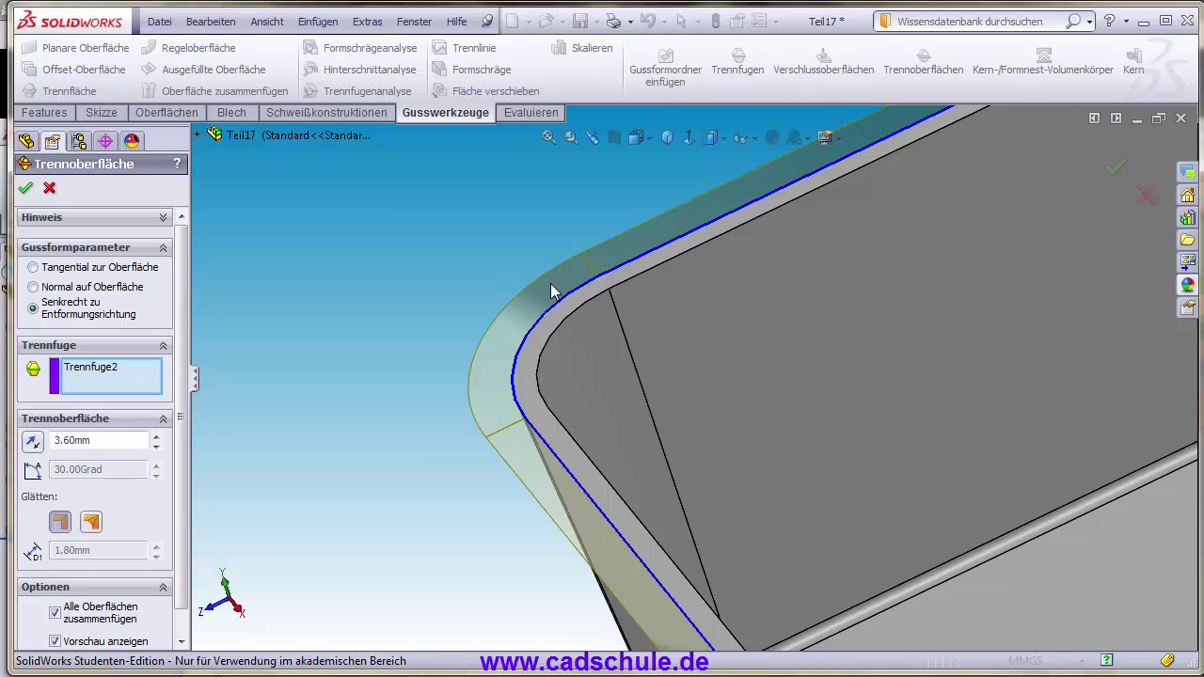
scroll(625, 362, up, 2)
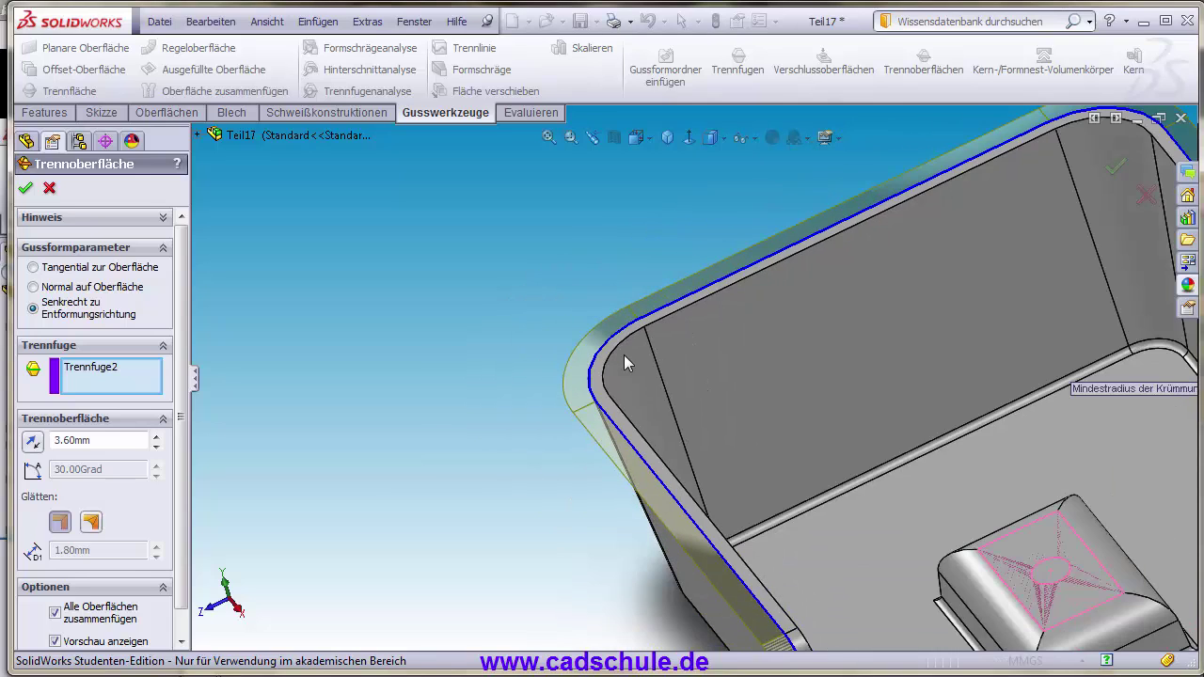
scroll(787, 423, down, 2)
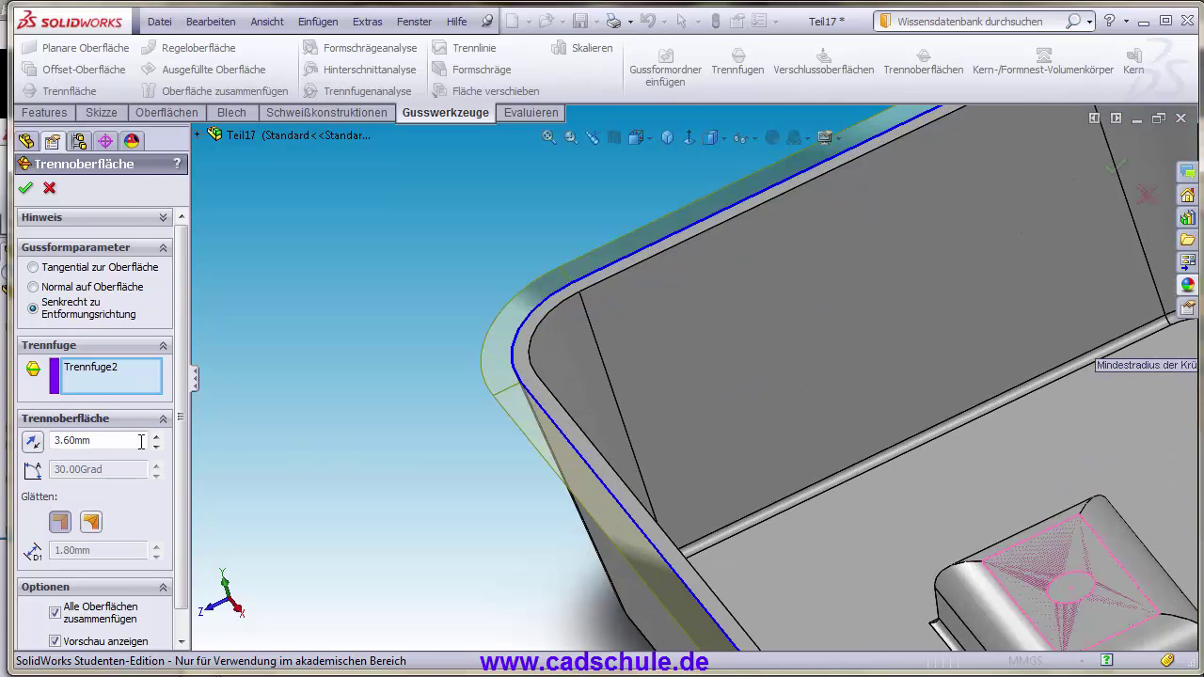
click(25, 187)
mouse_move(446, 387)
middle_down()
mouse_move(506, 425)
mouse_move(489, 393)
middle_up()
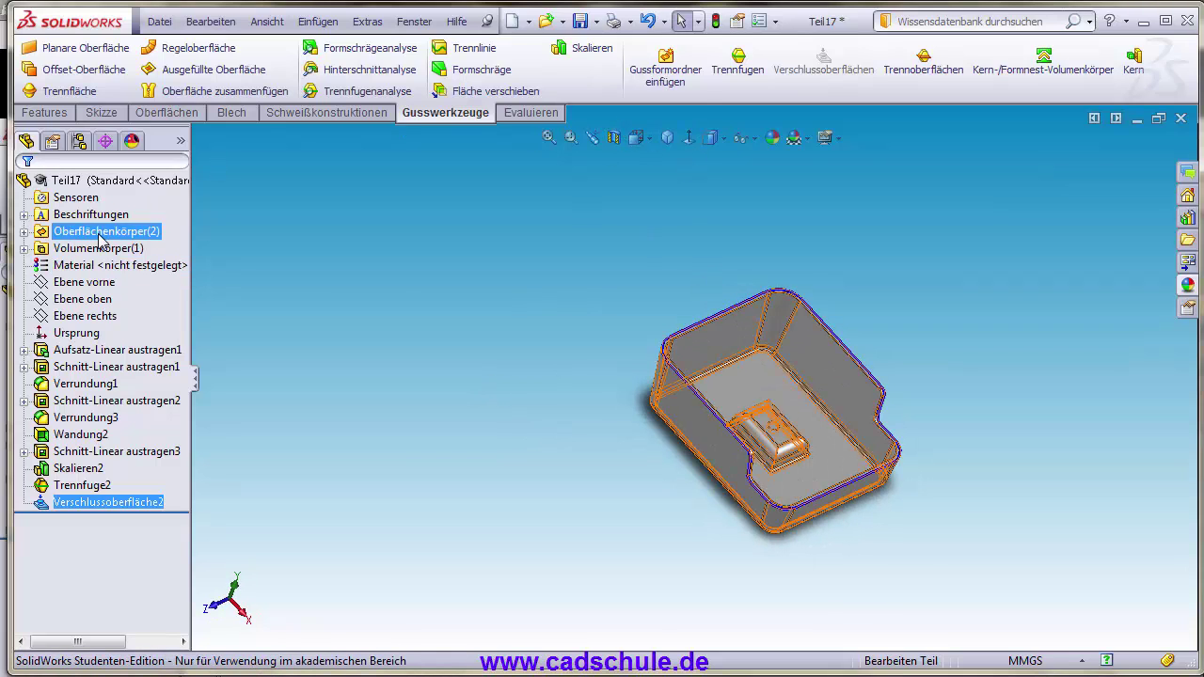
- On Ebene oben, draw a centre rectangle from the origin enclosing the tray
click(83, 299)
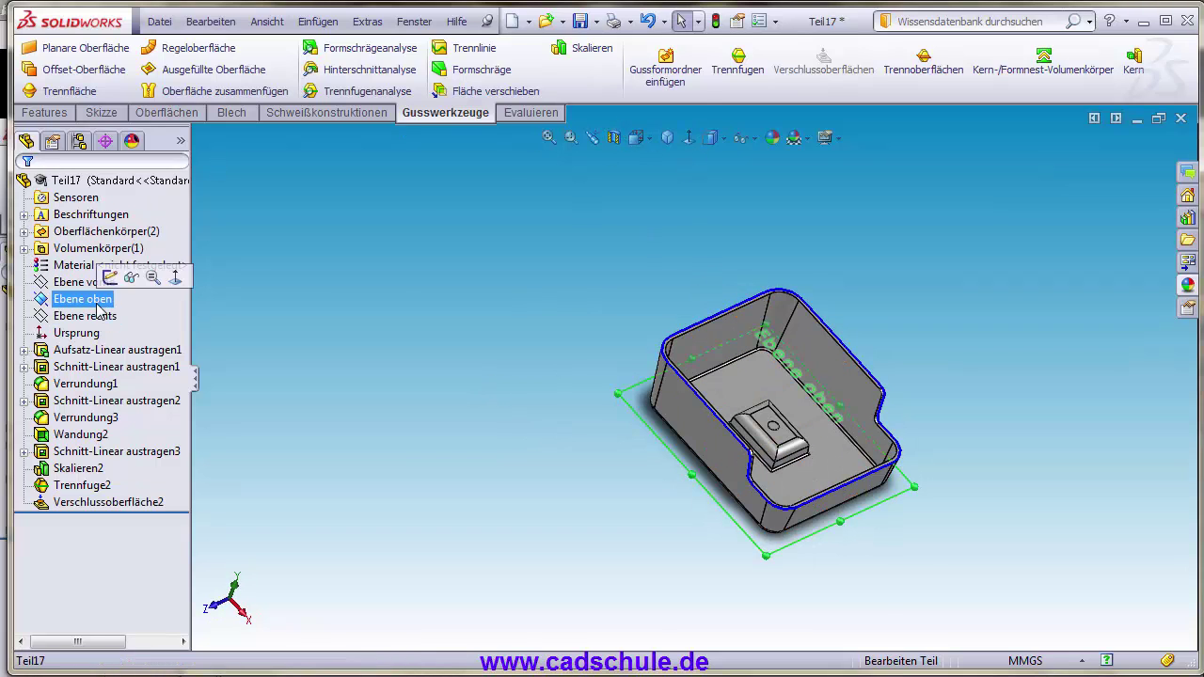
click(692, 143)
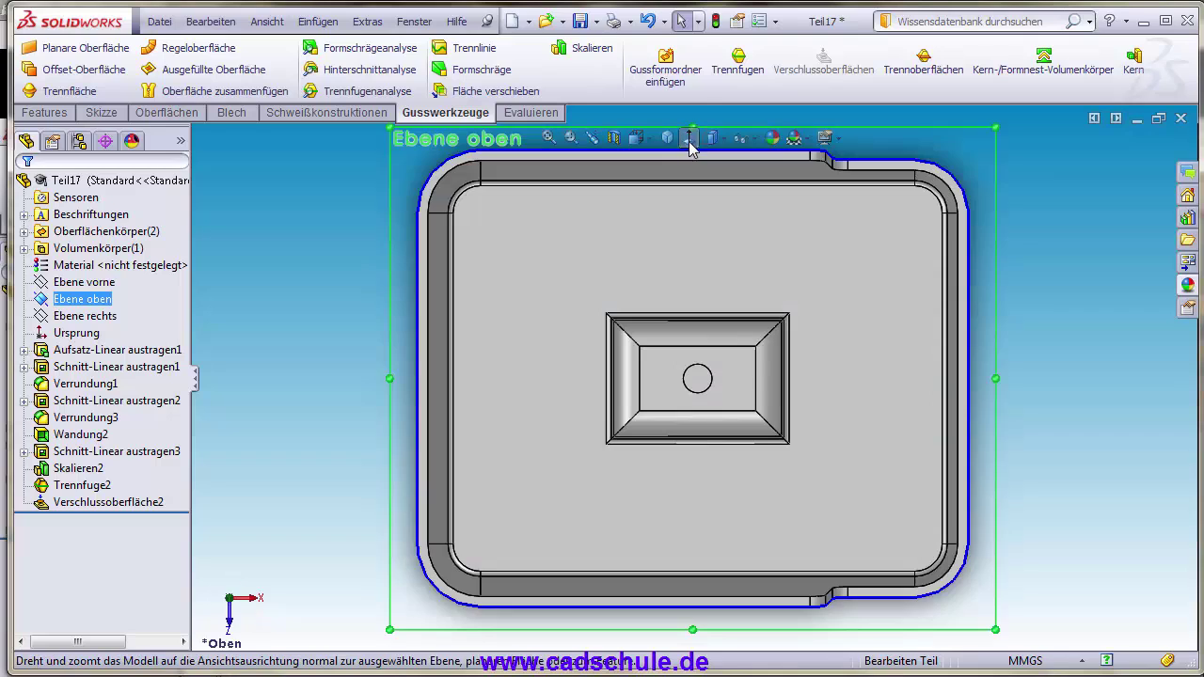
click(108, 113)
click(129, 69)
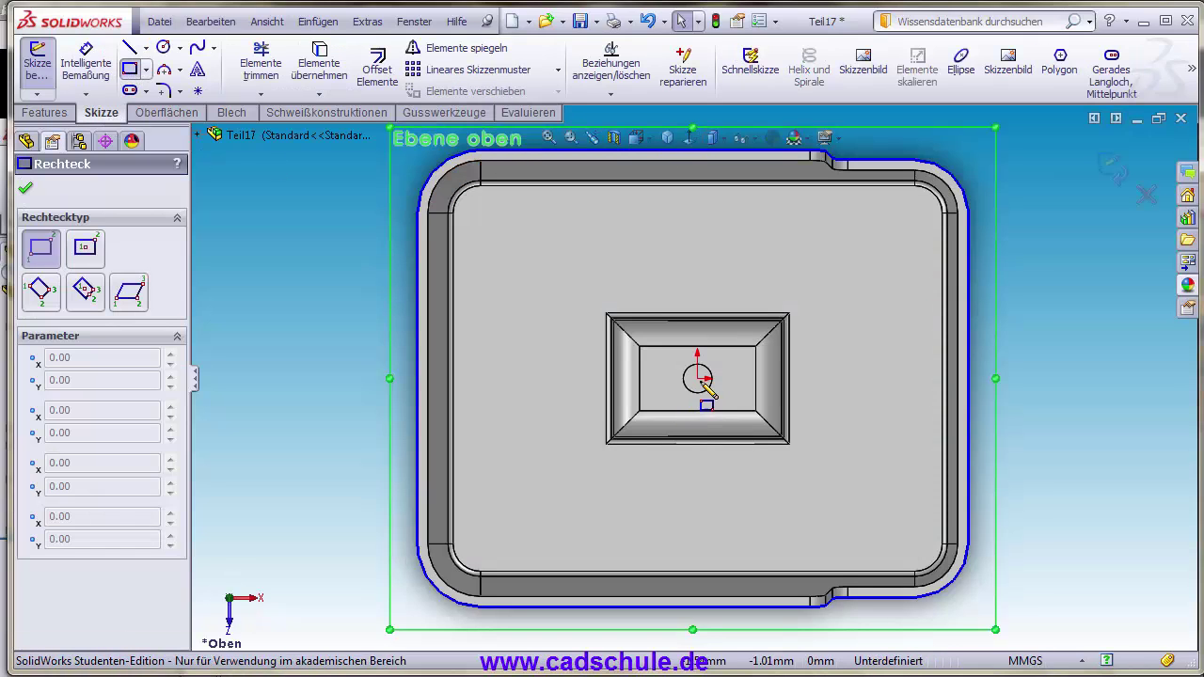
click(85, 246)
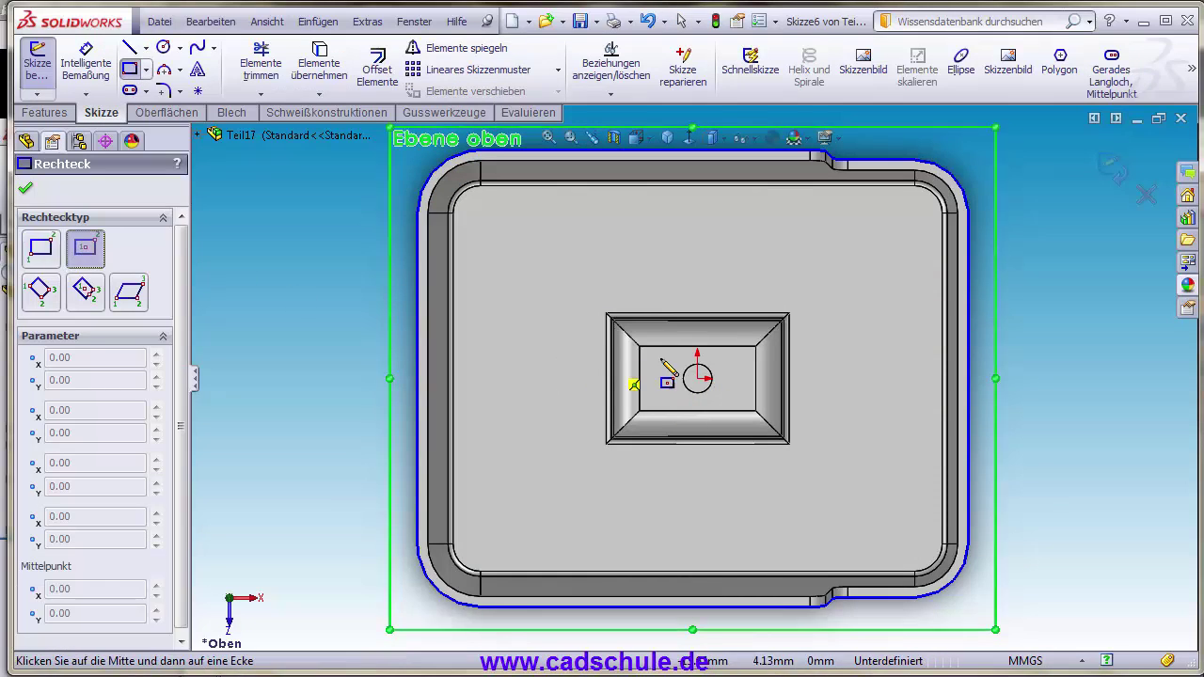
click(696, 379)
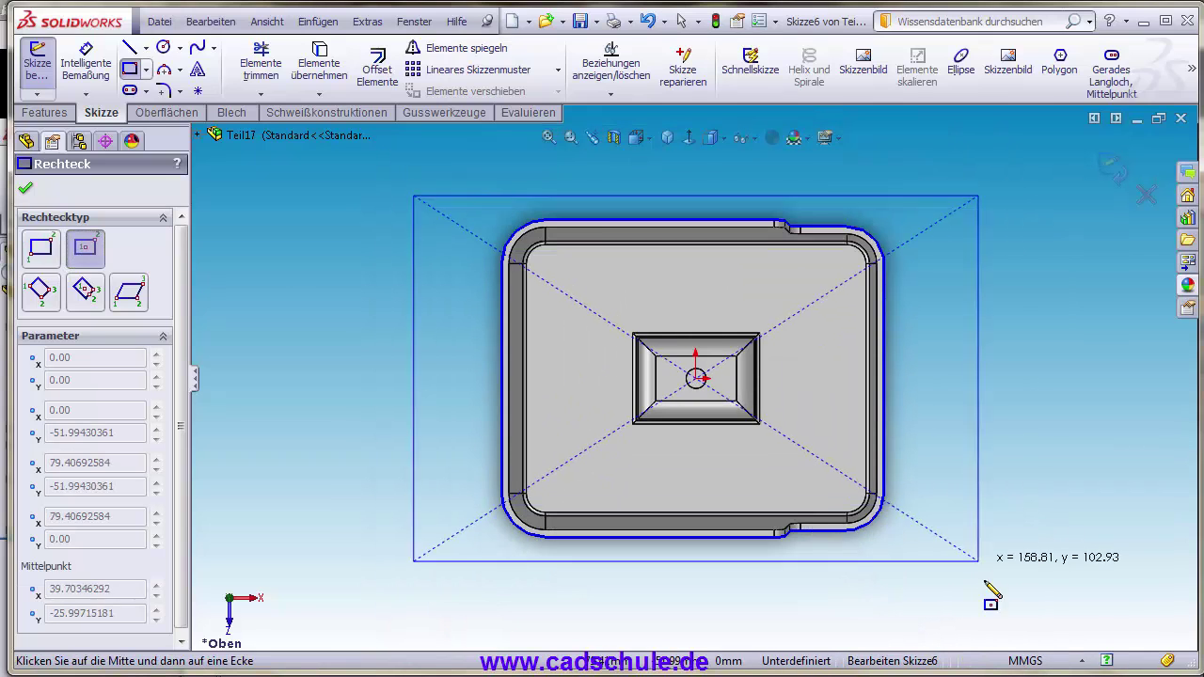
scroll(990, 576, up, 2)
click(991, 583)
key(Escape)
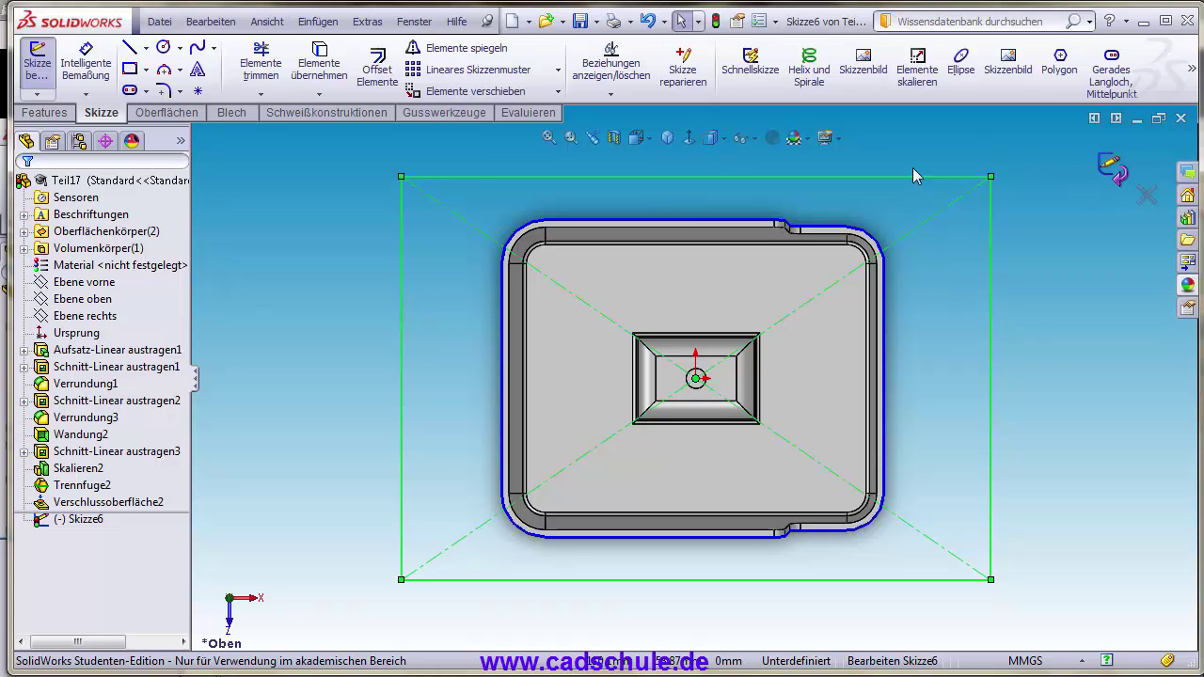
- Dimension the rectangle 120 mm by 150 mm and exit sketch Skizze6
click(85, 63)
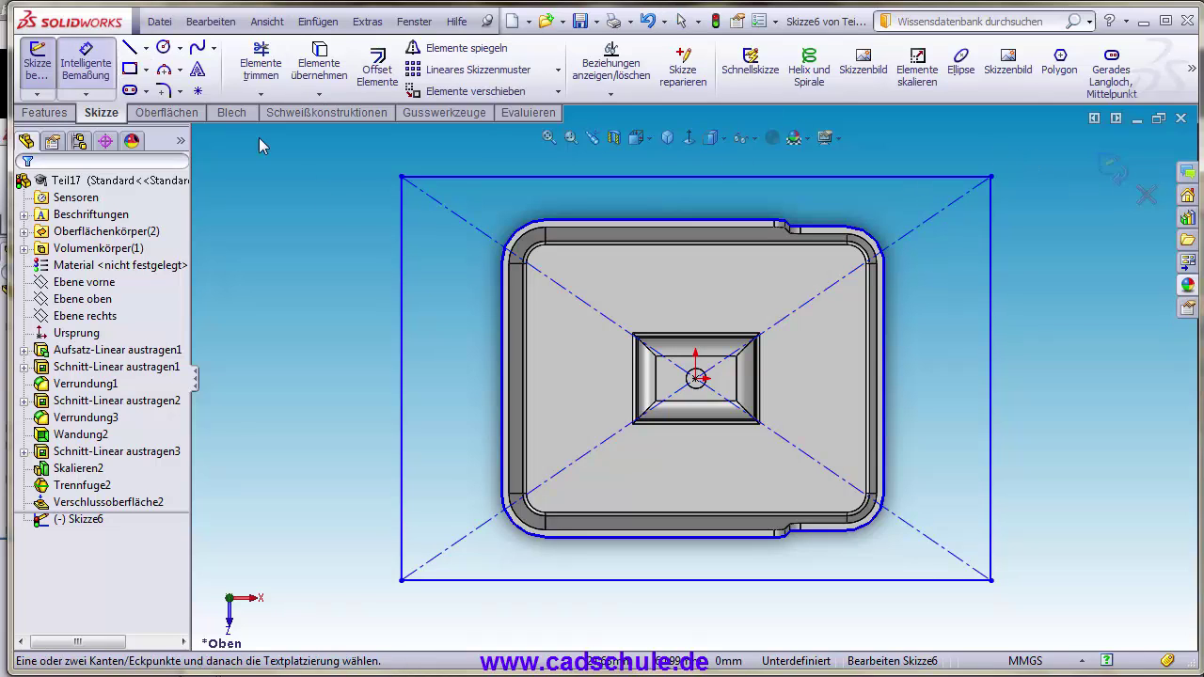
click(401, 343)
click(362, 344)
text(120)
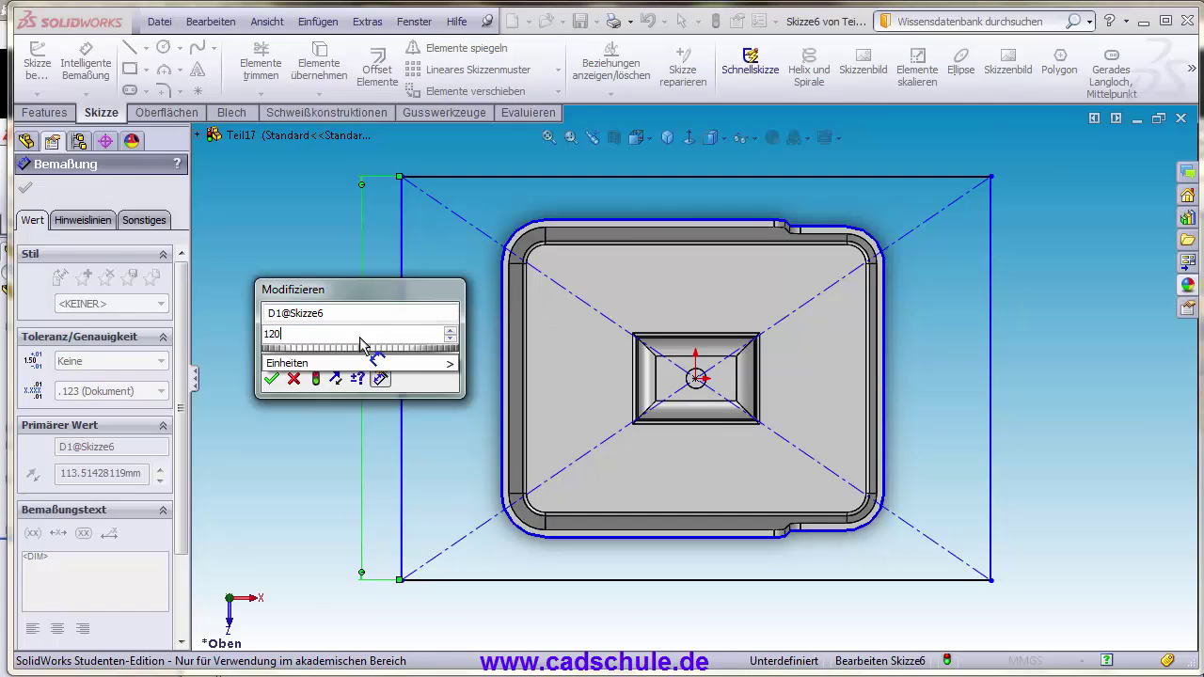
key(Return)
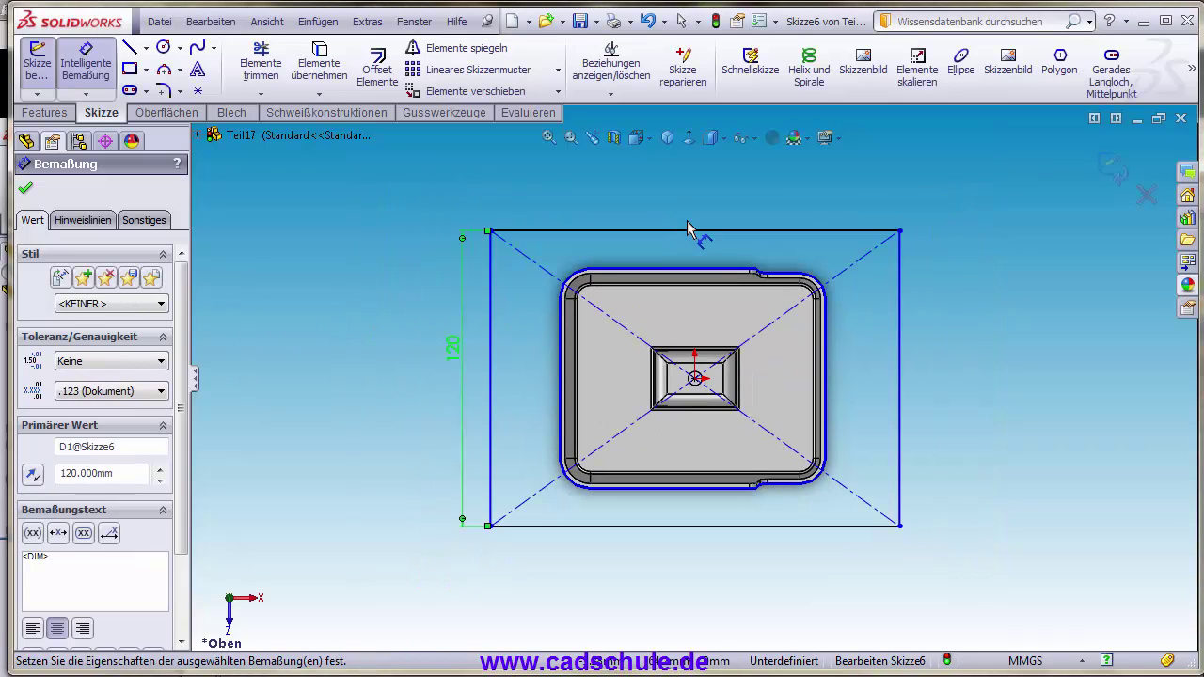
click(693, 231)
click(690, 205)
text(150)
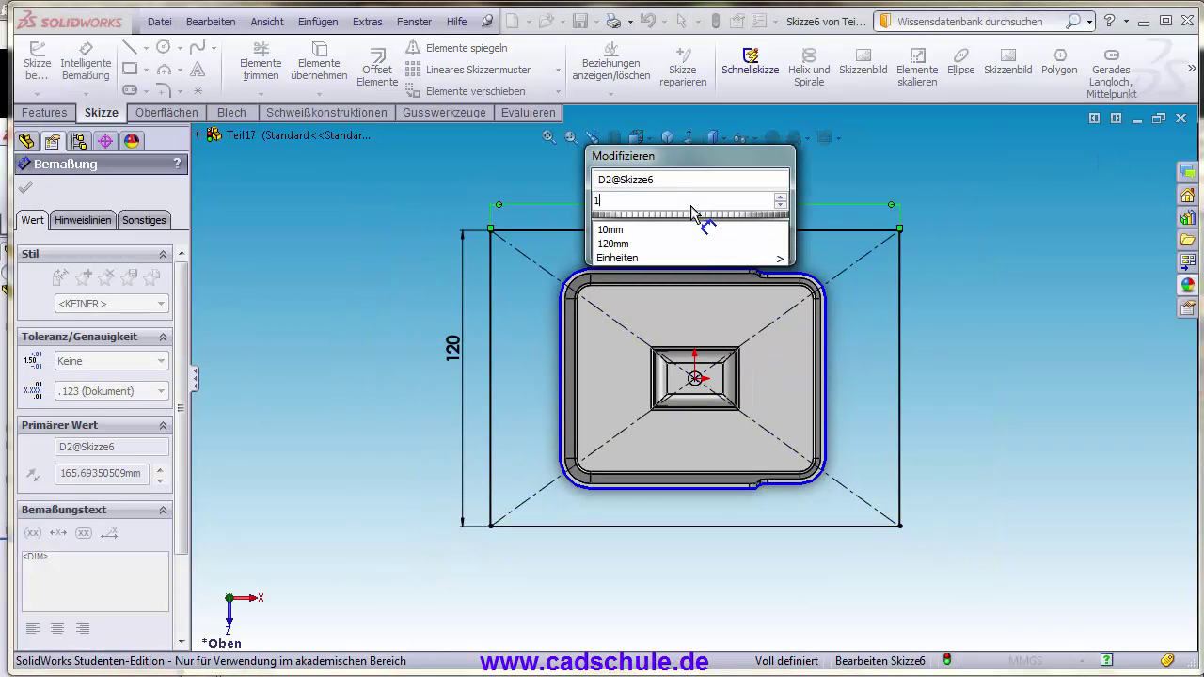
key(Return)
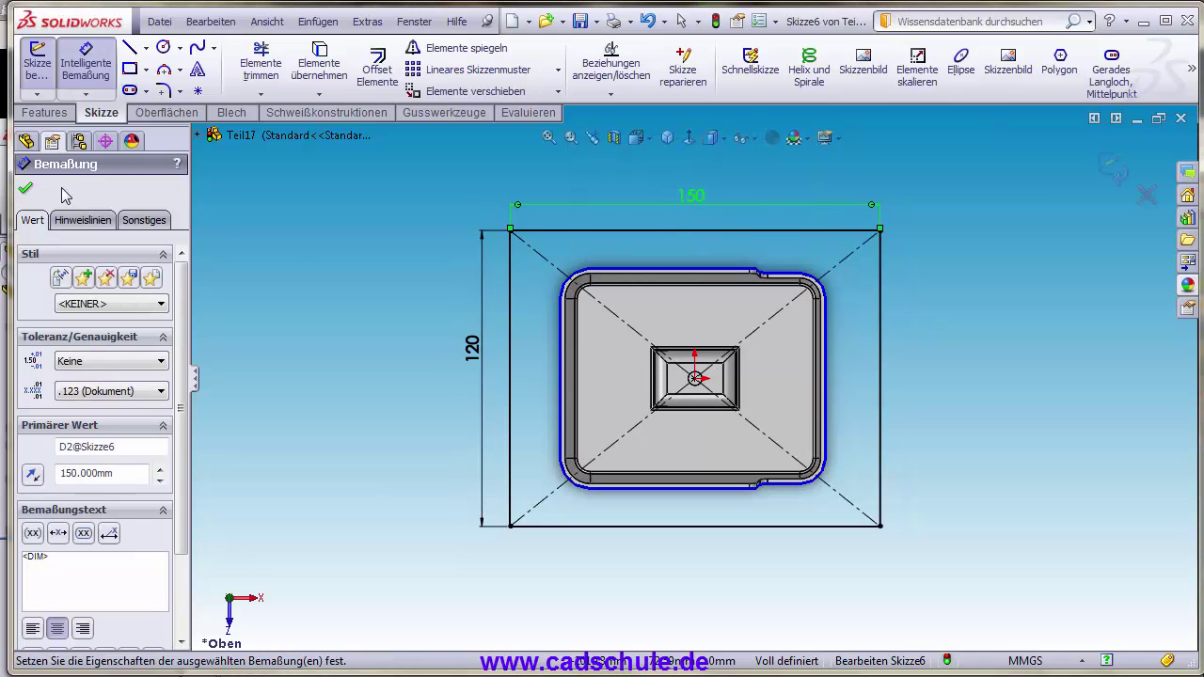
click(26, 188)
click(1113, 165)
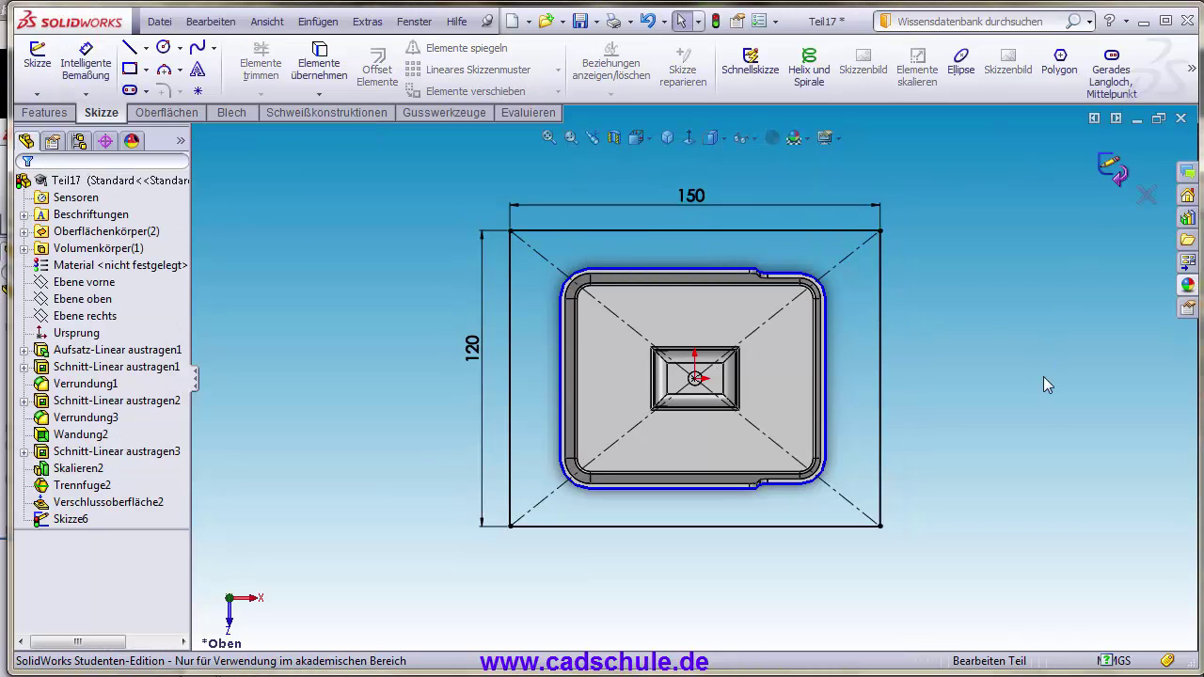
mouse_move(1044, 376)
middle_down()
mouse_move(1022, 423)
mouse_move(963, 219)
mouse_move(451, 304)
middle_up()
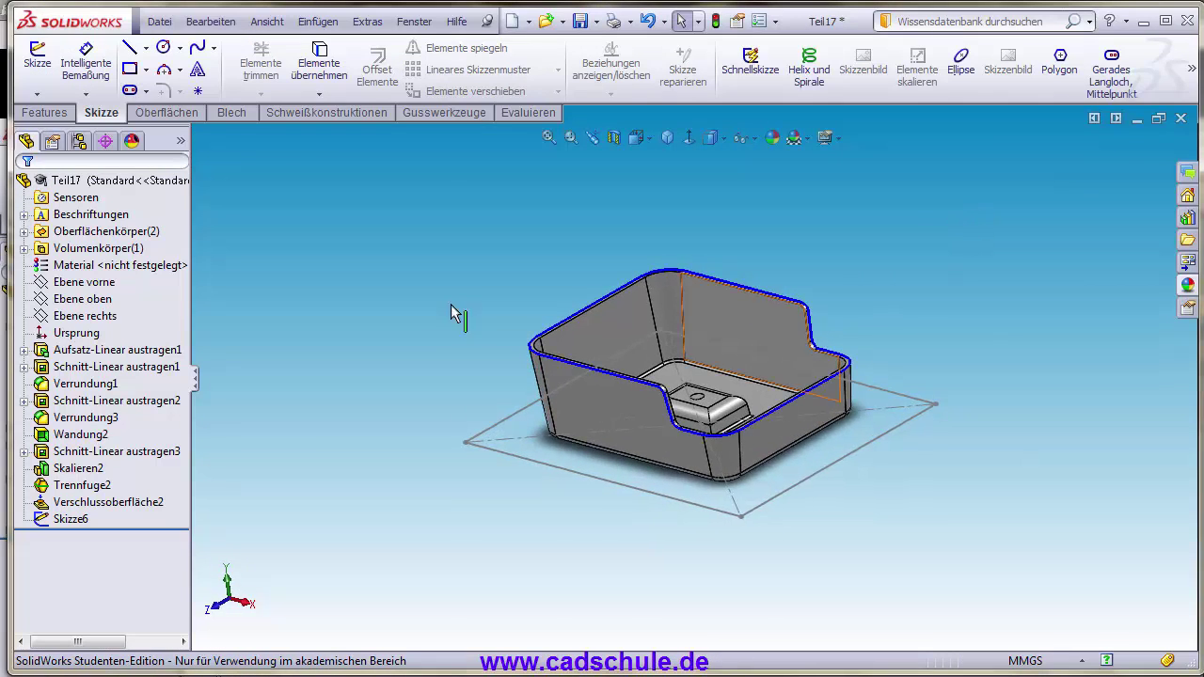
- Start a new parting surface from the mold tools and orient the tray for a clear view
click(441, 117)
mouse_move(371, 348)
middle_down()
mouse_move(424, 311)
mouse_move(403, 312)
middle_up()
click(931, 90)
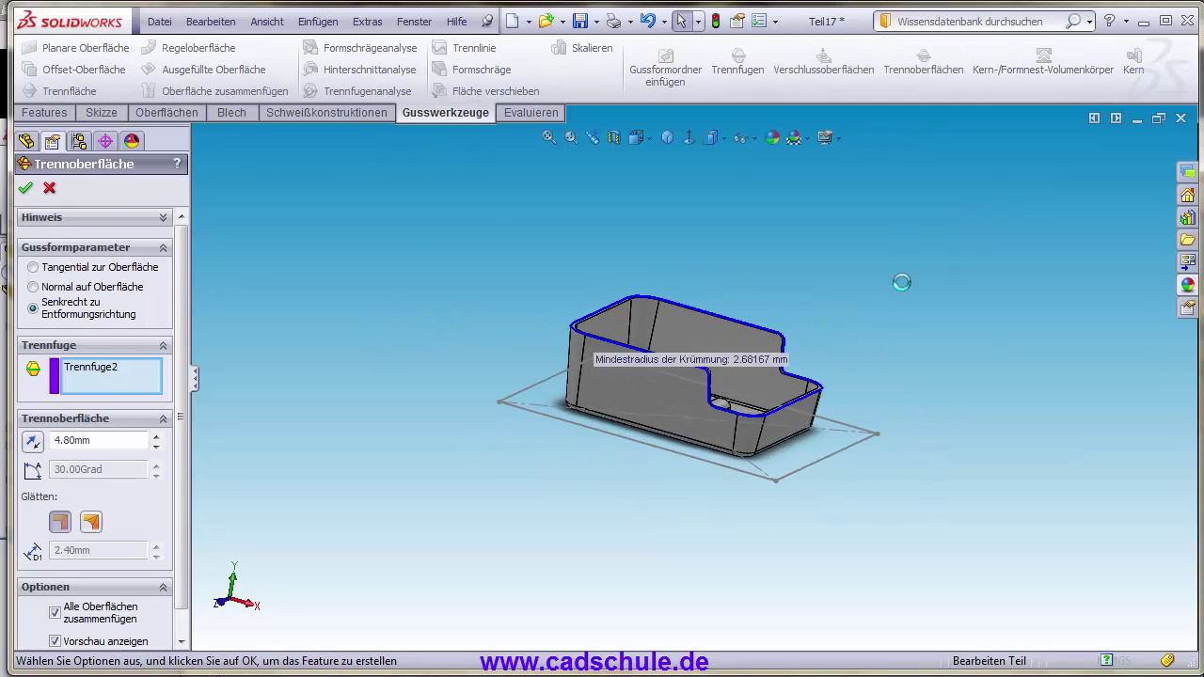
mouse_move(855, 272)
middle_down()
mouse_move(790, 350)
mouse_move(738, 230)
middle_up()
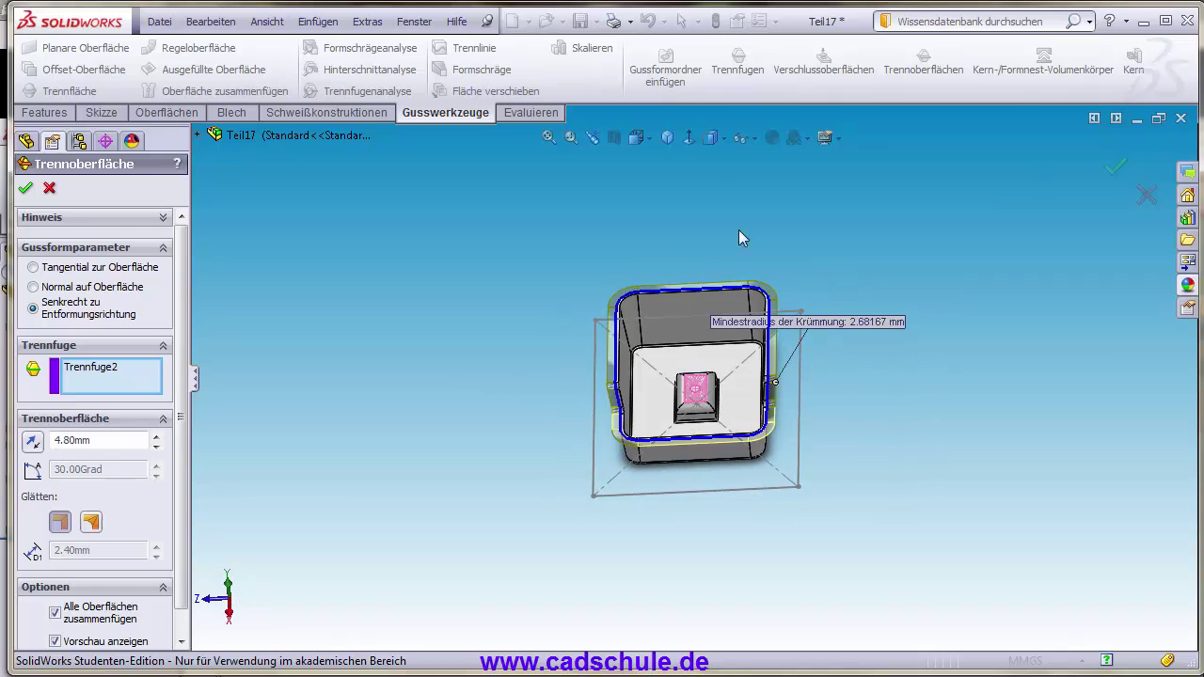
click(682, 139)
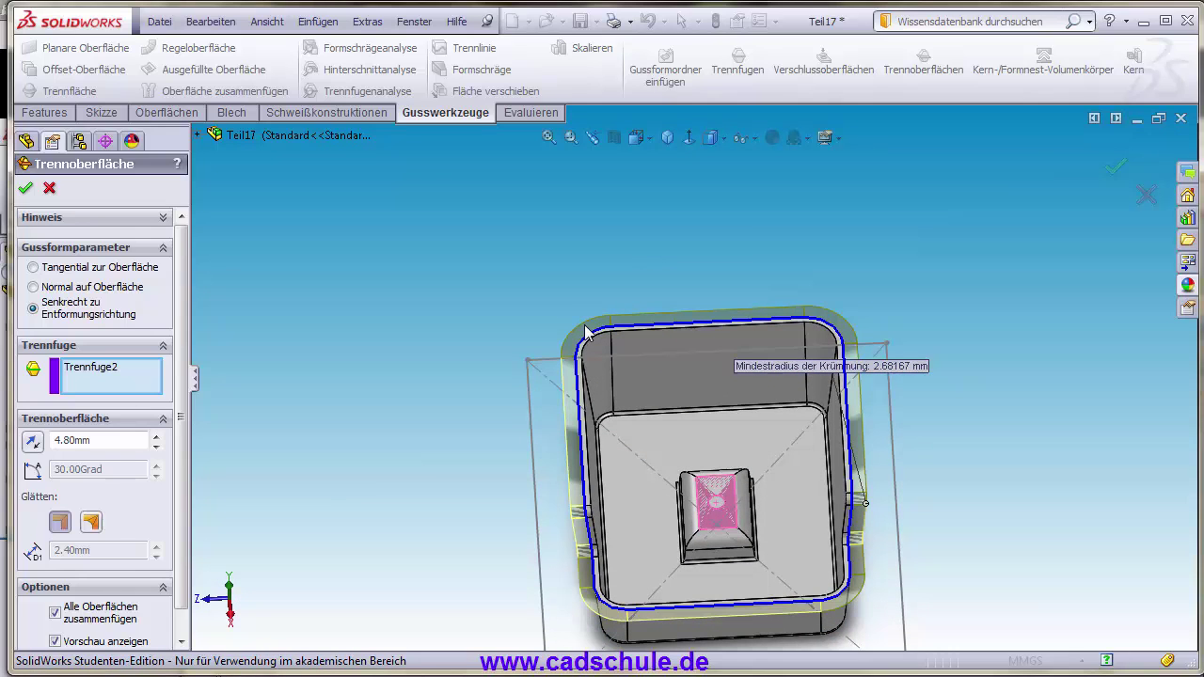
middle_drag(588, 486, 764, 387)
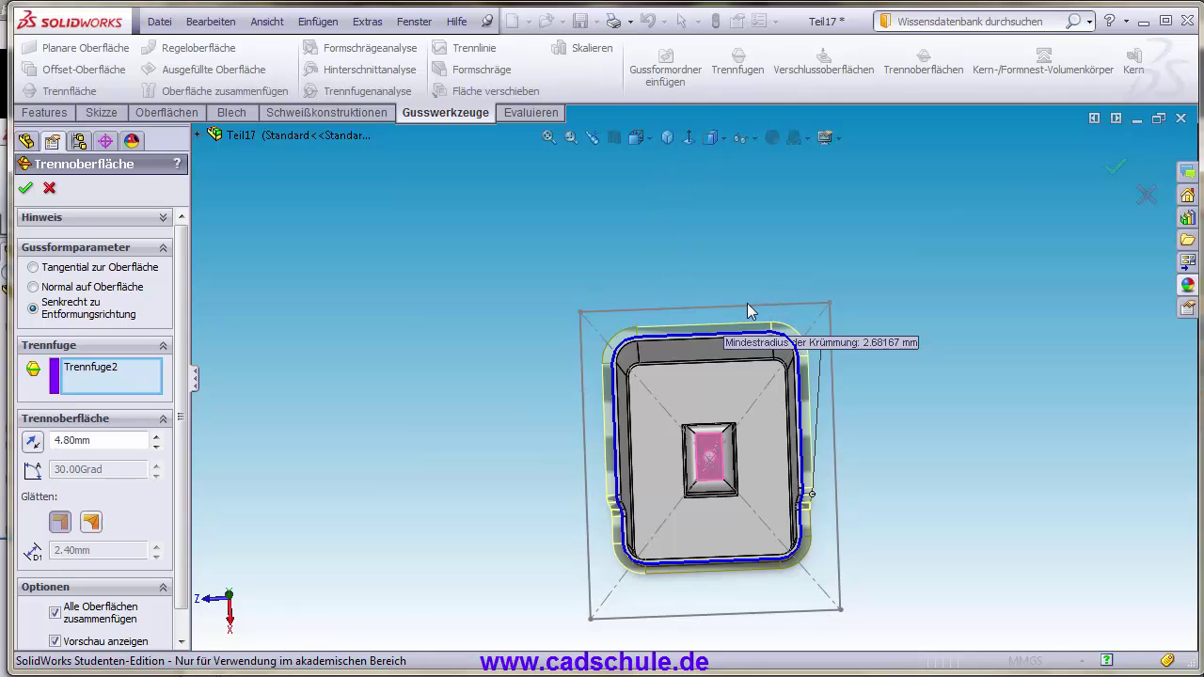
mouse_move(662, 425)
middle_down()
mouse_move(722, 428)
mouse_move(700, 364)
middle_up()
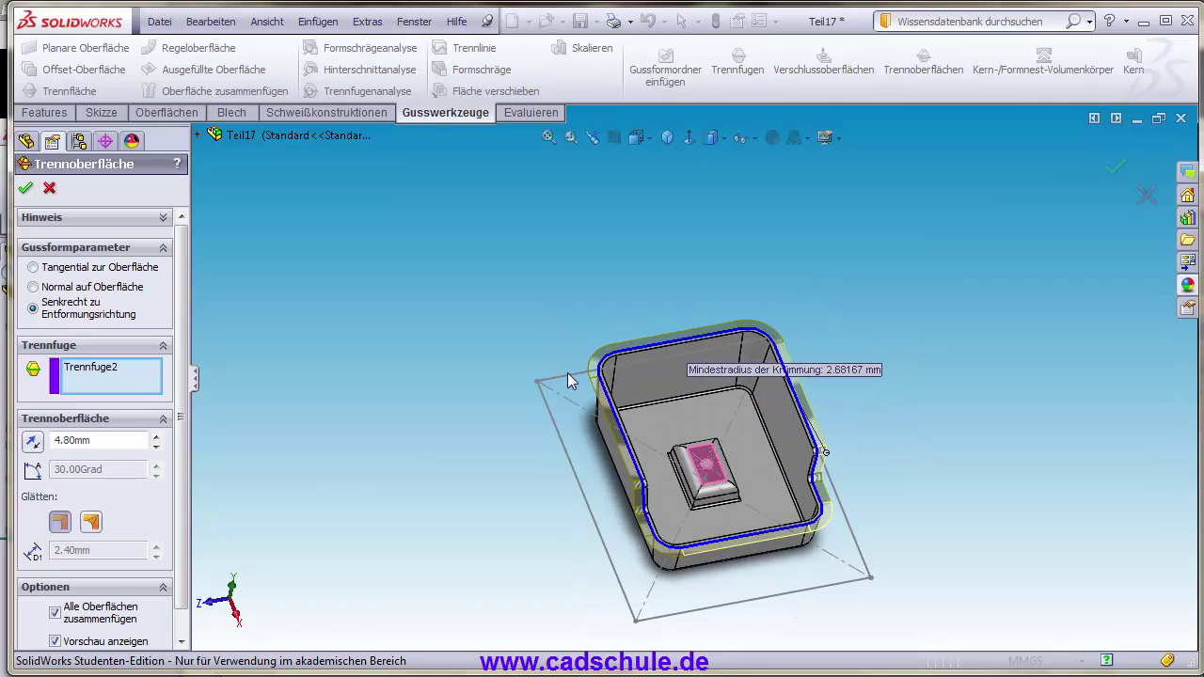
ctrl+middle_drag(724, 503, 718, 463)
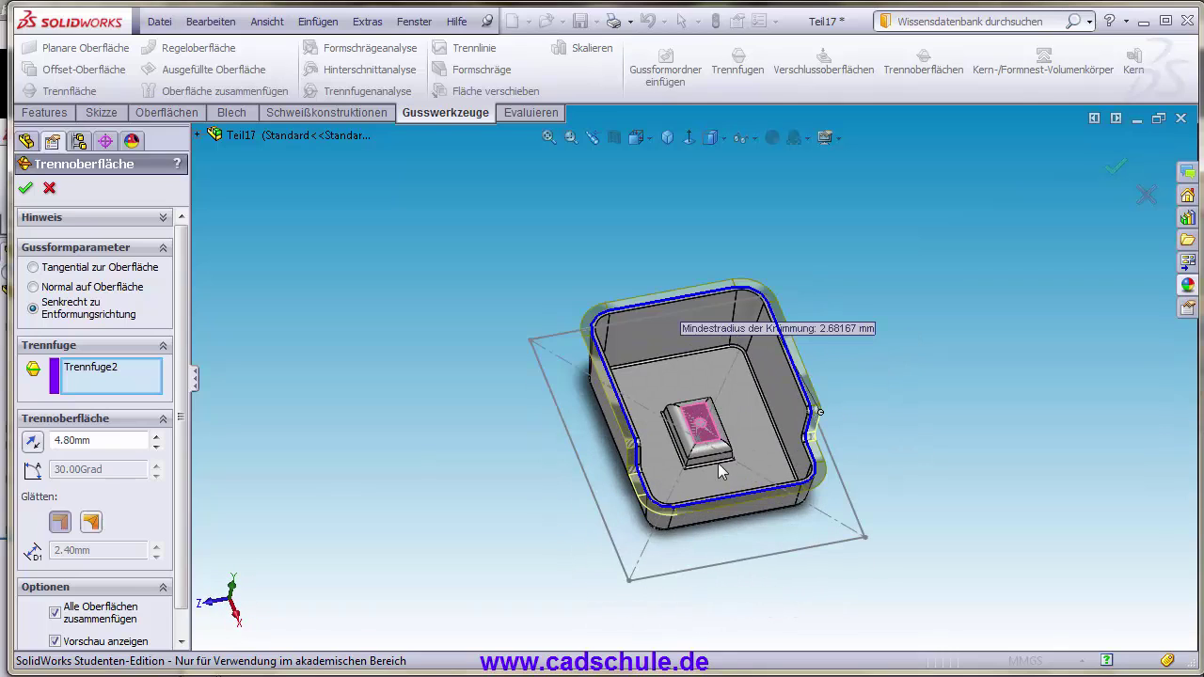
- Widen the parting surface distance to 34.80 mm and fit the preview in view
click(156, 436)
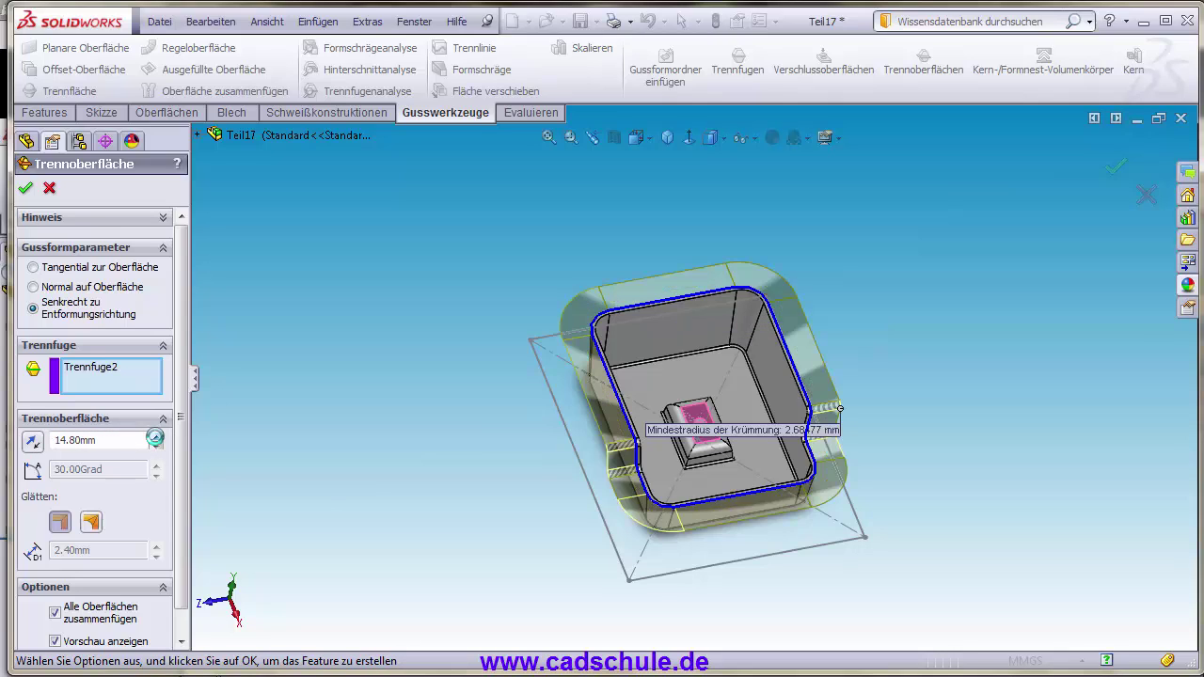
click(156, 437)
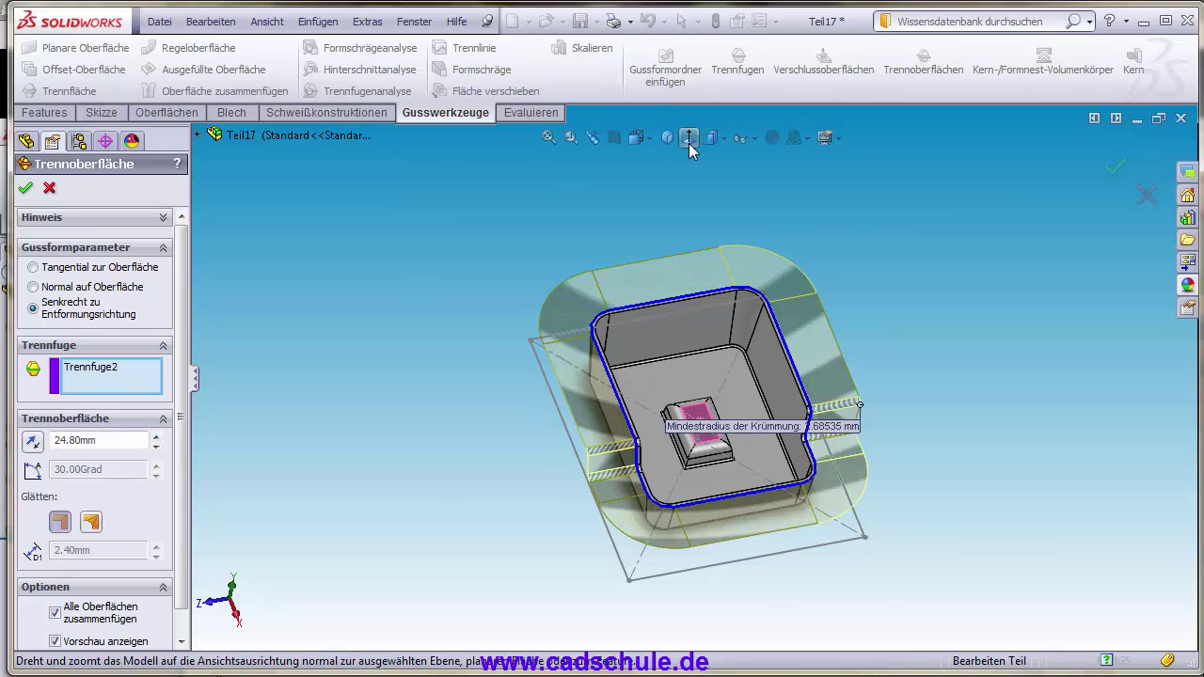
click(690, 137)
click(156, 437)
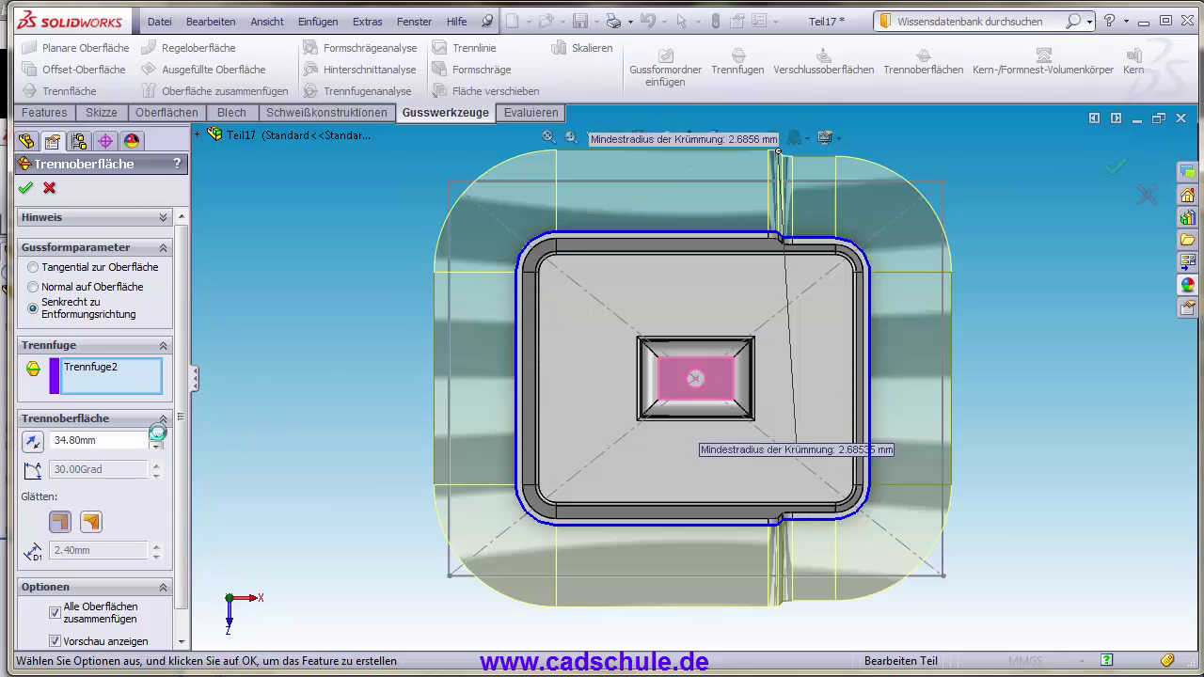
key(f)
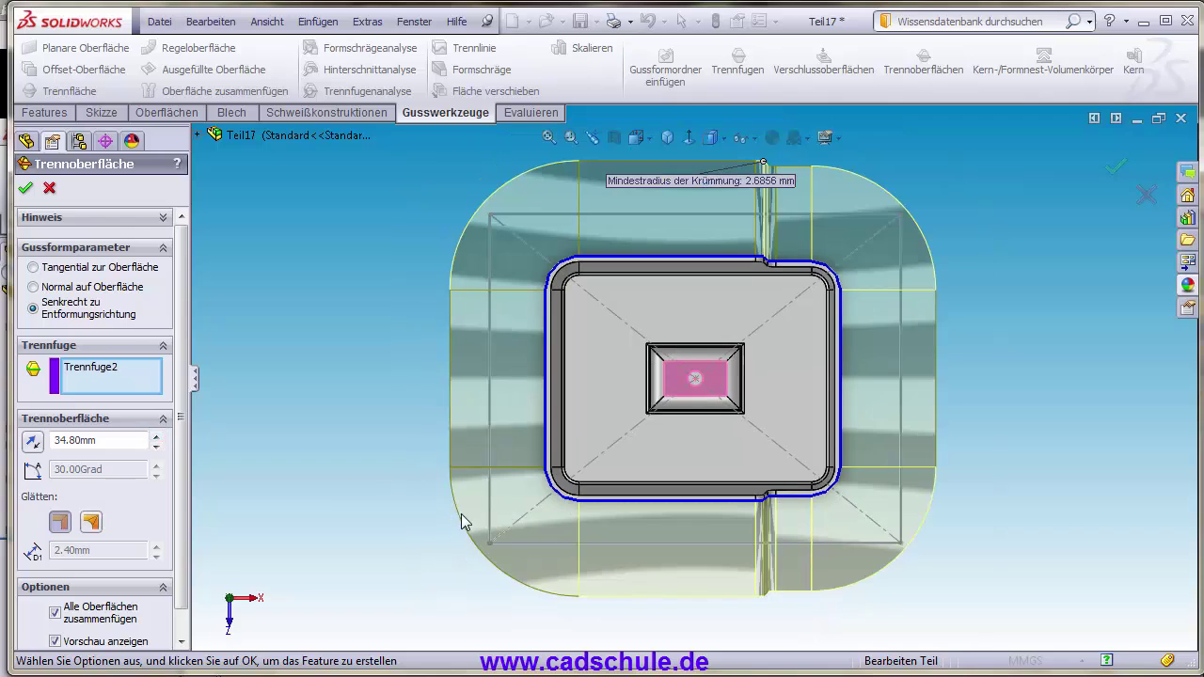
- Set the parting surface corners to Kantig (sharp), check the preview and confirm Trennoberfläche2
click(91, 523)
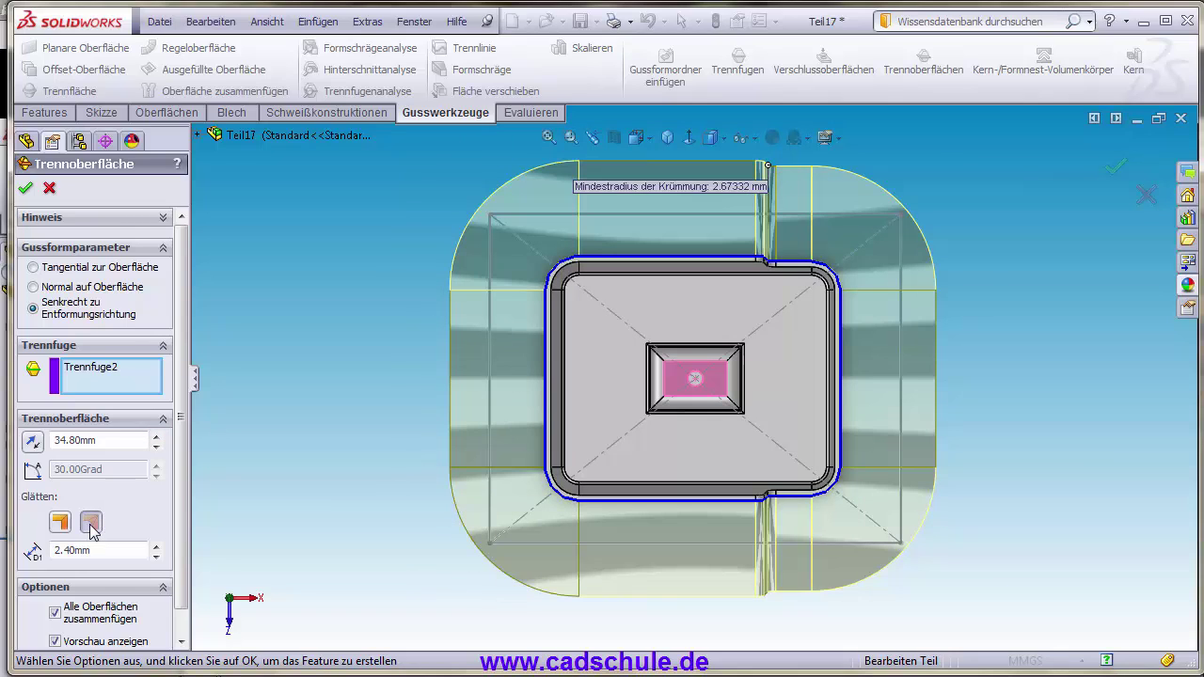
click(61, 527)
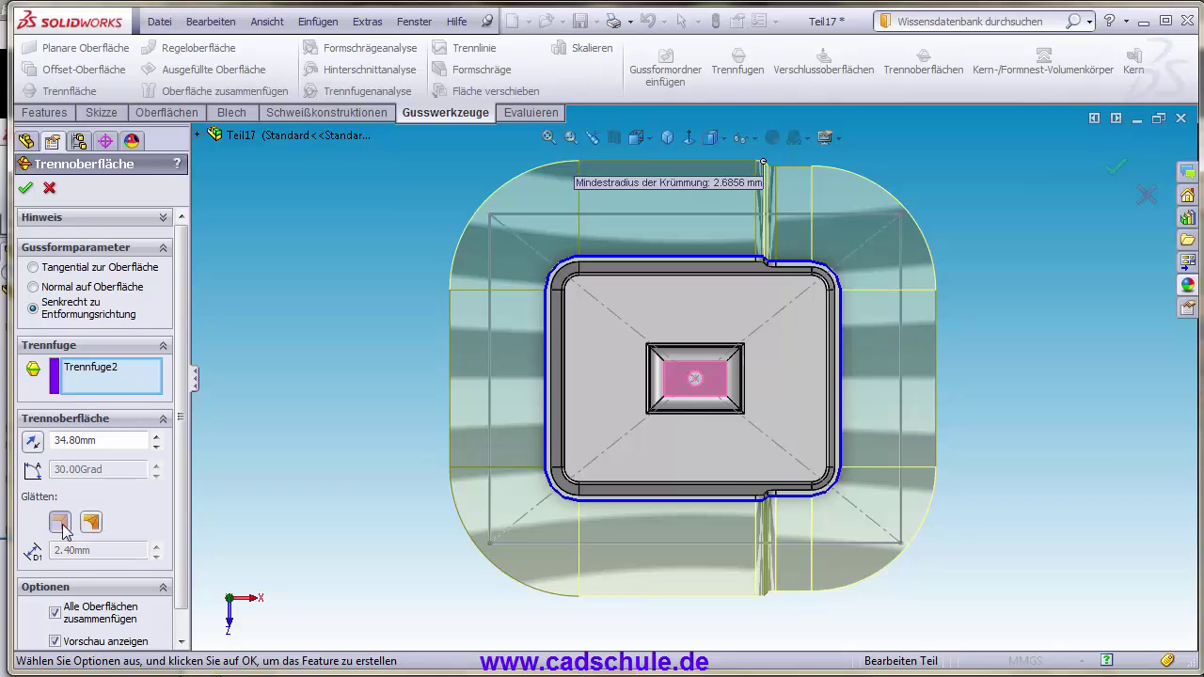
mouse_move(510, 518)
middle_down()
mouse_move(476, 268)
mouse_move(368, 349)
mouse_move(379, 395)
middle_up()
click(89, 524)
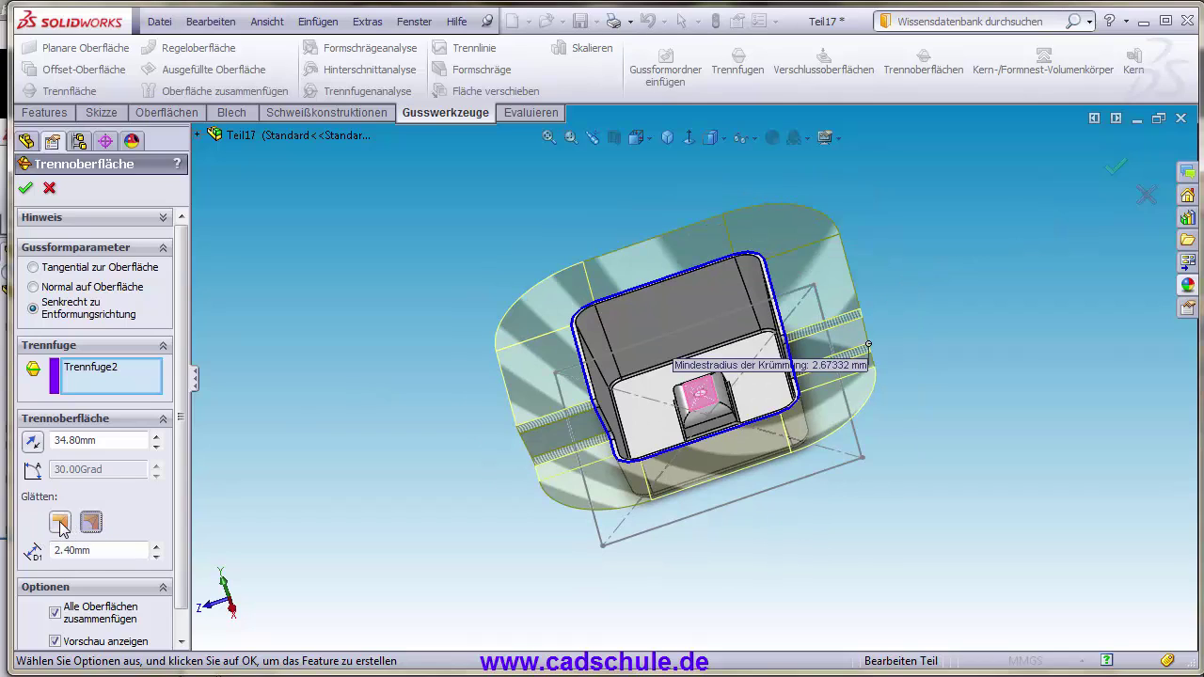
click(60, 524)
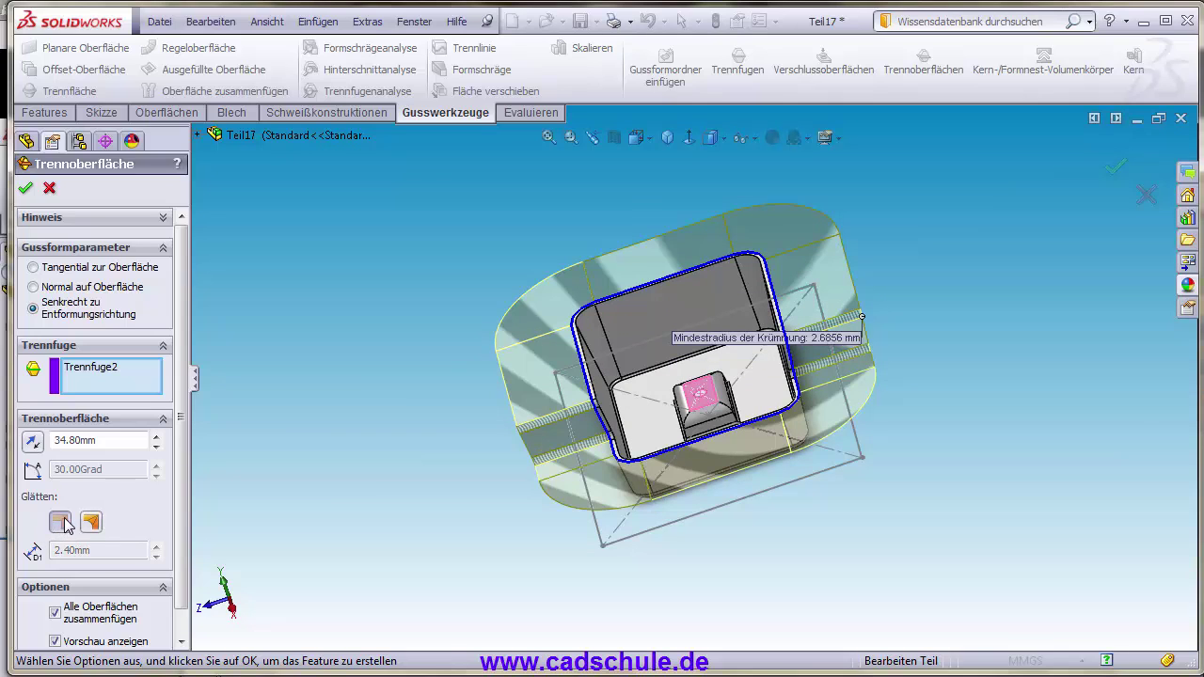
mouse_move(325, 470)
middle_down()
mouse_move(438, 433)
mouse_move(688, 411)
middle_up()
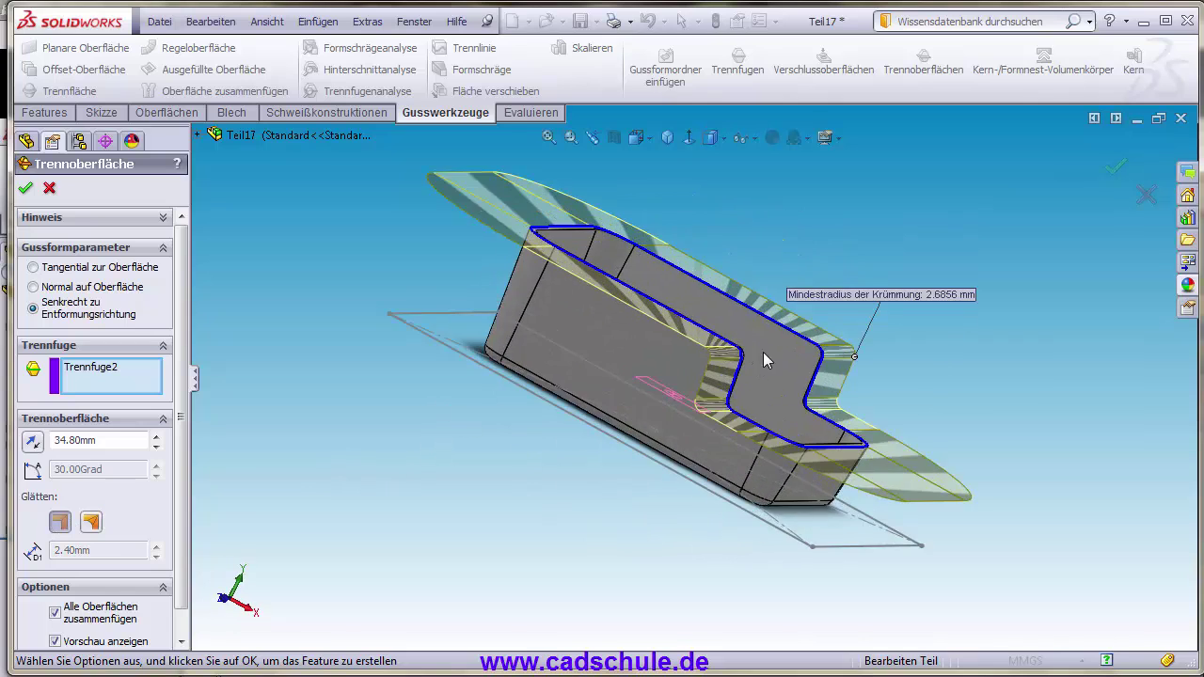
click(20, 191)
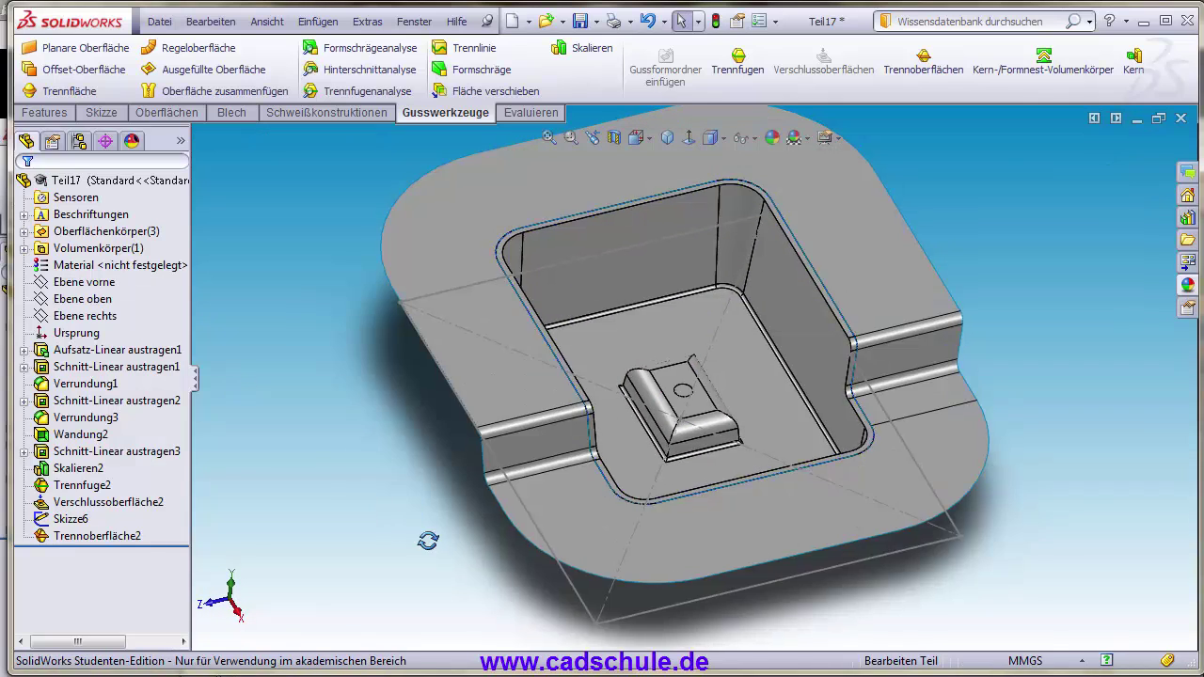
- Start the core/cavity block tool and pick the rectangle sketch as its outline
middle_drag(428, 541, 417, 599)
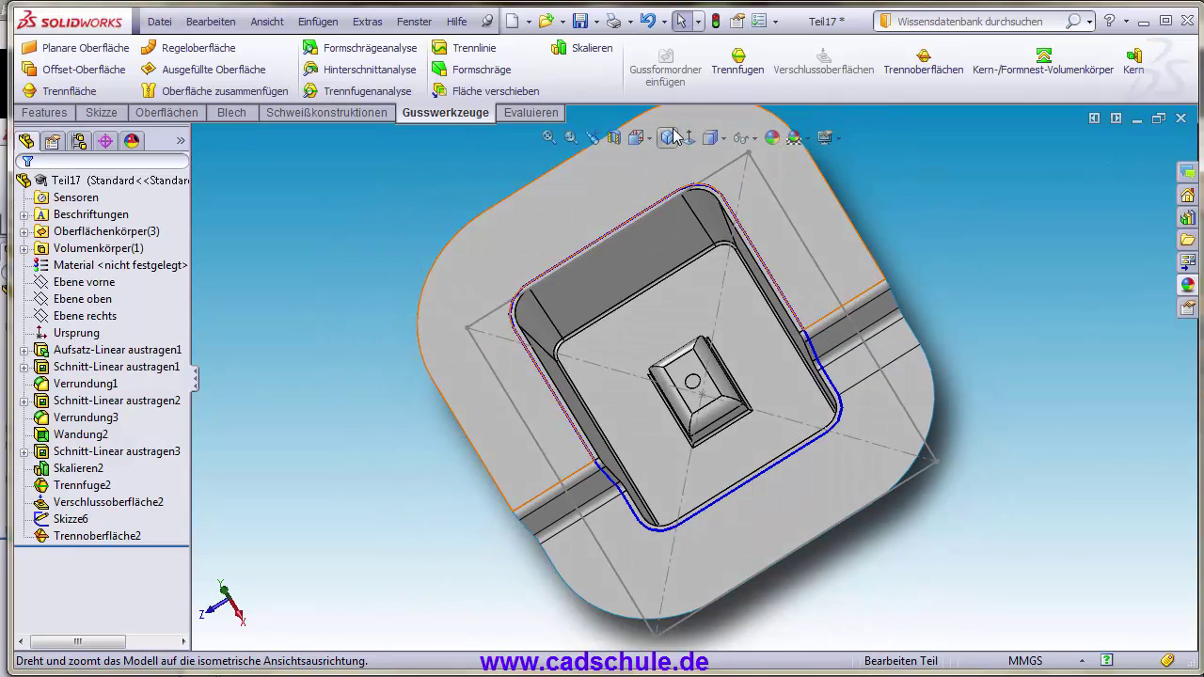
click(670, 137)
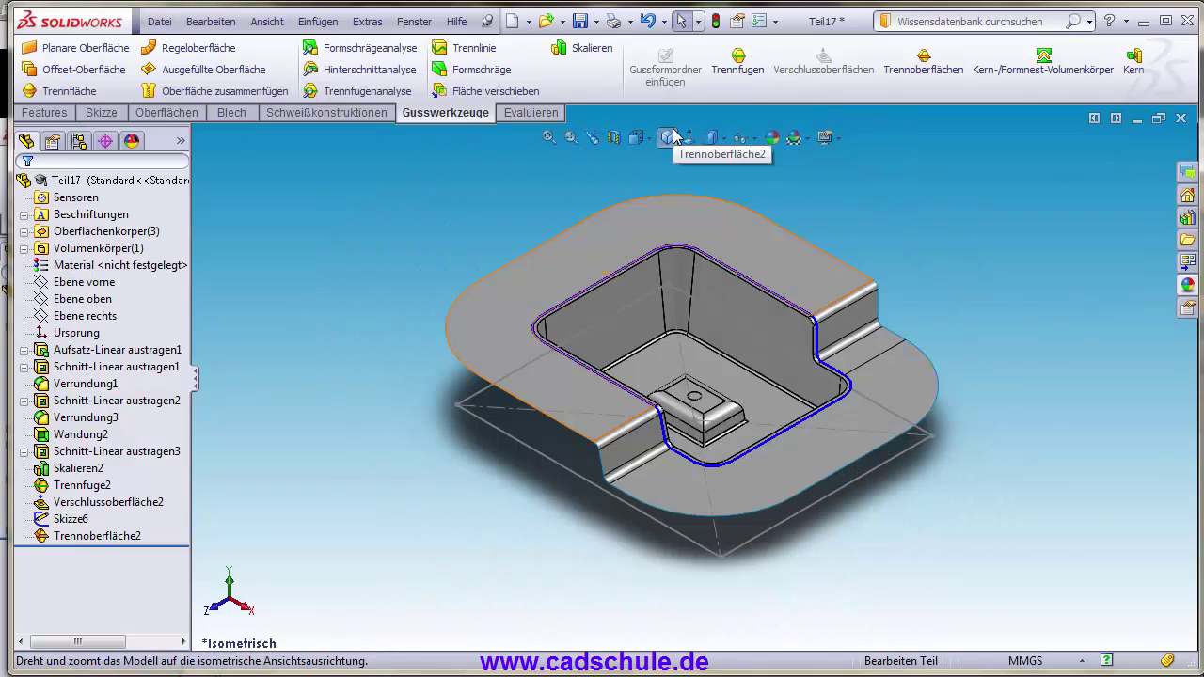
click(1039, 89)
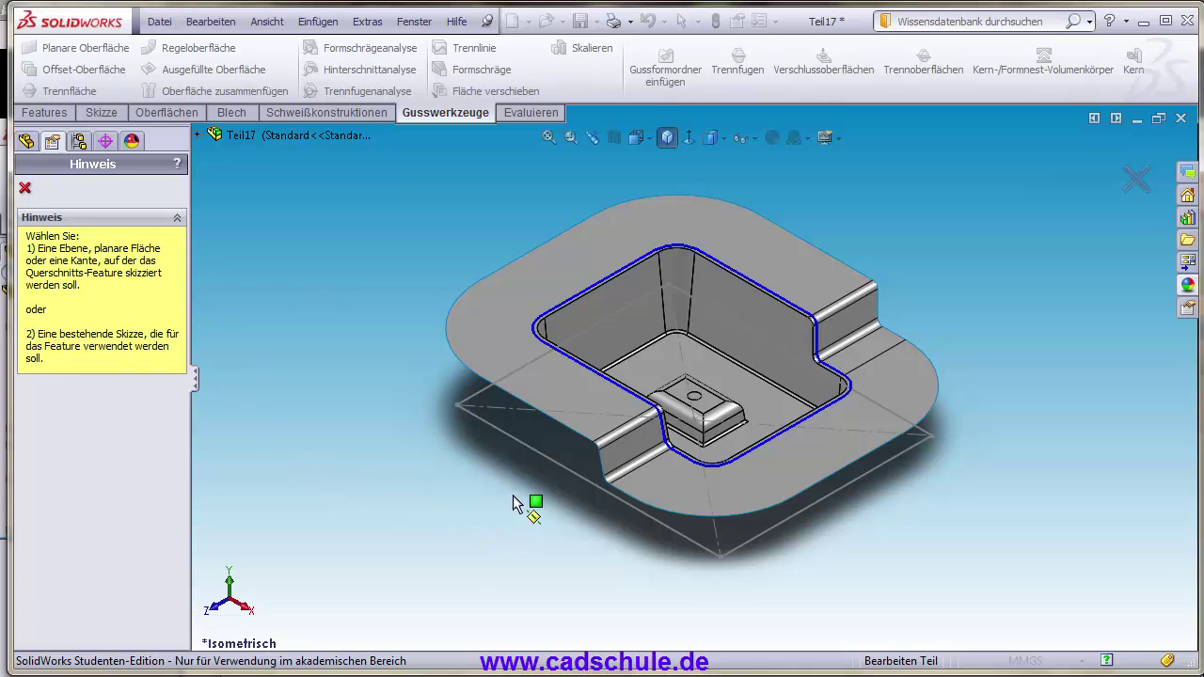
click(551, 465)
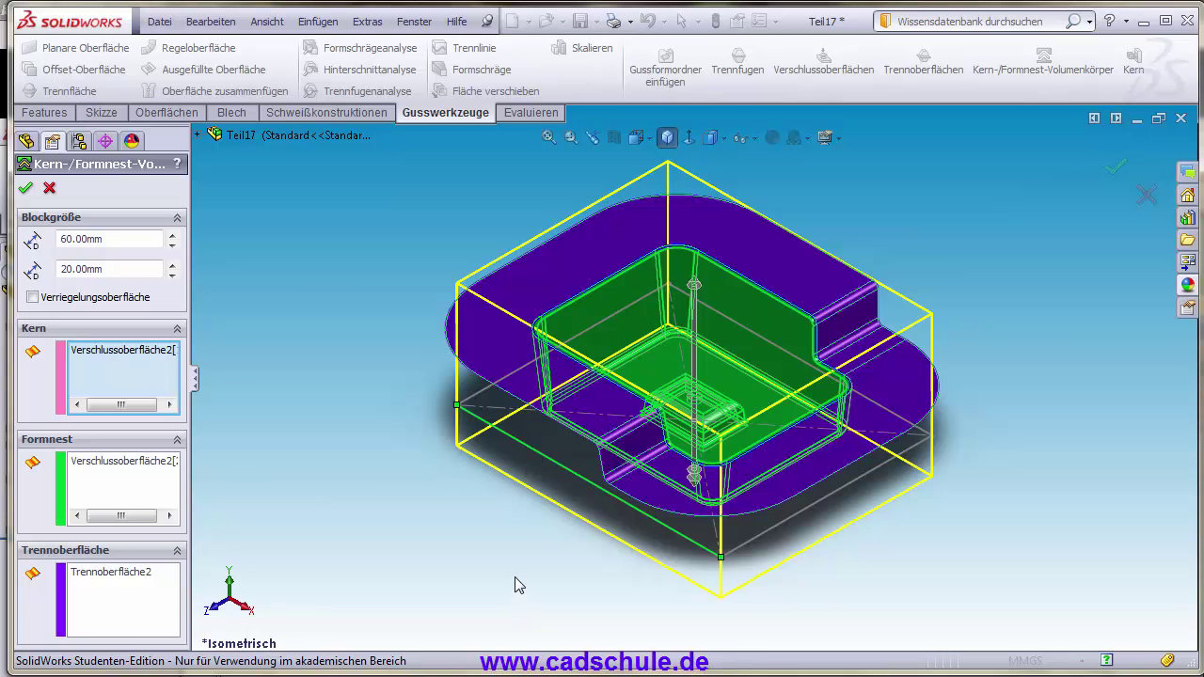
mouse_move(515, 585)
middle_down()
mouse_move(495, 548)
mouse_move(499, 473)
mouse_move(567, 465)
mouse_move(580, 446)
mouse_move(570, 439)
middle_up()
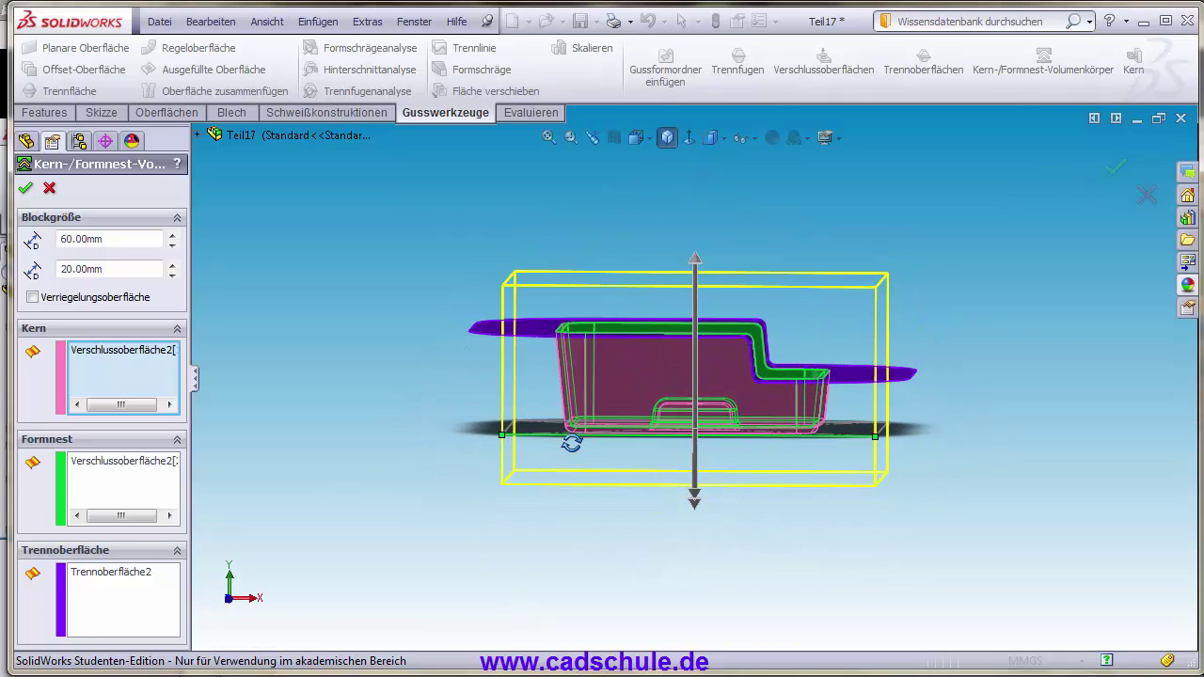
- Enter 10 into both Blockgröße depth fields
double_click(111, 238)
text(10)
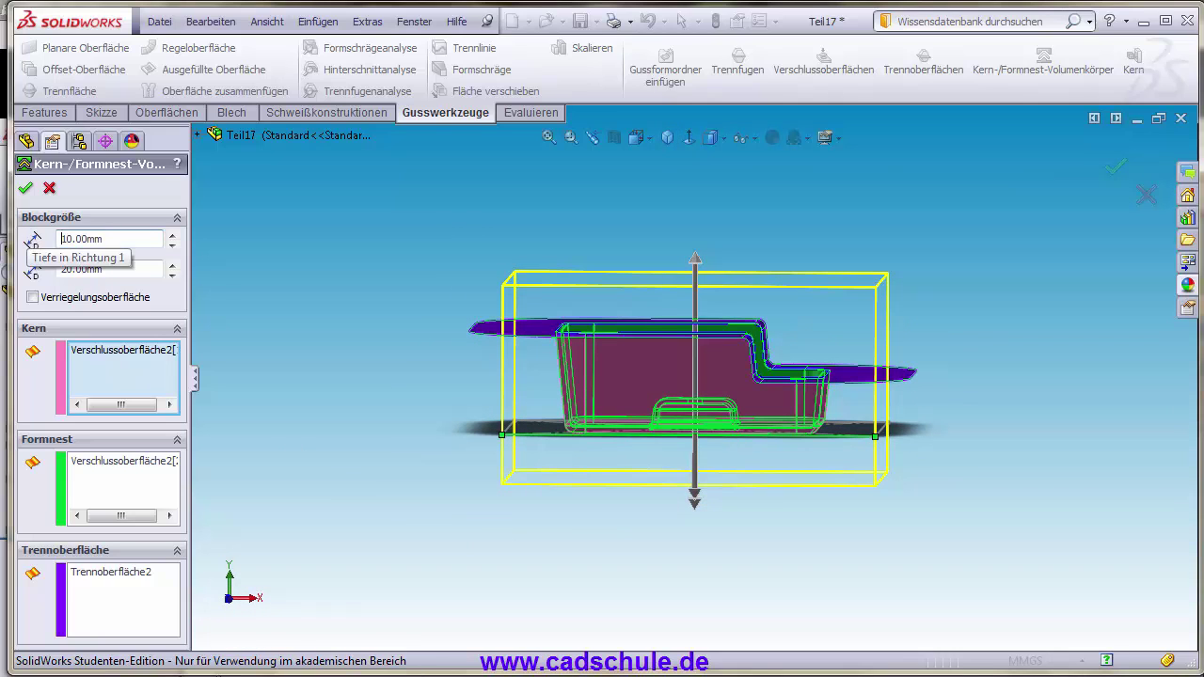
click(116, 268)
double_click(117, 269)
text(10)
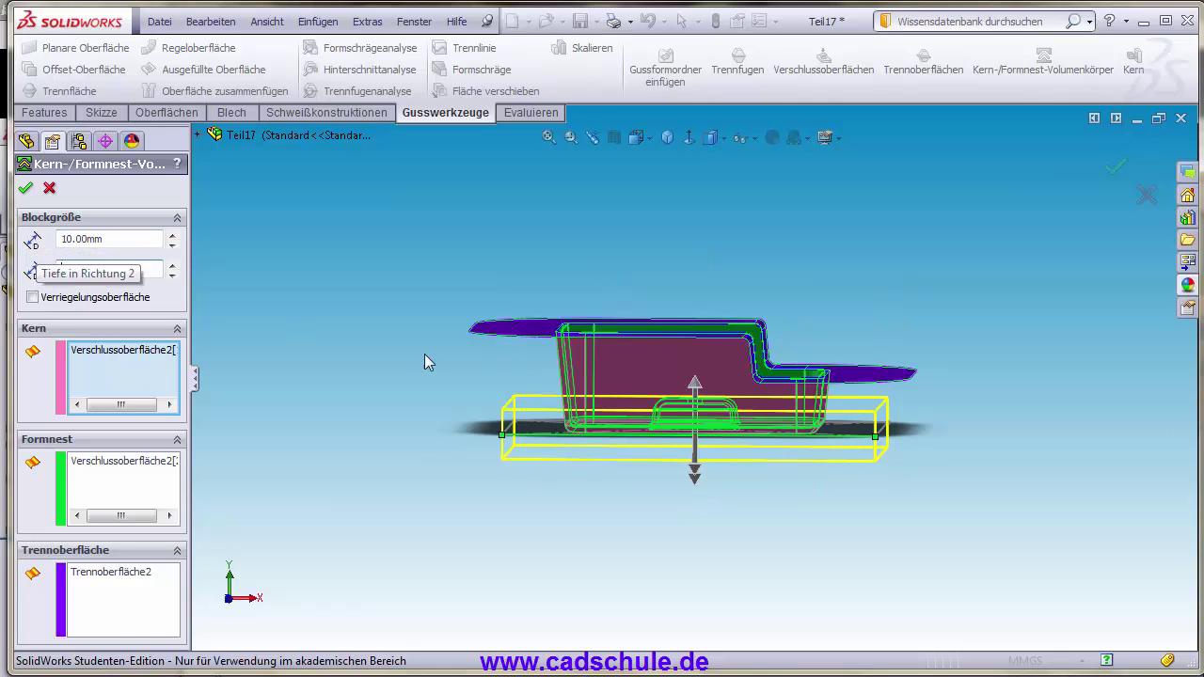
scroll(673, 448, up, 1)
middle_drag(674, 448, 656, 449)
scroll(693, 449, down, 2)
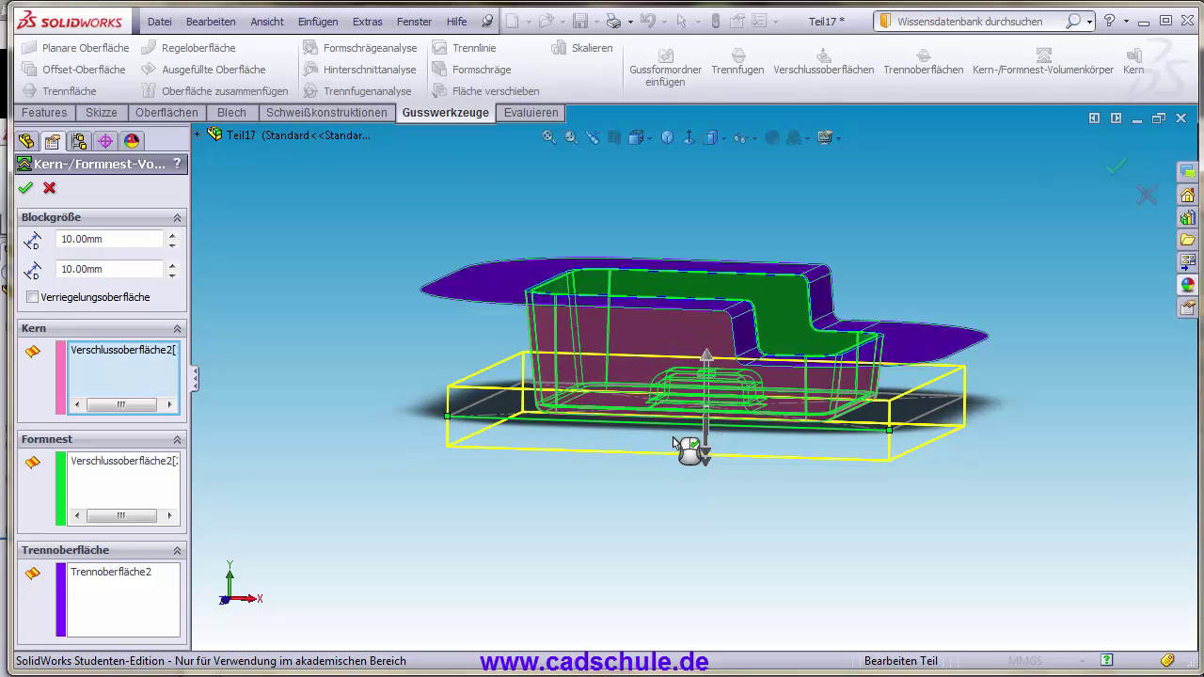
- Set the block depths to 60 mm in one direction and 20 mm in the other
drag(711, 353, 707, 236)
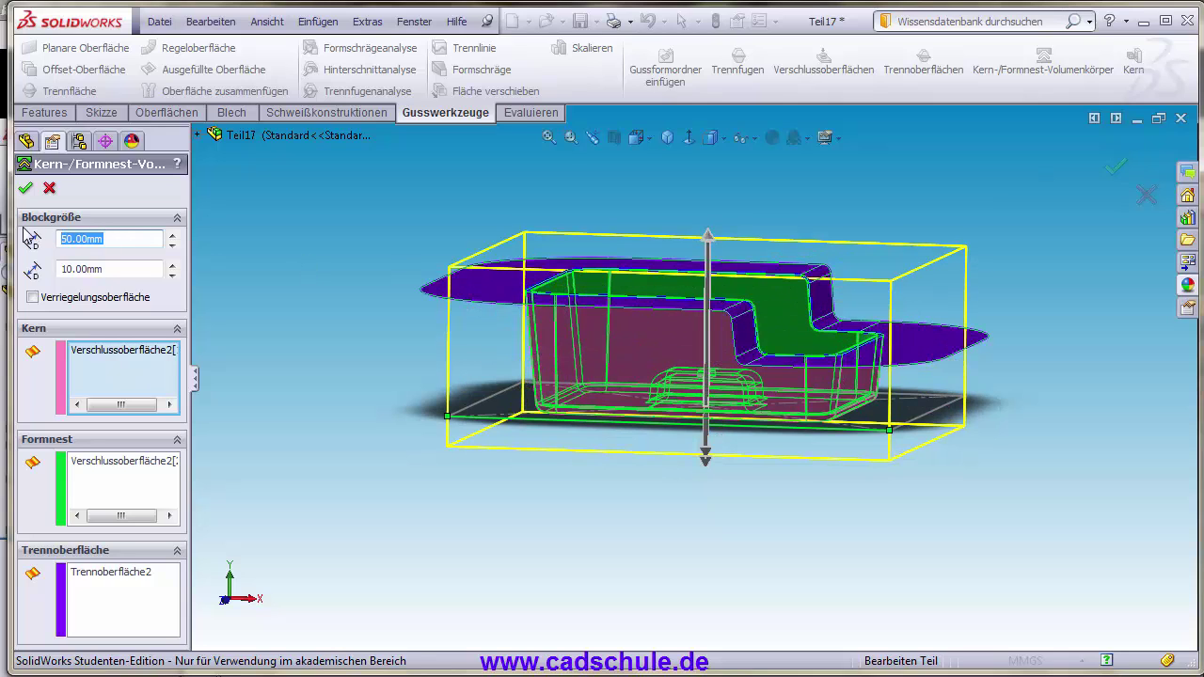
text(60)
key(Return)
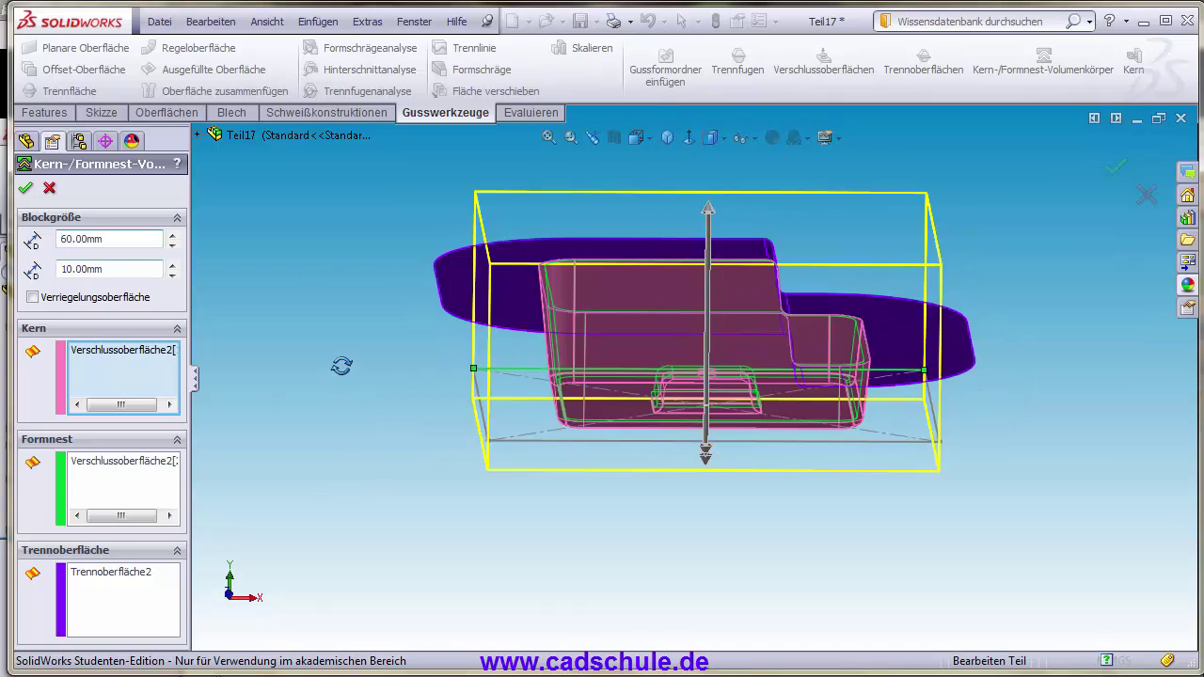
middle_drag(334, 395, 273, 407)
click(109, 270)
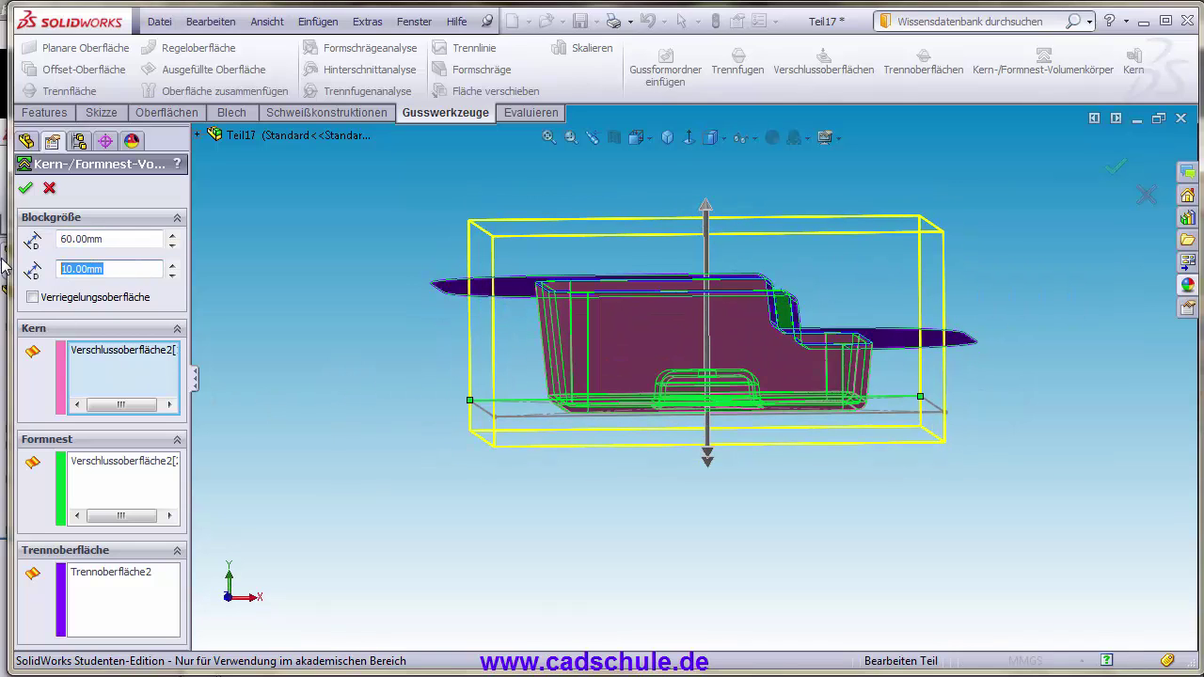
text(2)
key(Return)
middle_drag(621, 518, 556, 558)
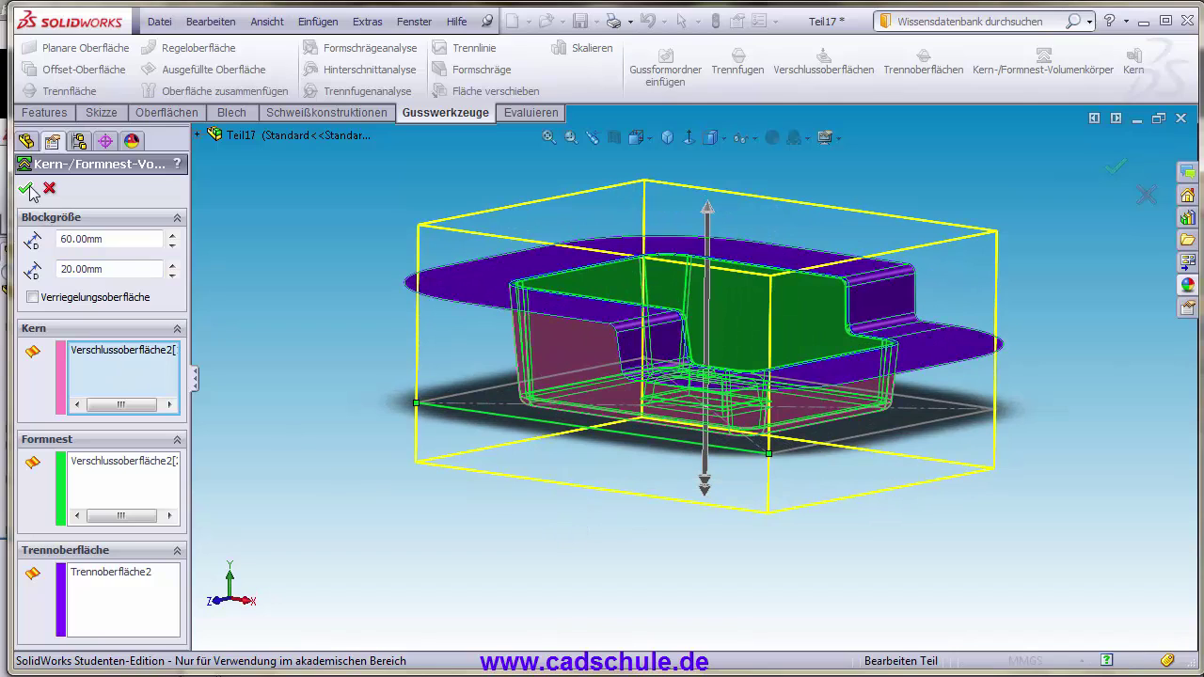
- Expand Volumenkörper(3) and highlight Trennfuge2 and the upper and lower core/cavity bodies in turn
scroll(535, 483, up, 3)
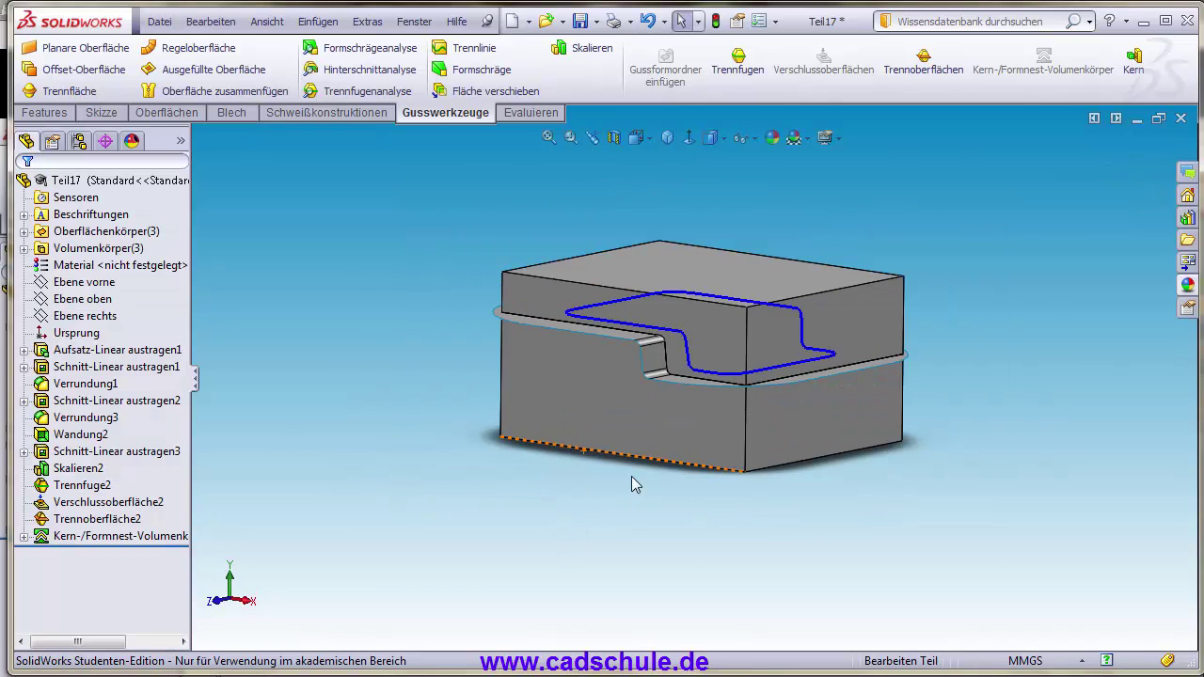
scroll(739, 390, up, 2)
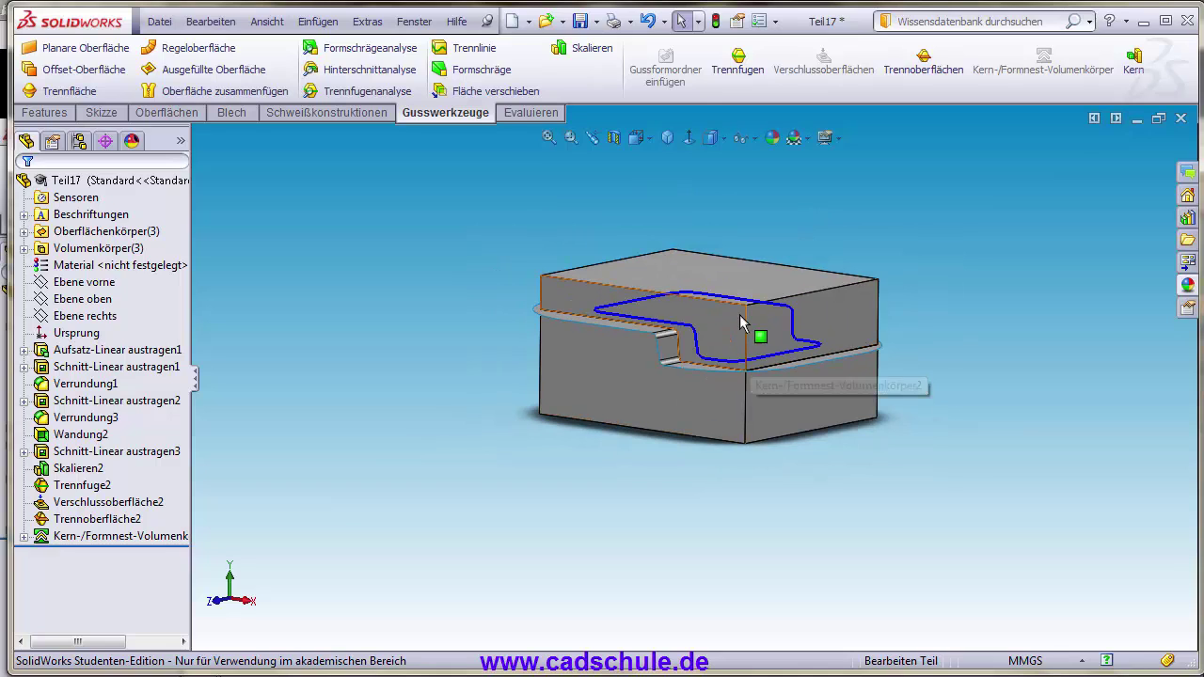
scroll(741, 322, down, 2)
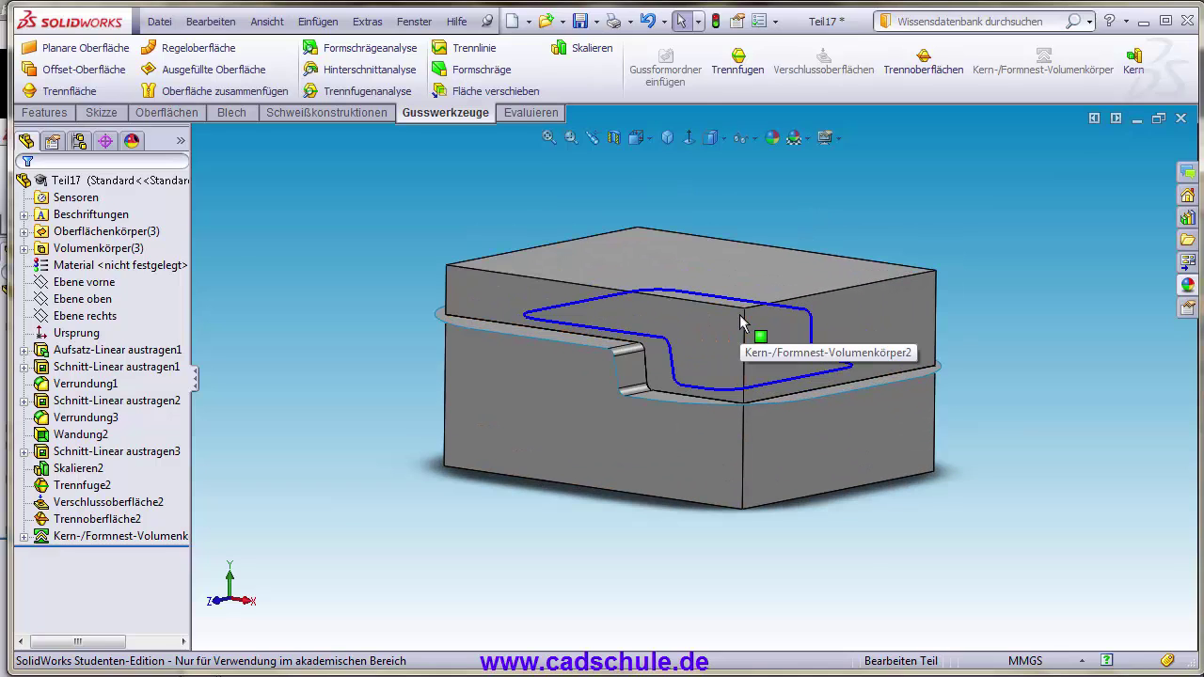
click(24, 248)
click(95, 267)
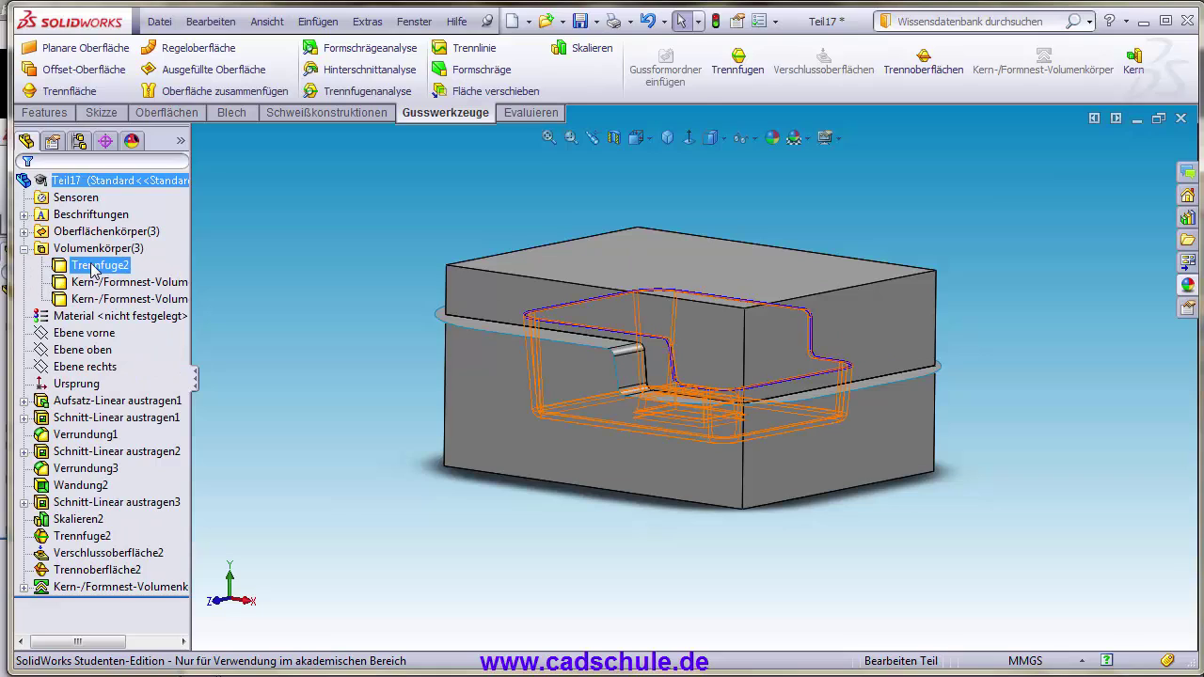
click(93, 268)
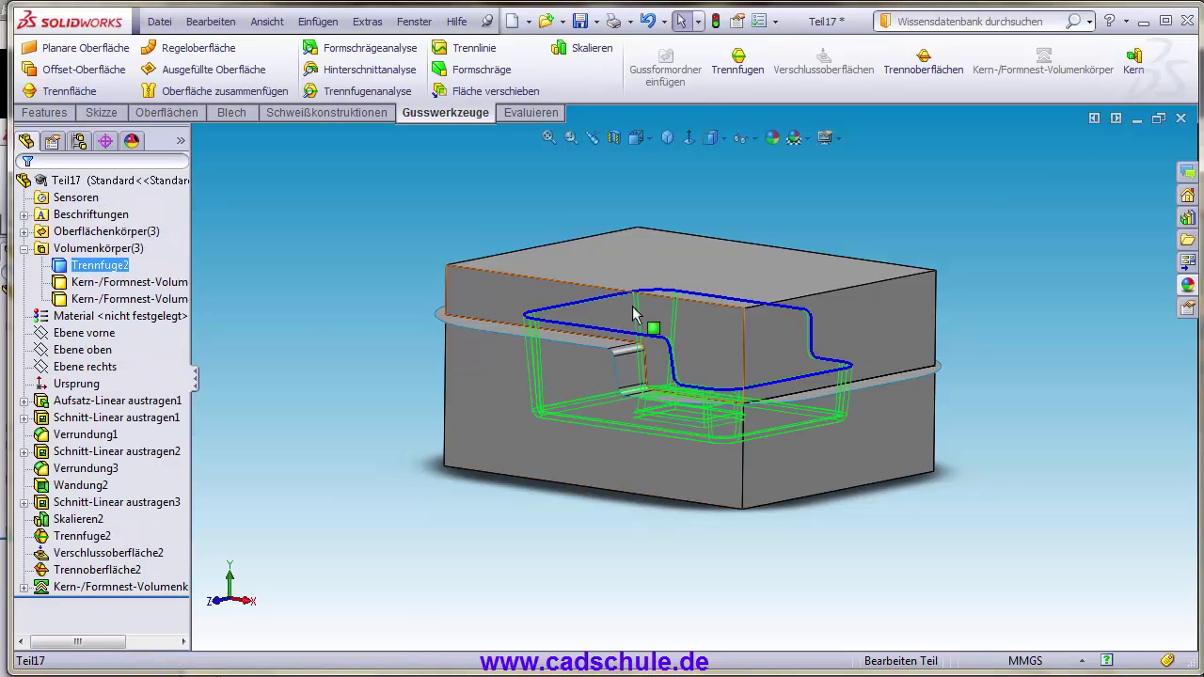
ctrl+click(155, 301)
click(142, 282)
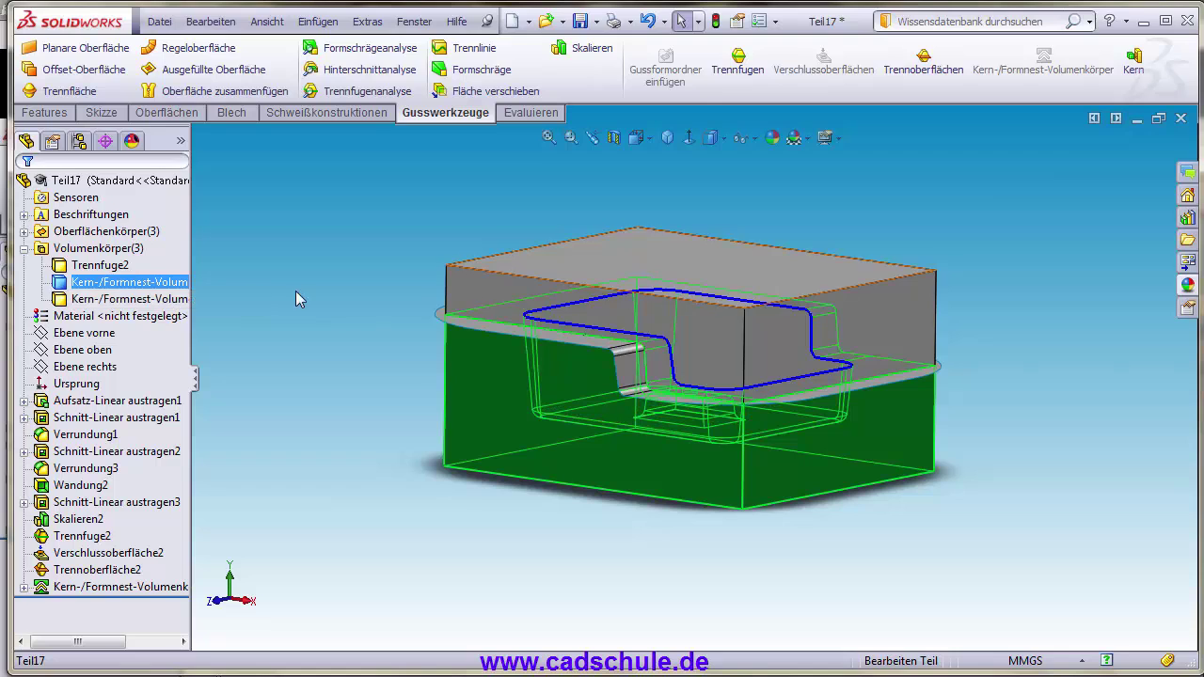
click(179, 299)
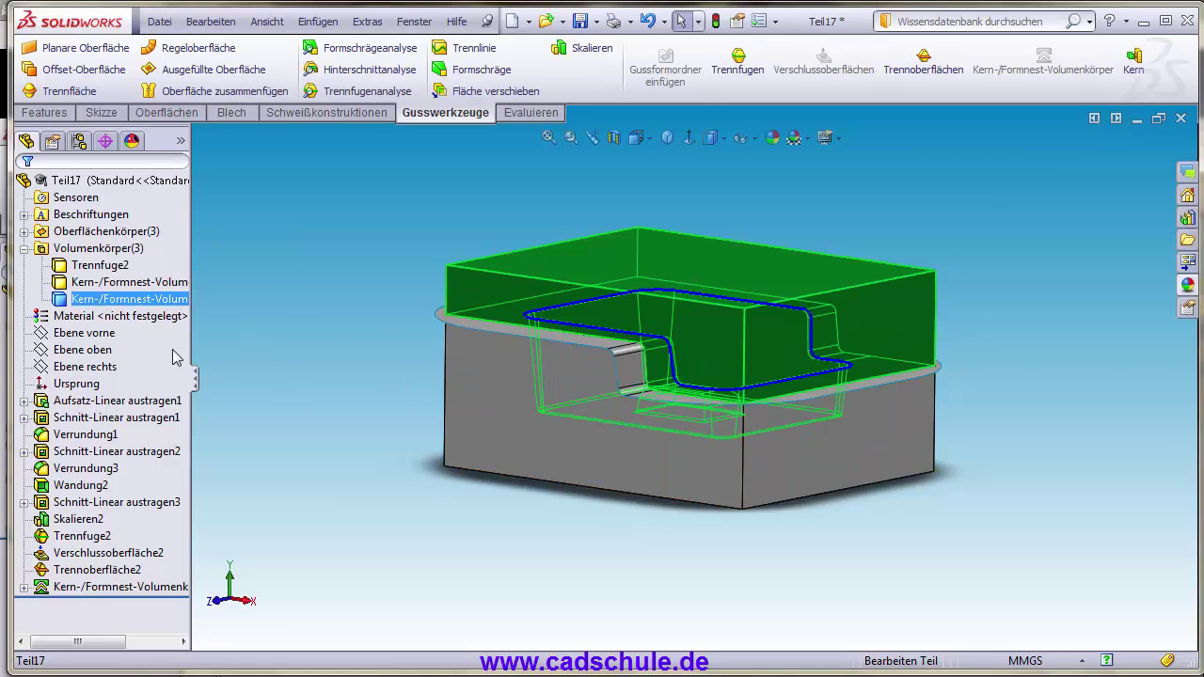
click(151, 283)
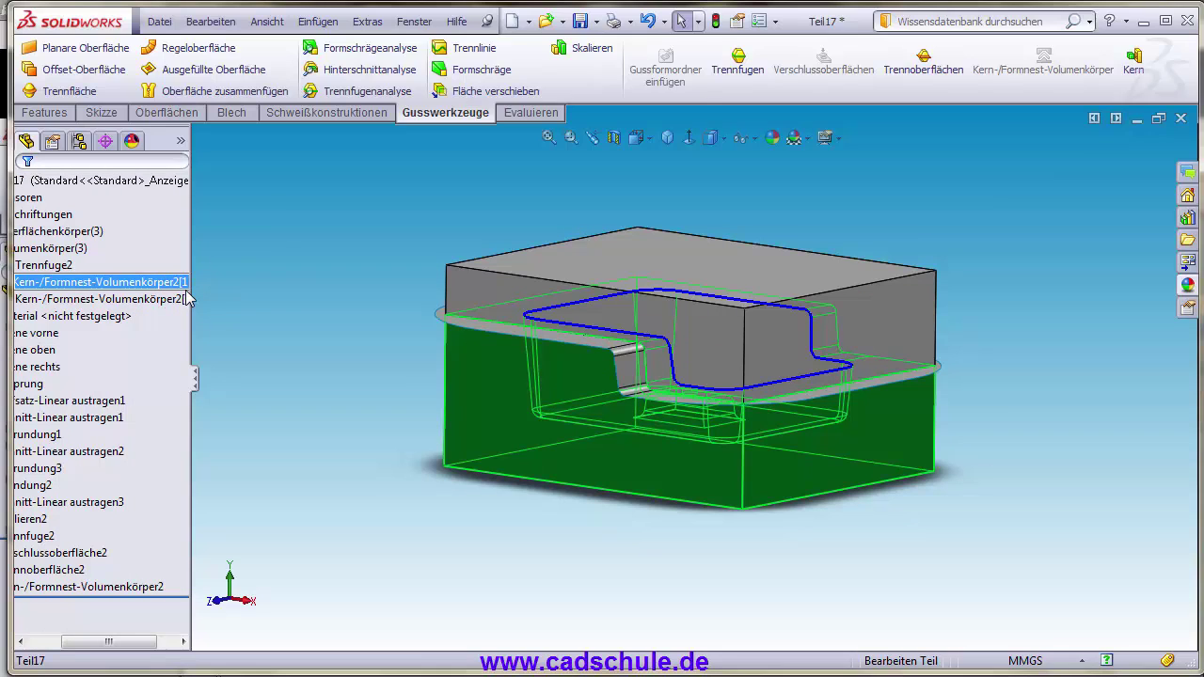
- Rename the lower core/cavity body to Untere teil
key(F2)
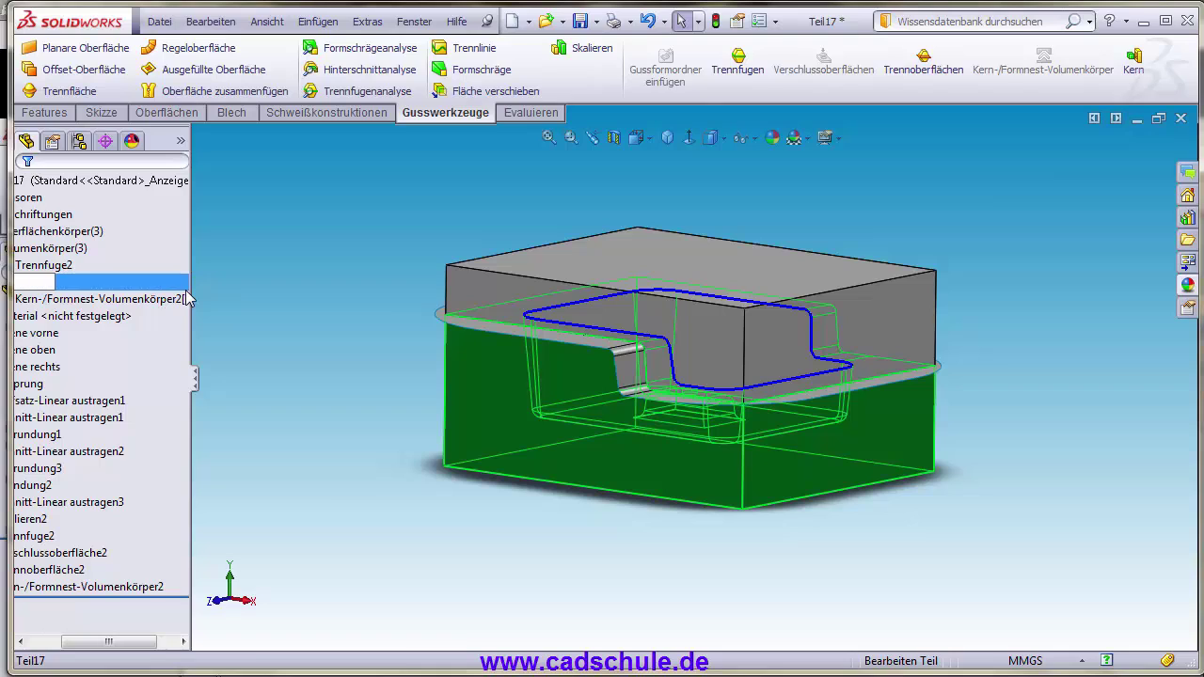
key(Escape)
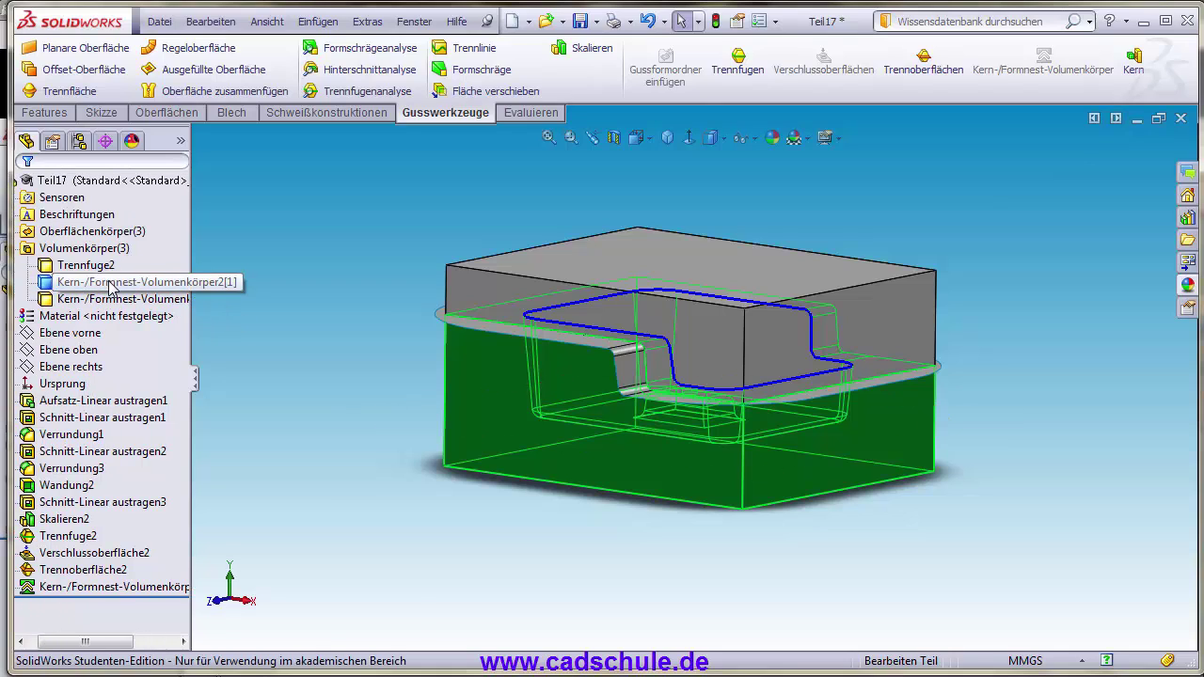
click(110, 282)
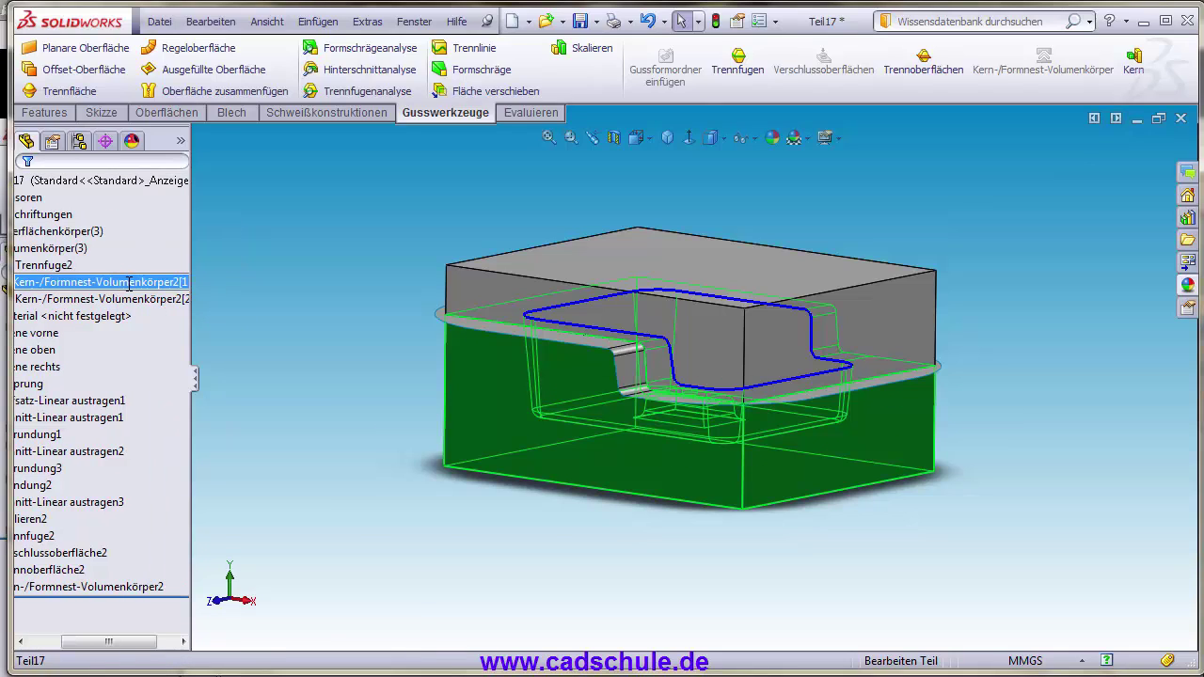
key(BackSpace)
text(Untere teil)
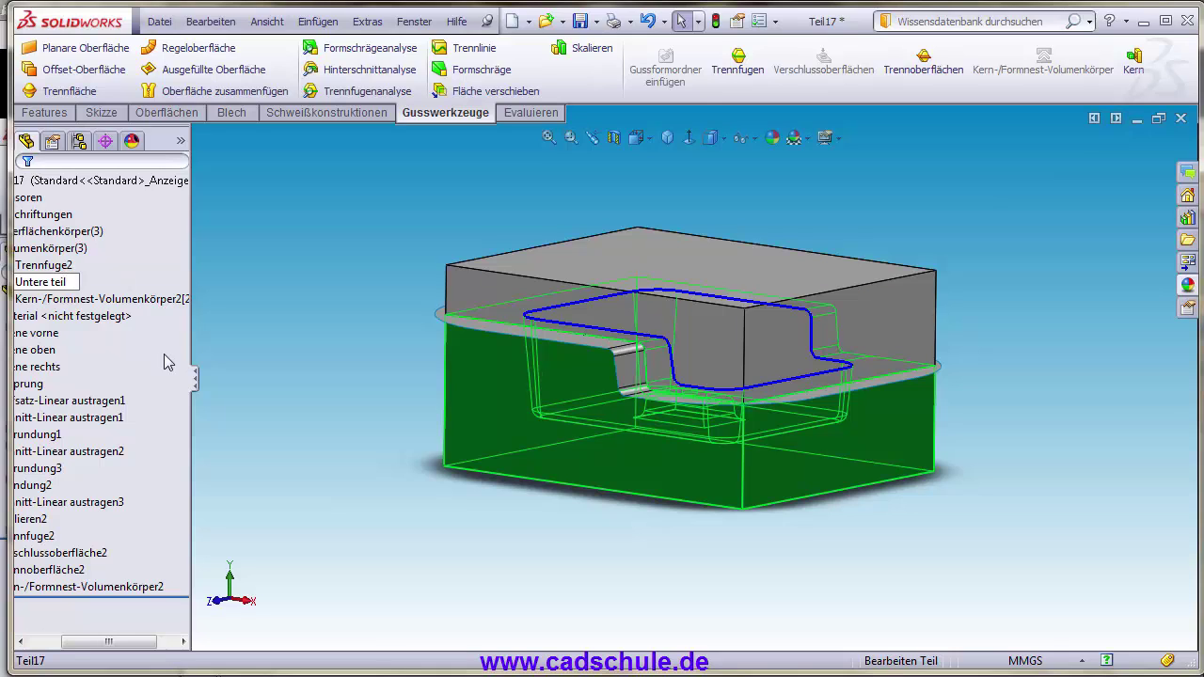
key(Return)
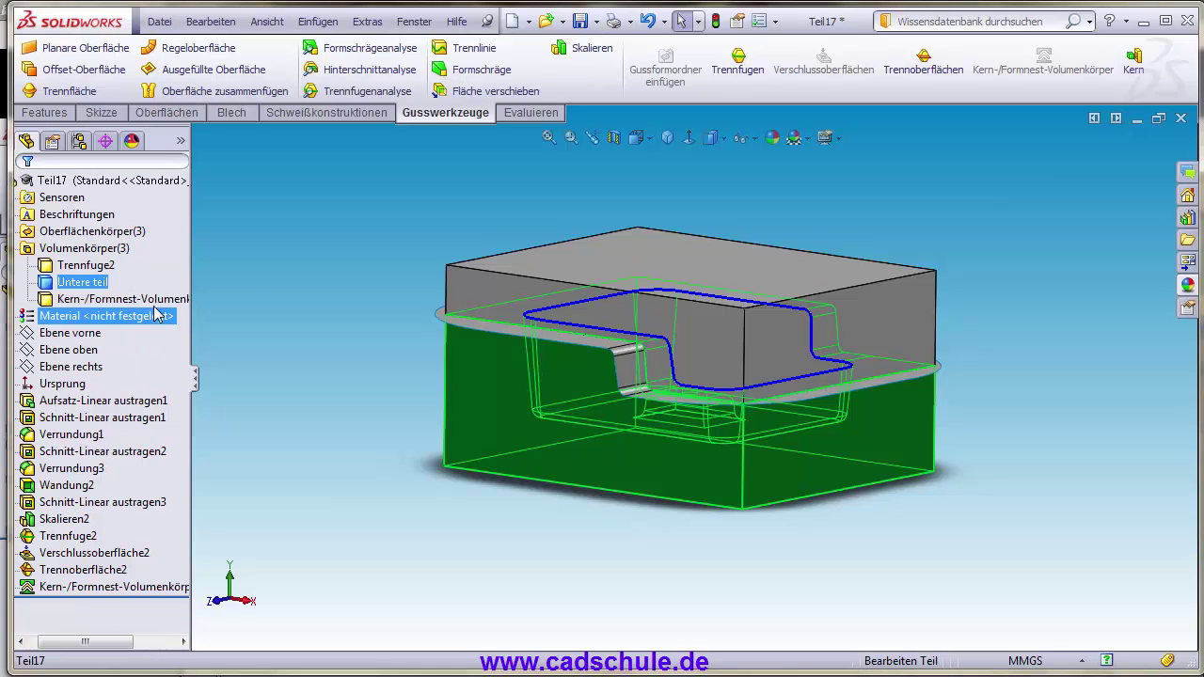
- Rename the upper core/cavity body to Obereteil
click(151, 299)
click(151, 299)
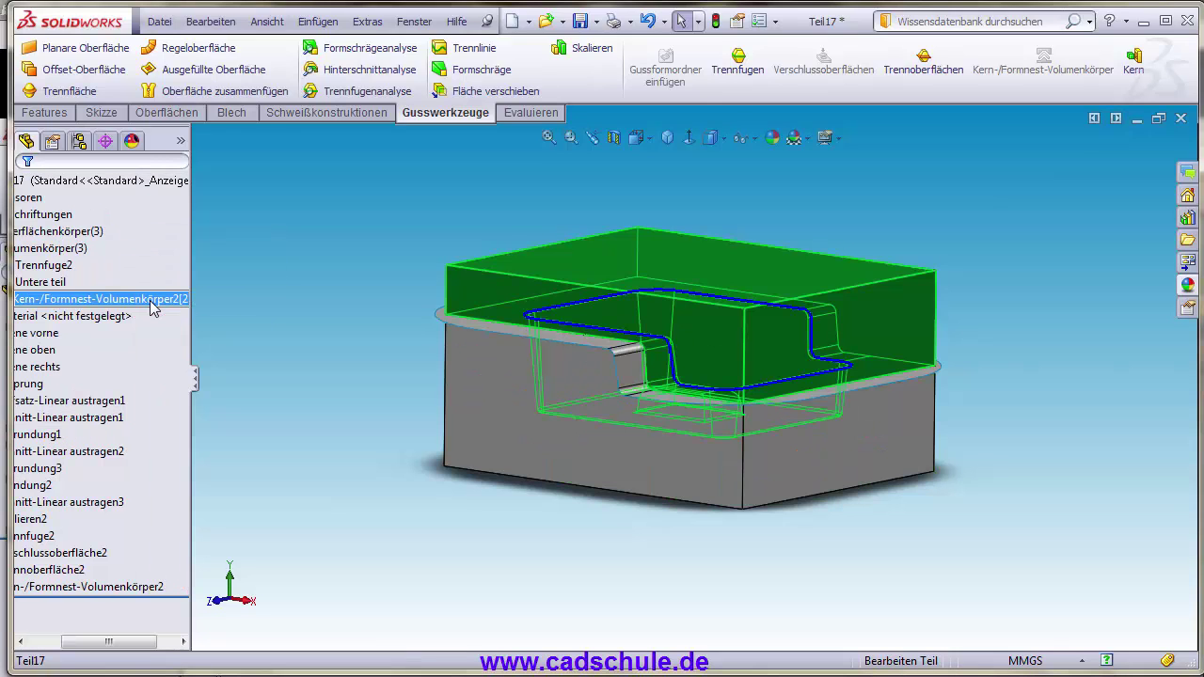
text(Ober)
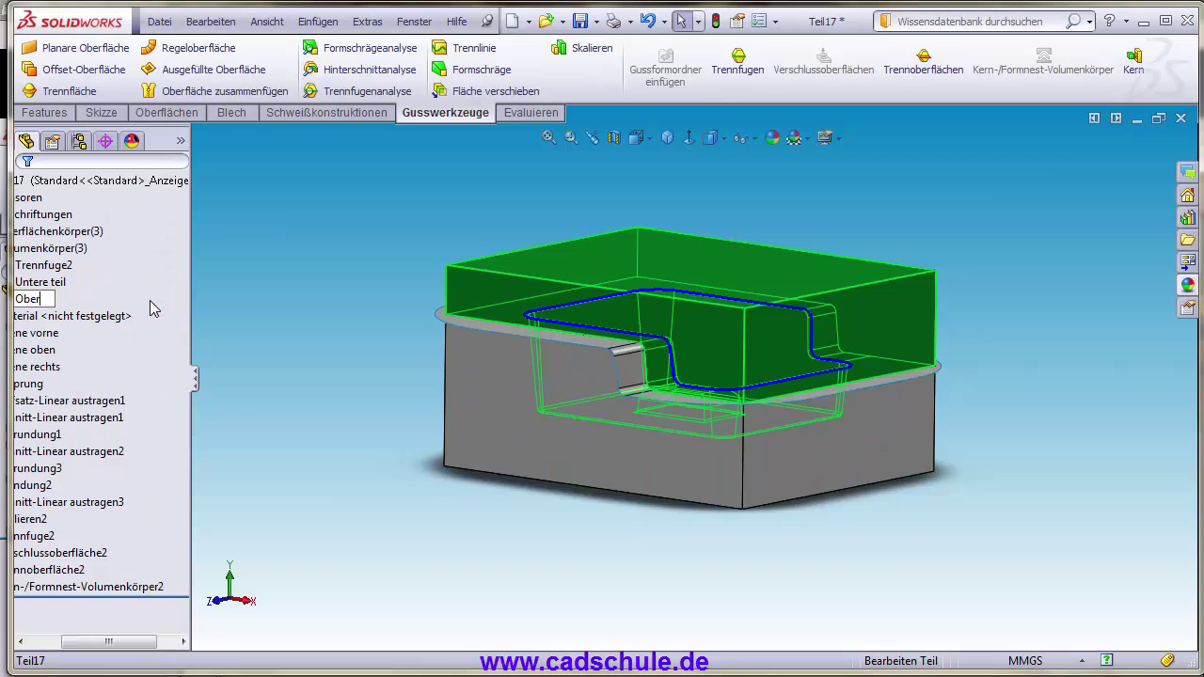
text(eteil)
key(Return)
- Rename the Trennfuge2 body to Probe
click(107, 270)
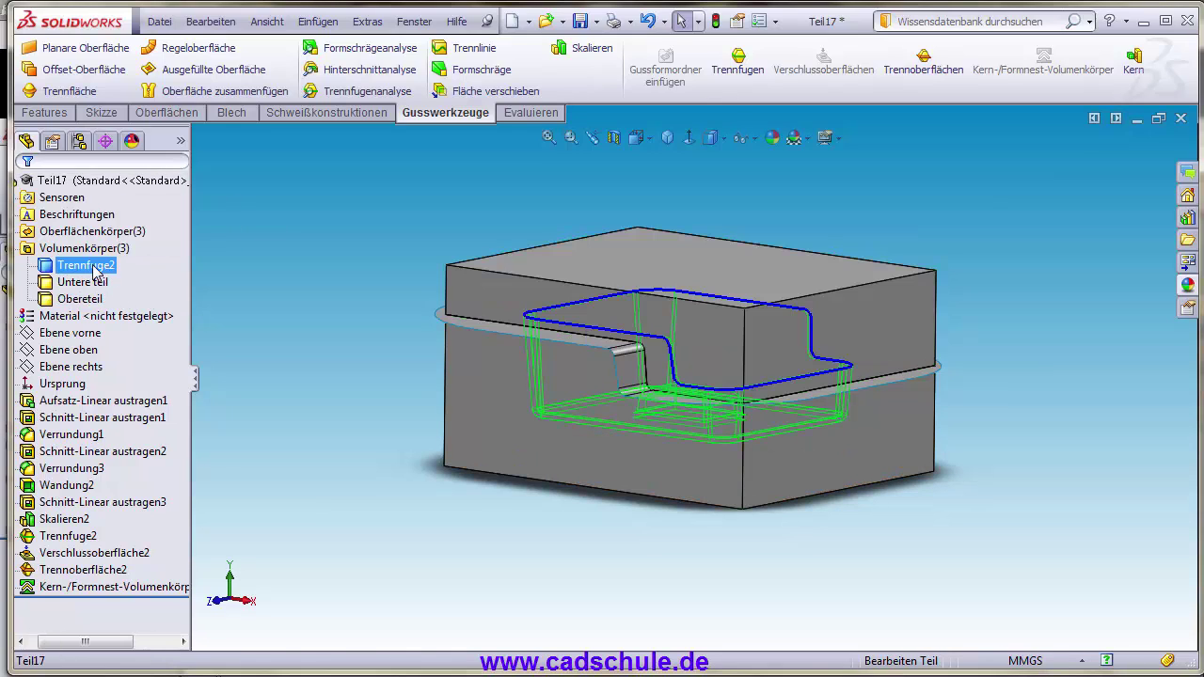
click(96, 268)
text(Probe)
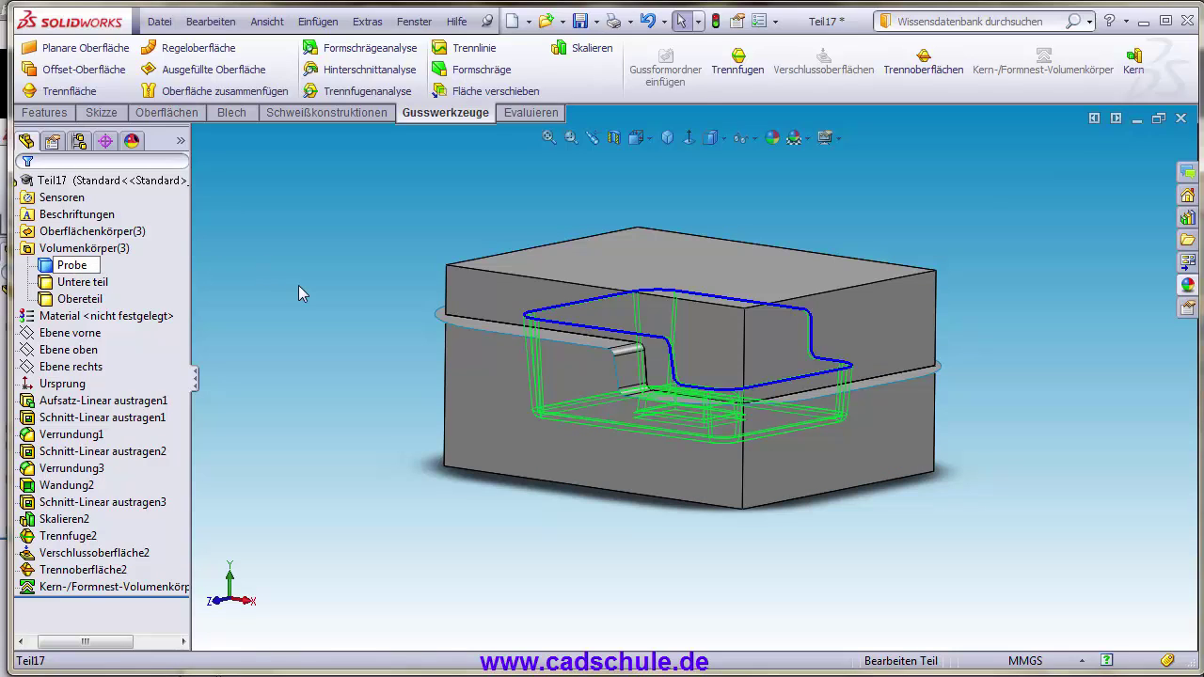
click(291, 325)
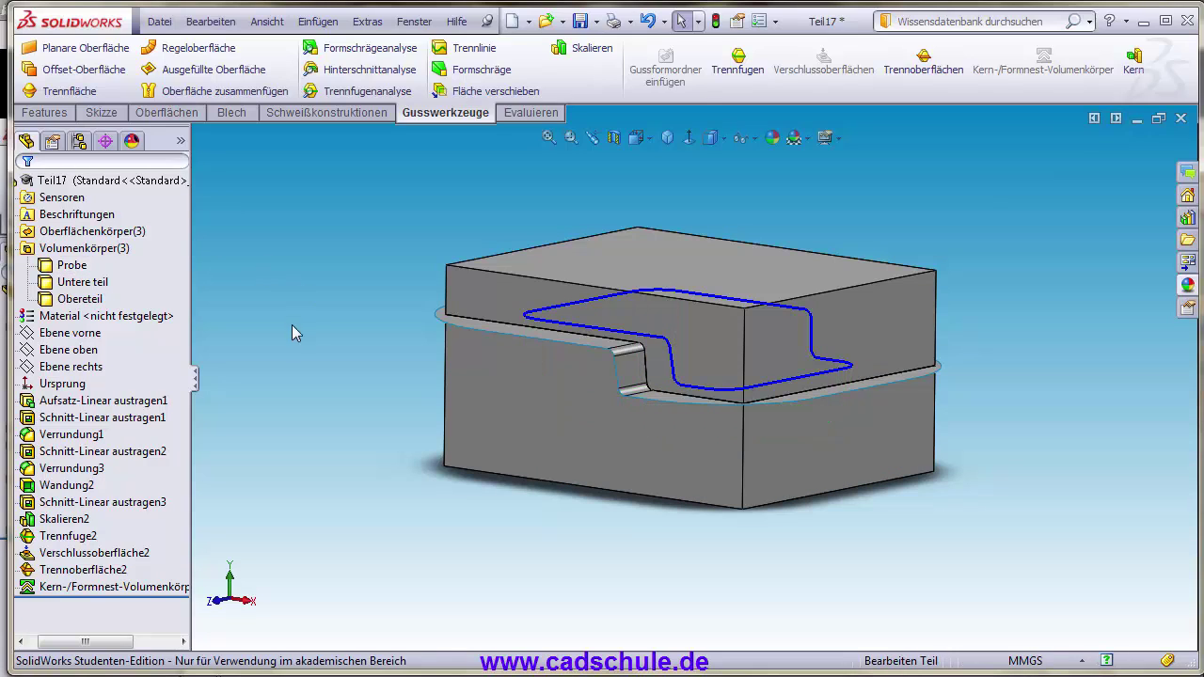
click(24, 249)
mouse_move(562, 389)
middle_down()
mouse_move(541, 468)
mouse_move(626, 398)
middle_up()
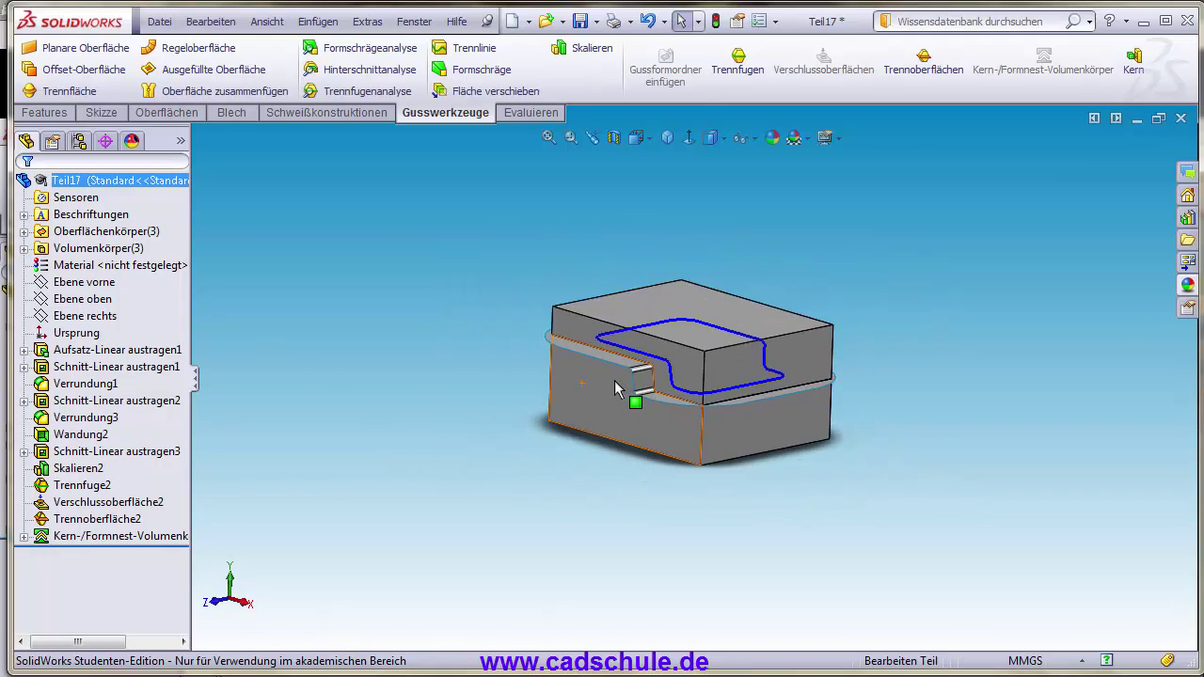
click(111, 250)
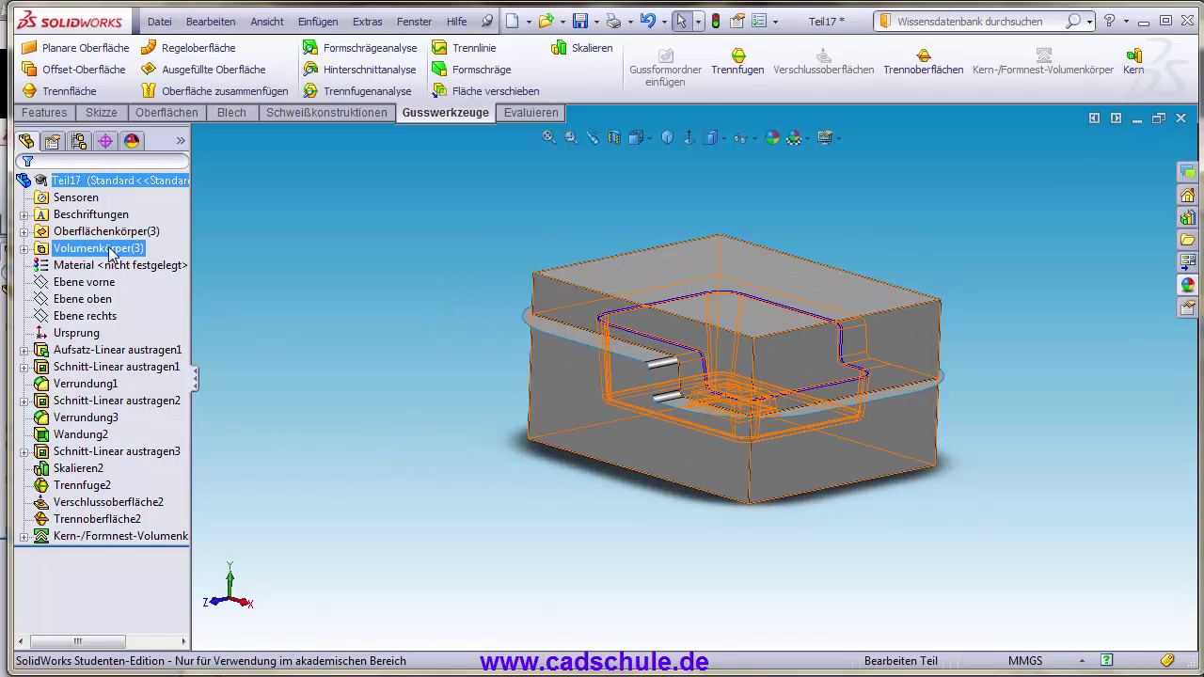
right_click(111, 252)
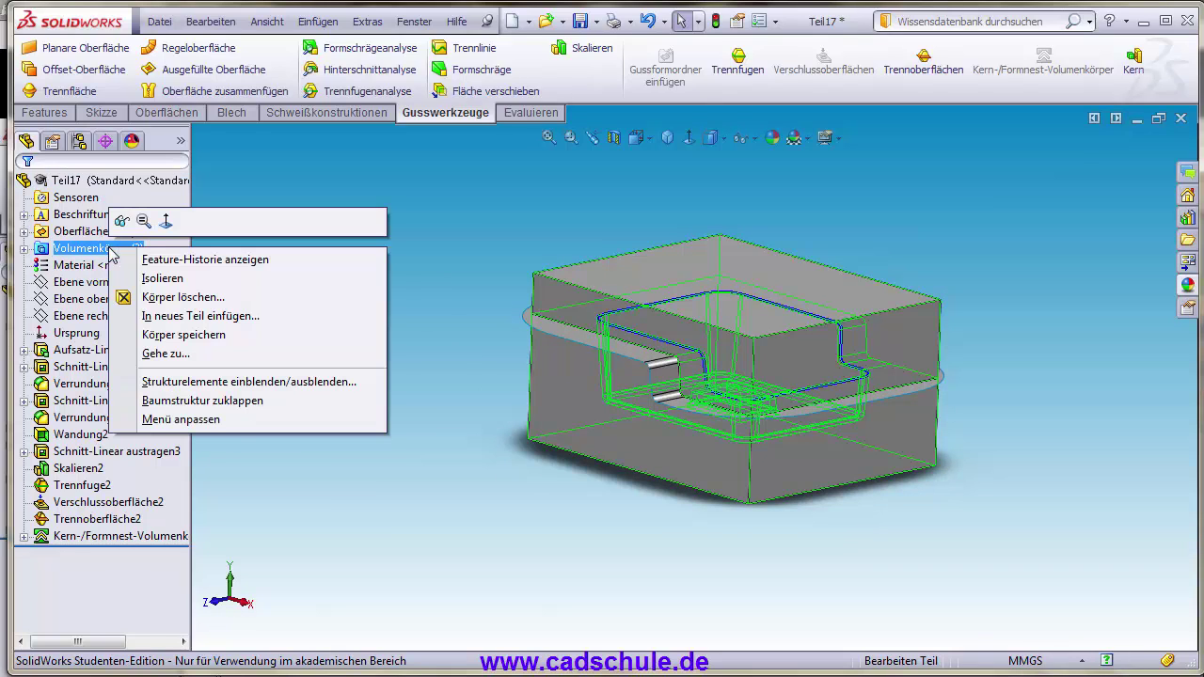
click(227, 336)
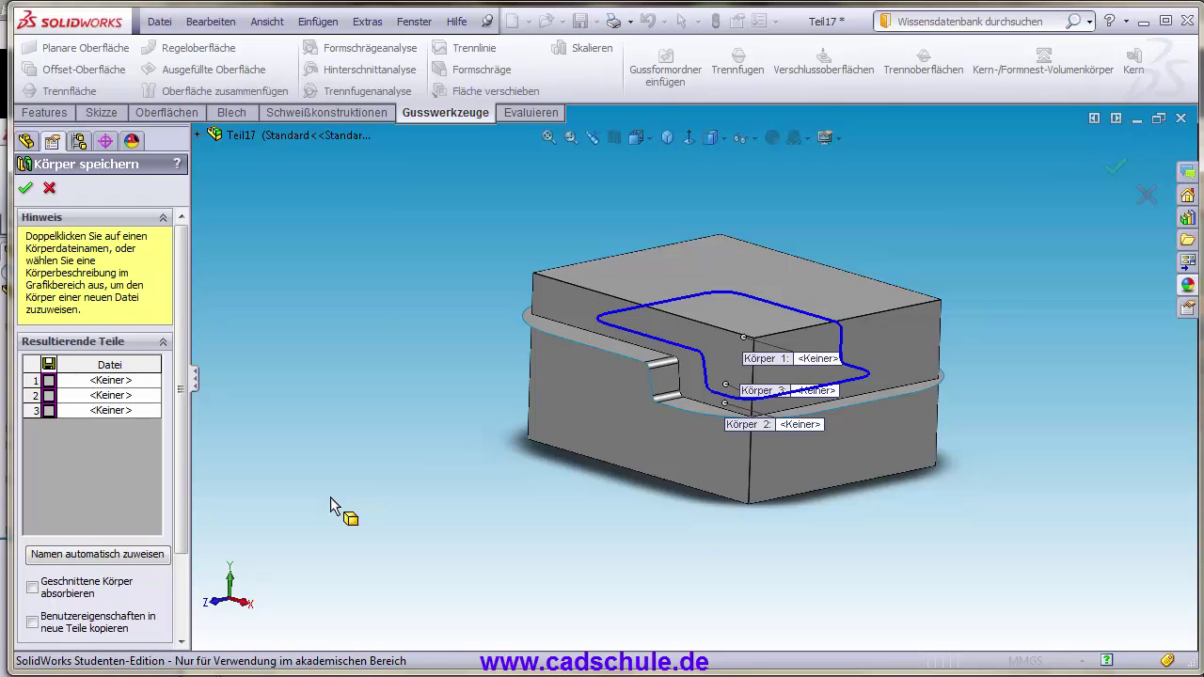
middle_drag(430, 492, 385, 482)
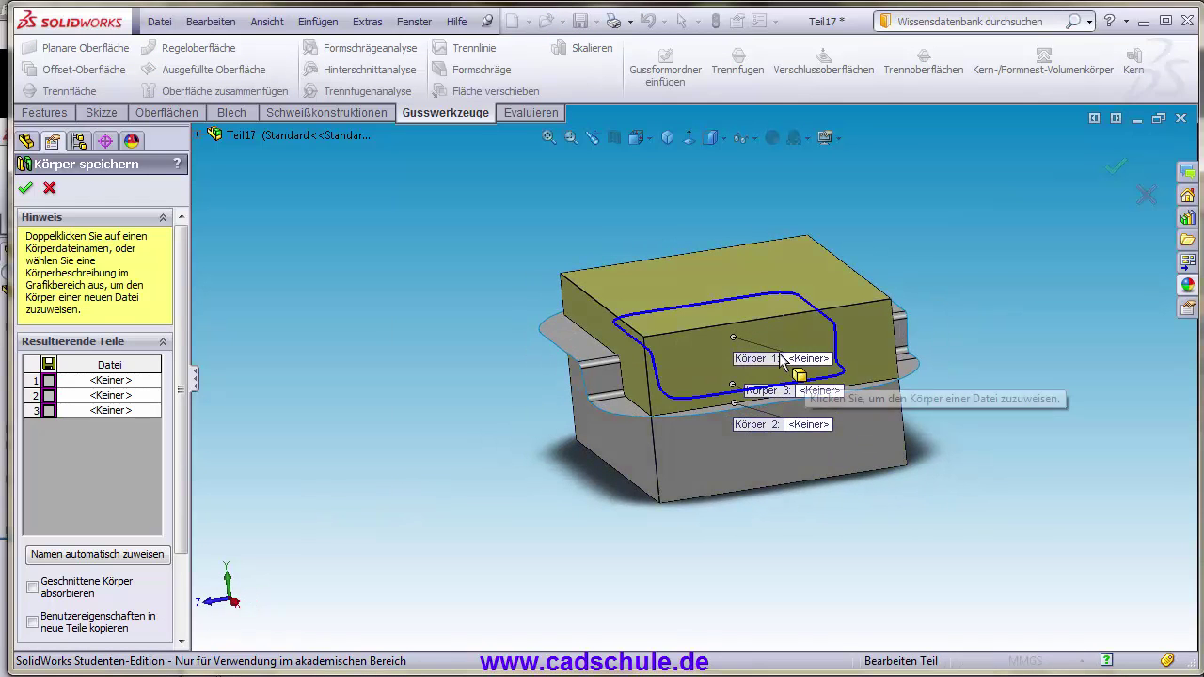
drag(780, 361, 559, 279)
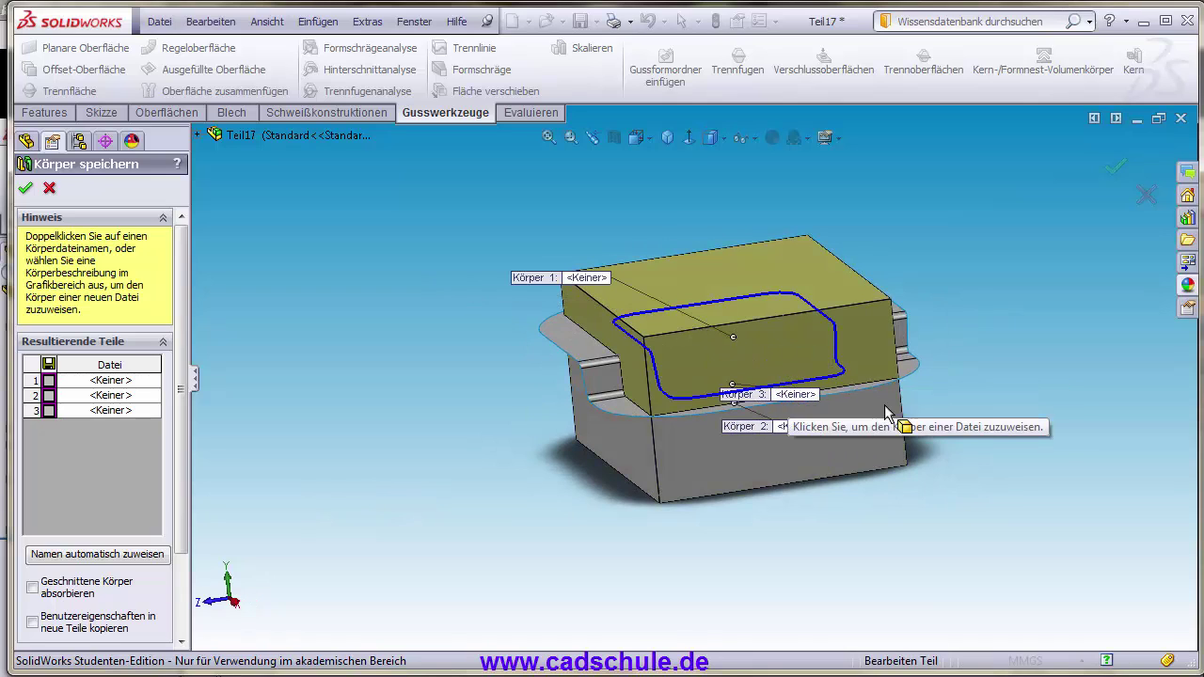
drag(767, 394, 1019, 426)
drag(748, 426, 560, 522)
mouse_move(537, 555)
middle_down()
mouse_move(488, 484)
mouse_move(492, 465)
middle_up()
double_click(52, 388)
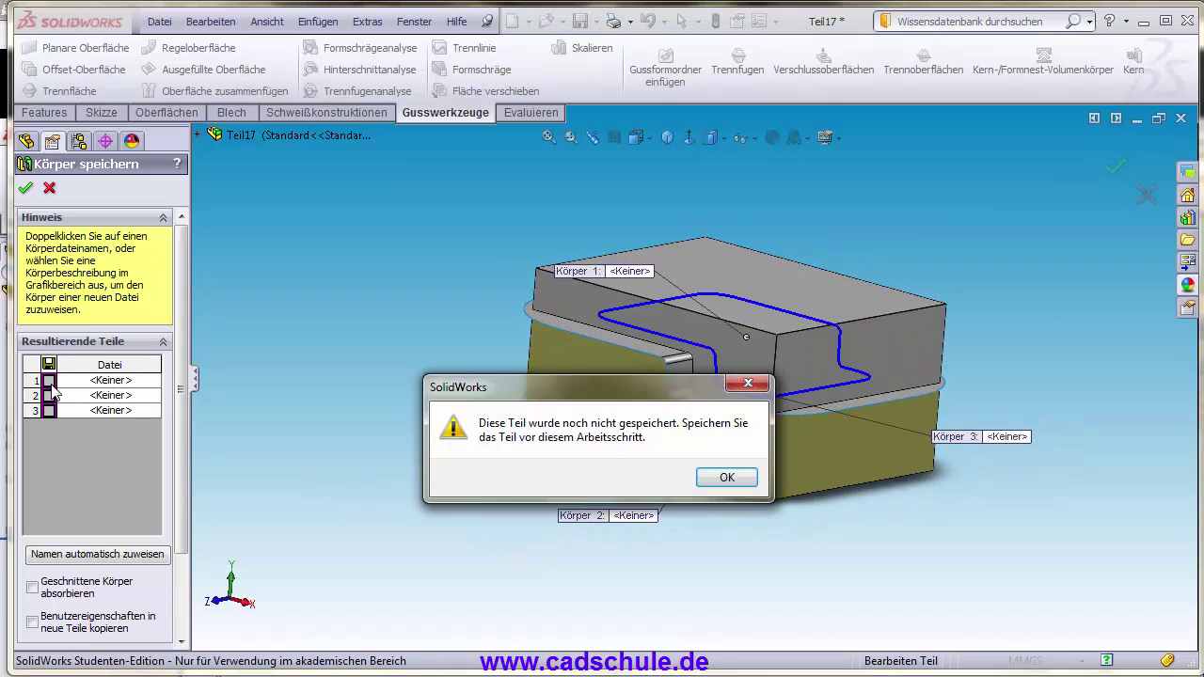
click(726, 477)
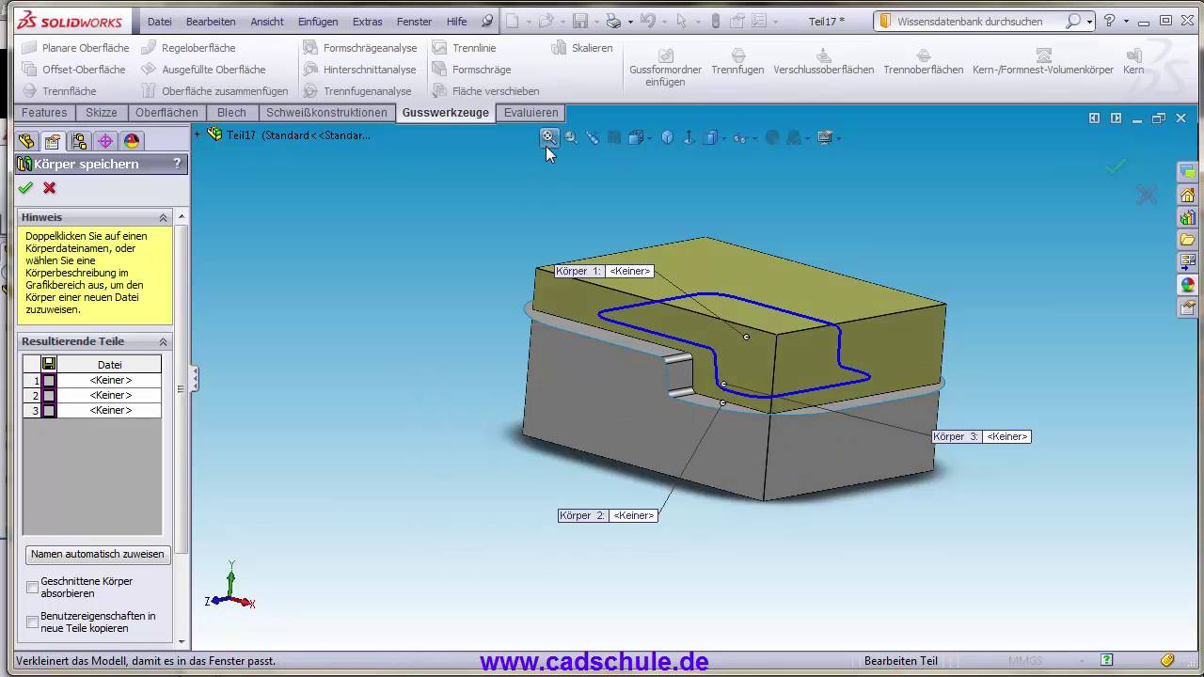
click(53, 189)
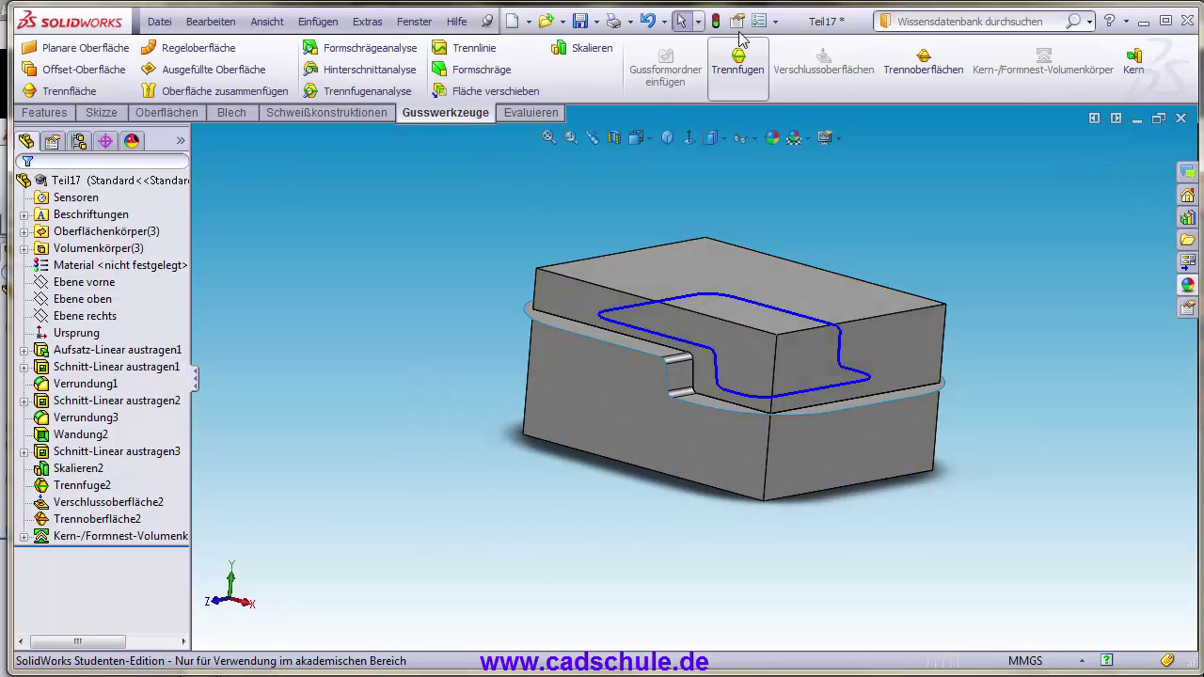
- Save the part as Probe in the design library's Yenal > Guss folder, replacing the name Teil17
click(597, 22)
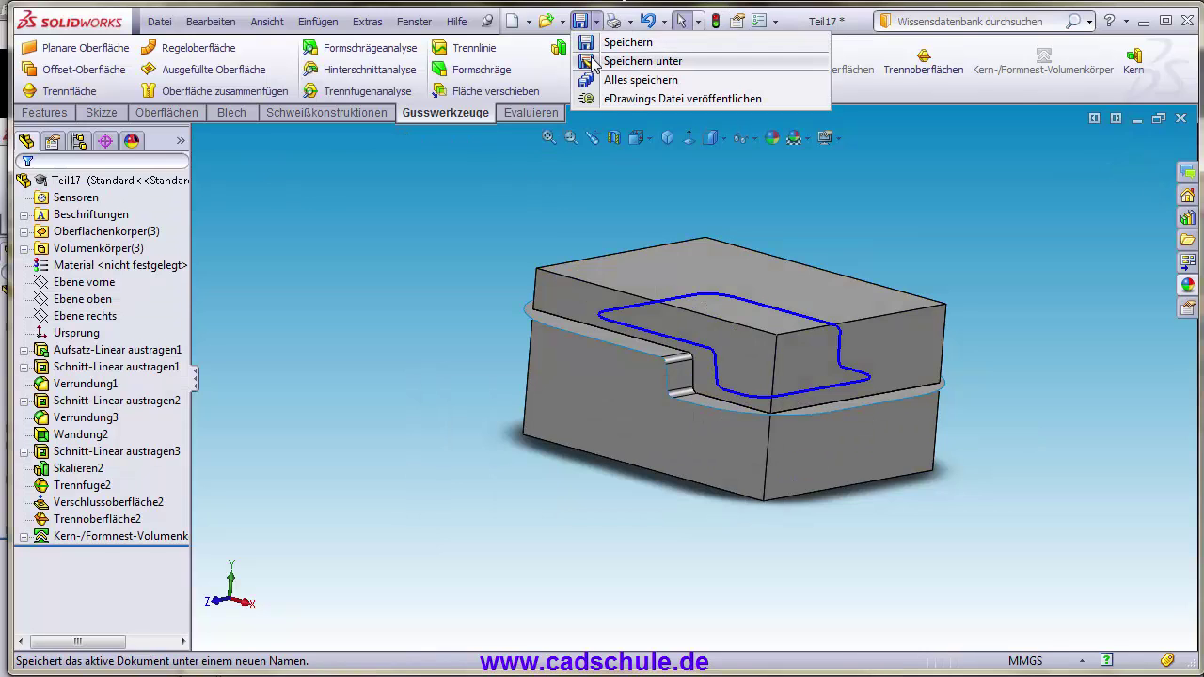
click(614, 83)
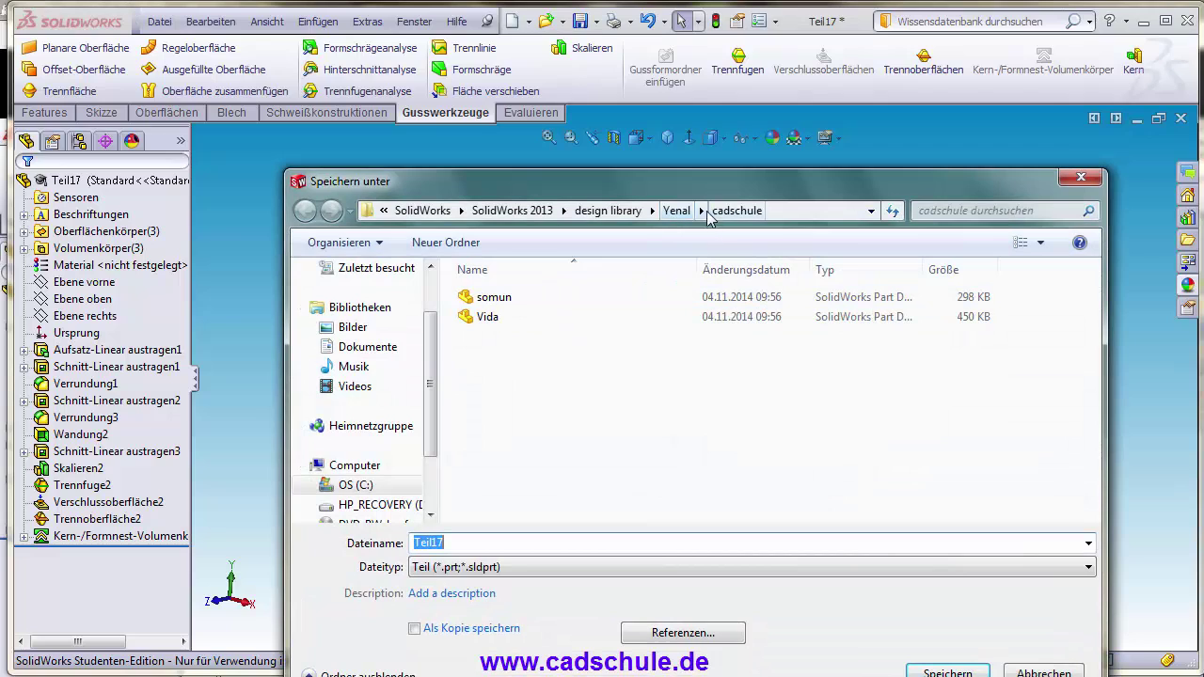
click(676, 211)
double_click(485, 318)
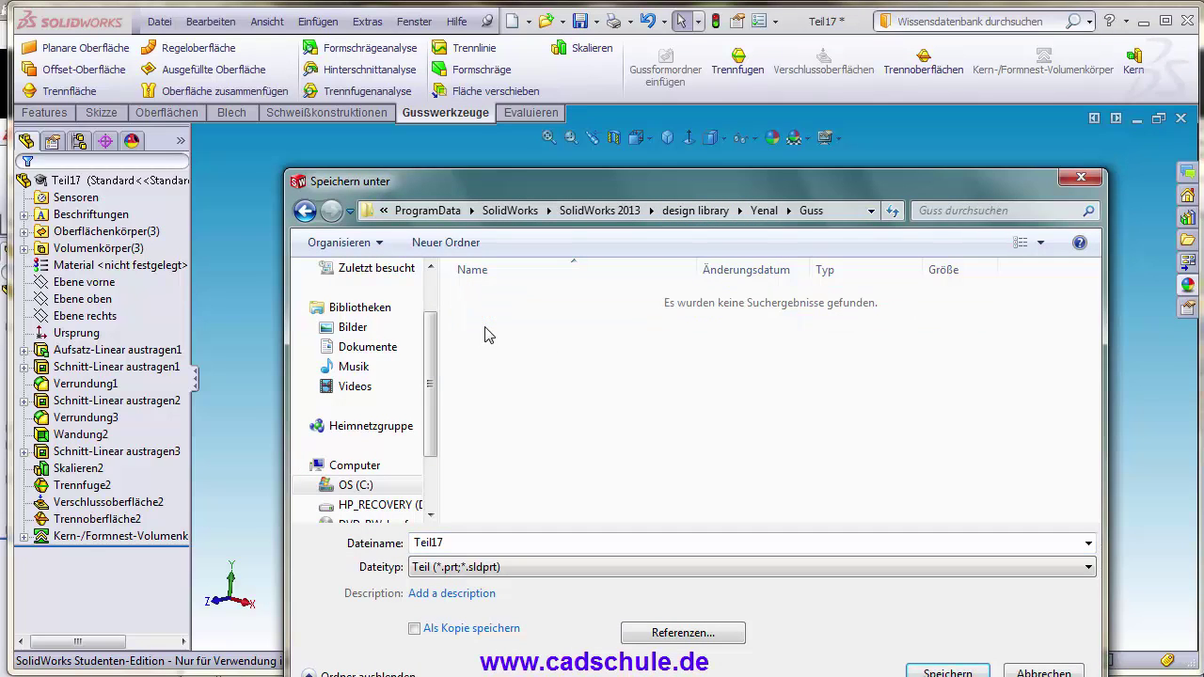
double_click(415, 546)
text(Prob)
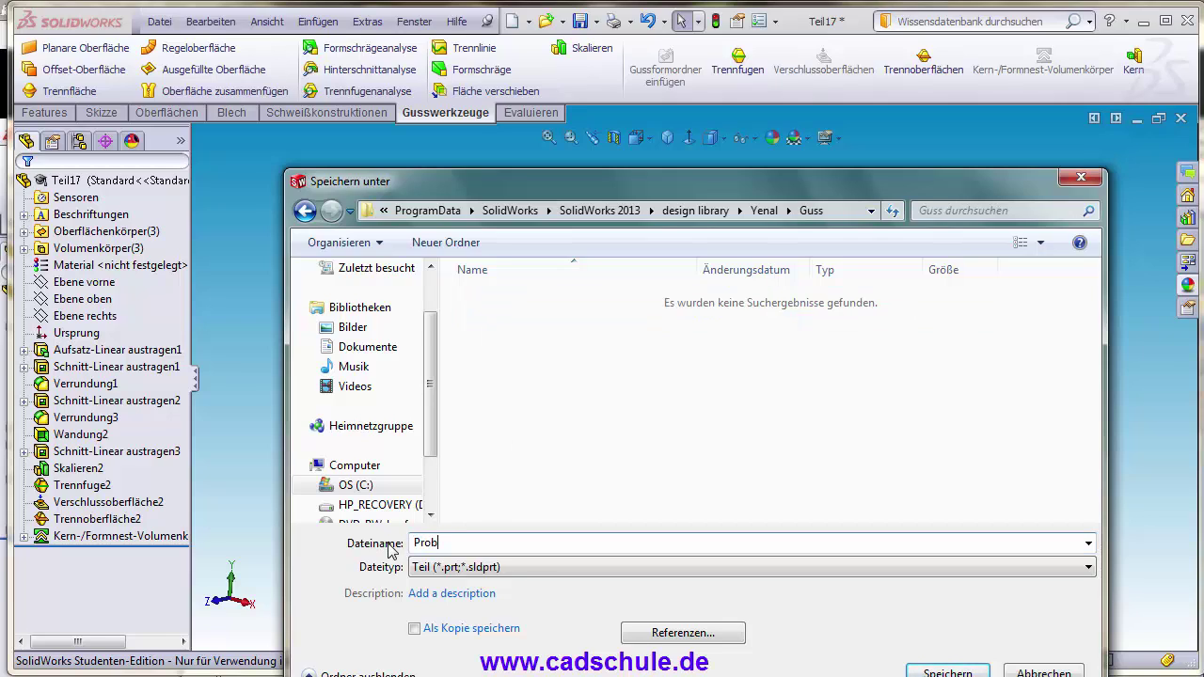
text(e)
key(Return)
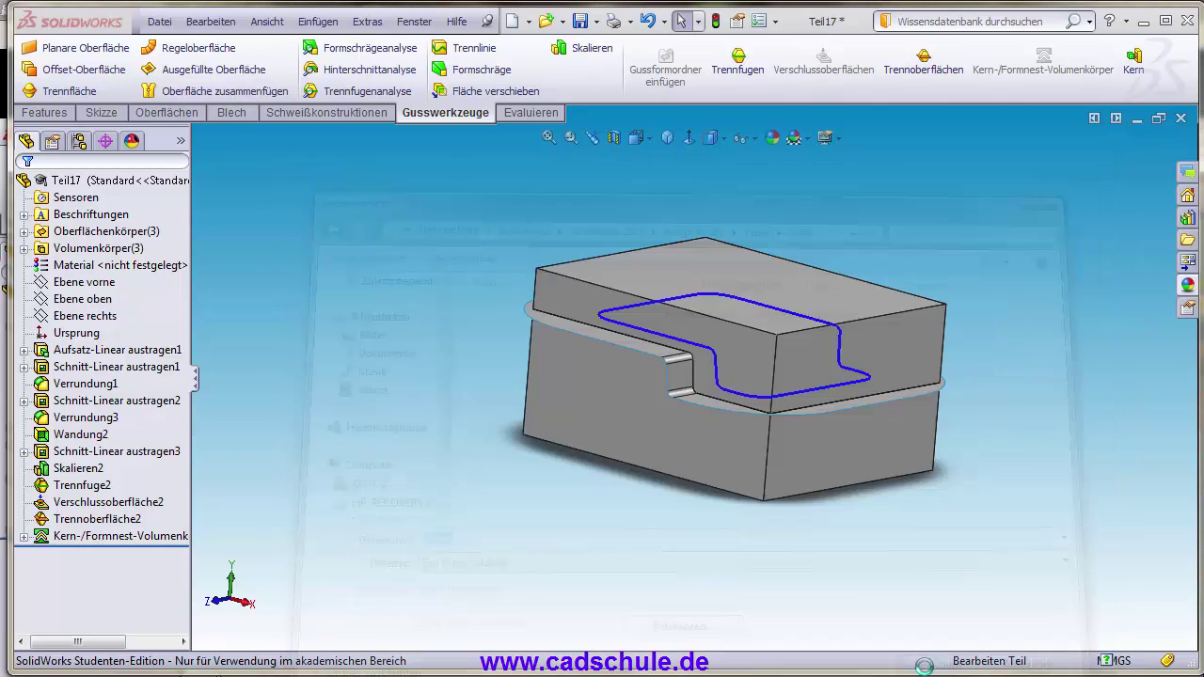
- Start saving the solid bodies as parts, assigning Obereteil.sldprt and Untere teil.sldprt
click(88, 249)
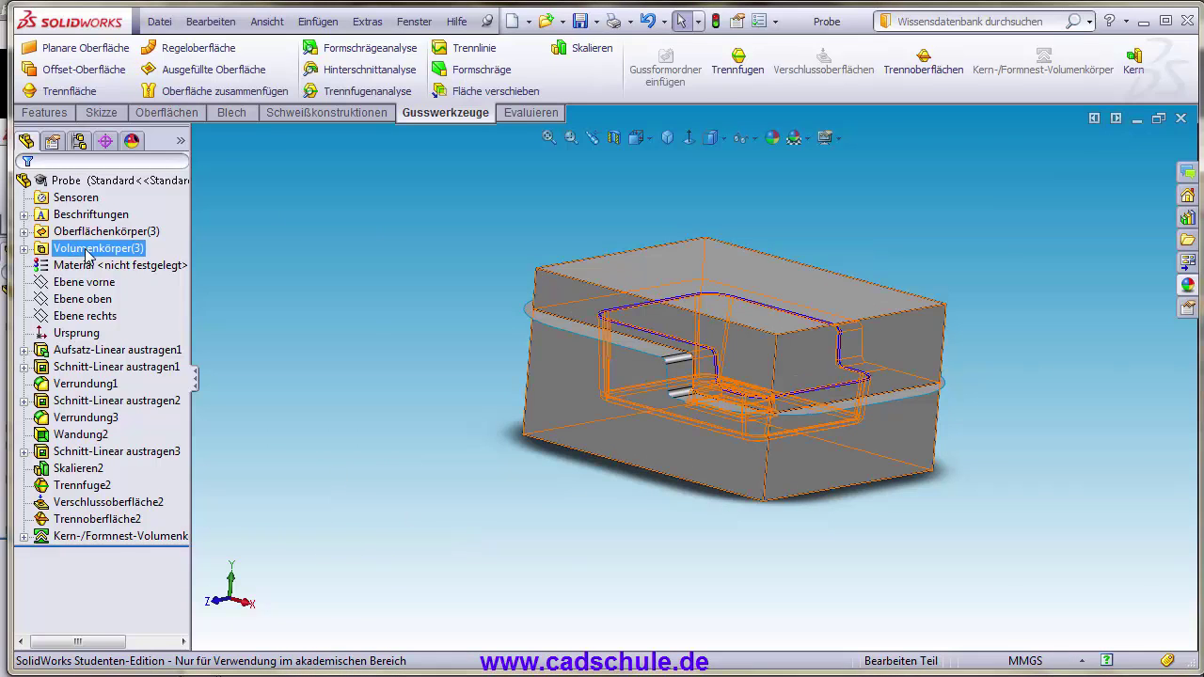
right_click(87, 253)
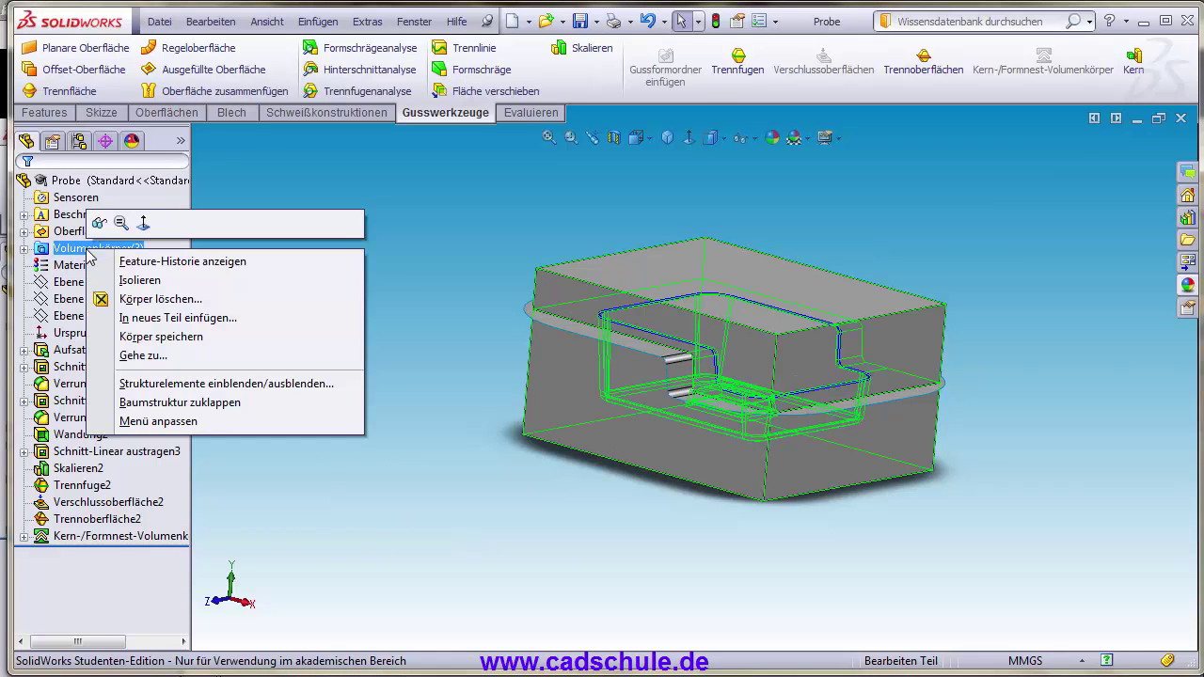
click(224, 339)
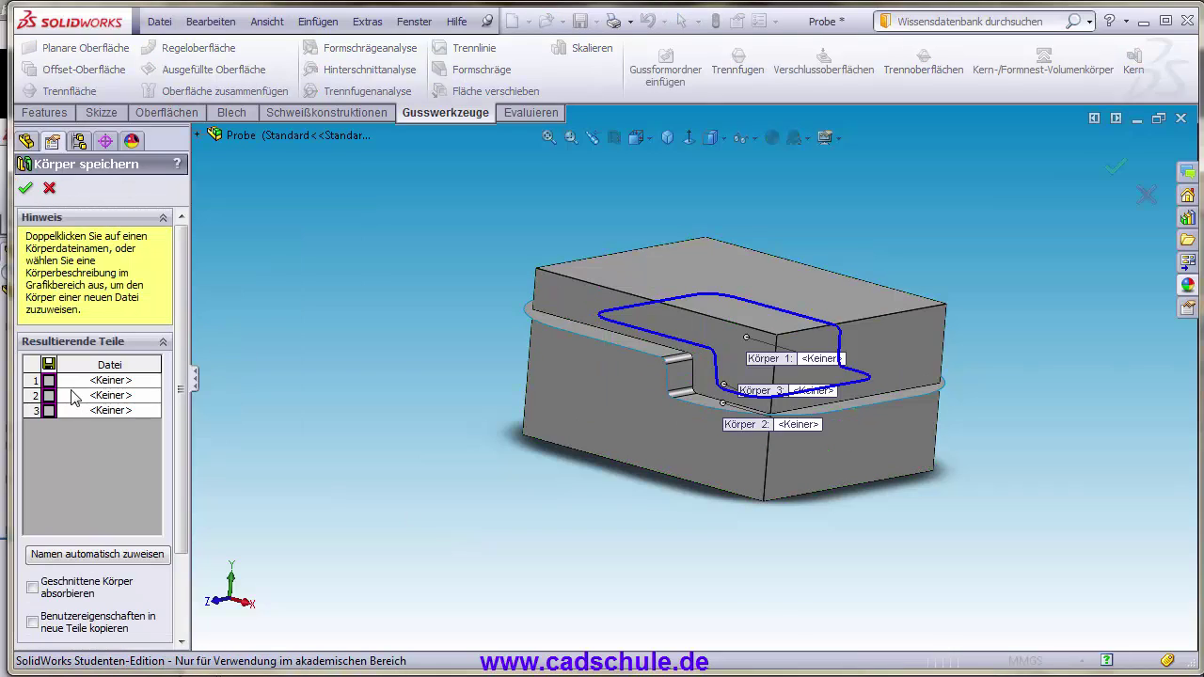
click(50, 381)
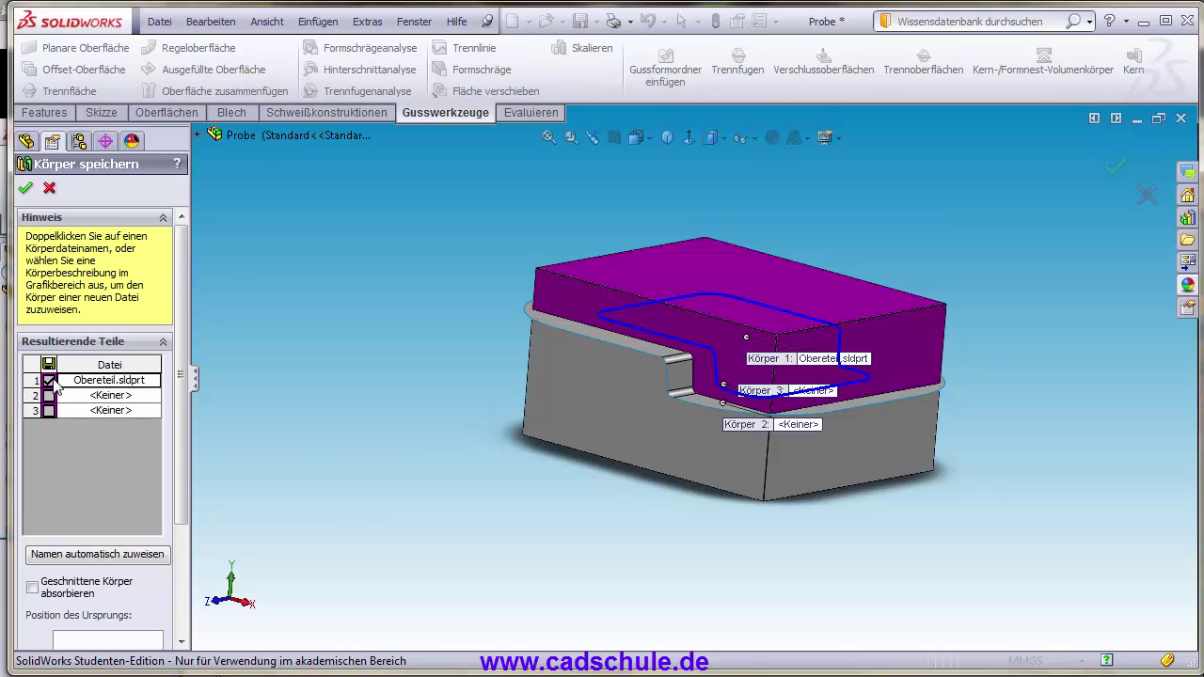
middle_drag(384, 451, 344, 425)
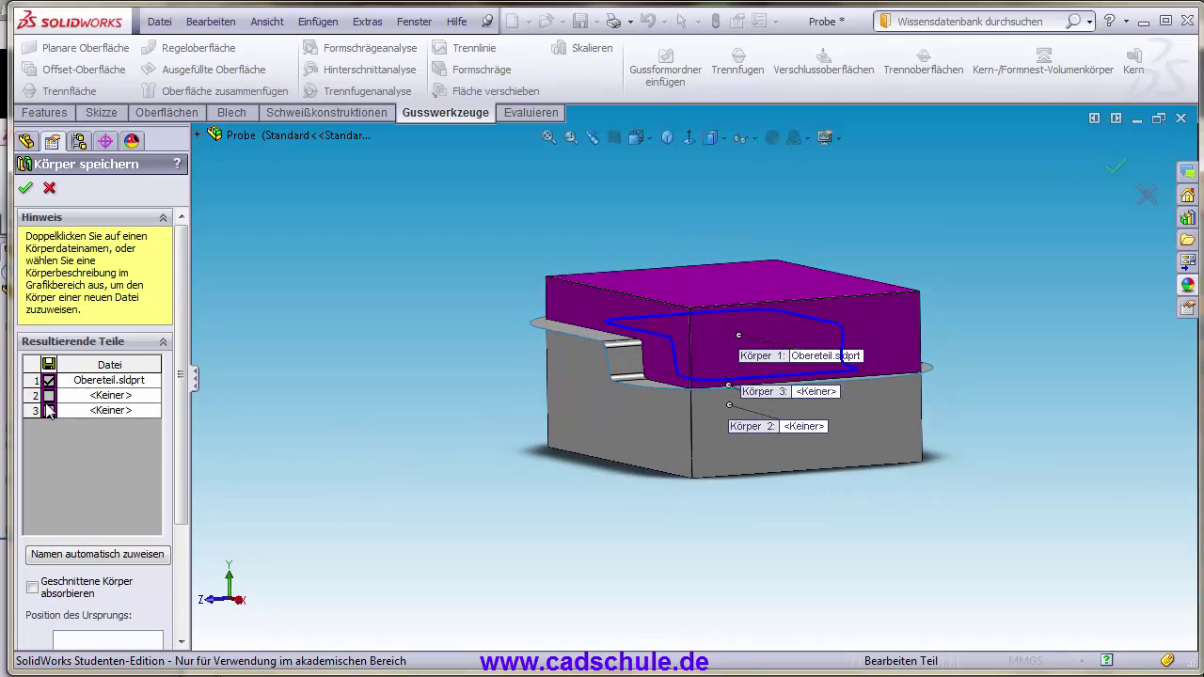
click(49, 396)
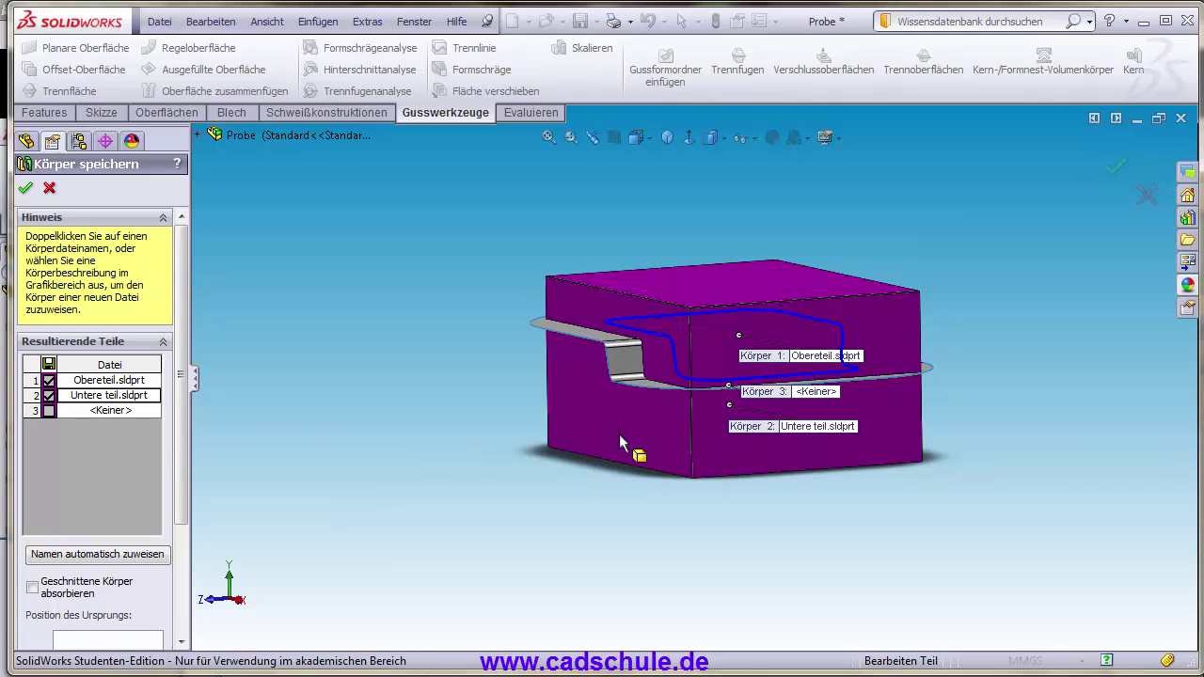
- Assign Probe1.sldprt to the third body and browse for the assembly's save location
click(49, 412)
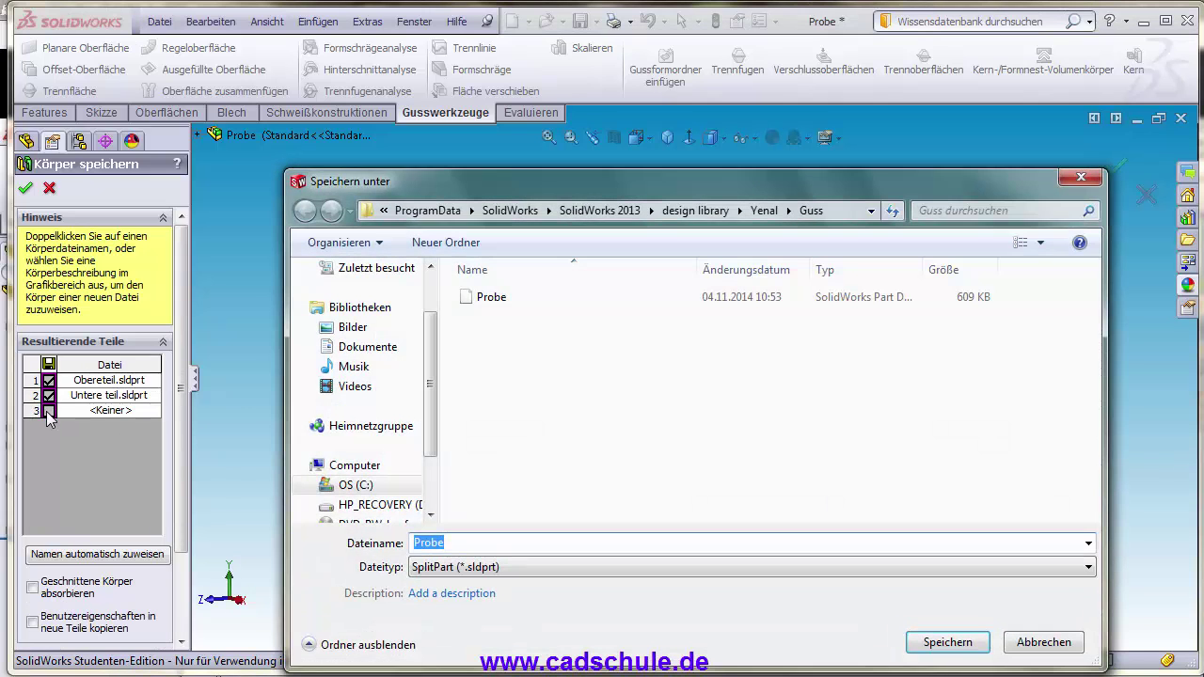
click(466, 543)
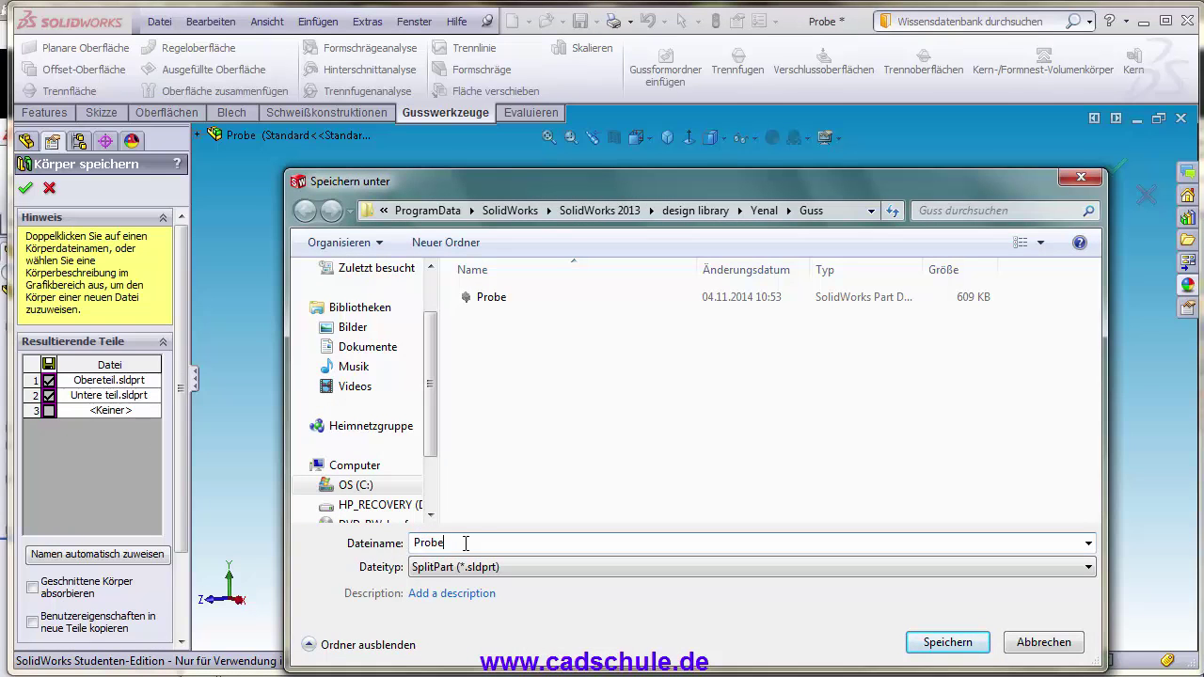
key(Return)
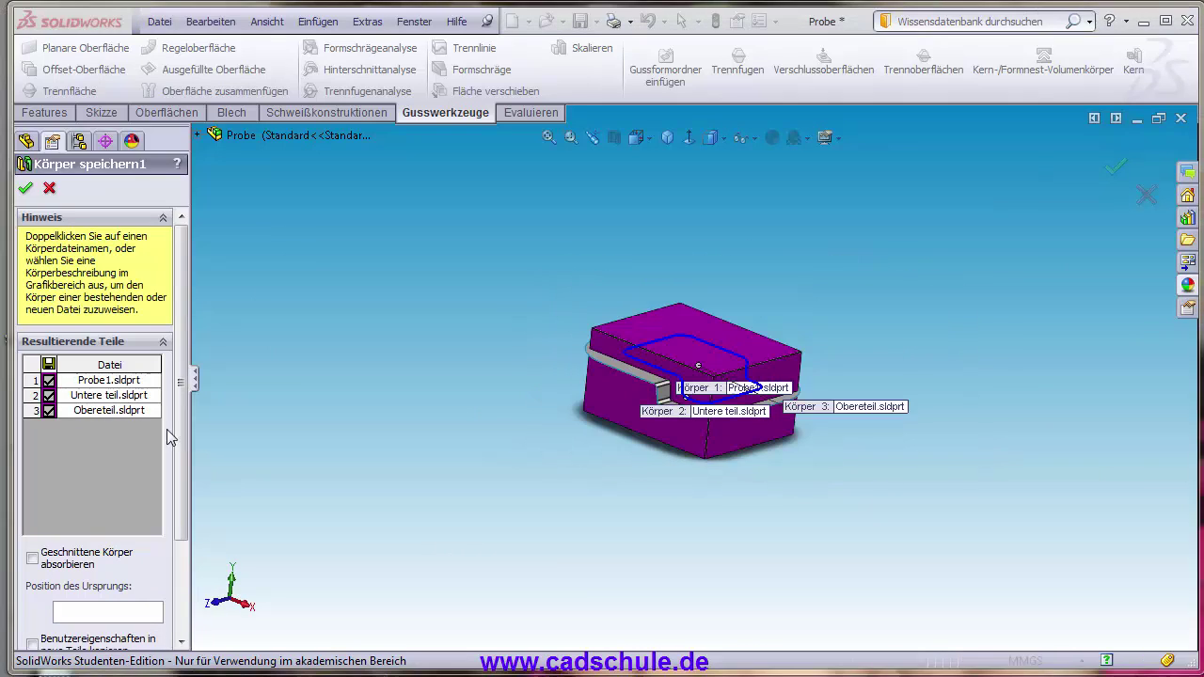
drag(181, 441, 209, 576)
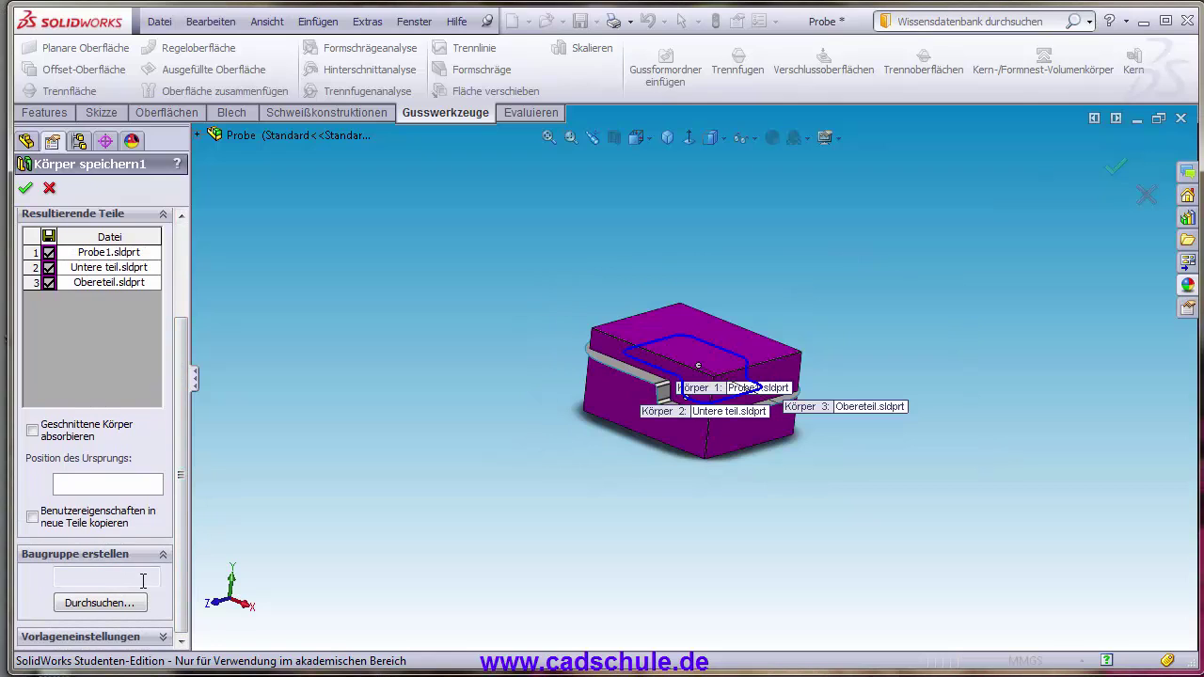
click(100, 603)
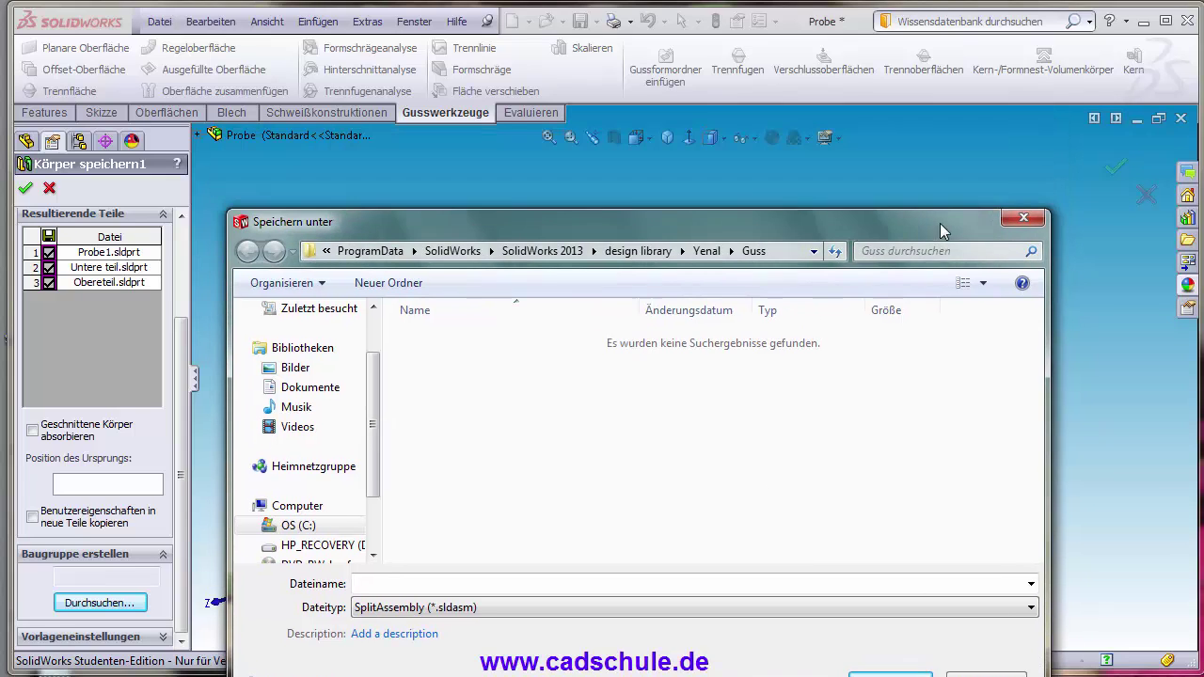
- Save the split assembly file as Montaj
drag(944, 144, 922, 148)
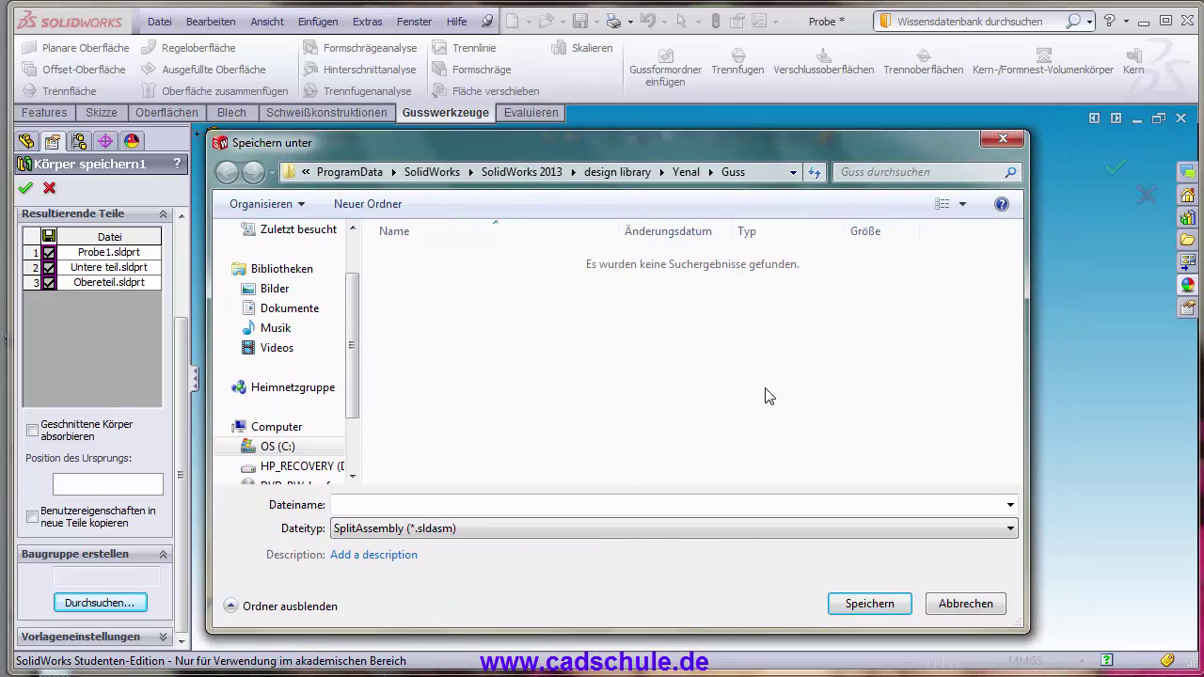
click(384, 507)
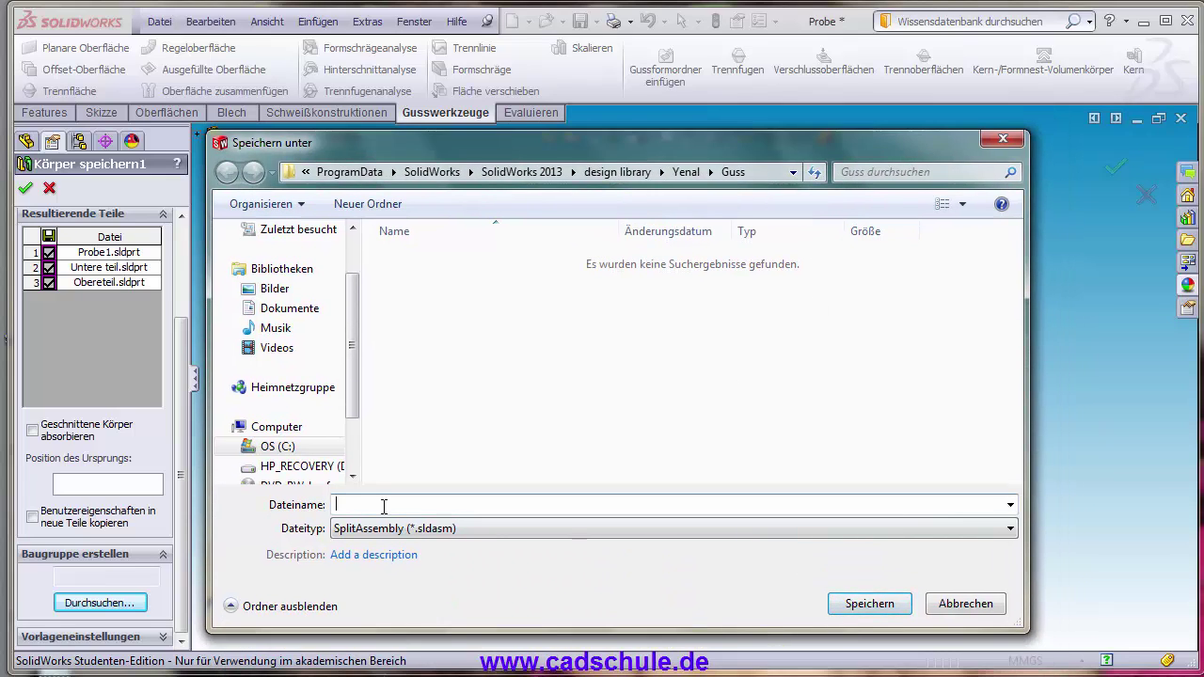
text(Montaj)
click(906, 598)
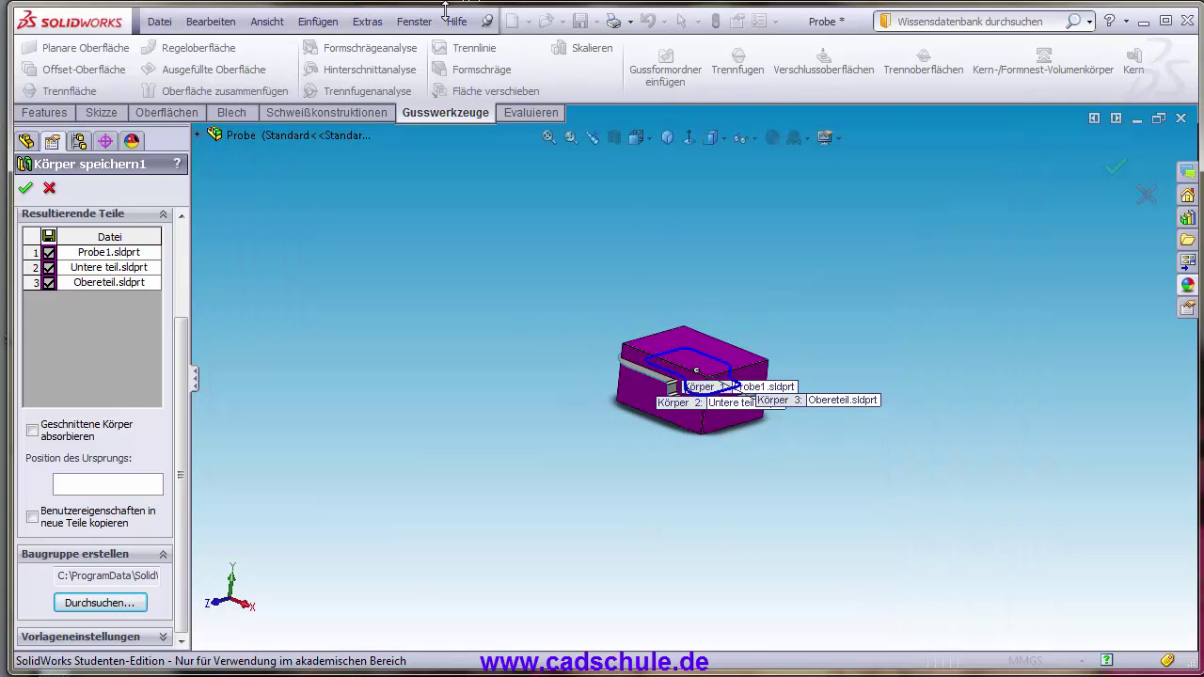
- Confirm Körper speichern in the Probe part, then rebuild and save the new Montaj assembly
click(414, 22)
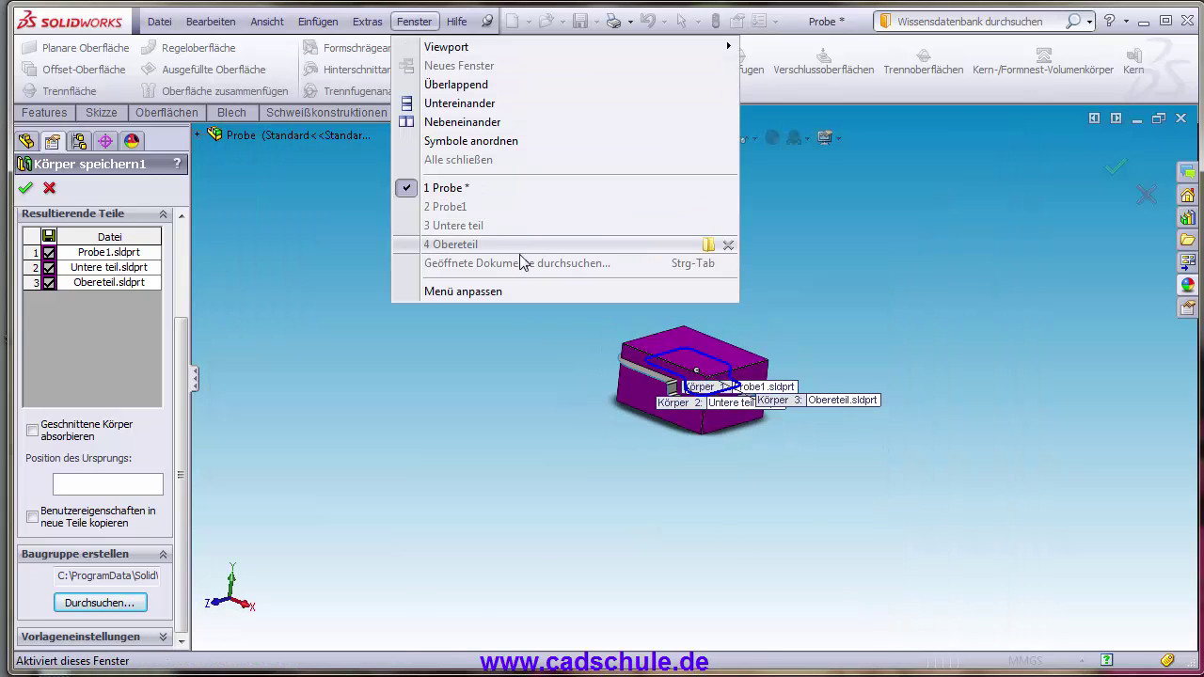
click(508, 188)
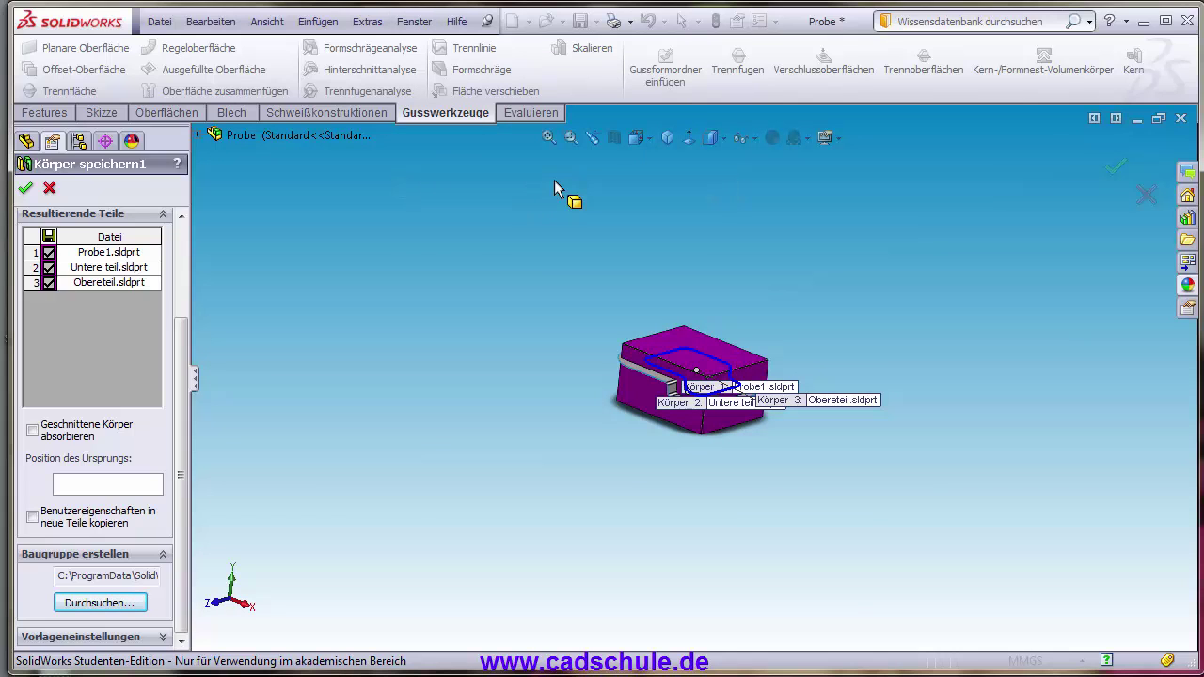
click(27, 189)
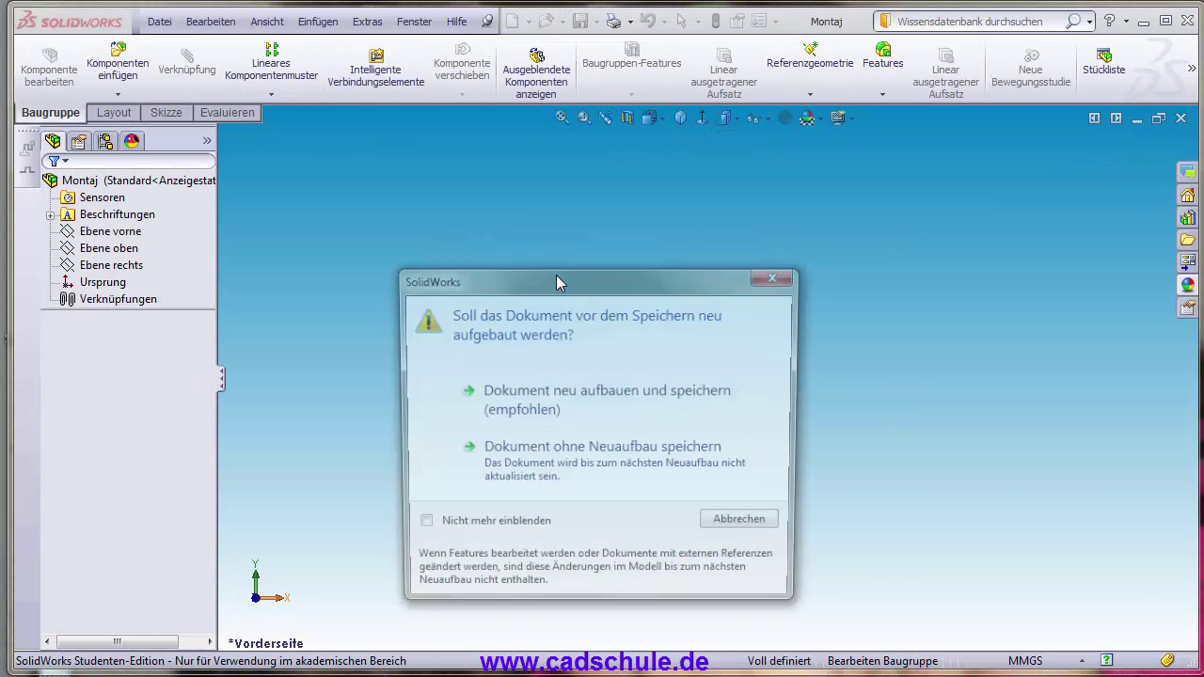
click(595, 403)
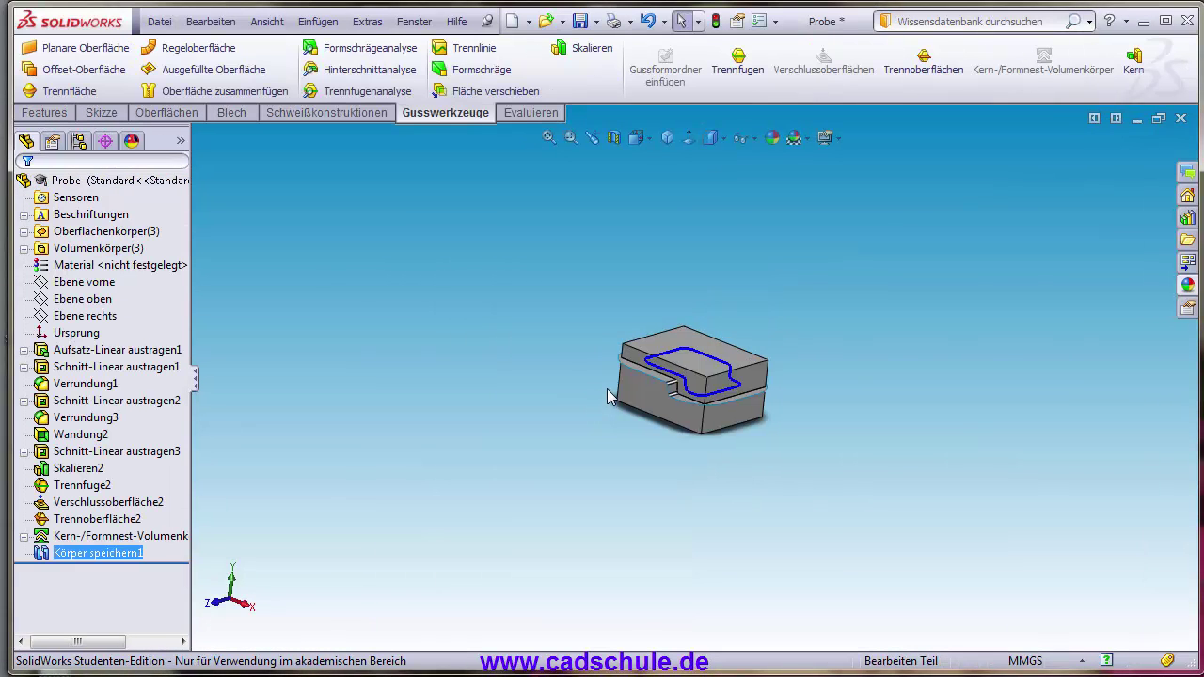
click(414, 21)
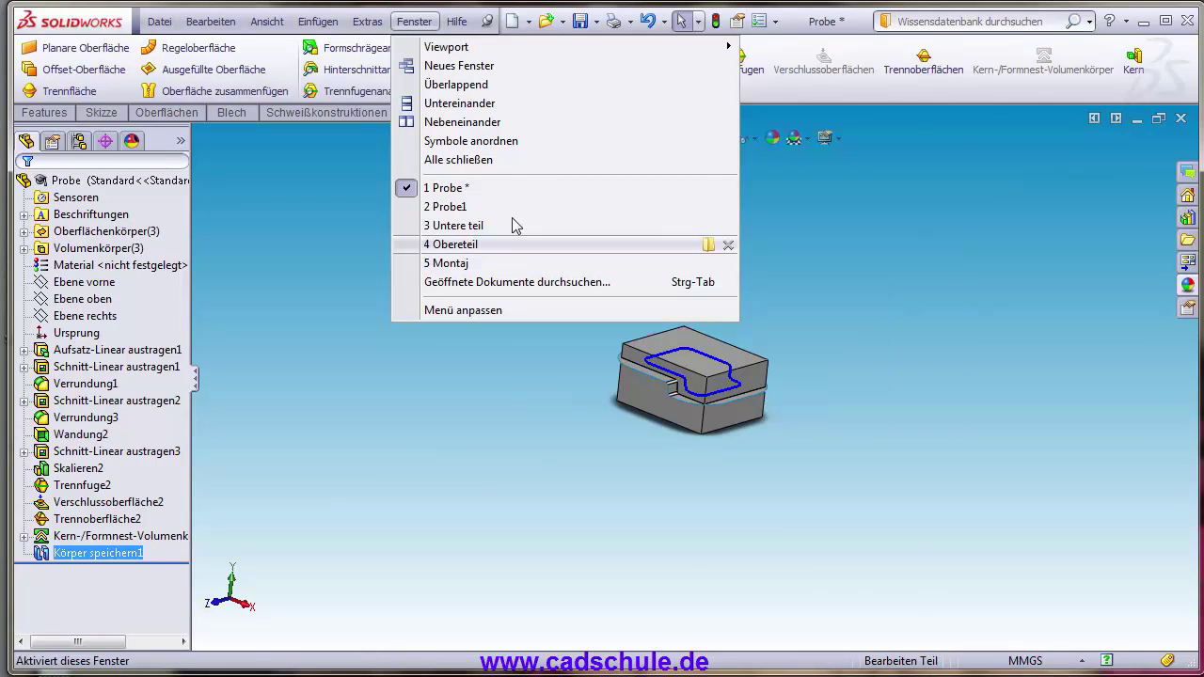
- Switch from the Probe part to the Montaj assembly and orbit it into a 3D view
click(511, 188)
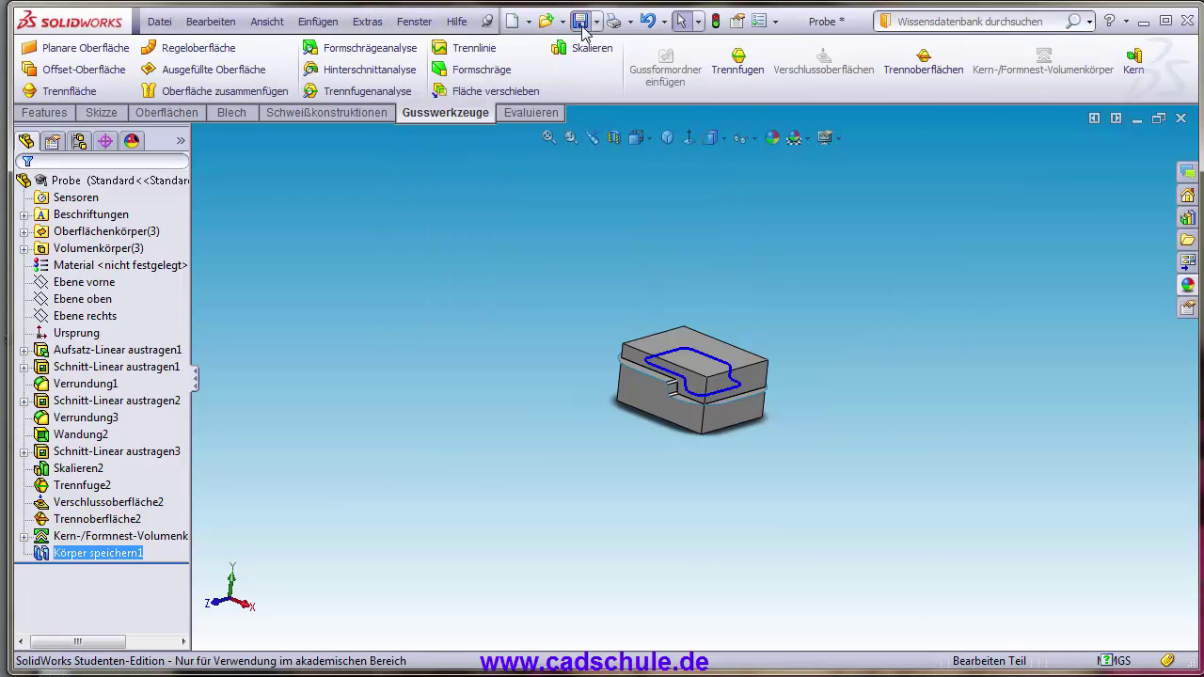
click(414, 20)
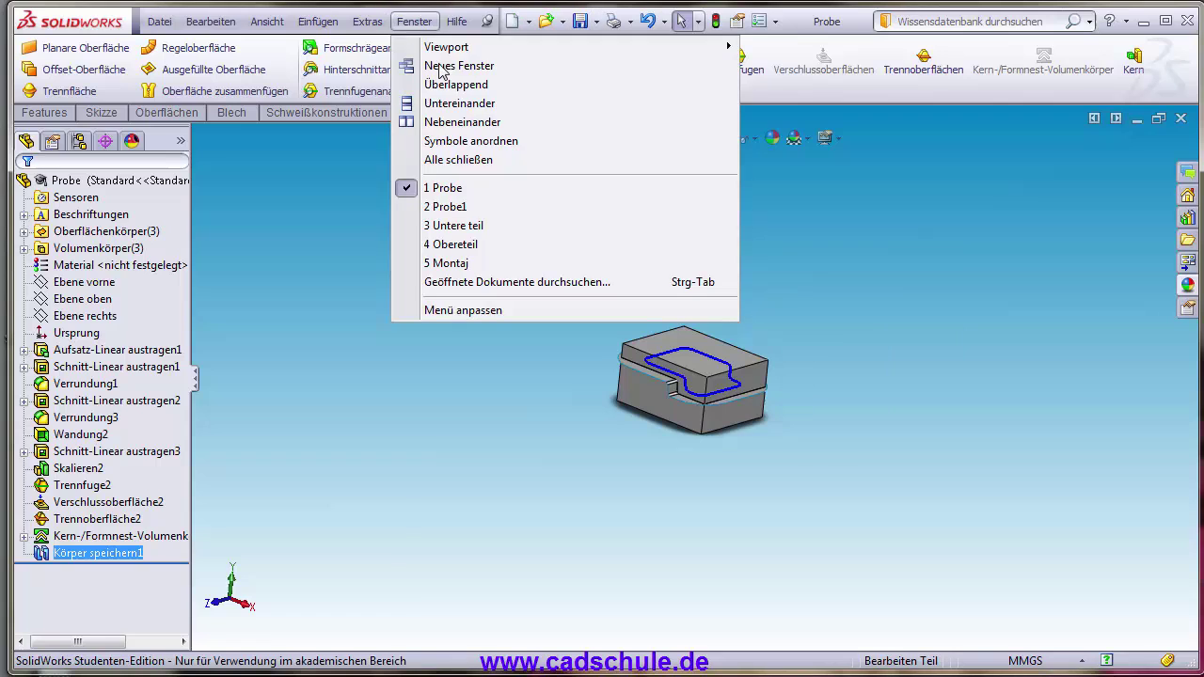
click(535, 264)
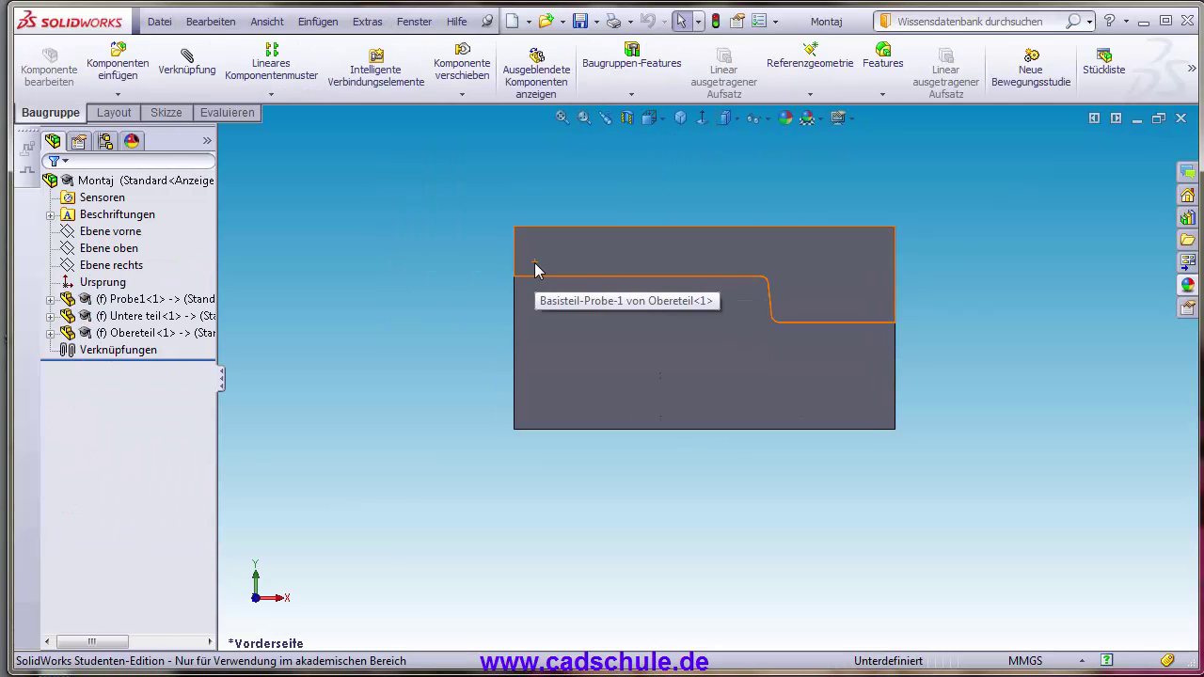
mouse_move(745, 252)
middle_down()
mouse_move(718, 332)
mouse_move(732, 308)
middle_up()
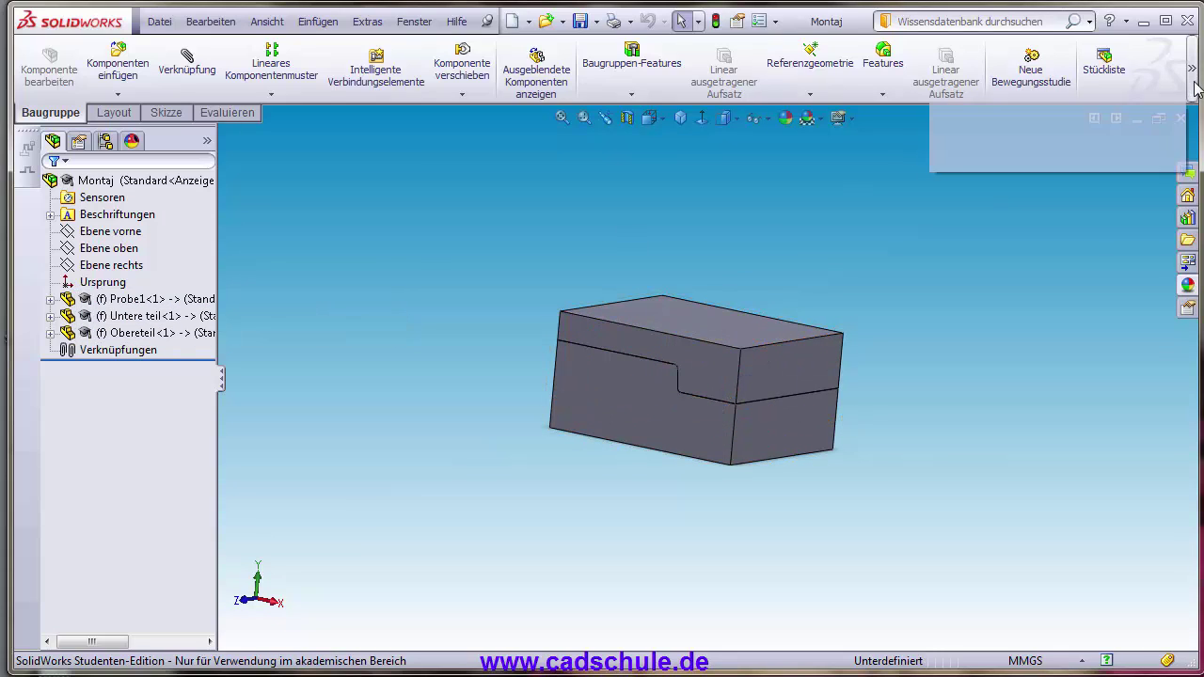
- Create an exploded view lifting the Obereteil block above the Untere teil block
click(1018, 158)
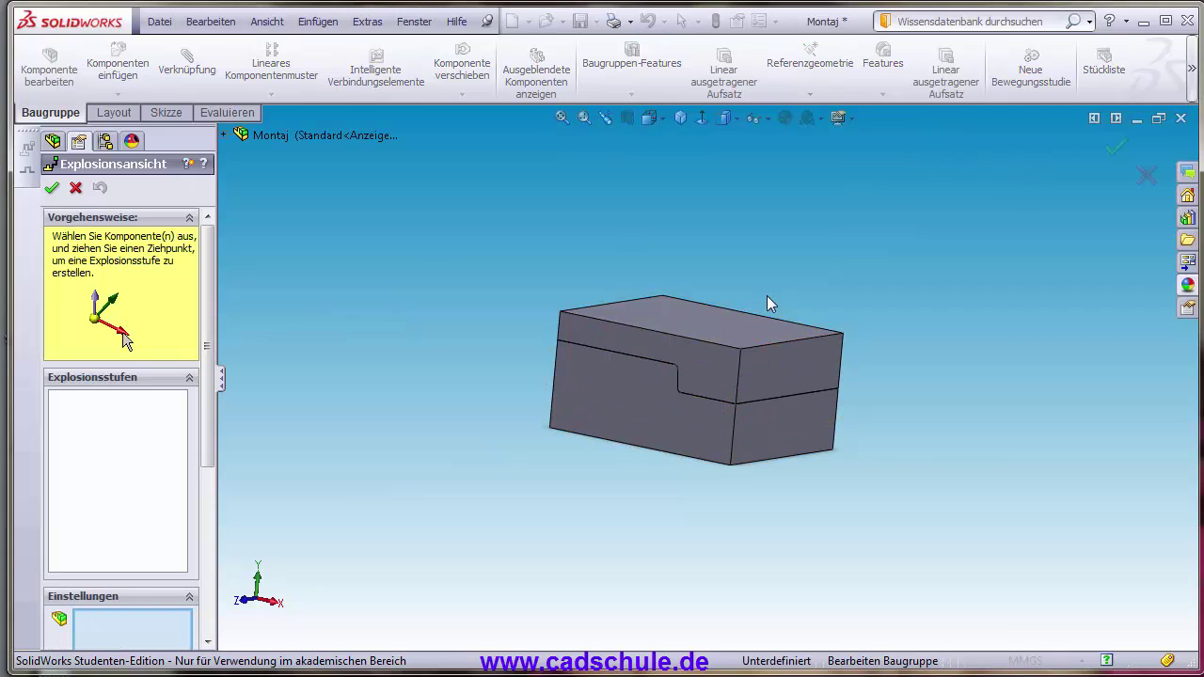
click(710, 368)
middle_drag(710, 368, 938, 420)
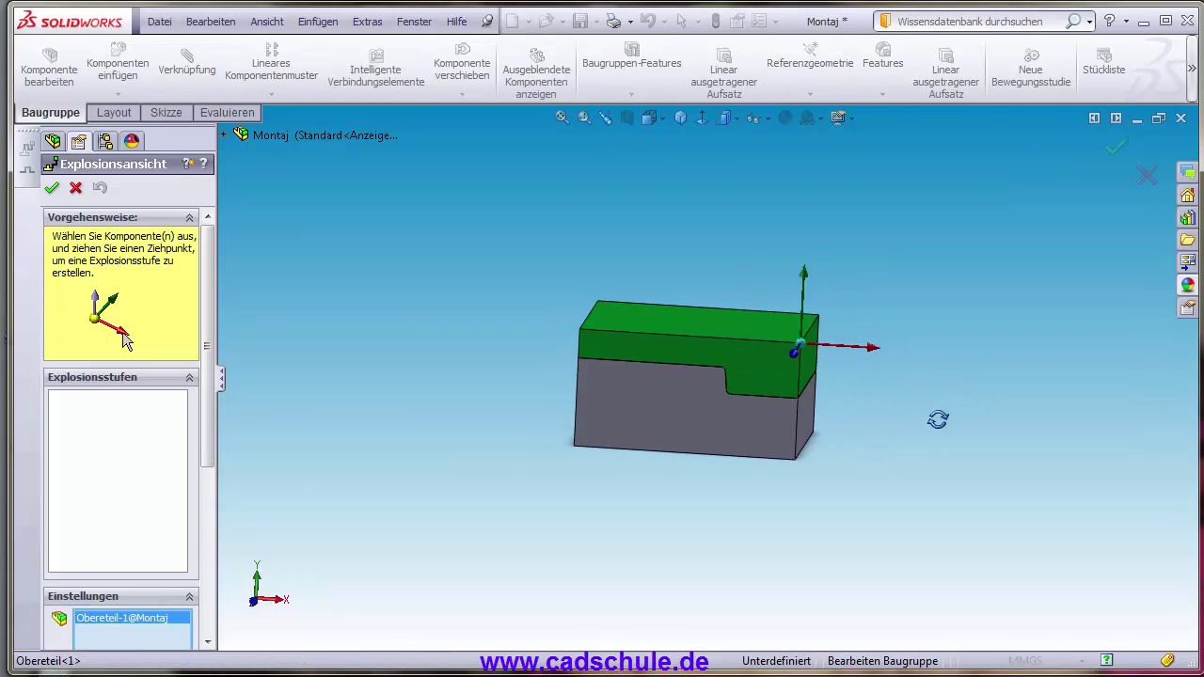
drag(805, 274, 805, 145)
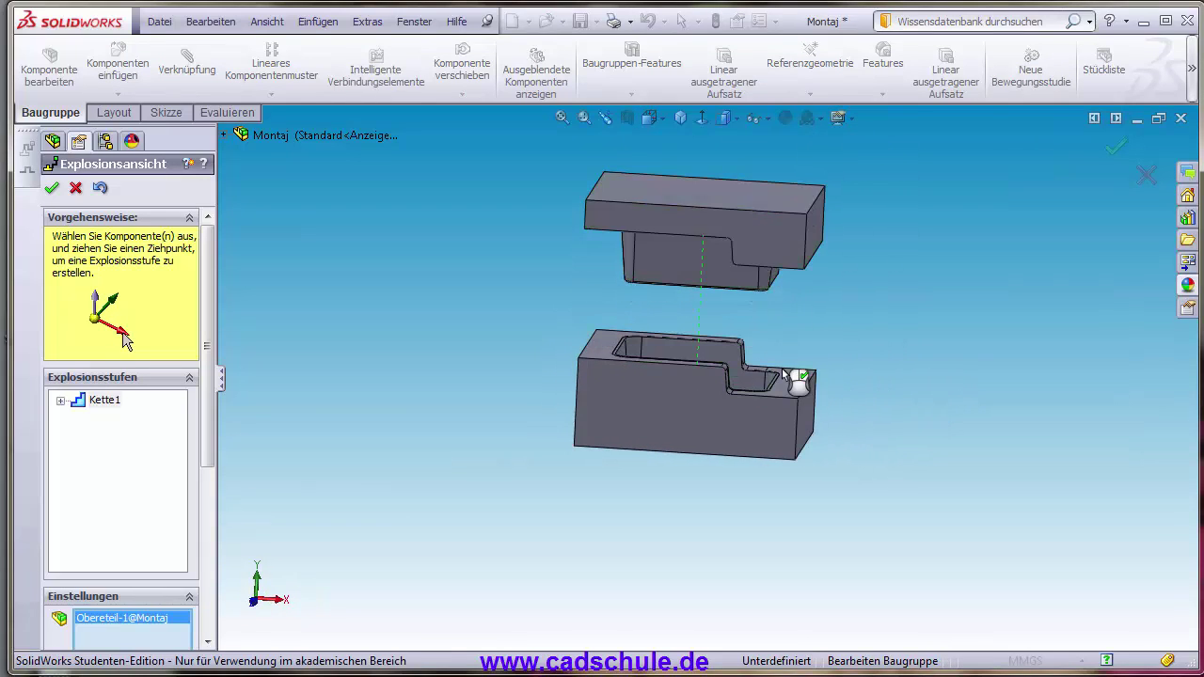
middle_drag(768, 418, 747, 441)
click(747, 440)
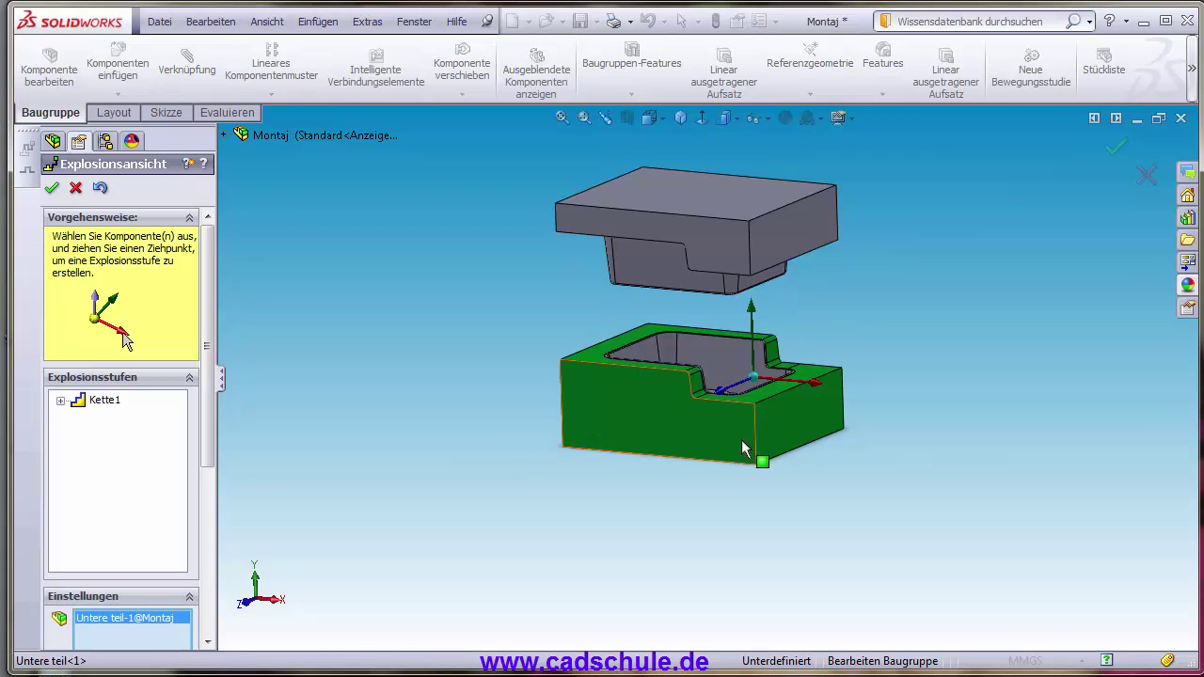
click(1144, 181)
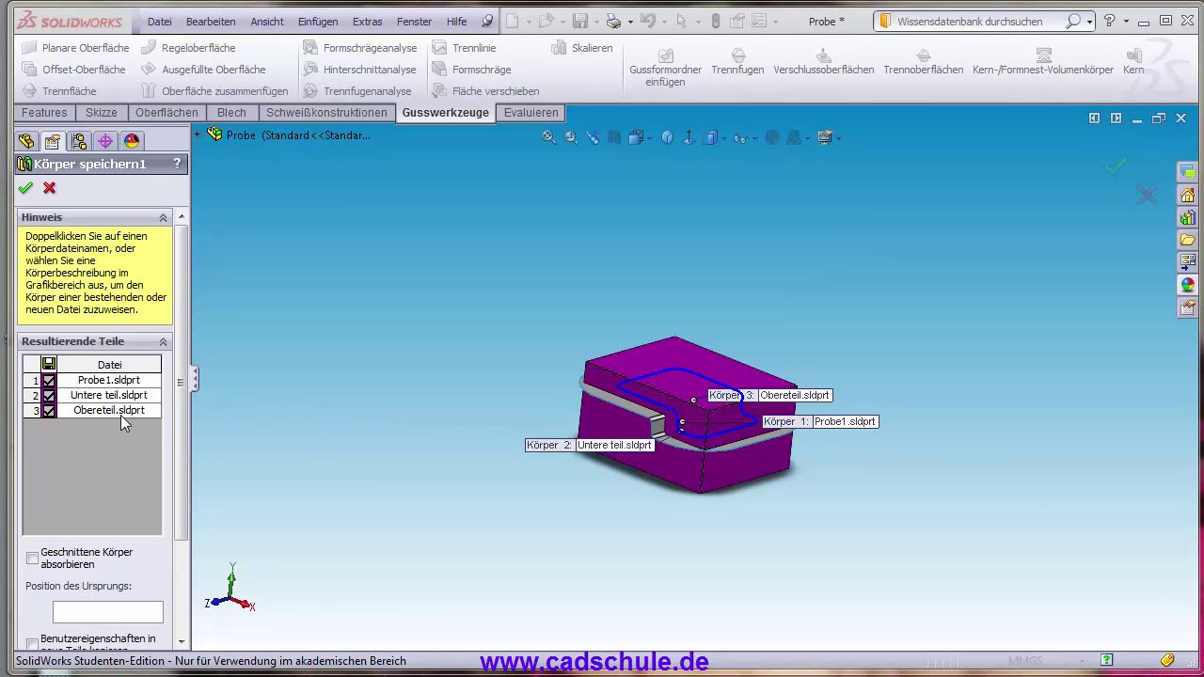
- Browse for the assembly save location and close the dialog with the existing Montaj name
scroll(176, 427, down, 3)
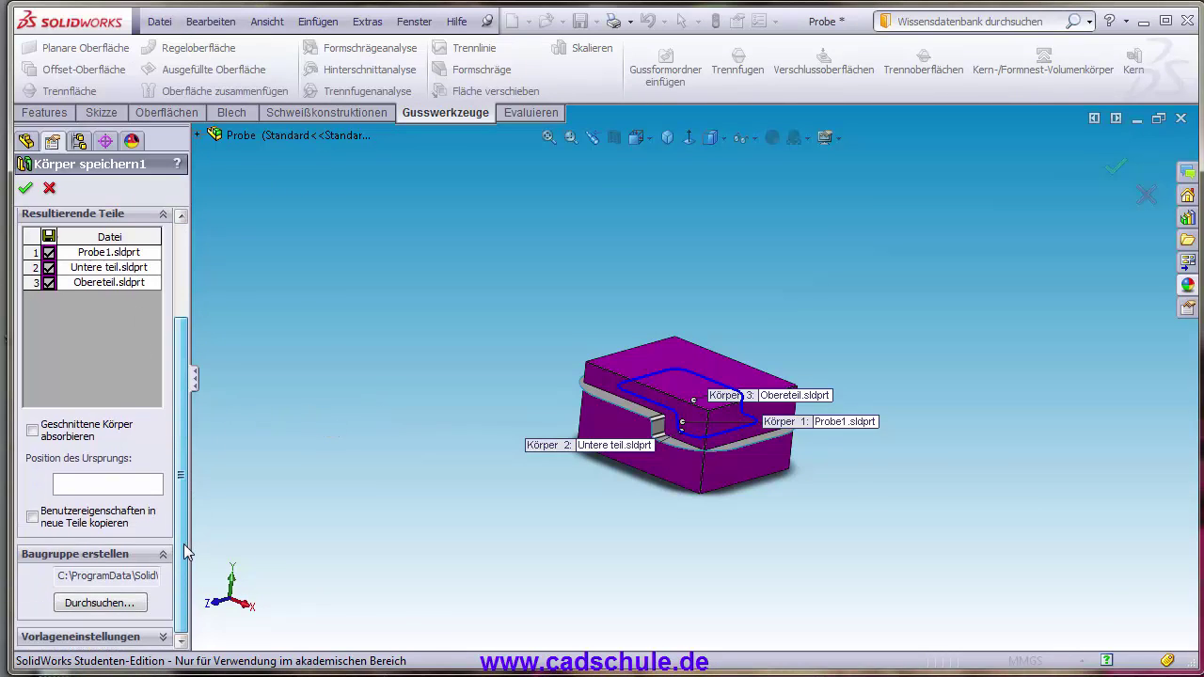
click(106, 604)
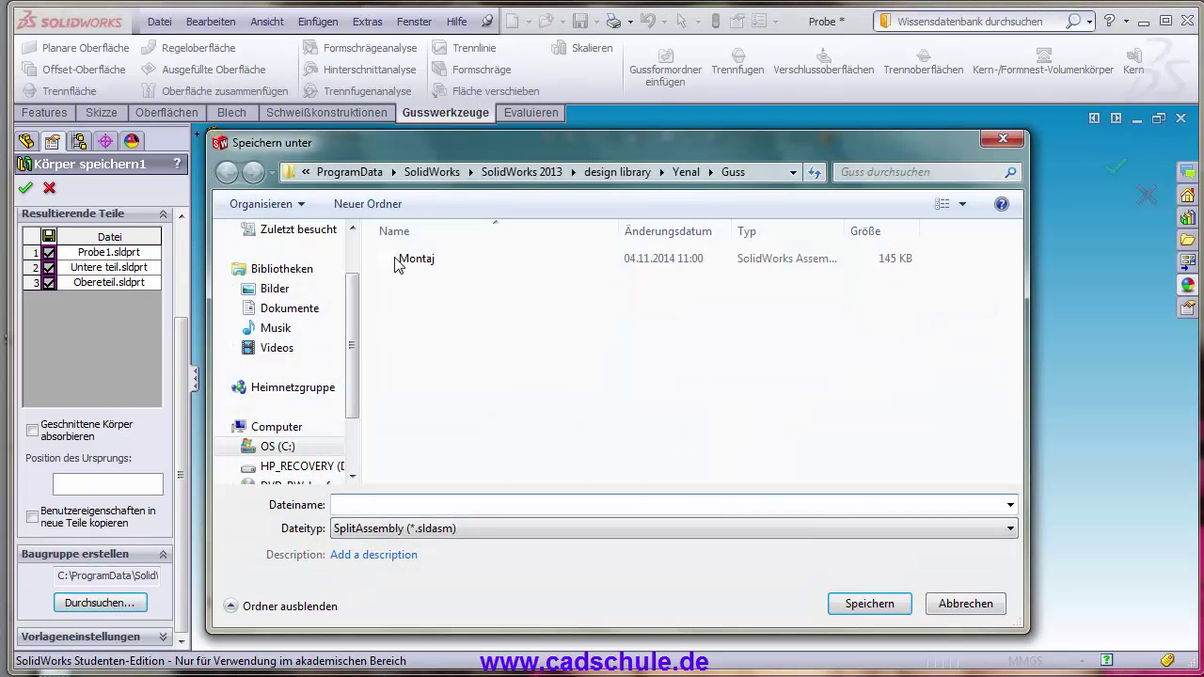
click(401, 263)
double_click(390, 502)
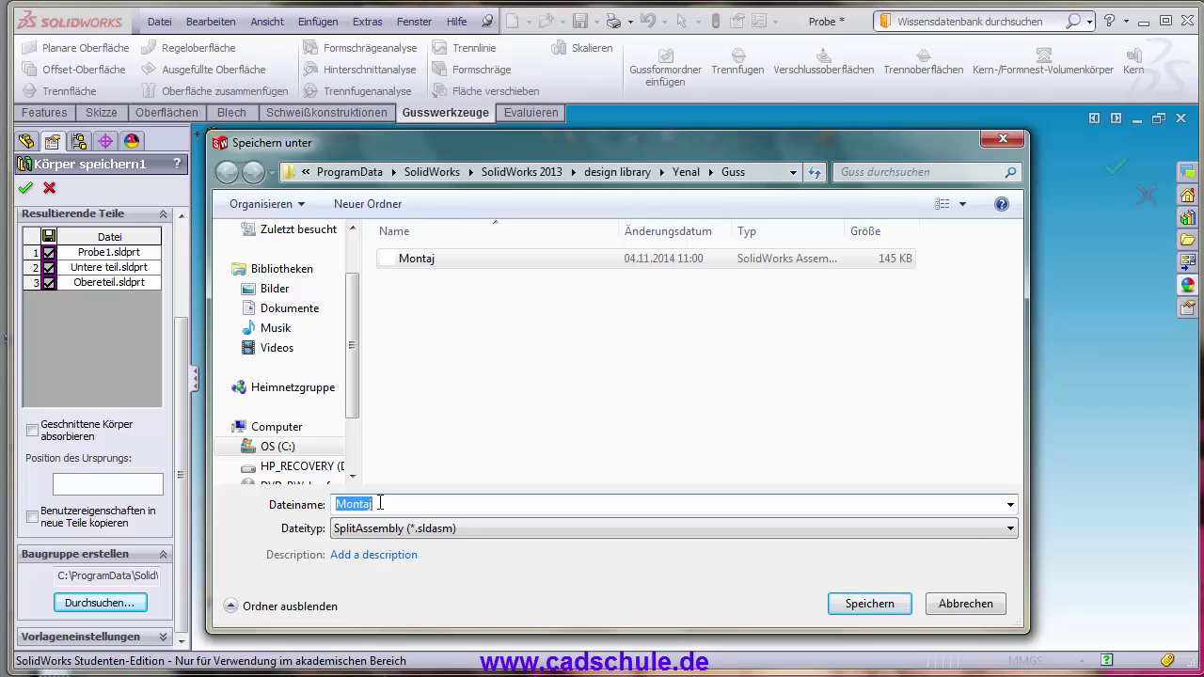
key(Return)
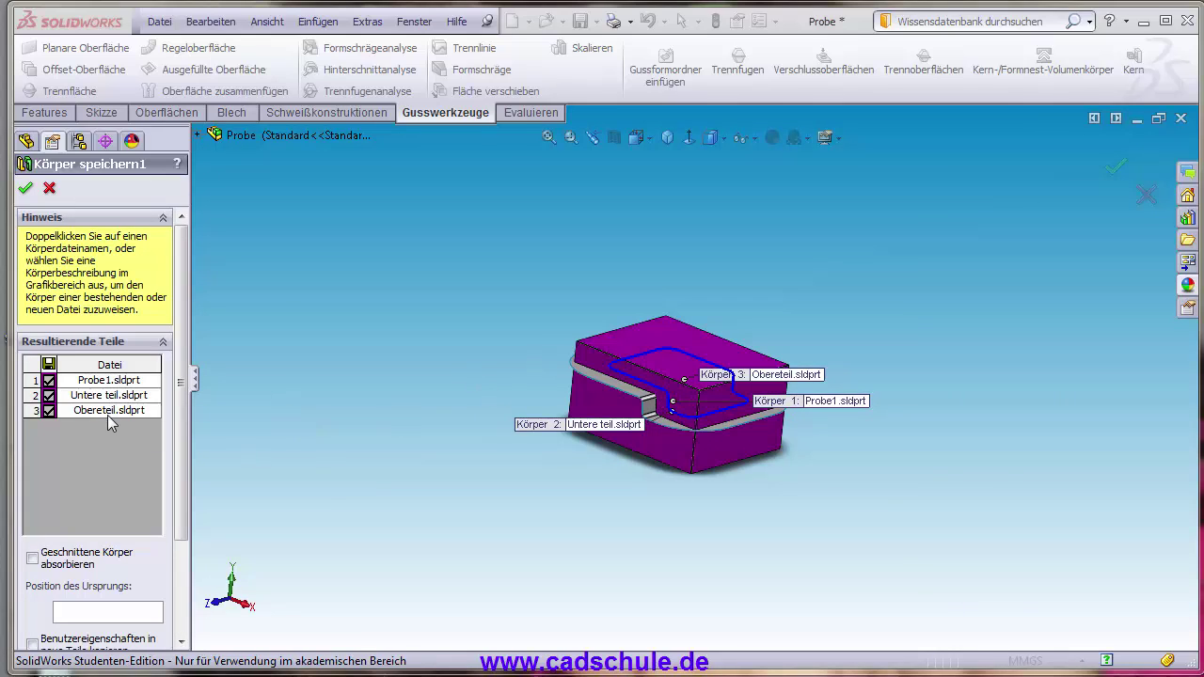
drag(179, 406, 181, 515)
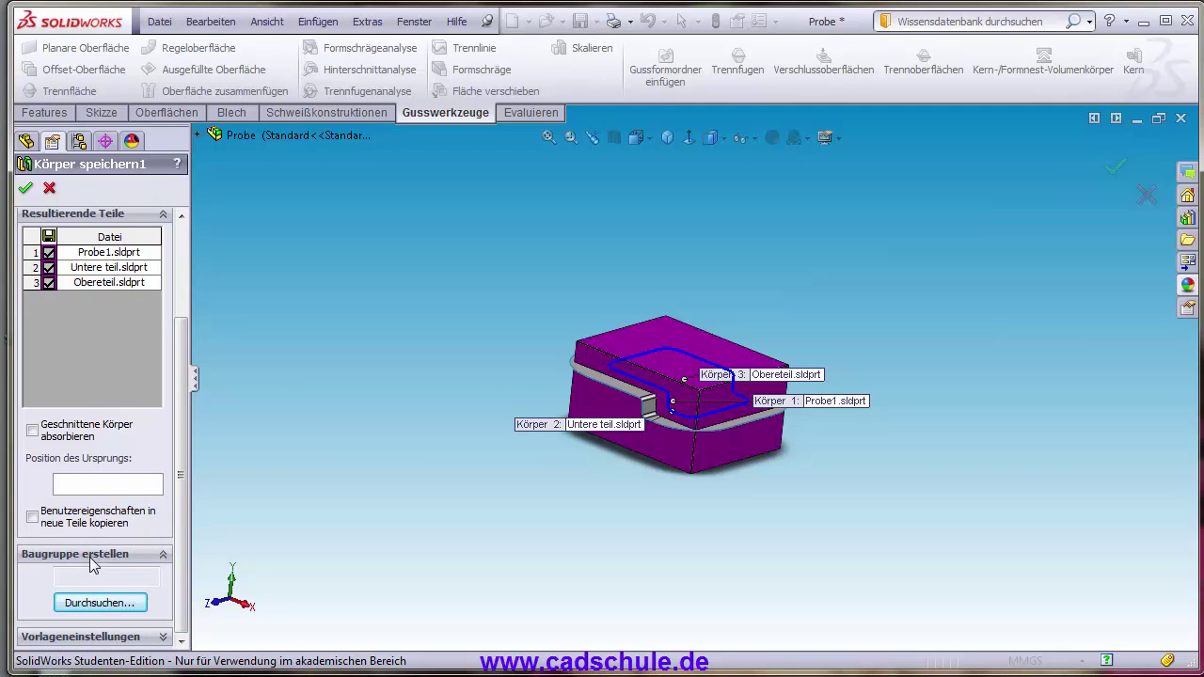
- Save the assembly as Erste teil, then rebuild and save the Probe part
click(111, 604)
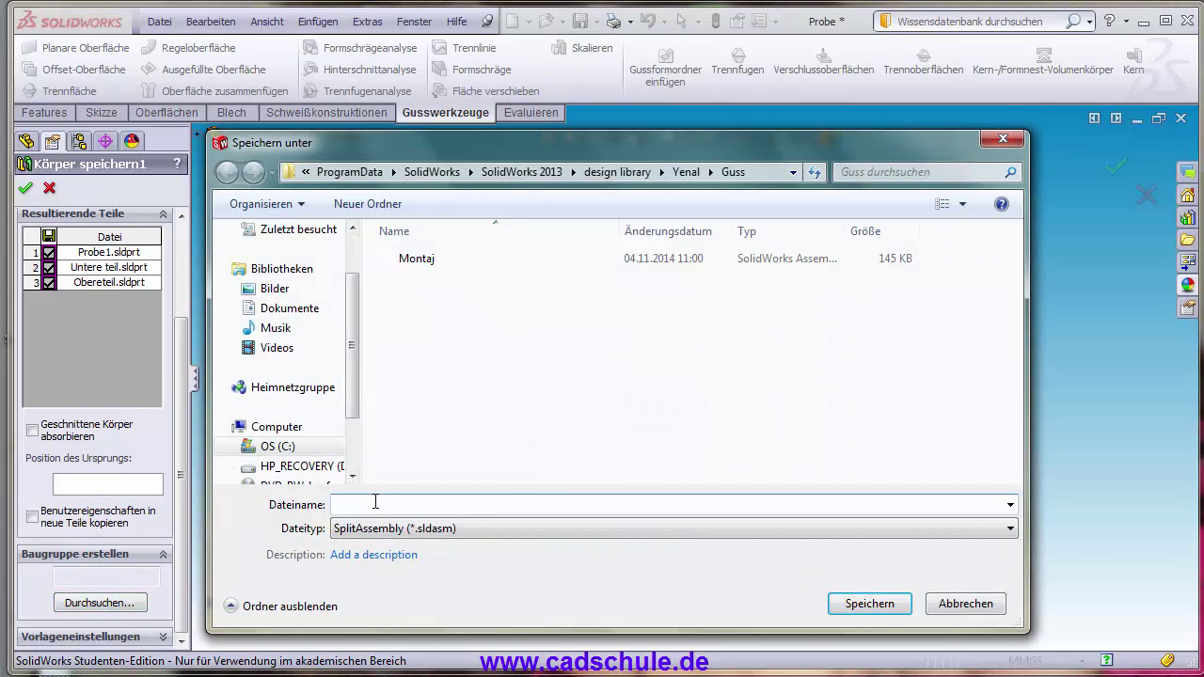
text(Erste)
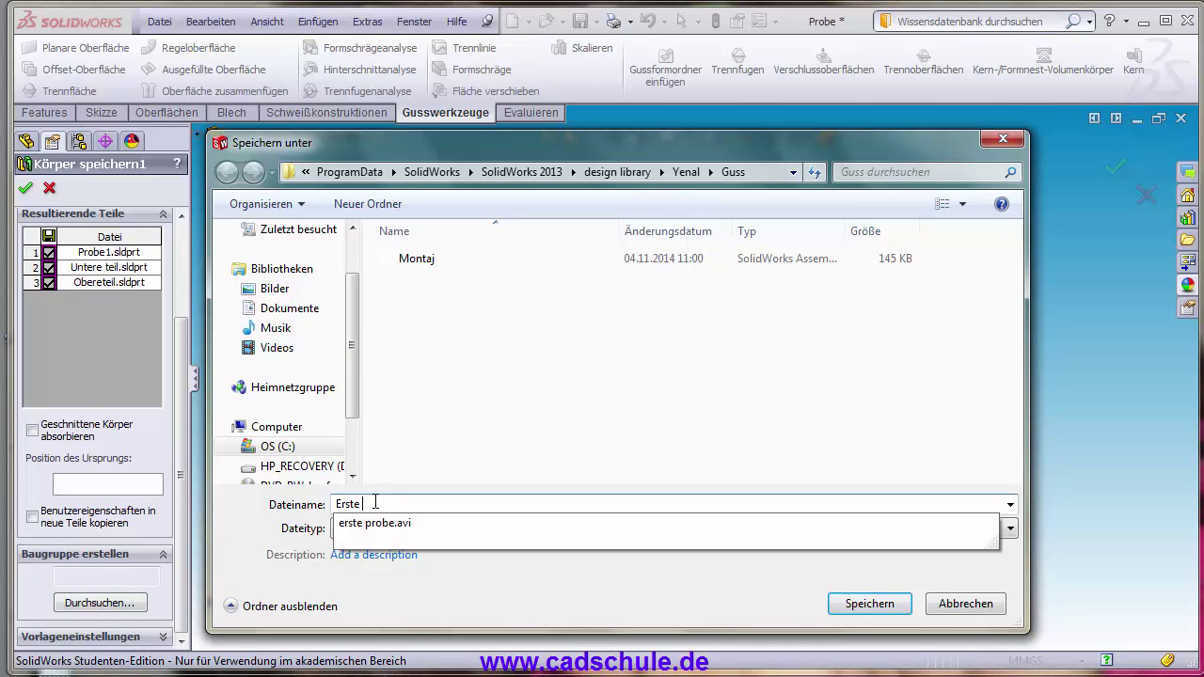
text(teil)
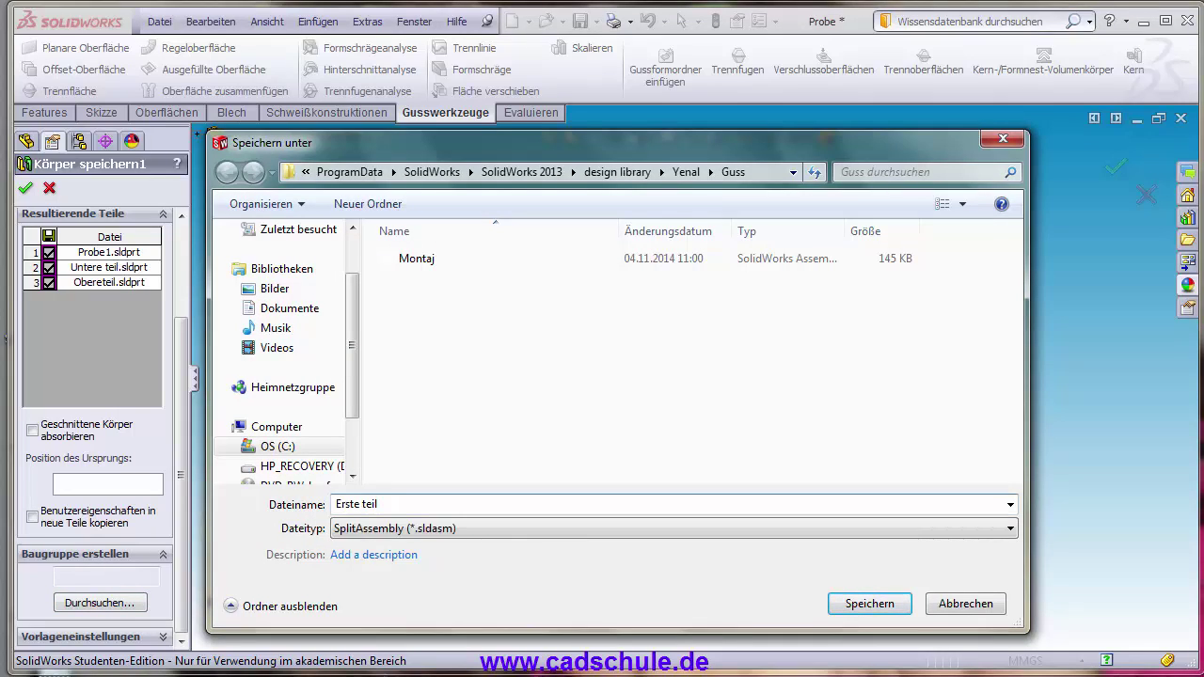
click(871, 604)
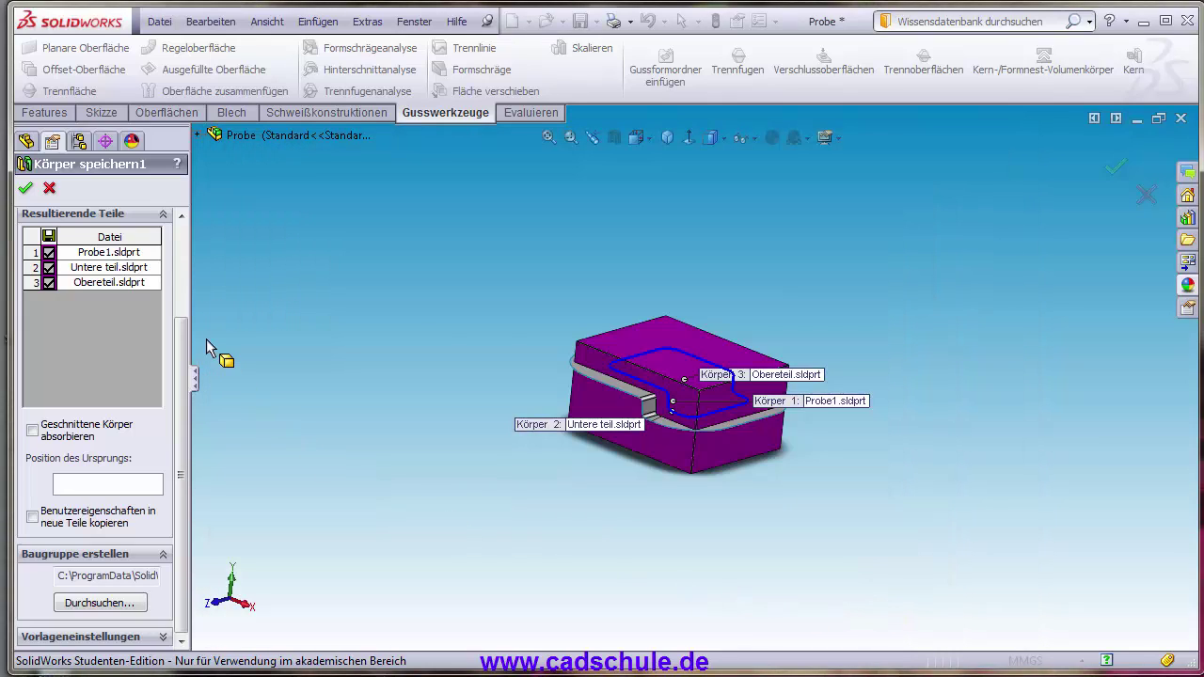
scroll(607, 334, up, 3)
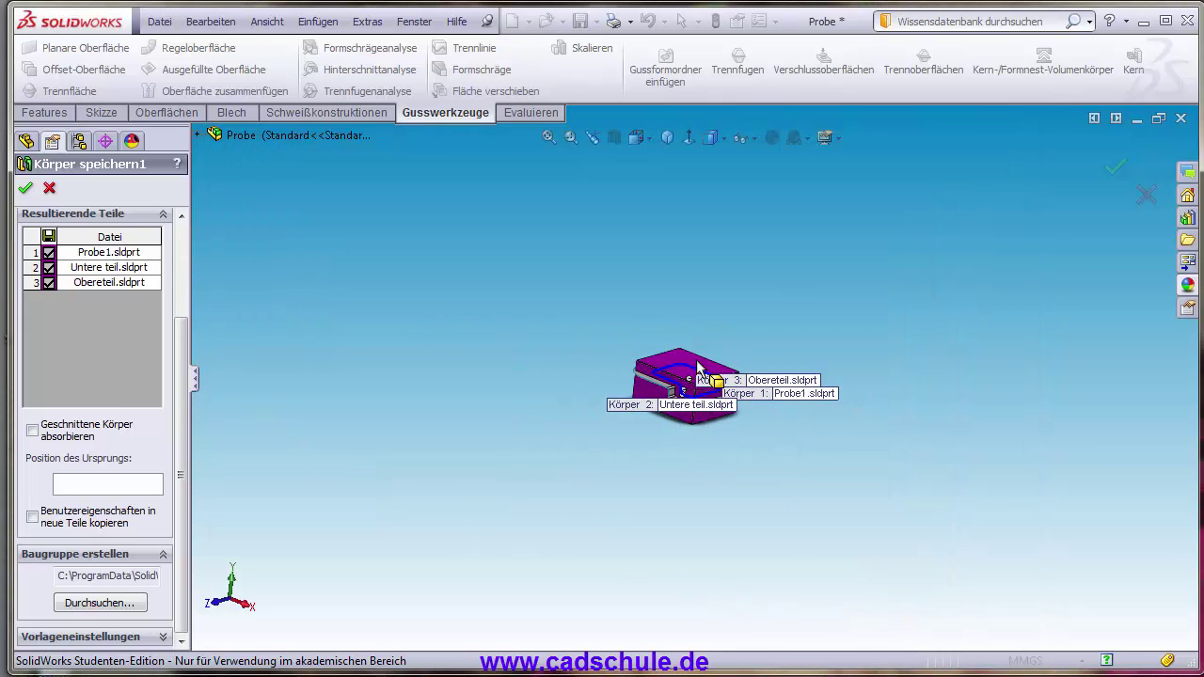
scroll(519, 344, down, 2)
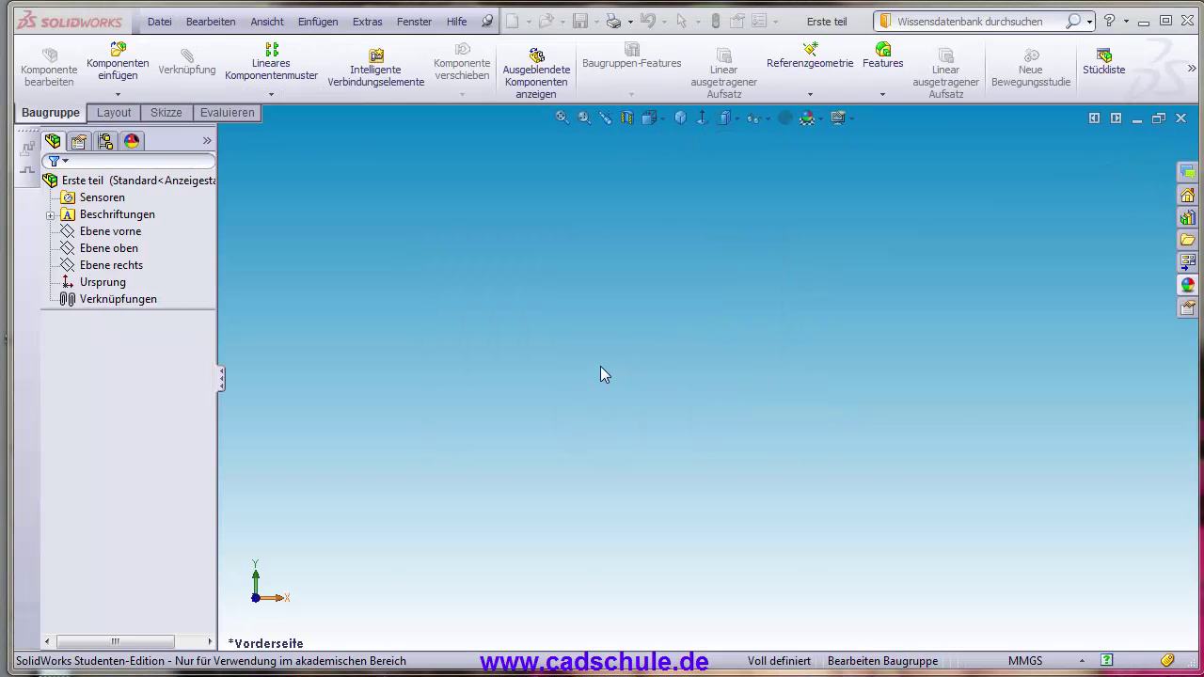
click(647, 416)
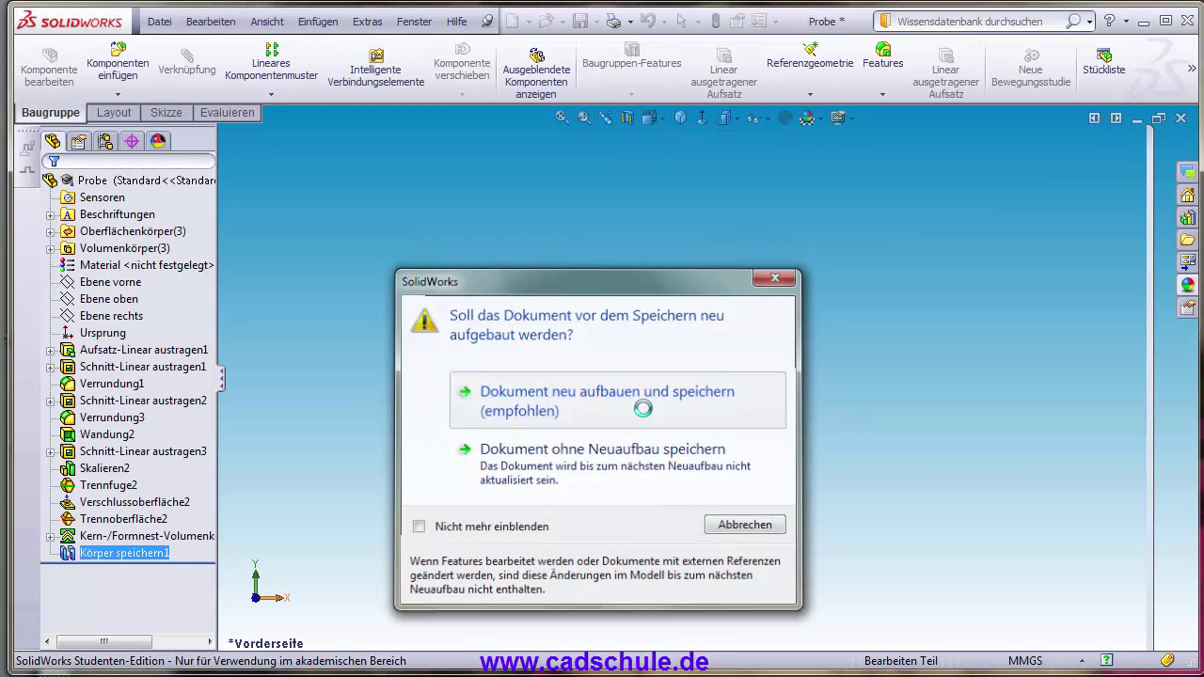
scroll(753, 399, down, 3)
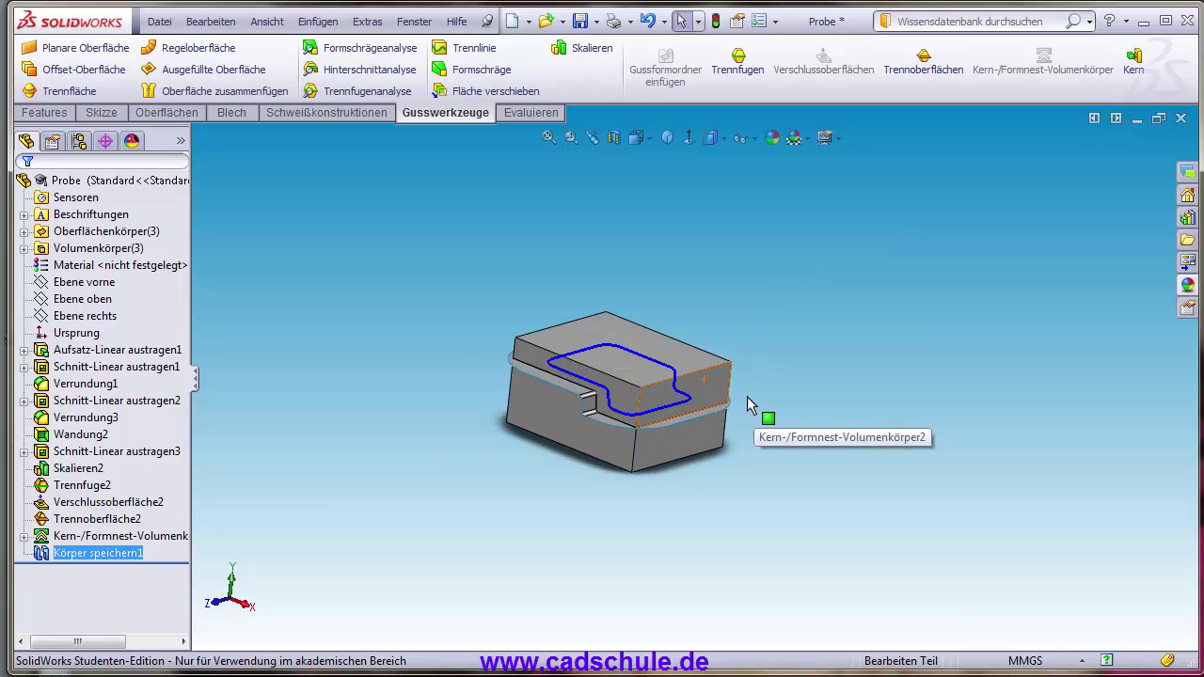
- Switch to the Erste teil assembly window and orbit it to an angled 3D view
click(407, 27)
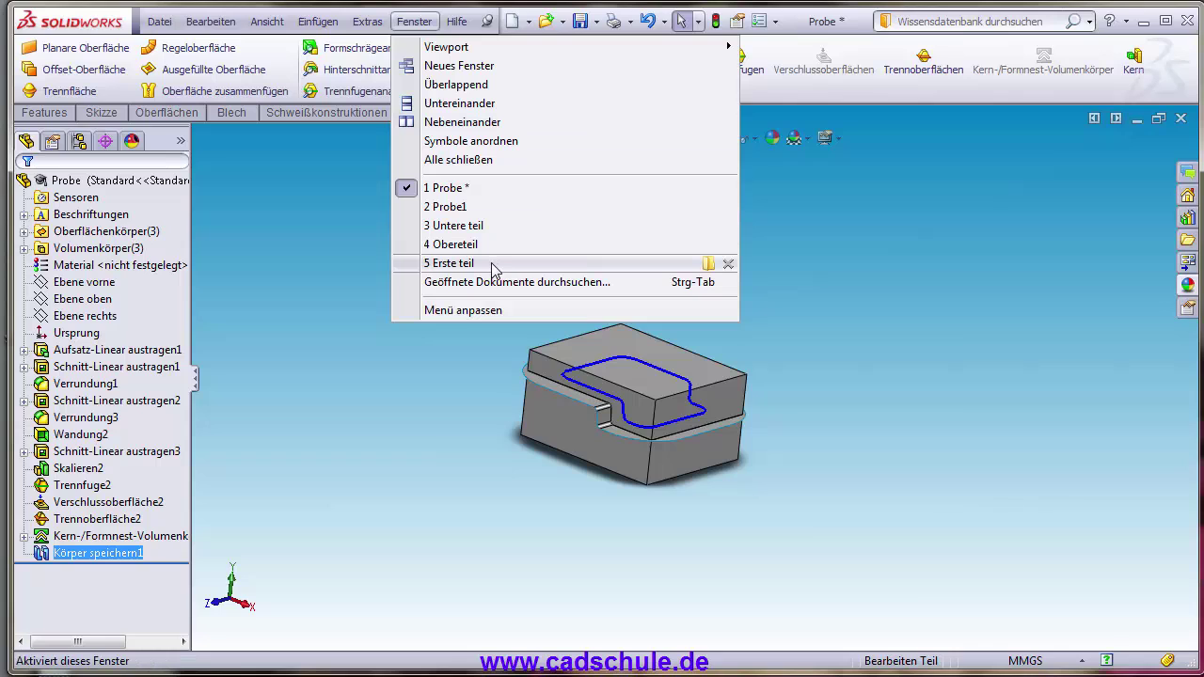
mouse_move(450, 264)
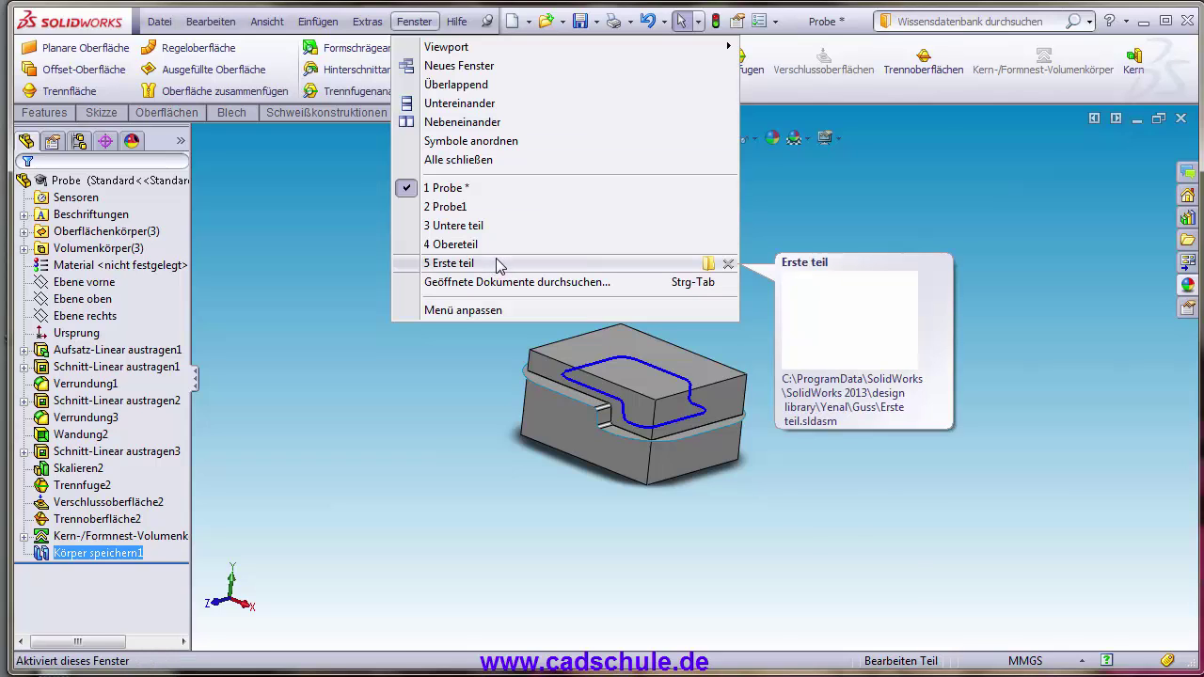
click(499, 267)
key(ctrl+1)
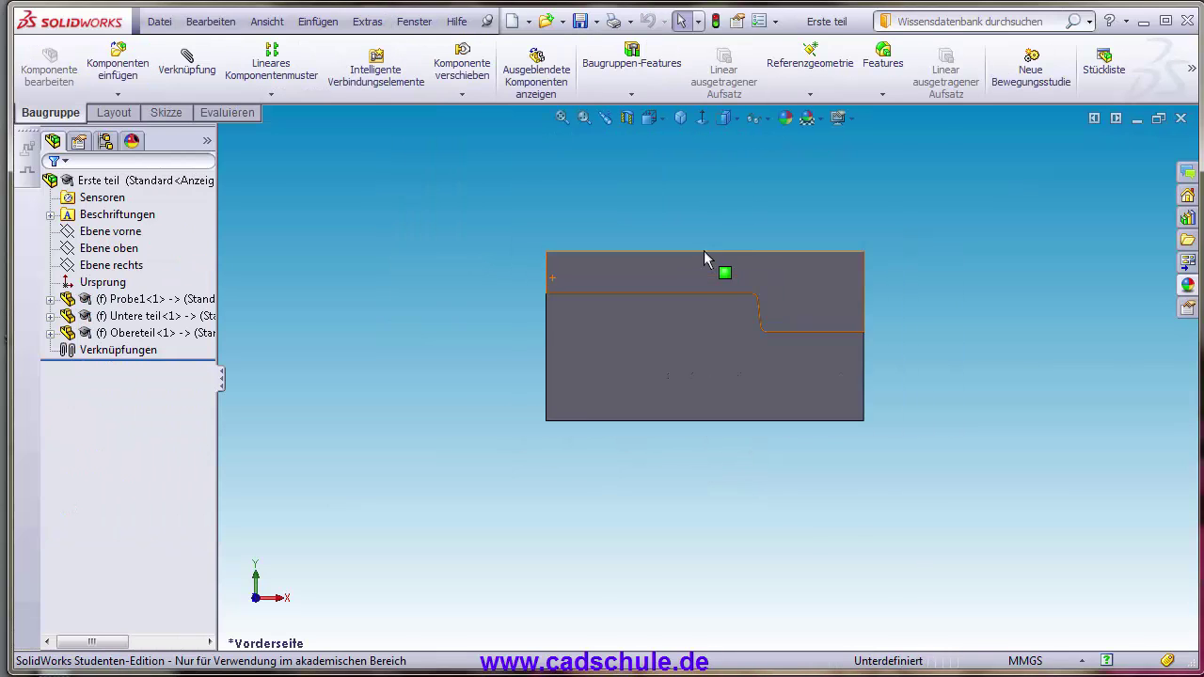
mouse_move(774, 245)
middle_down()
mouse_move(702, 278)
mouse_move(663, 401)
mouse_move(679, 419)
middle_up()
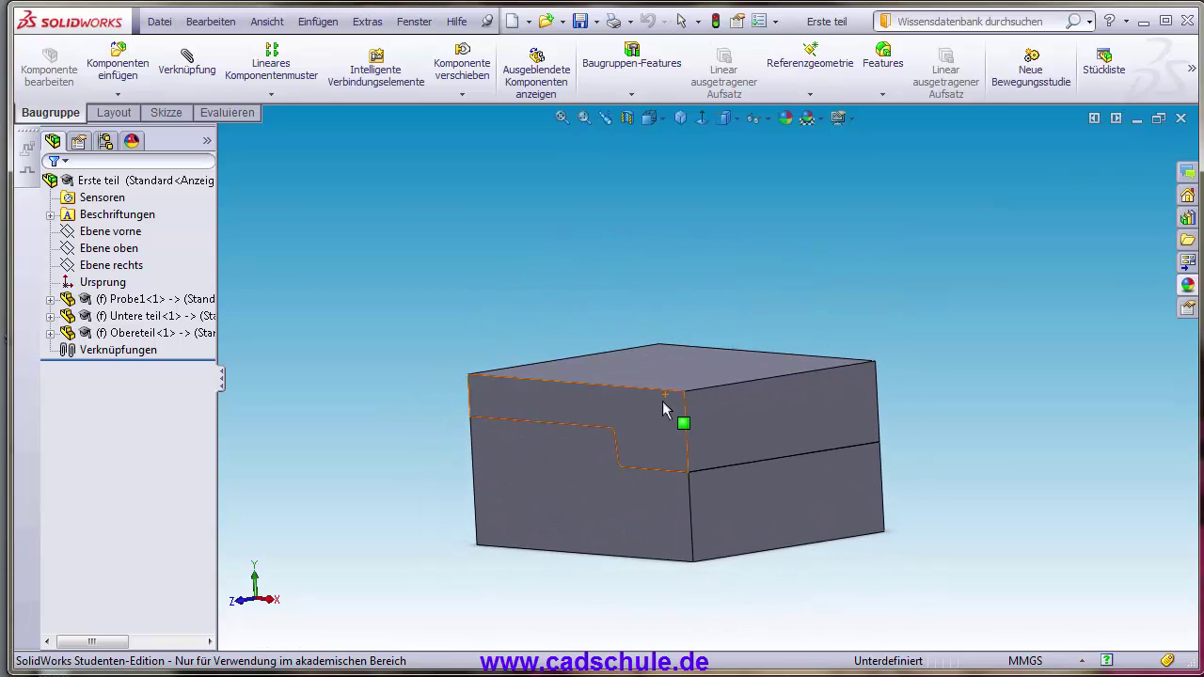
click(1190, 69)
- Begin the exploded view, lifting the upper block and lowering the lower block
click(1055, 152)
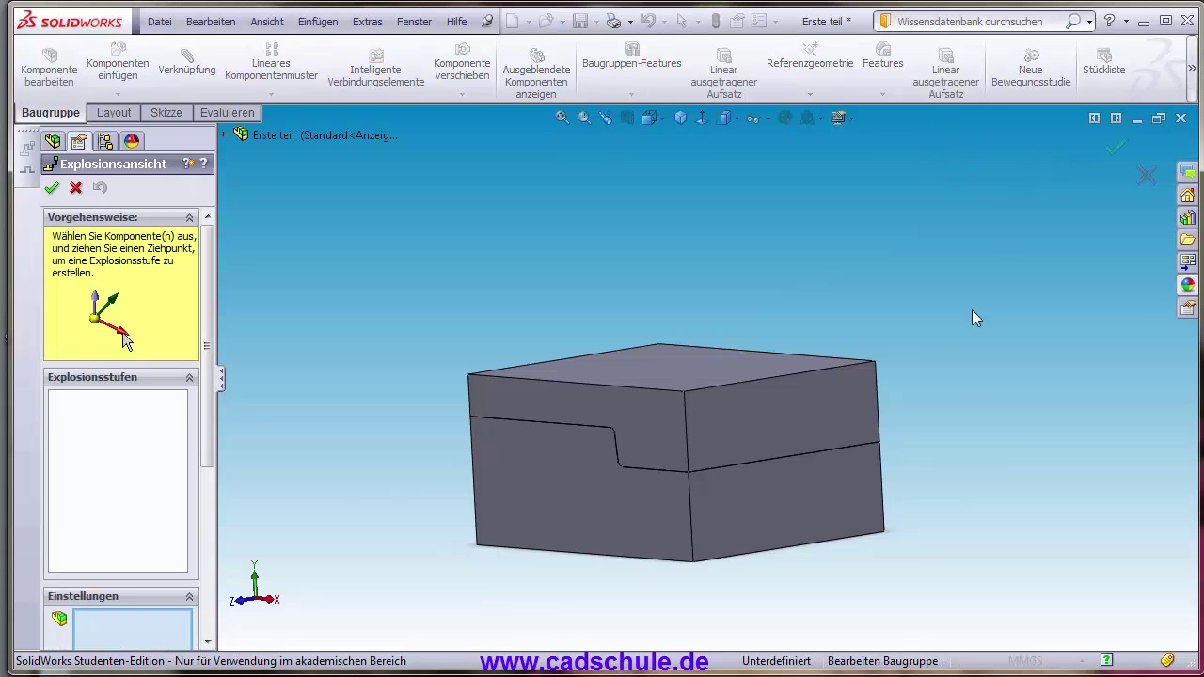
mouse_move(972, 318)
middle_down()
mouse_move(949, 398)
mouse_move(979, 383)
middle_up()
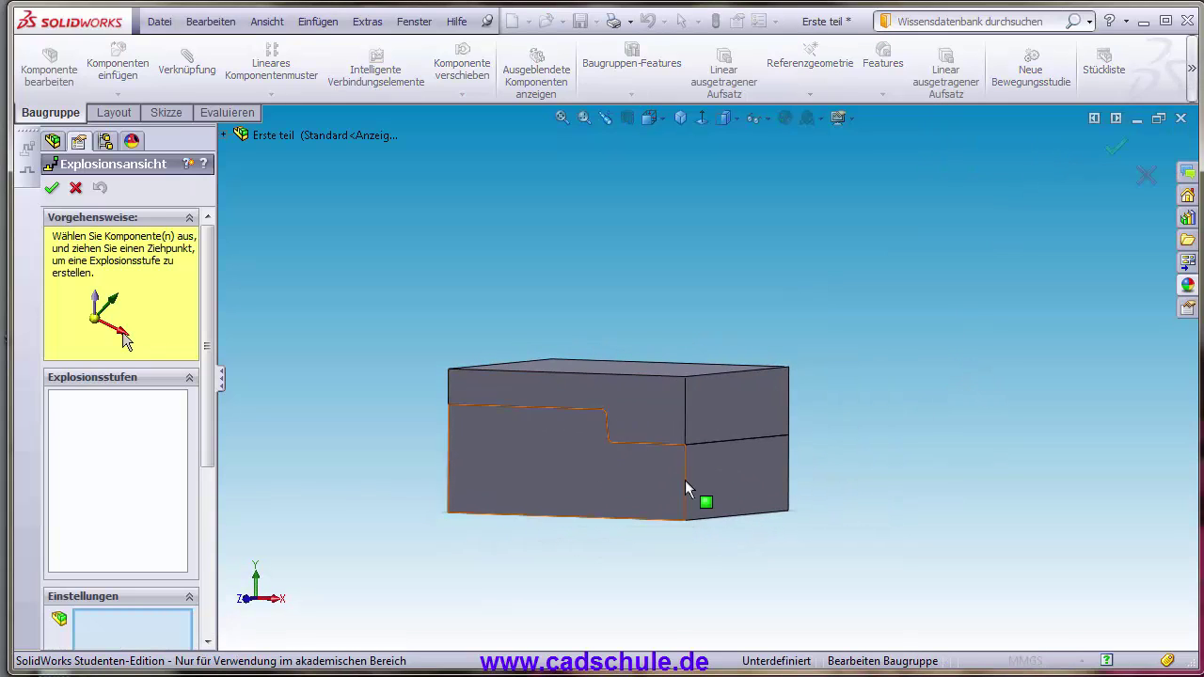
click(705, 400)
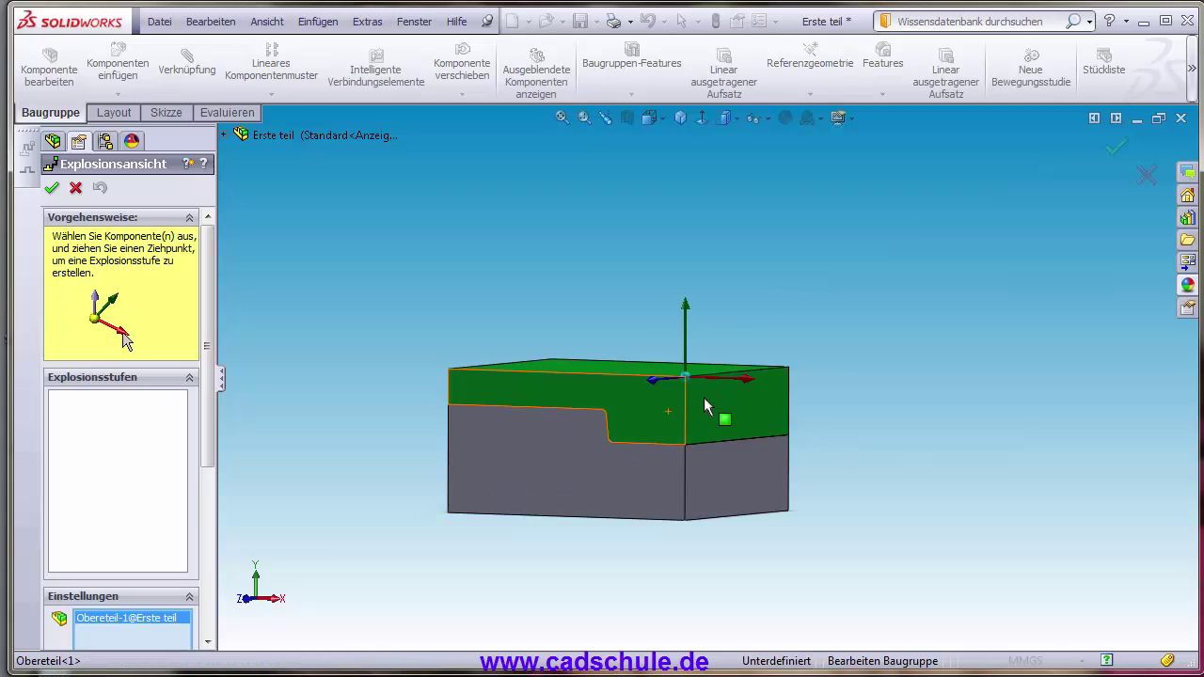
mouse_move(688, 313)
mouse_down()
mouse_move(721, 161)
mouse_move(721, 175)
mouse_up()
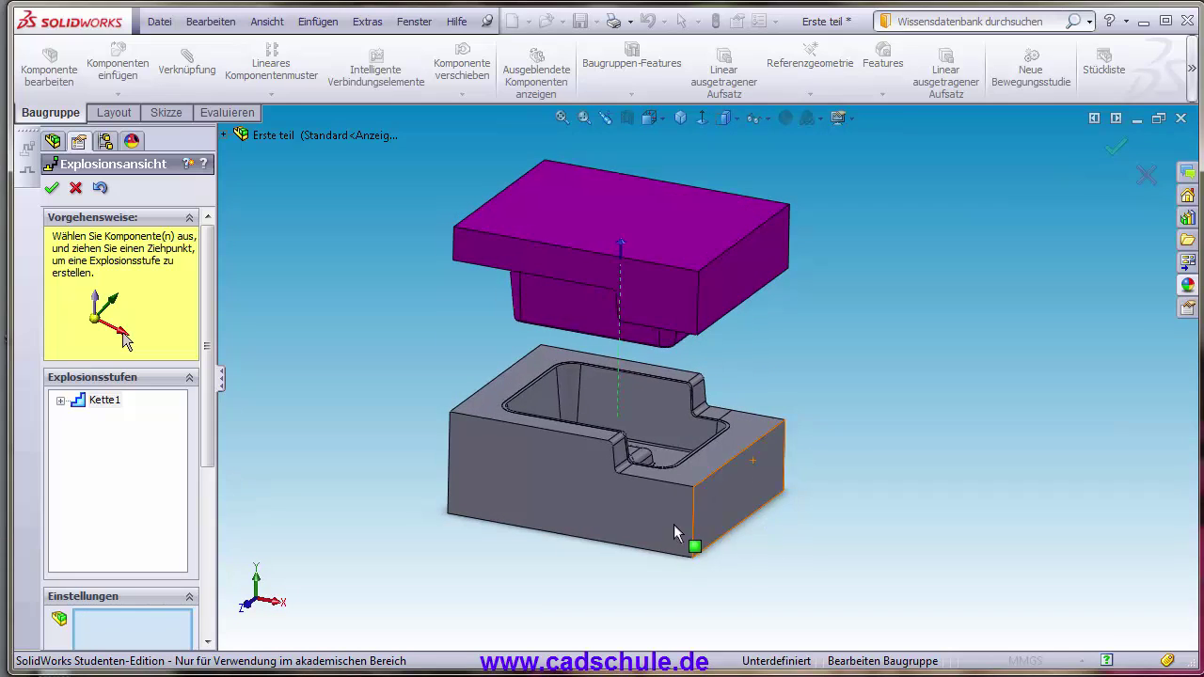
click(682, 551)
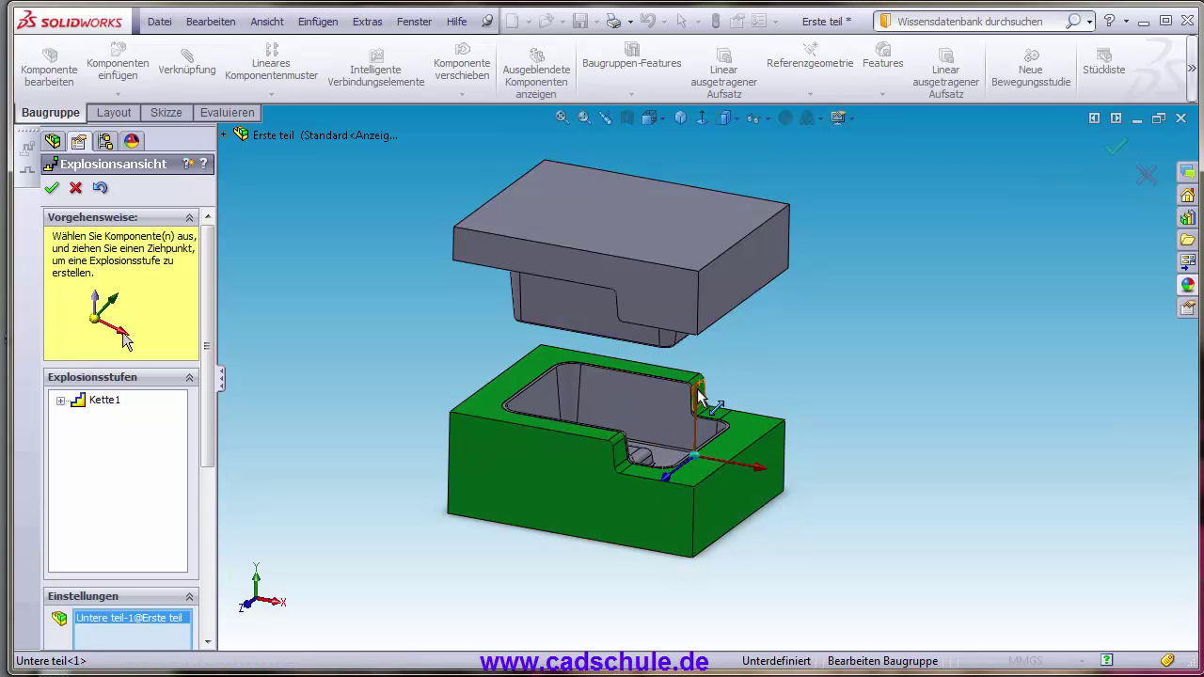
drag(698, 396, 698, 520)
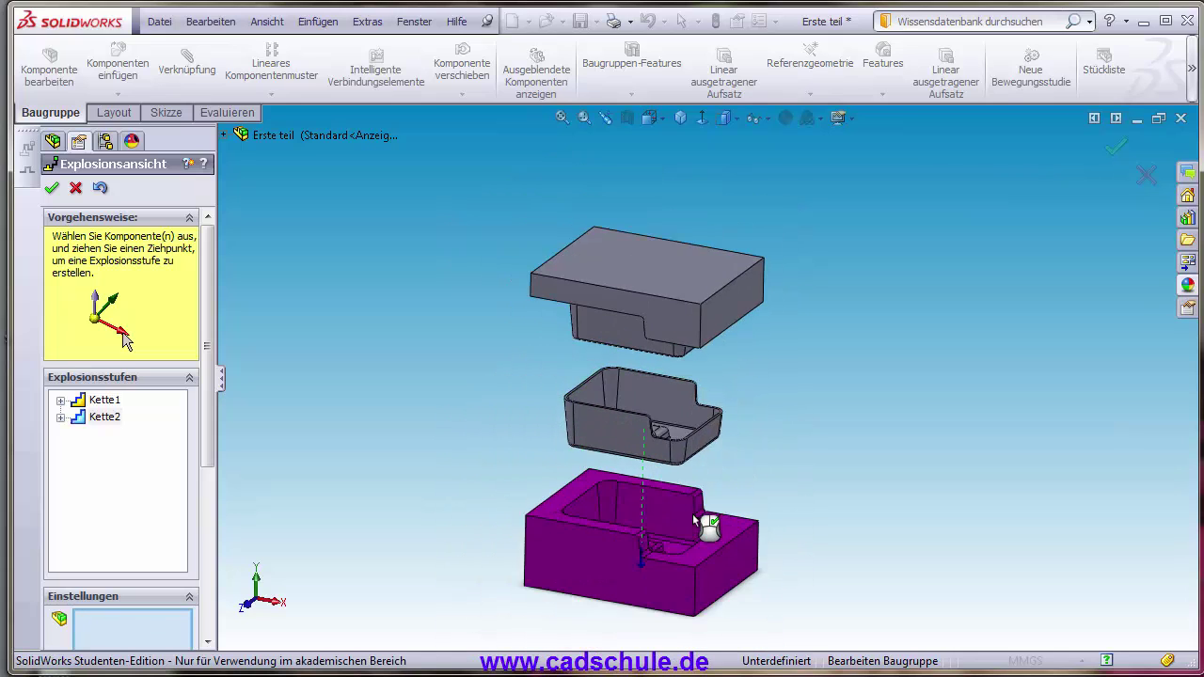
- Shift the Probe1 tray sideways, lower it about 117.81, and confirm the four-step explosion
click(624, 404)
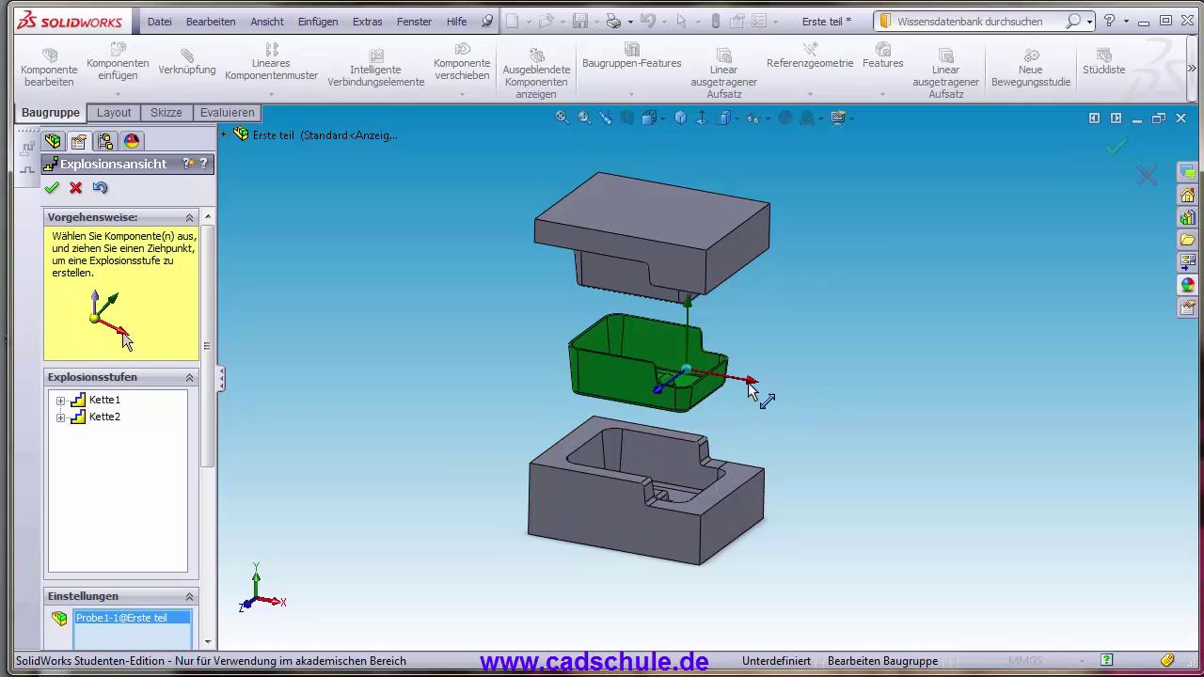
drag(753, 390, 1082, 442)
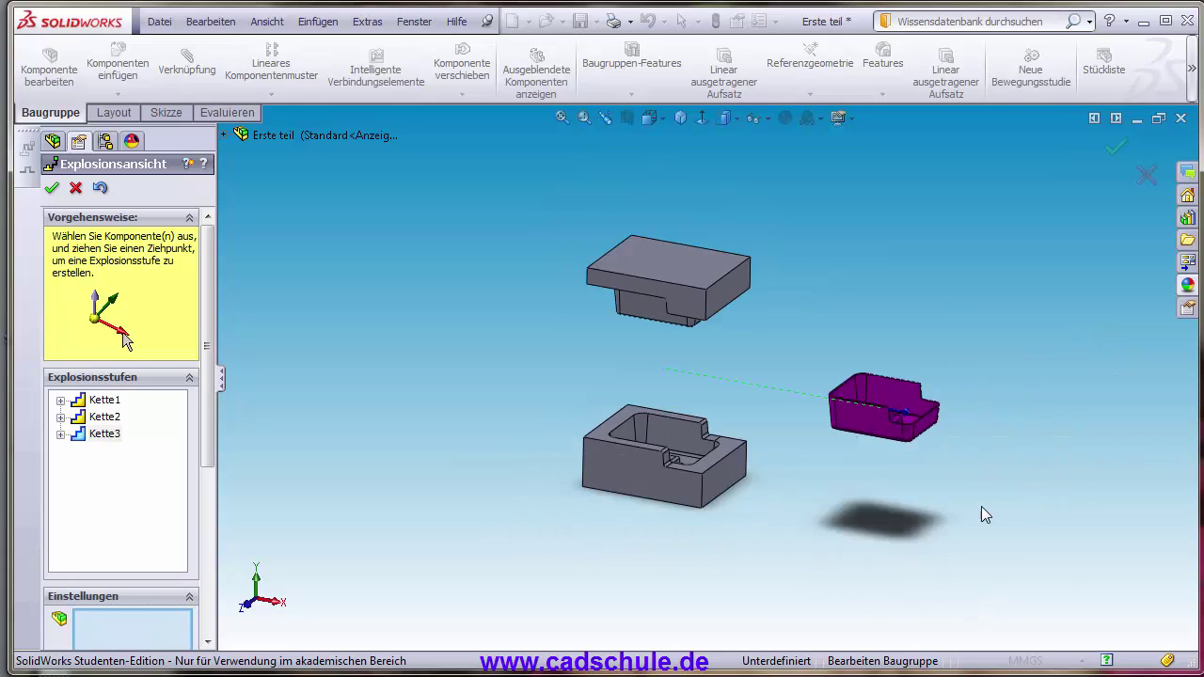
middle_drag(982, 508, 989, 424)
click(866, 396)
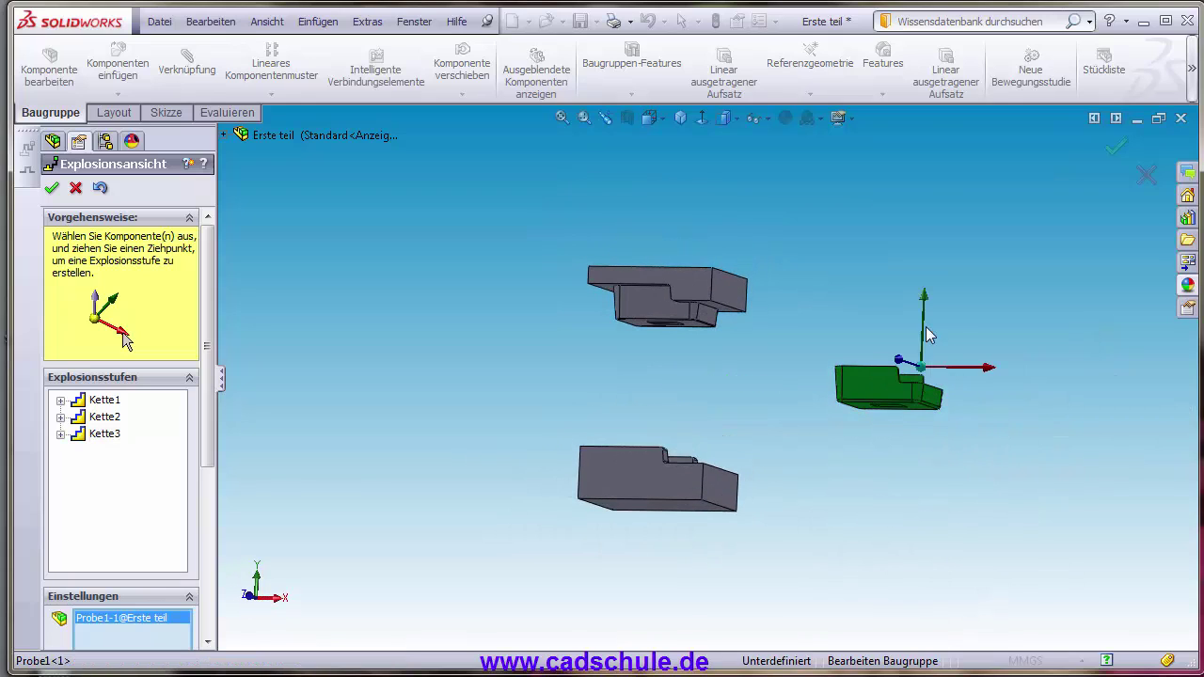
drag(924, 300, 931, 409)
middle_drag(990, 542, 949, 625)
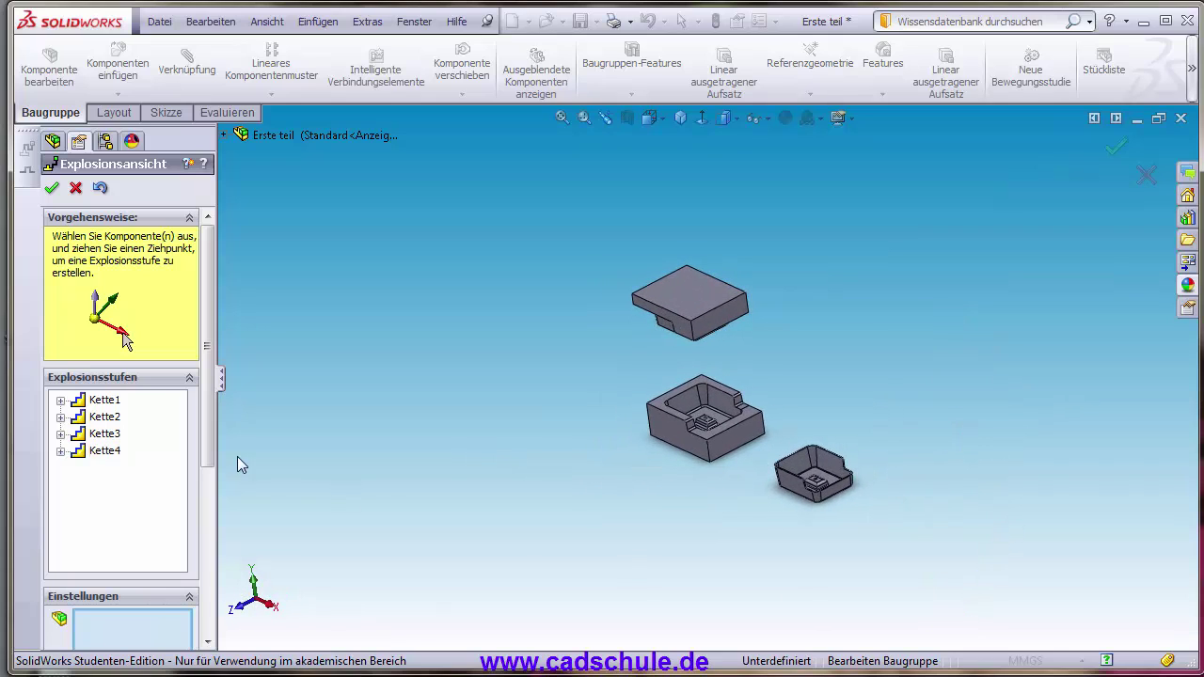
click(52, 188)
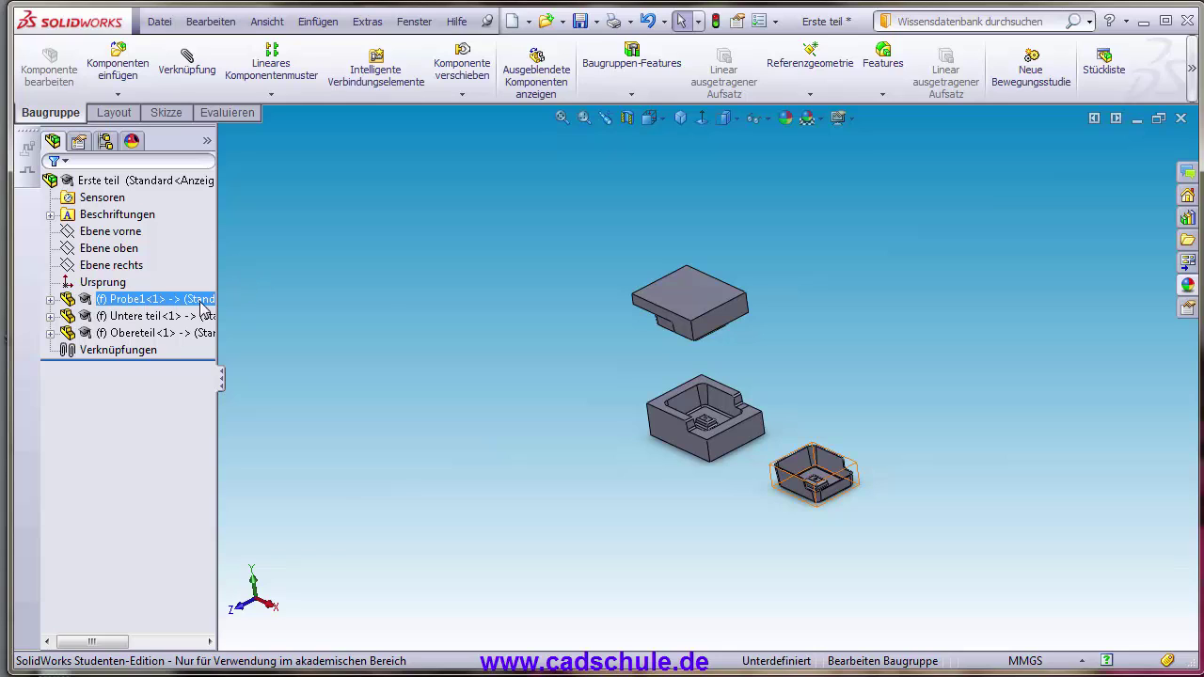
- Orbit and zoom the exploded Erste teil assembly to a more frontal view
right_click(104, 184)
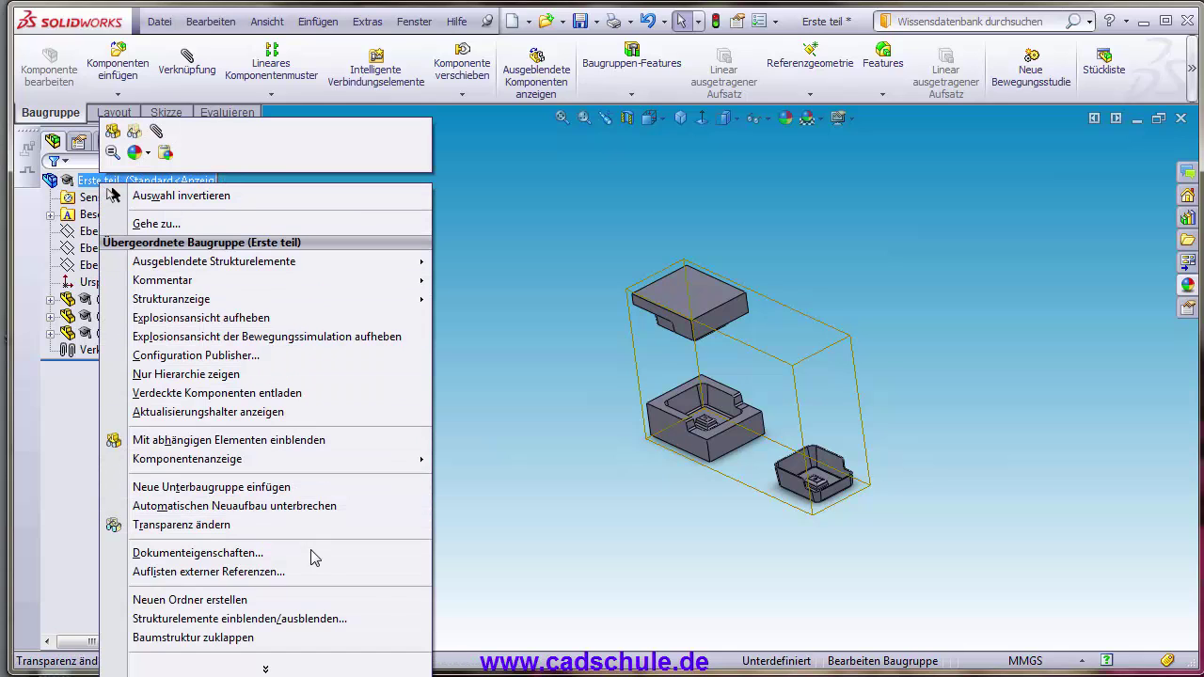
click(554, 502)
middle_drag(555, 434, 636, 386)
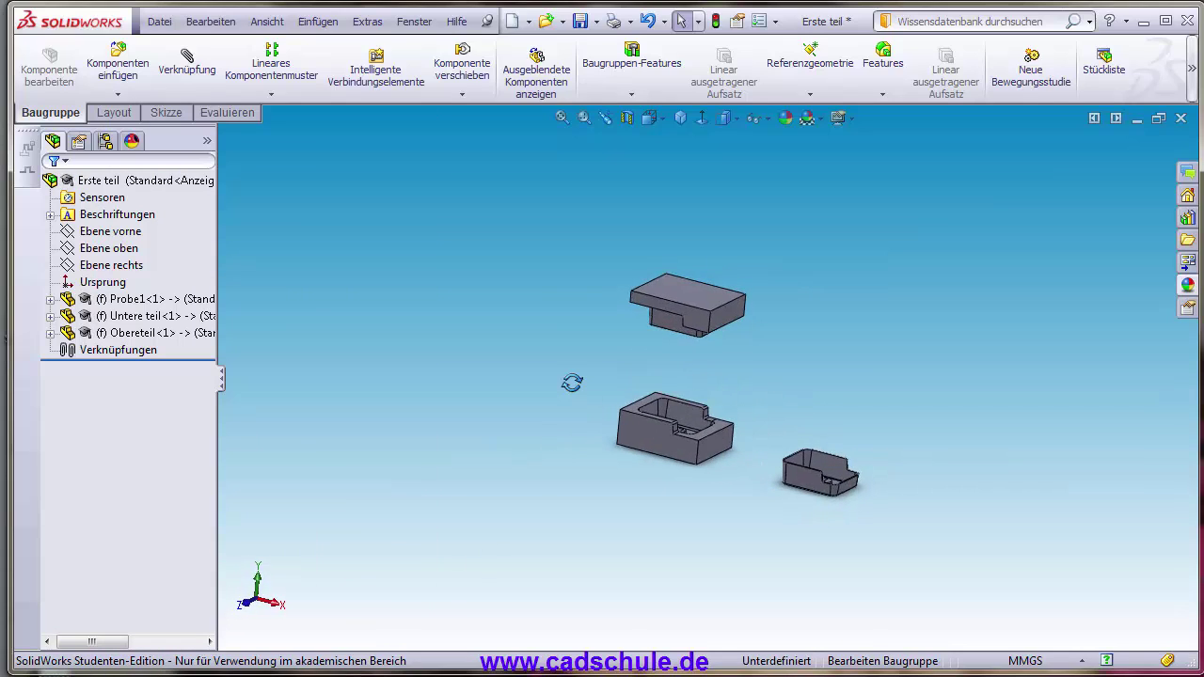
scroll(743, 395, down, 3)
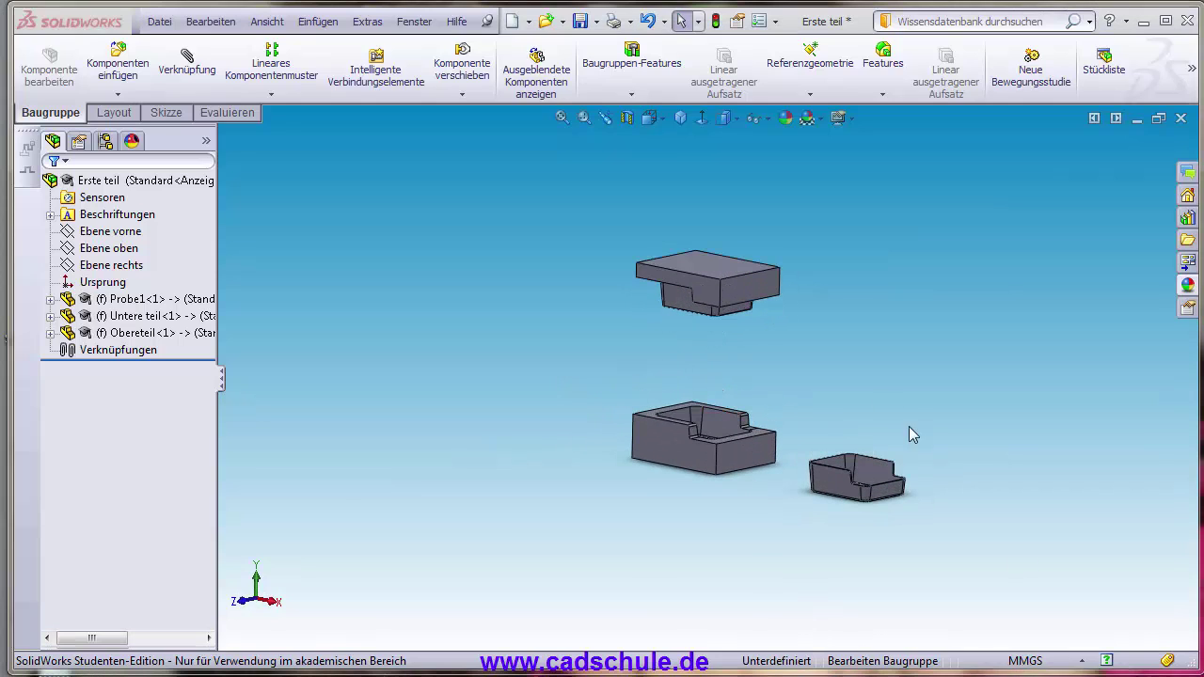
- Play the collapse animation of Explosionsansicht1 from the ConfigurationManager
click(106, 143)
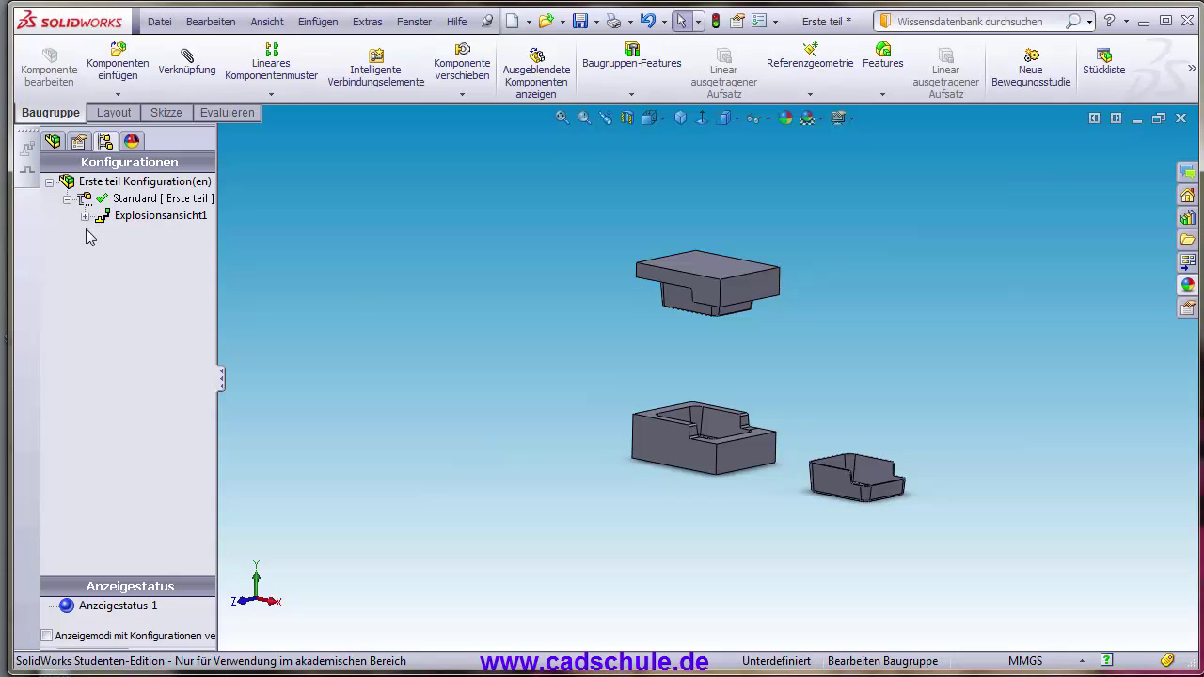
click(146, 218)
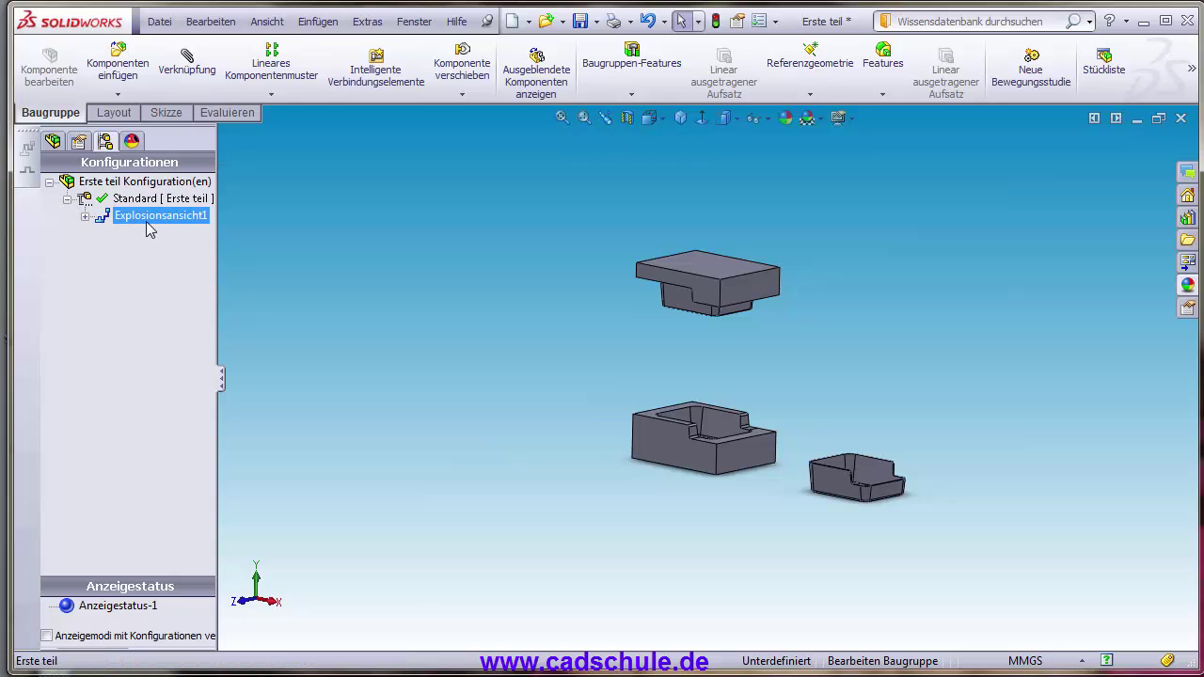
right_click(156, 224)
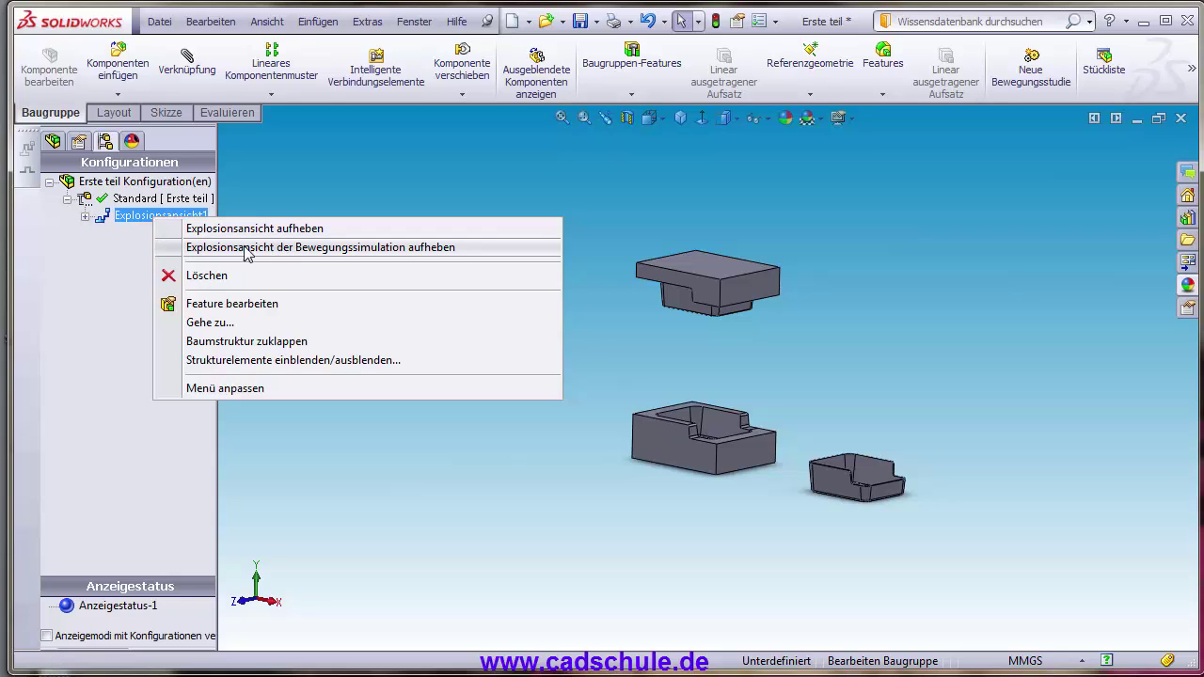
click(452, 247)
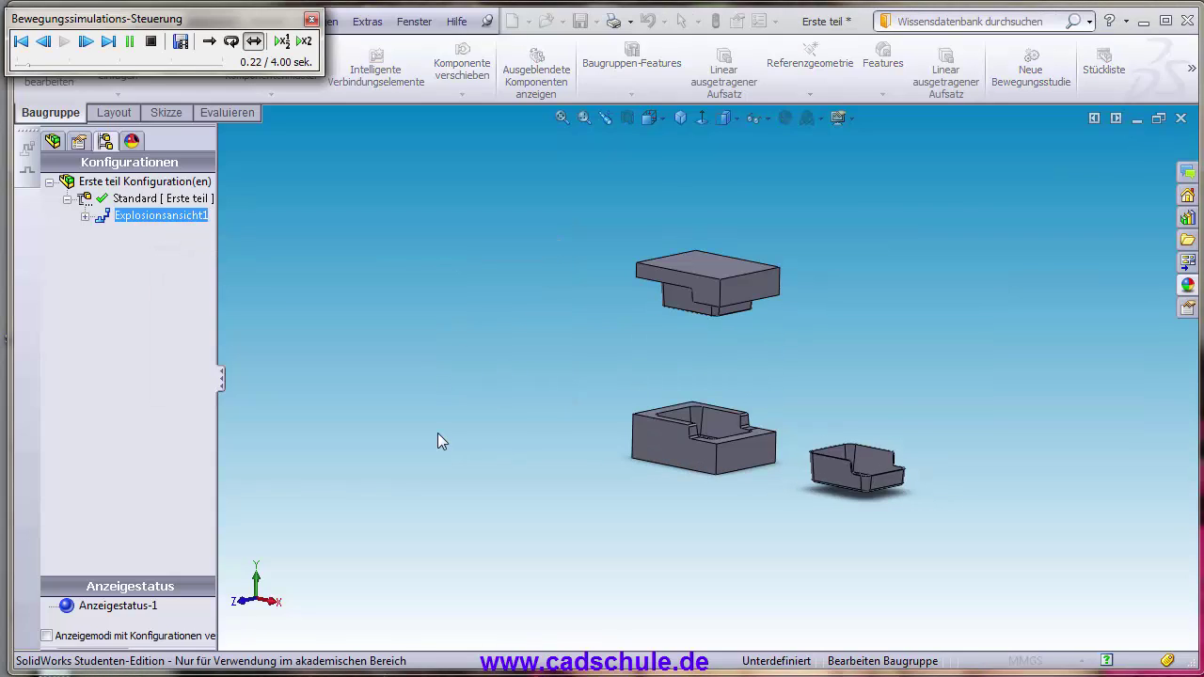
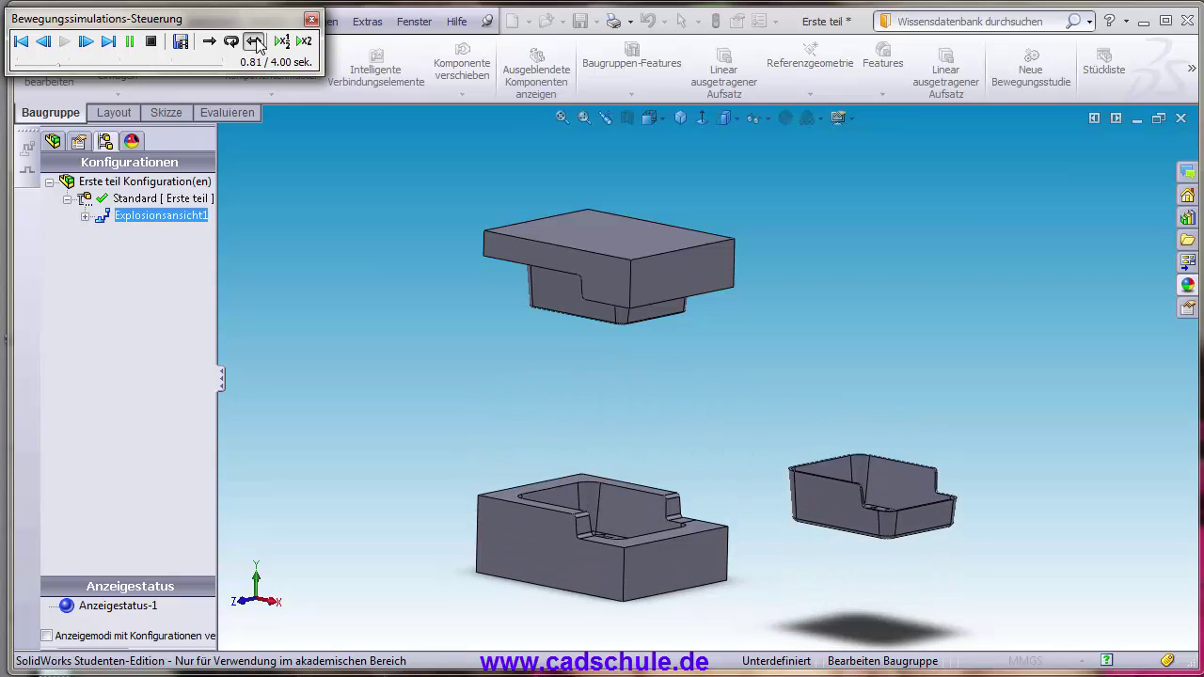
- Close the animation controls and create Bewegungsstudie 2 with its MotionManager timeline expanded
click(312, 18)
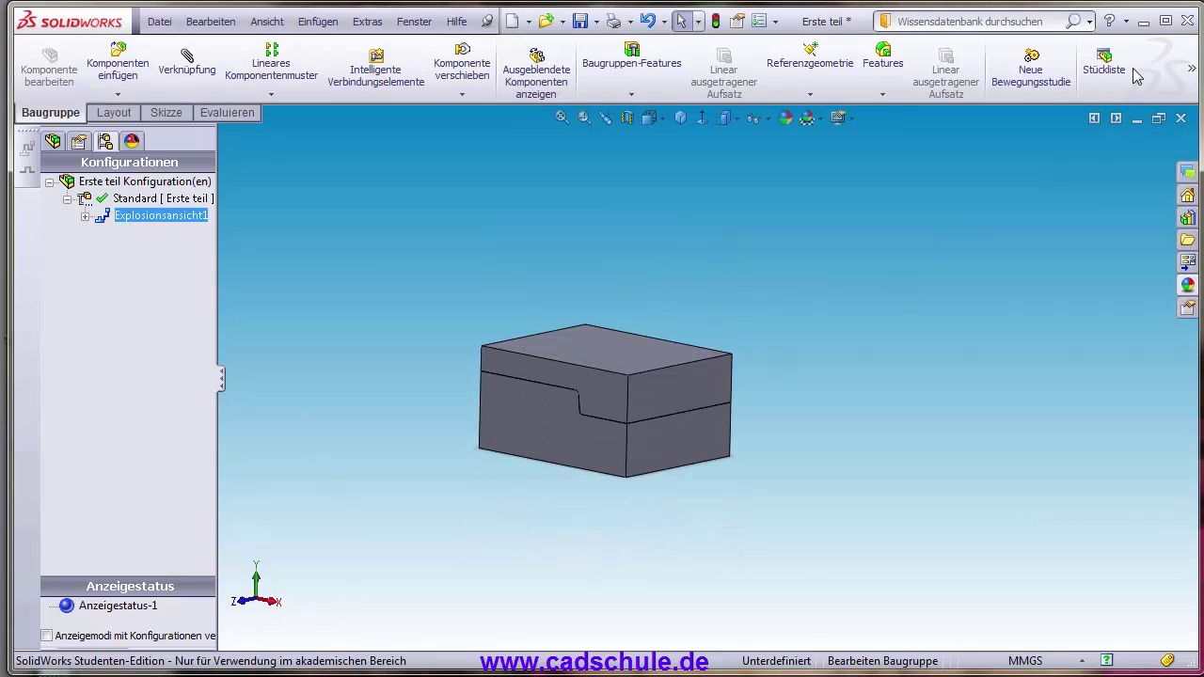
click(1031, 72)
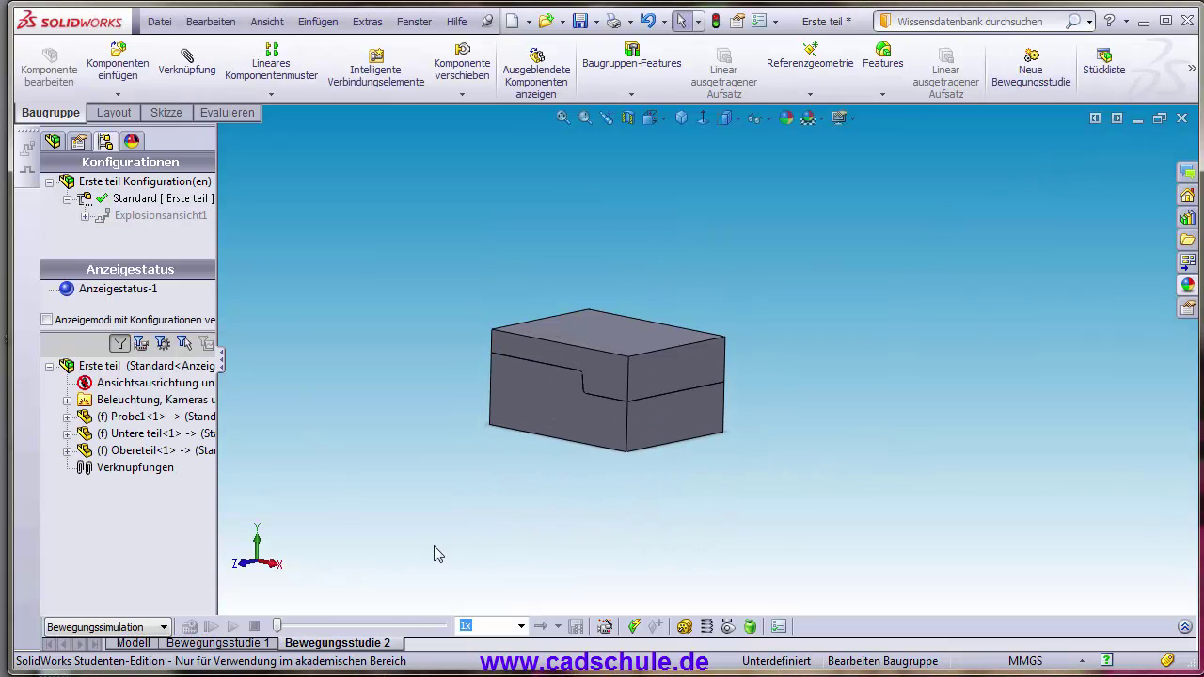
click(1186, 626)
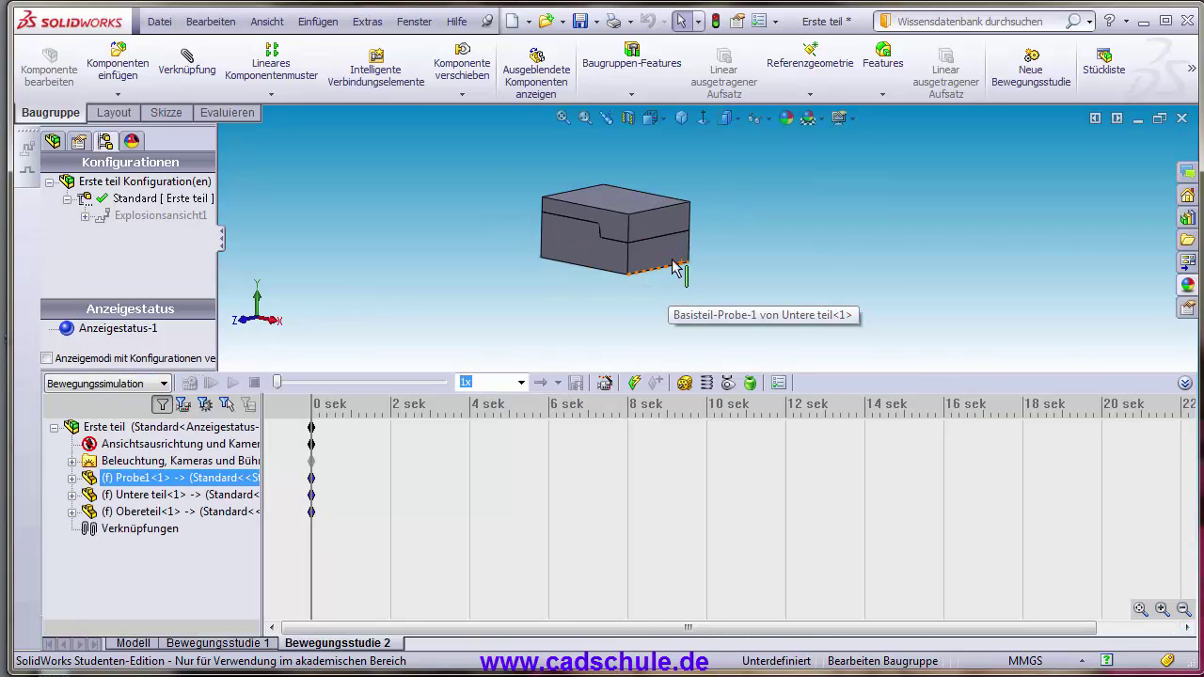
drag(675, 268, 723, 280)
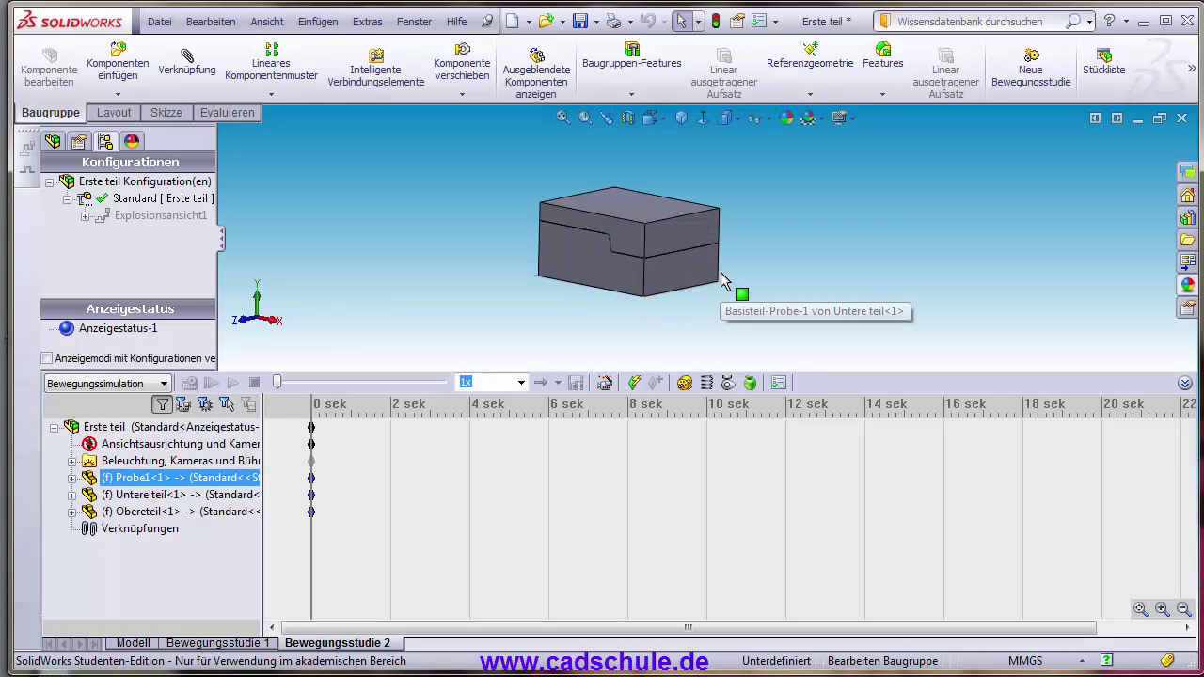
- Add a 4-second explode (Auflösen) animation starting at 0 s with the animation wizard
click(604, 384)
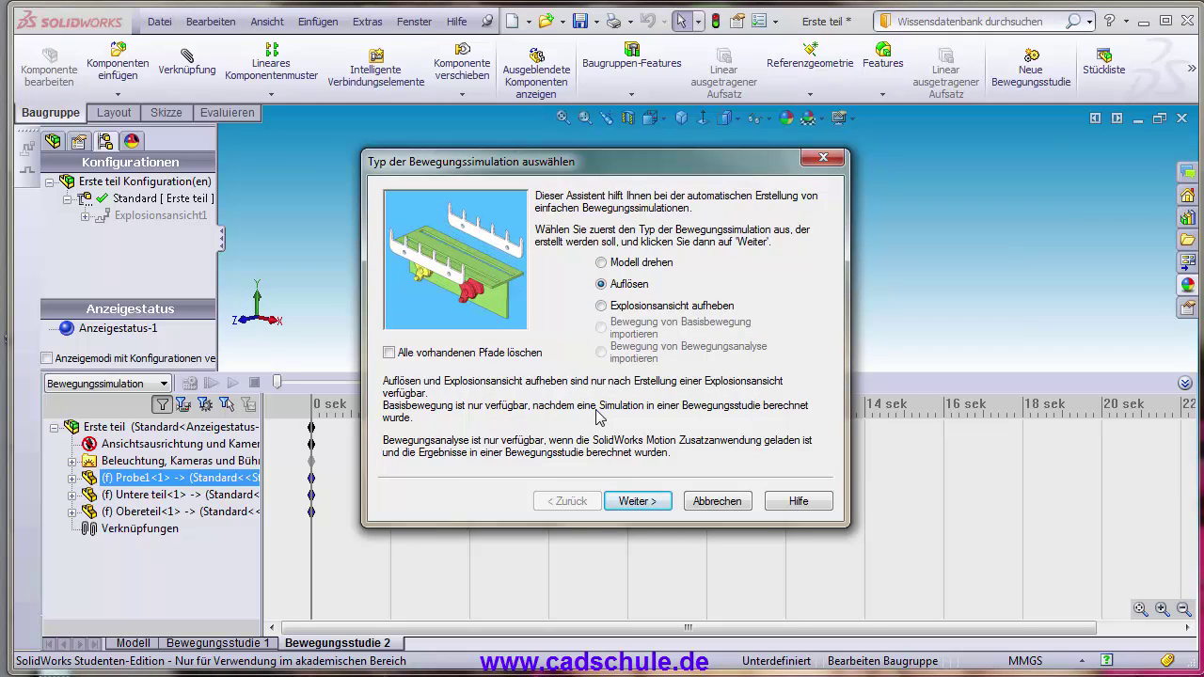
click(640, 485)
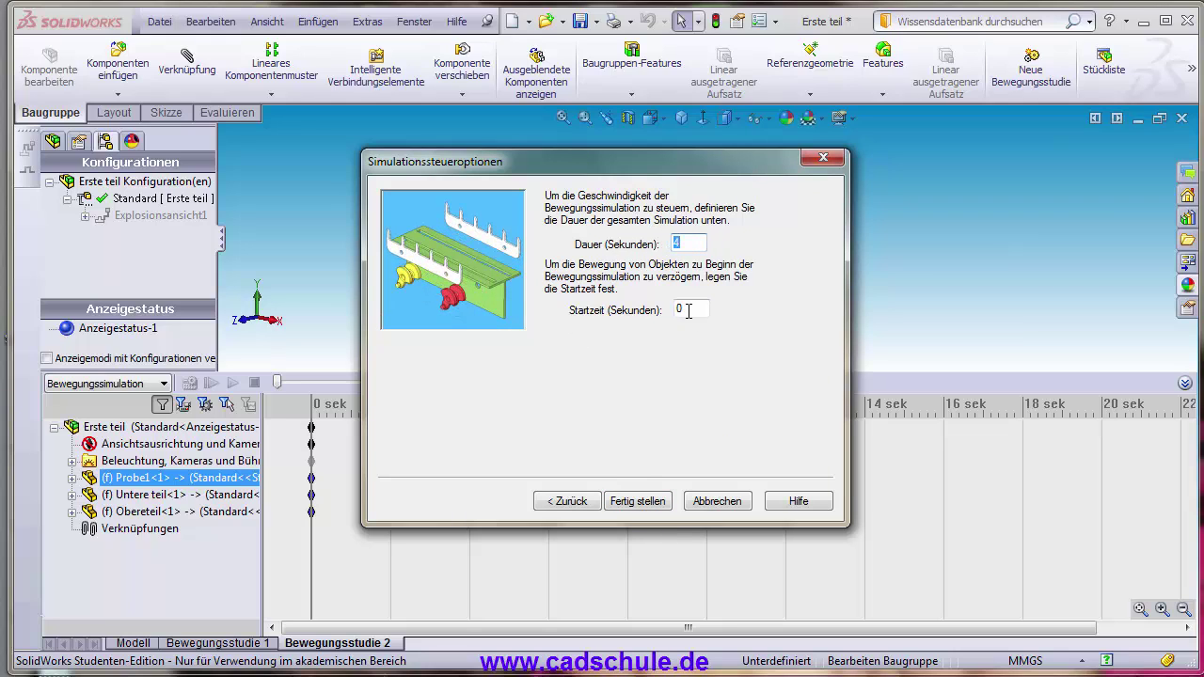
click(648, 505)
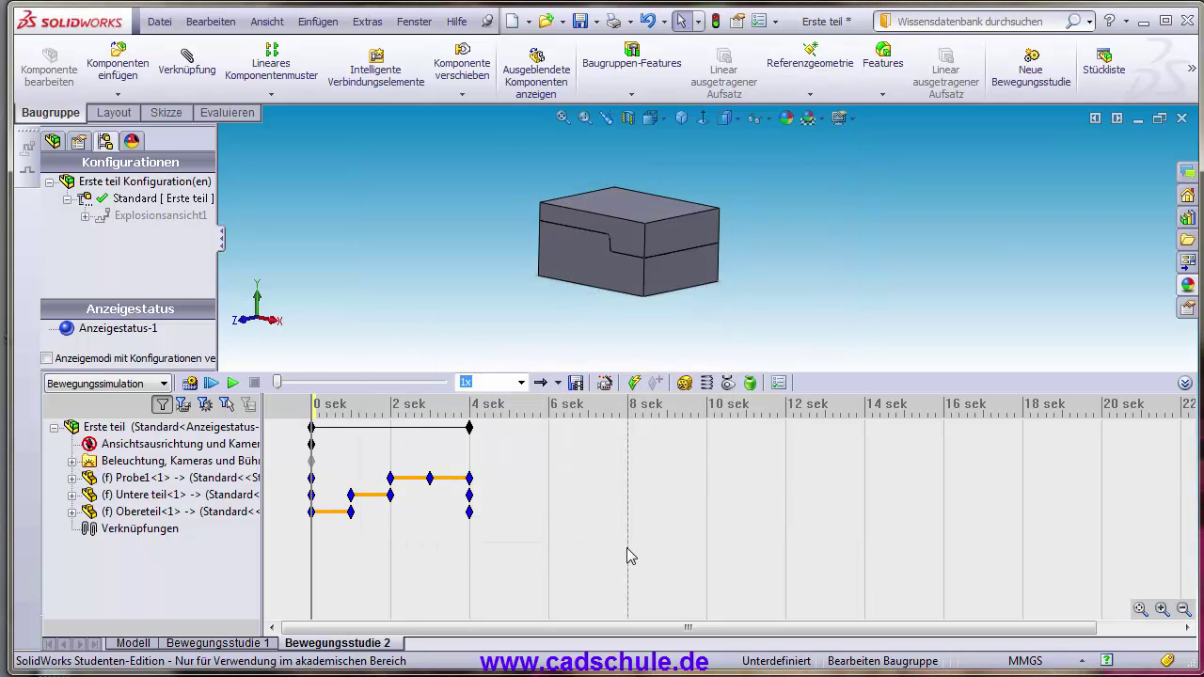
click(698, 515)
click(569, 423)
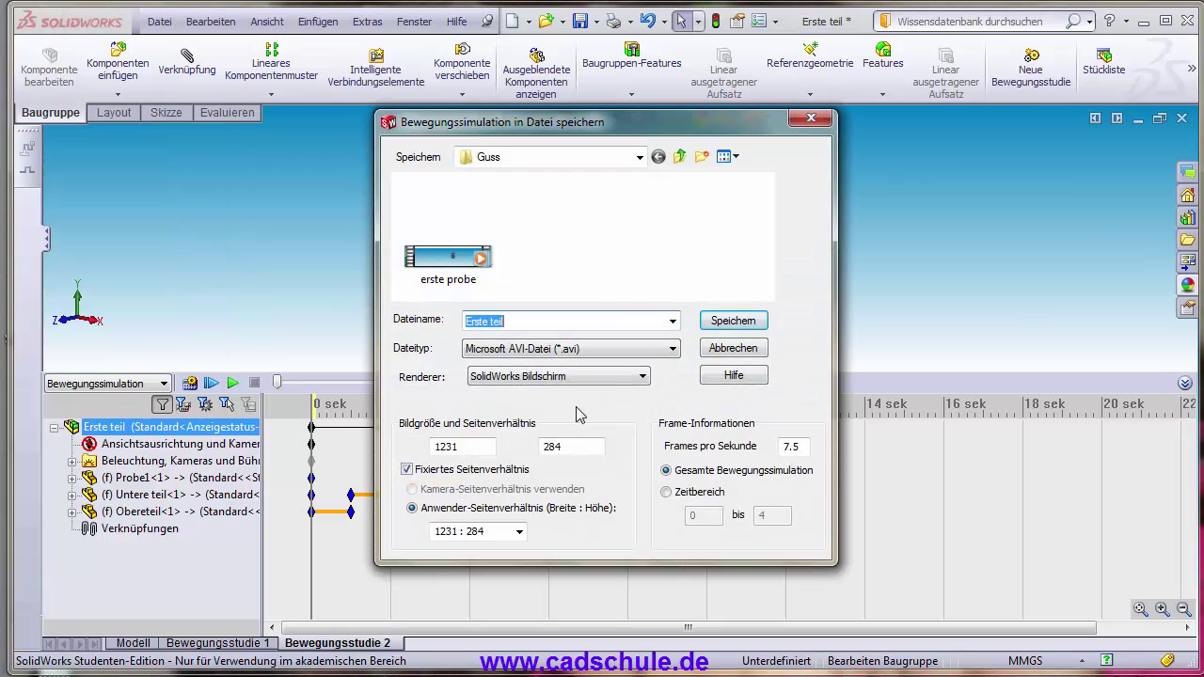
click(808, 121)
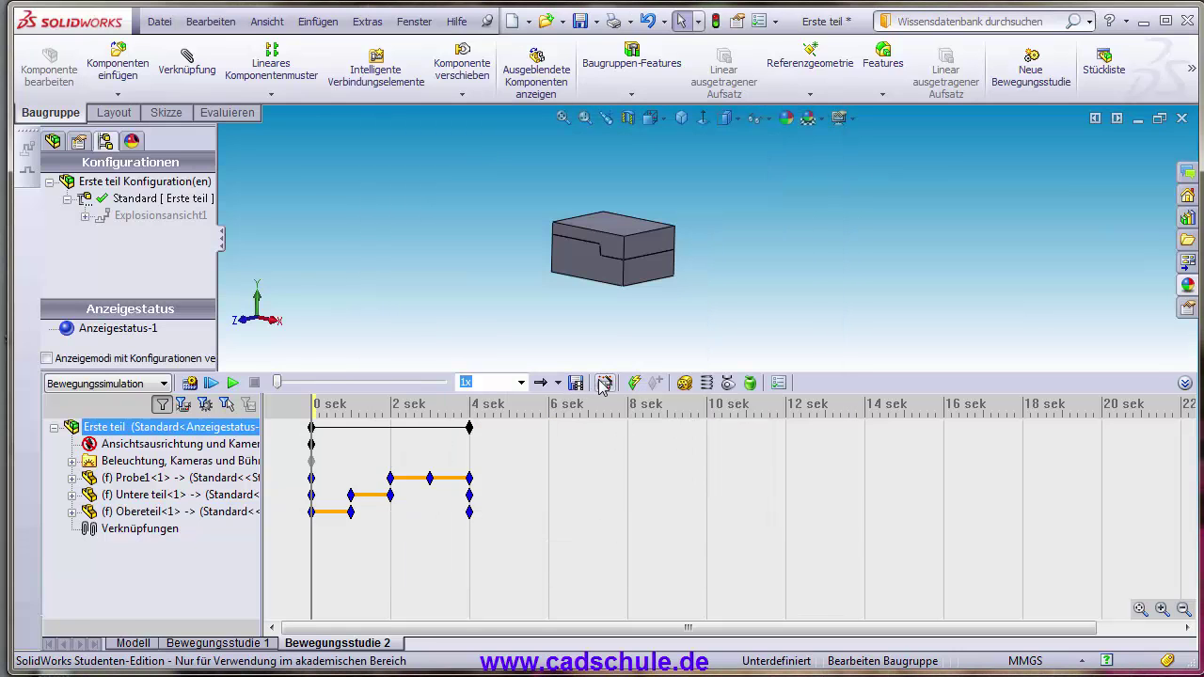
- Add a 4-second Explosionsansicht aufheben collapse animation starting at 4 s
click(604, 383)
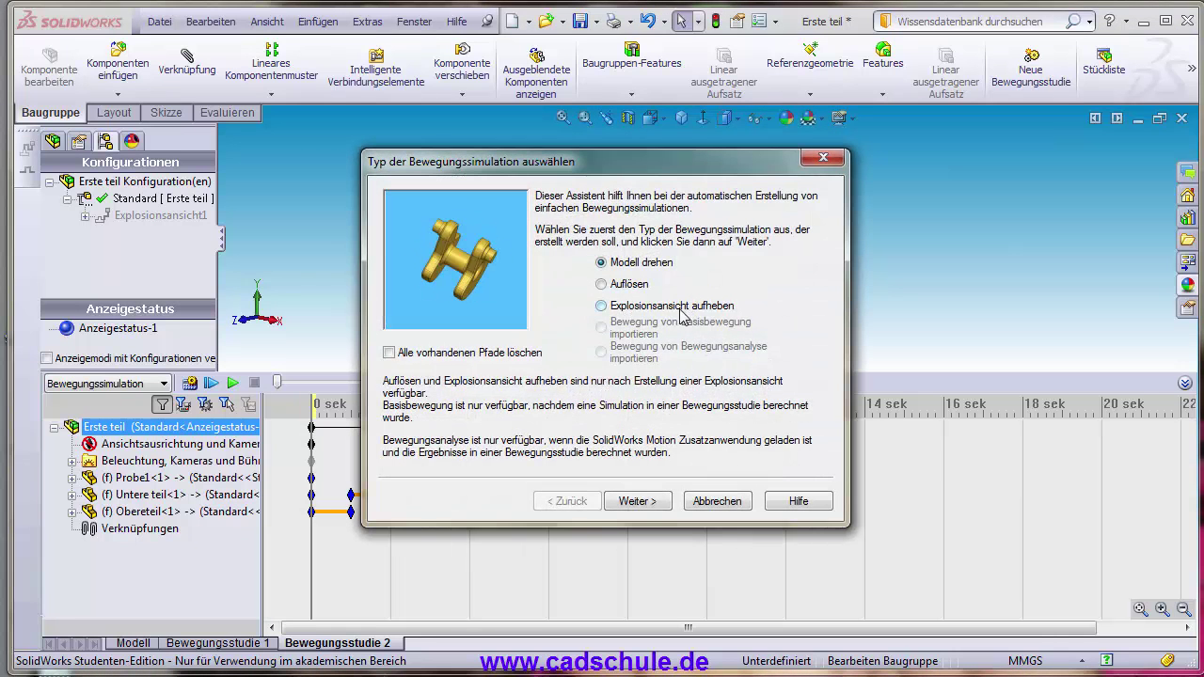
click(601, 306)
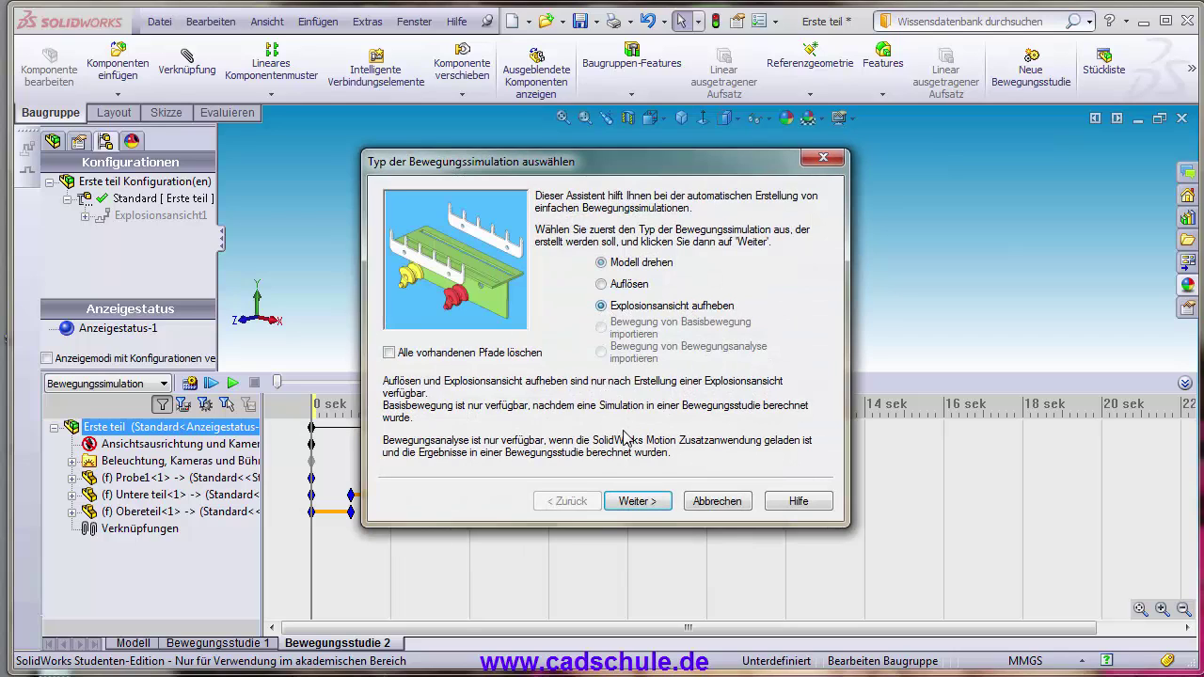
click(638, 502)
text(4)
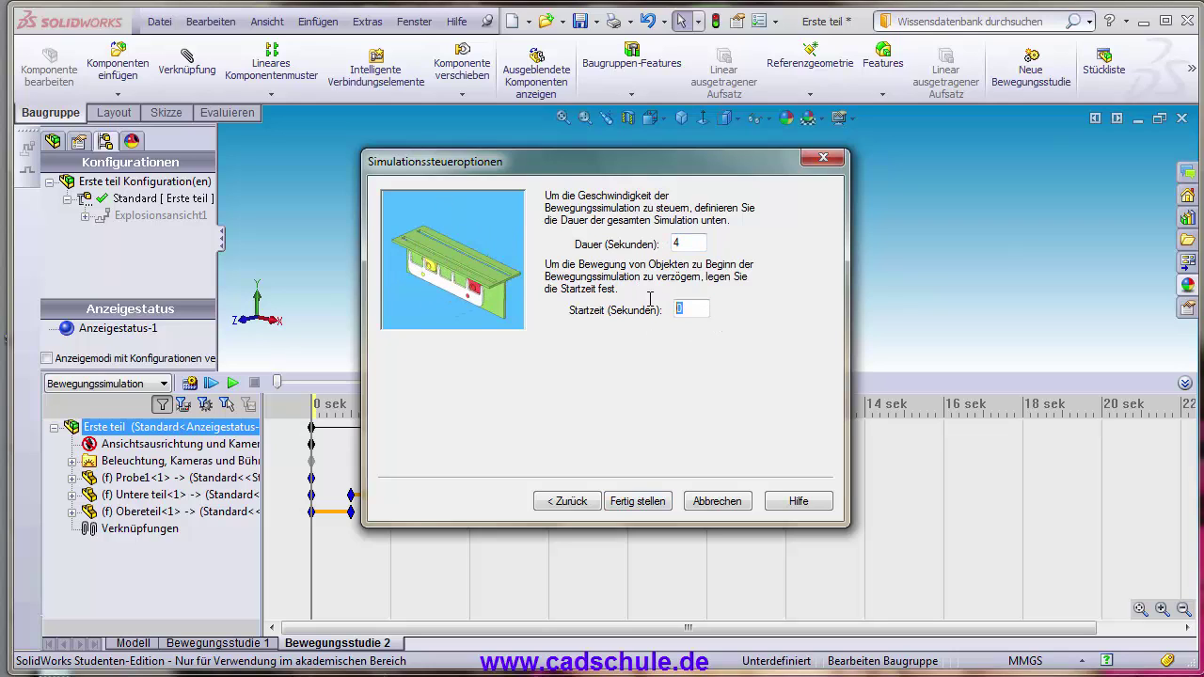
click(636, 504)
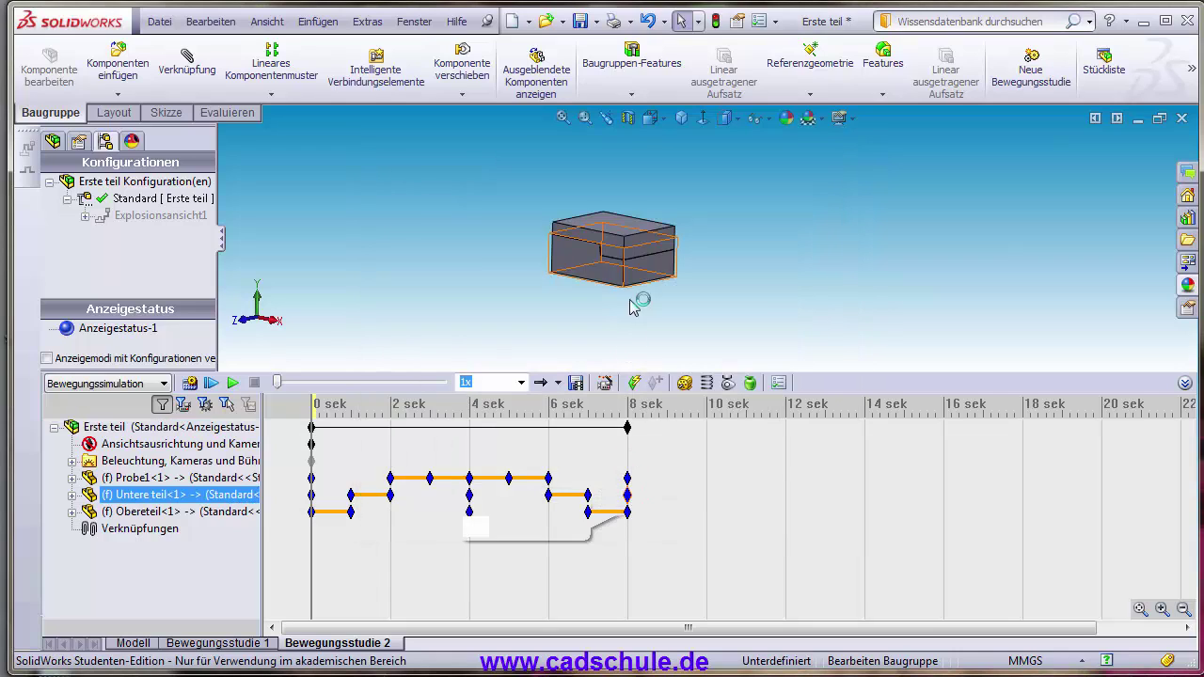
- Play the 8-second explode-and-collapse animation, then collapse the MotionManager timeline
drag(632, 275, 670, 237)
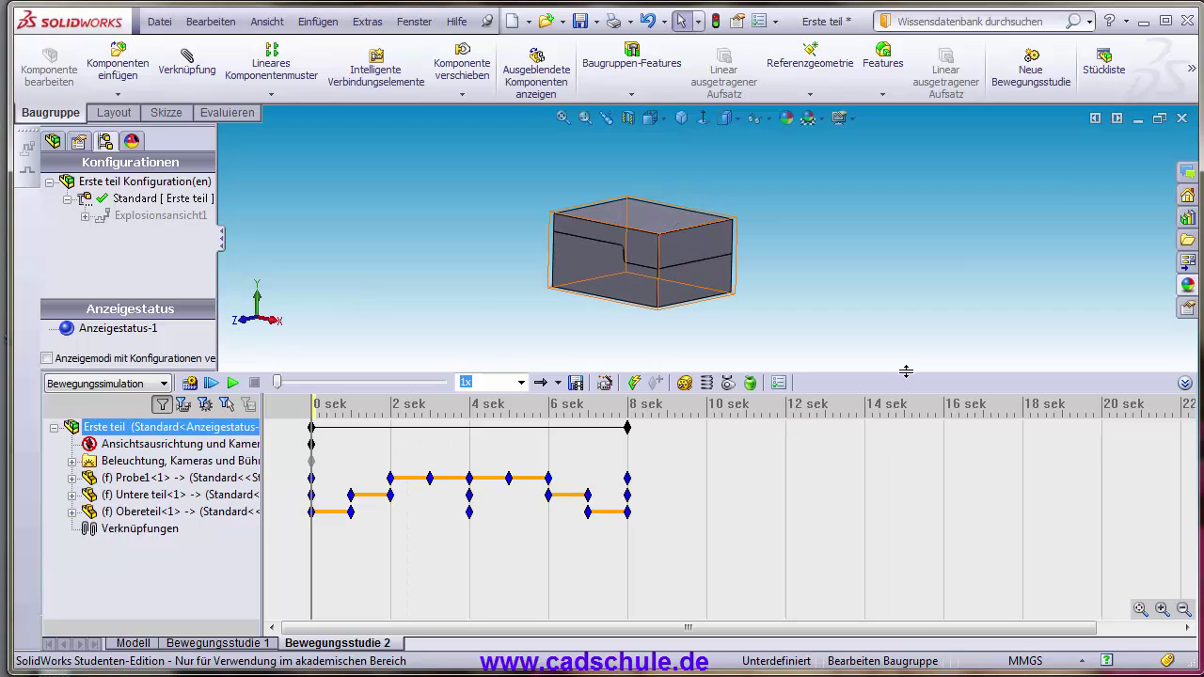
drag(906, 372, 906, 427)
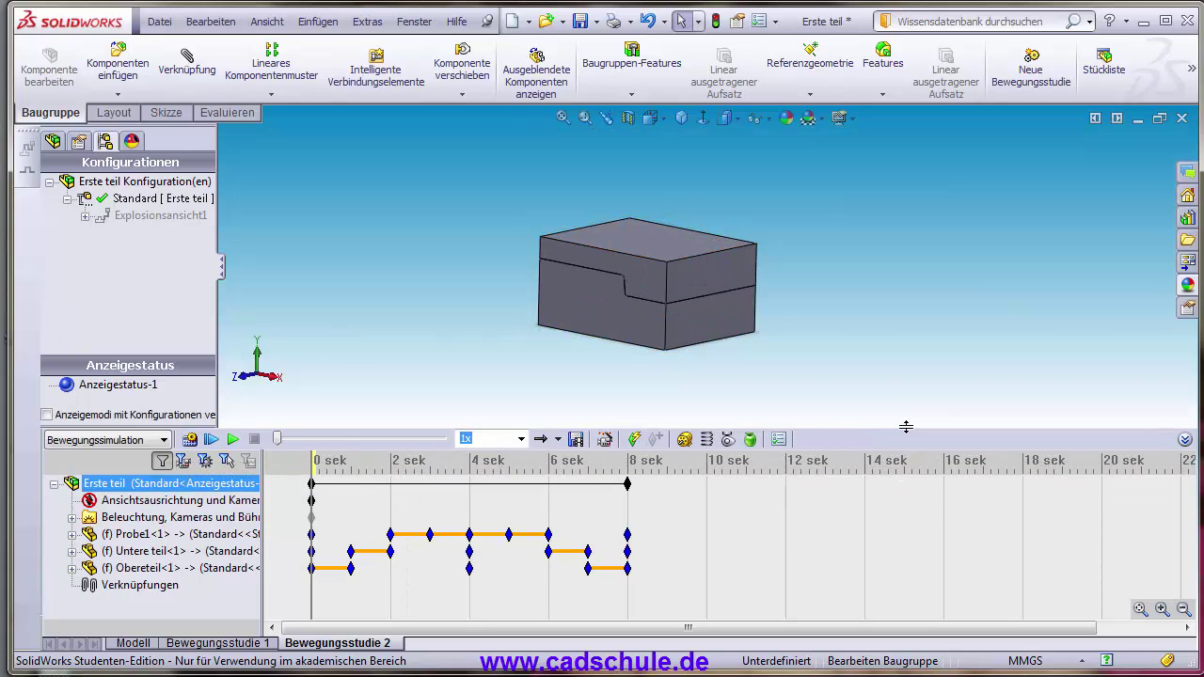
click(232, 441)
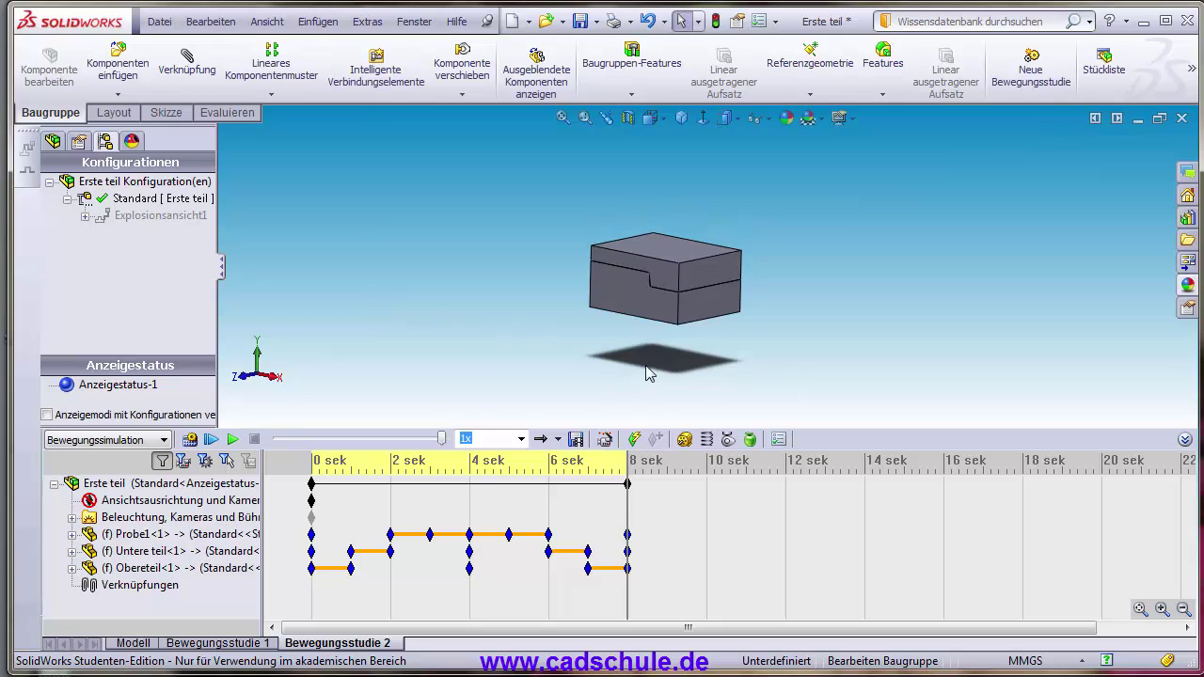
scroll(683, 331, up, 2)
click(179, 500)
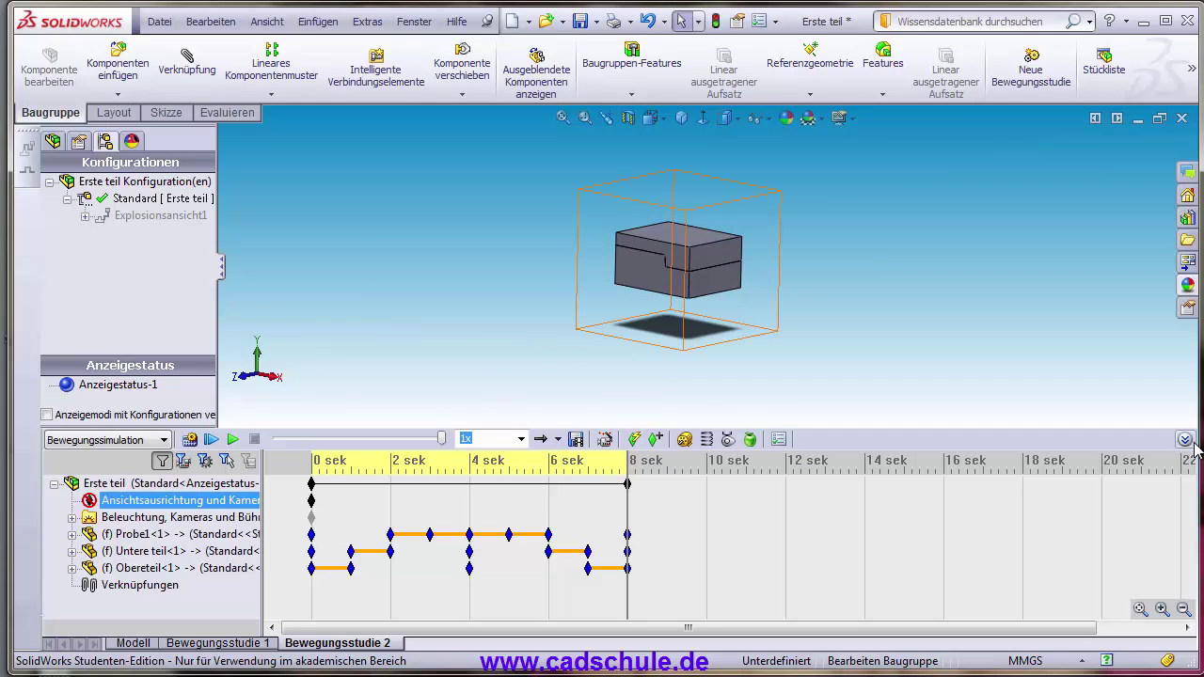
click(1185, 440)
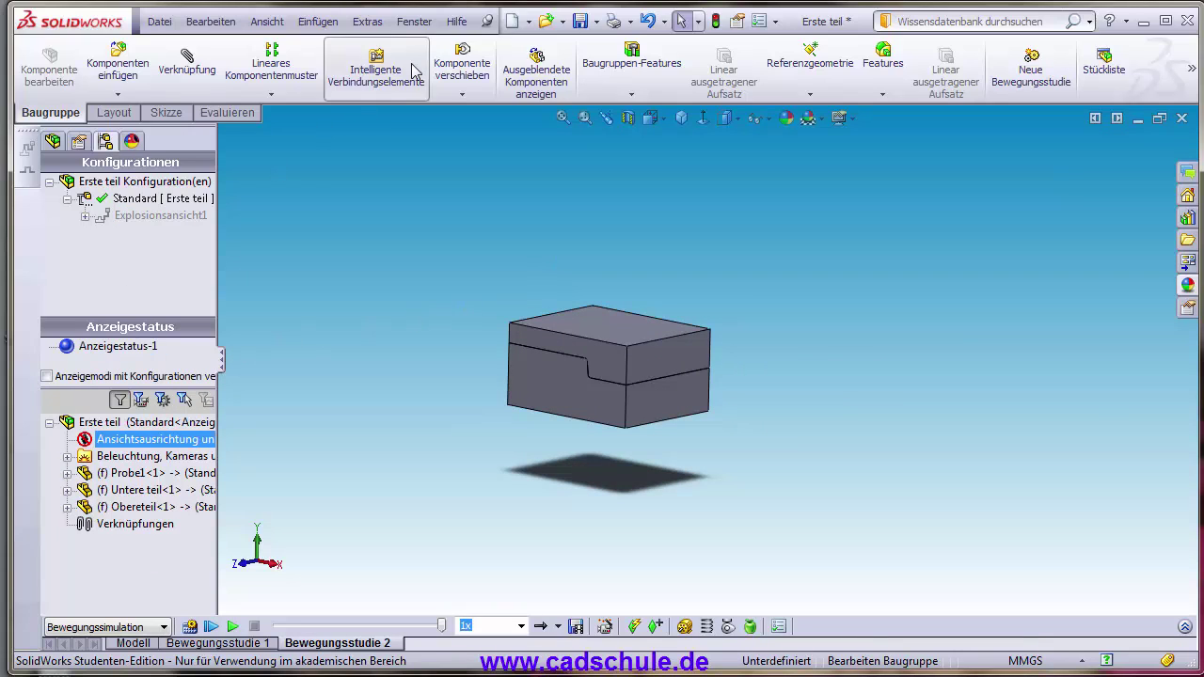
- Switch to the Untere teil part and select its lower mold body for Move/Copy Bodies
click(414, 21)
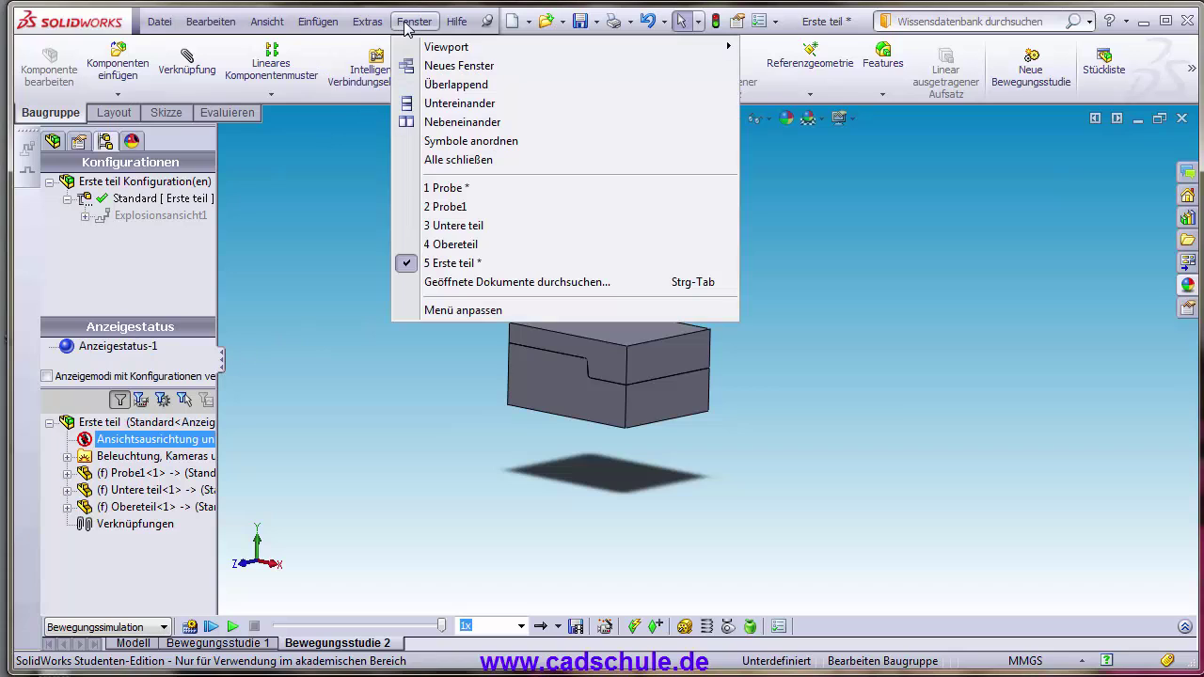
click(516, 229)
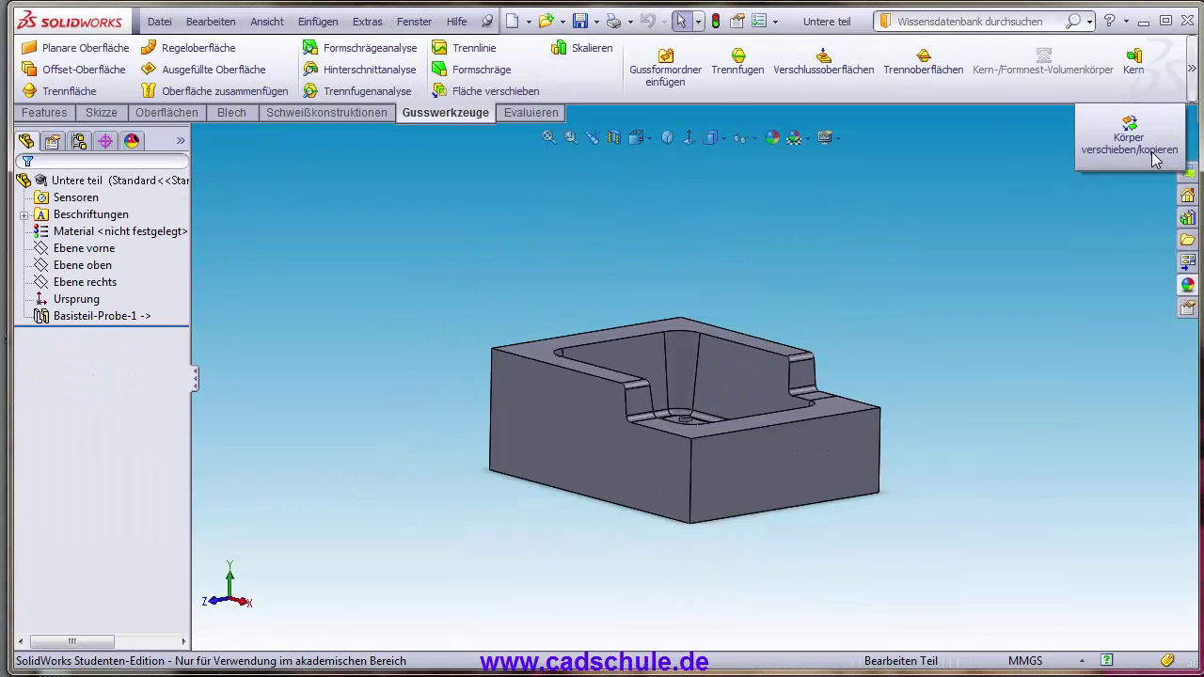
click(1138, 158)
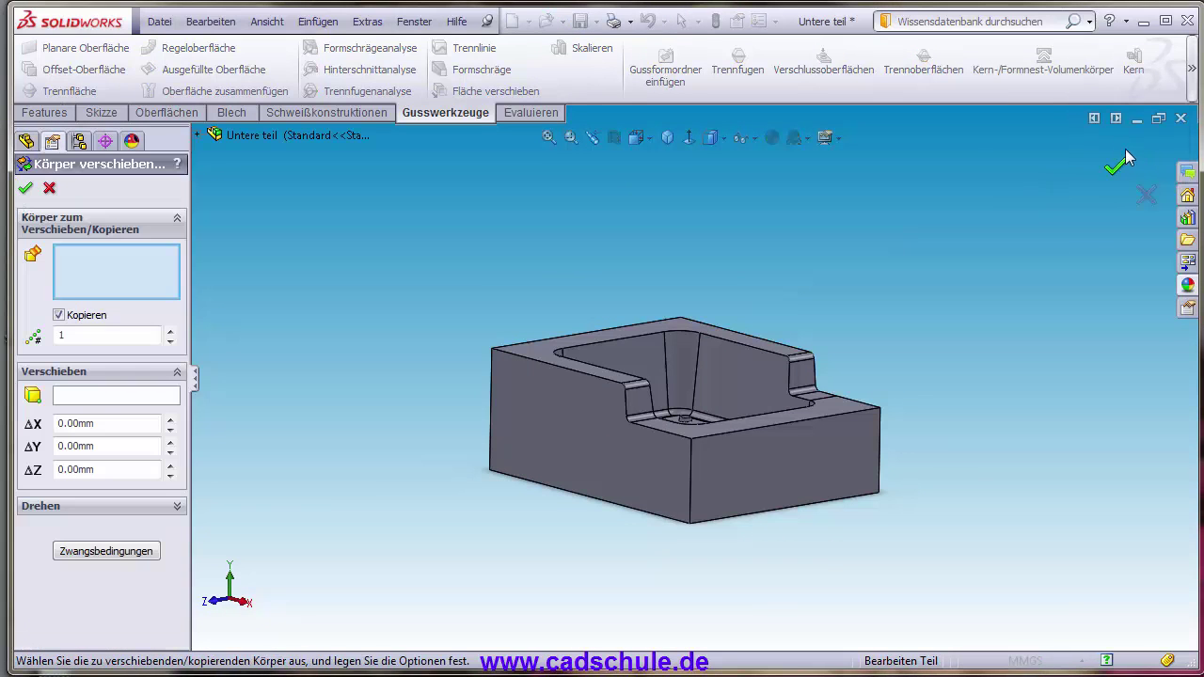
middle_drag(672, 497, 635, 543)
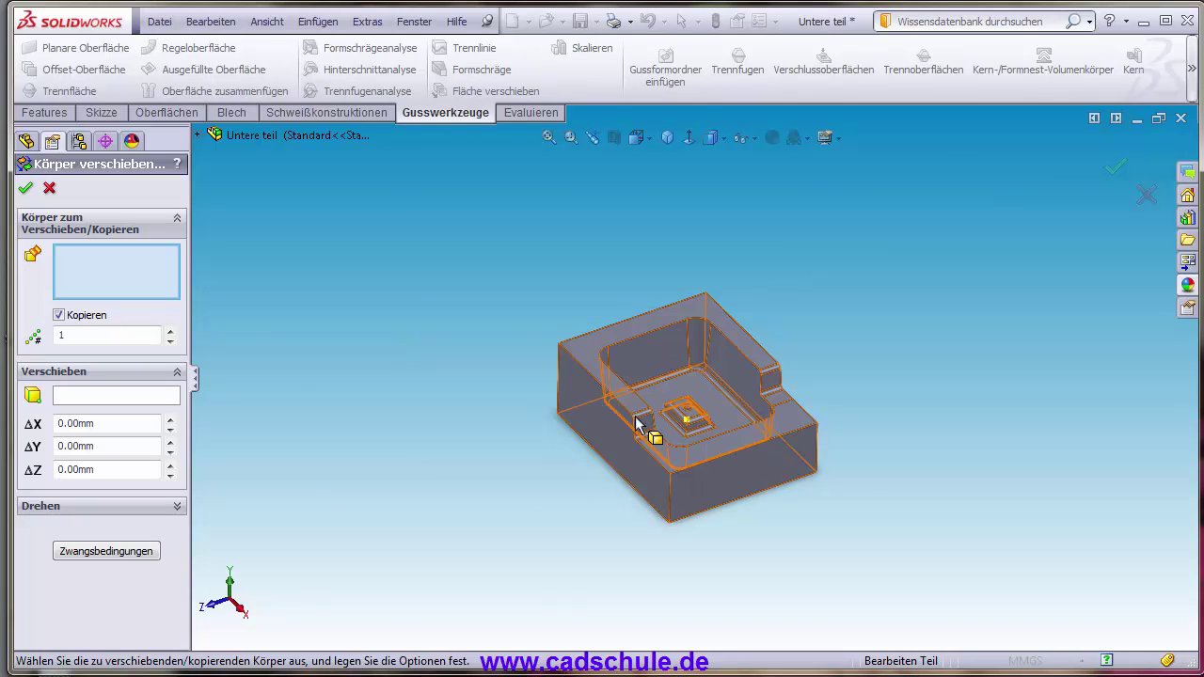
click(664, 381)
middle_drag(609, 524, 635, 497)
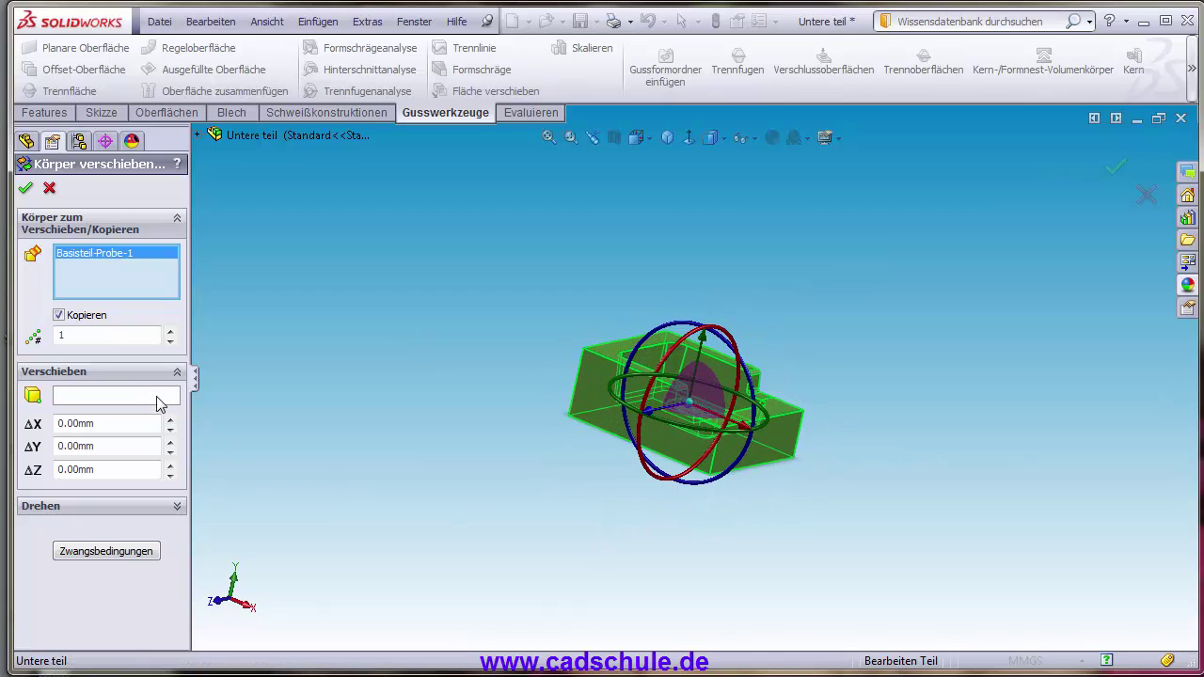
- Copy the body 4 times, spaced by two picked corner vertices, into a five-cavity row
click(162, 397)
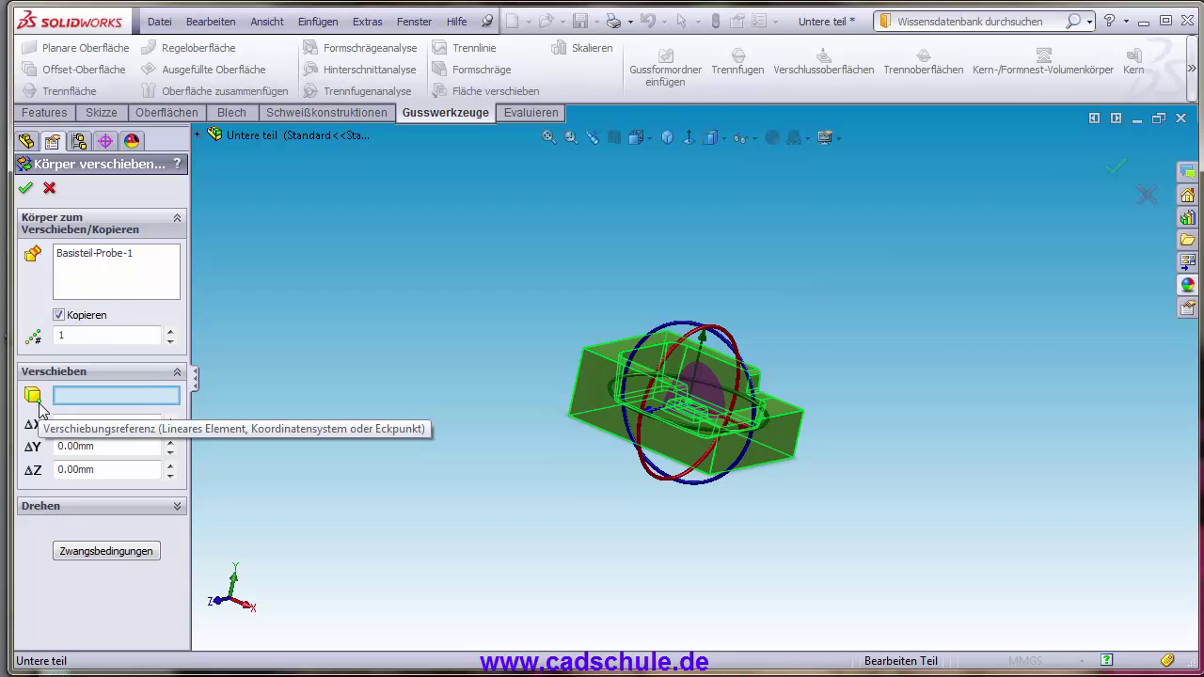
mouse_move(771, 602)
middle_down()
mouse_move(696, 584)
mouse_move(756, 531)
middle_up()
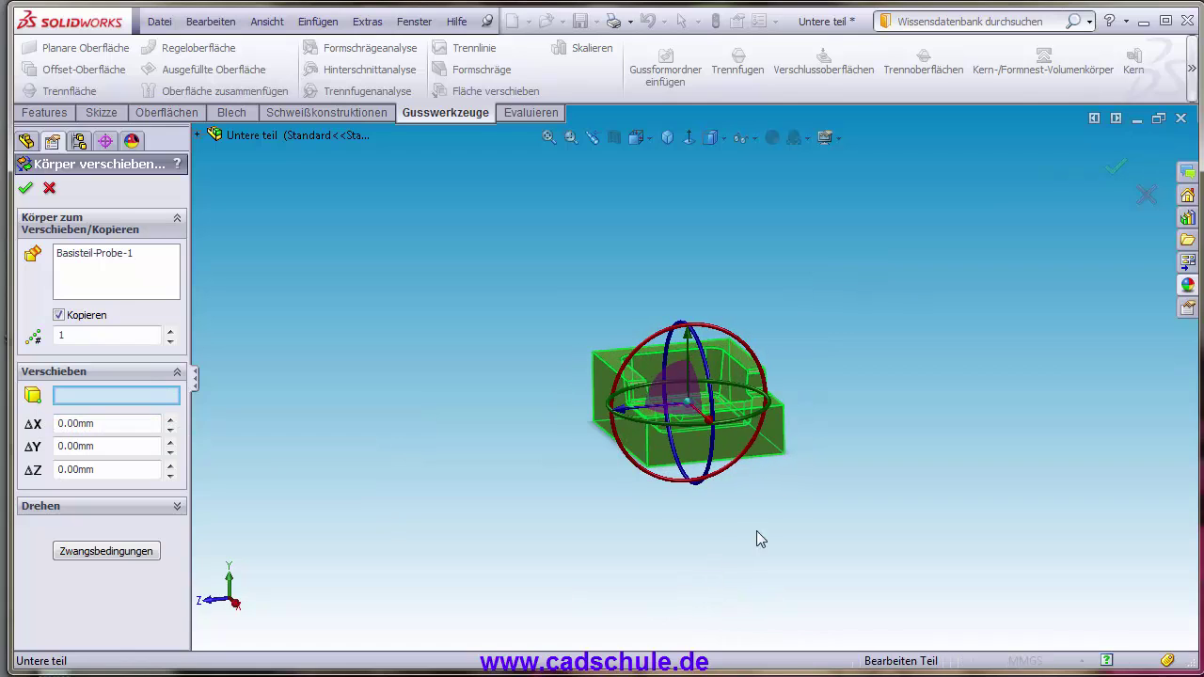
click(784, 453)
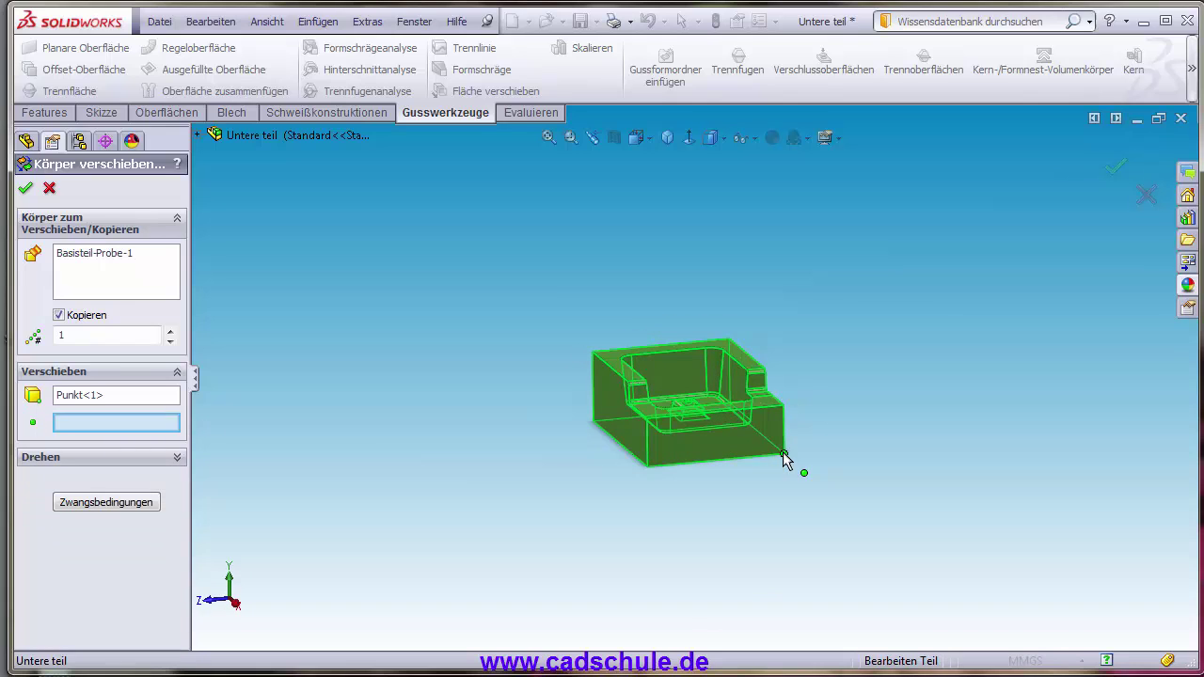
click(648, 468)
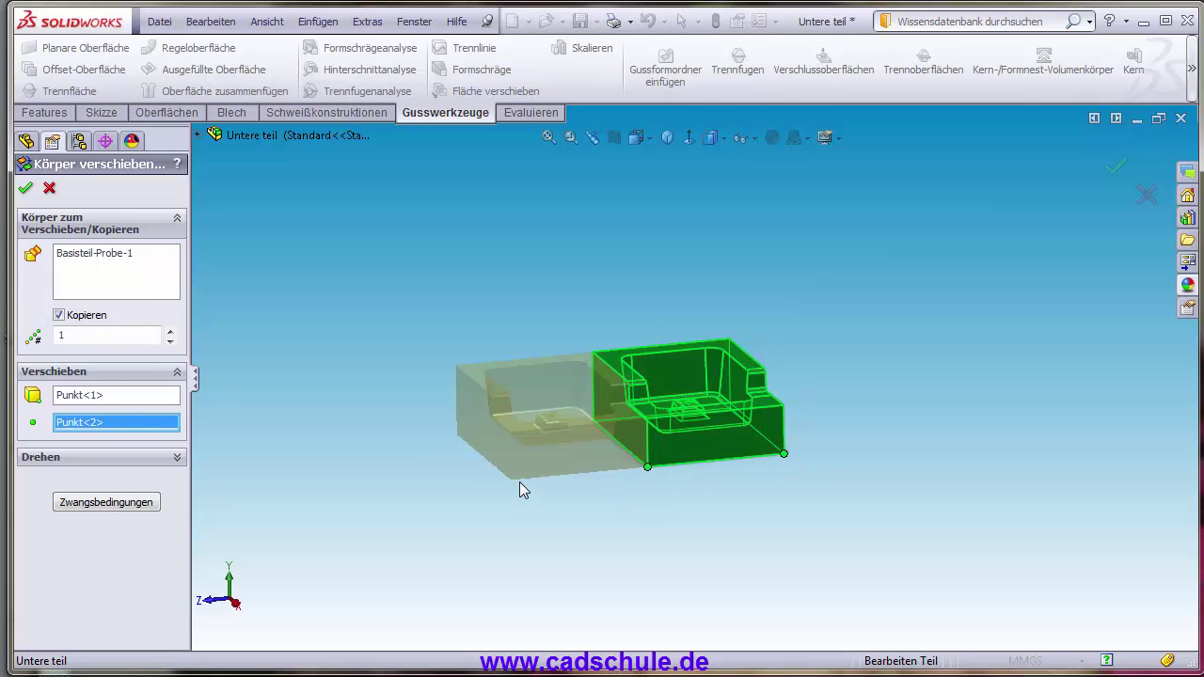
click(170, 331)
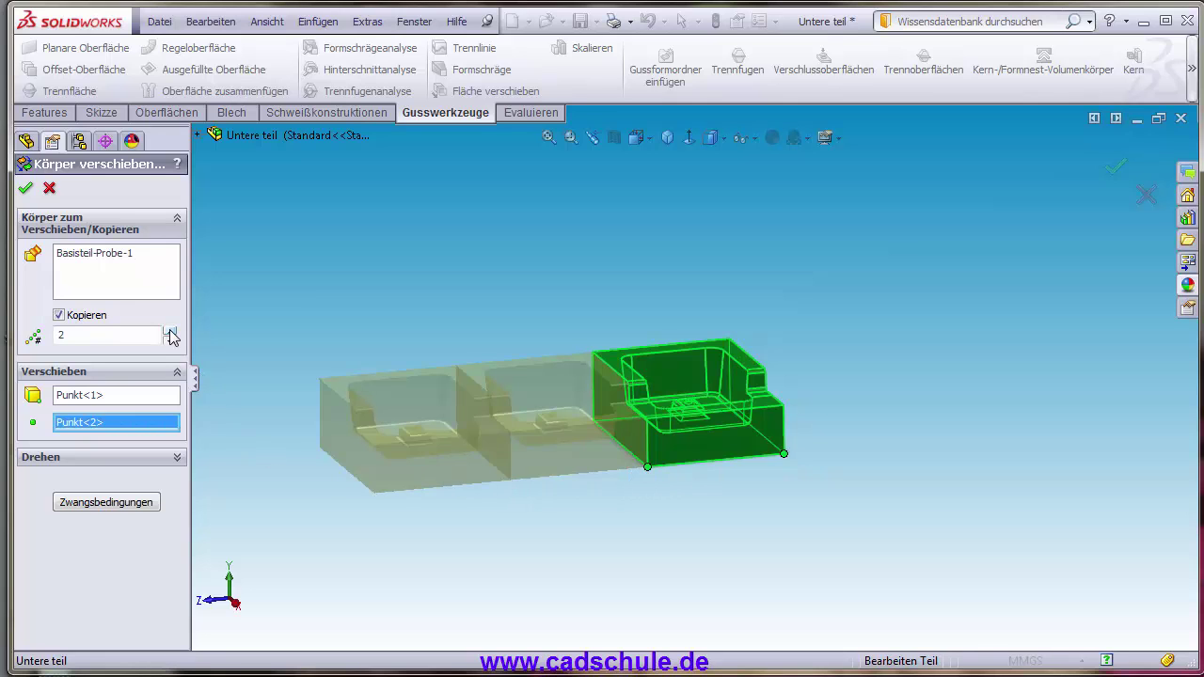
click(171, 332)
click(170, 331)
mouse_move(430, 482)
middle_down()
mouse_move(469, 497)
mouse_move(455, 492)
middle_up()
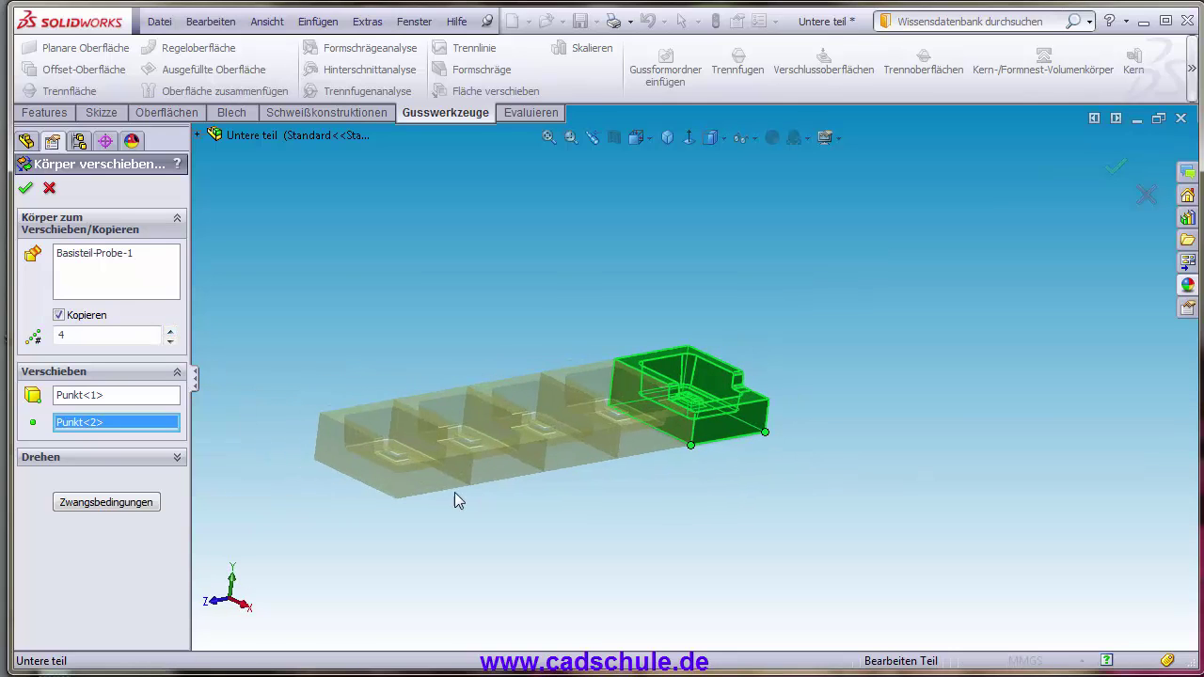
mouse_move(417, 314)
middle_down()
mouse_move(482, 203)
mouse_move(509, 314)
mouse_move(404, 360)
mouse_move(443, 411)
mouse_move(534, 451)
mouse_move(559, 404)
mouse_move(530, 398)
middle_up()
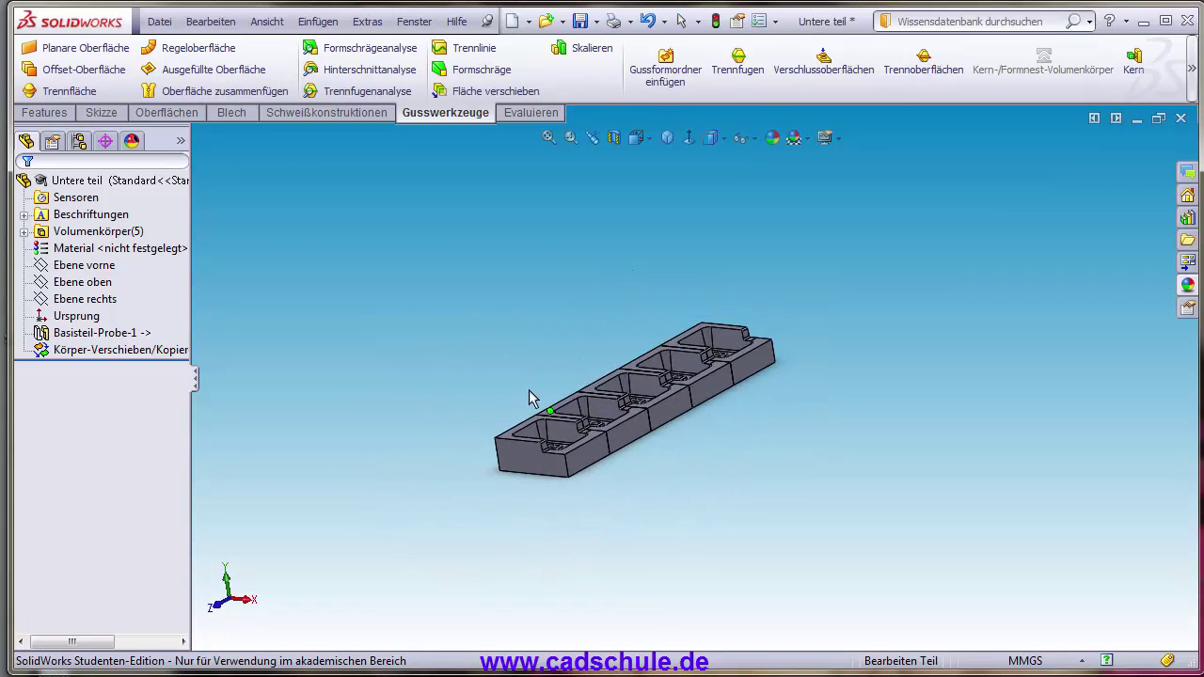
- Save Untere teil, then switch to Obereteil and start Körper verschieben/kopieren on its body
click(581, 23)
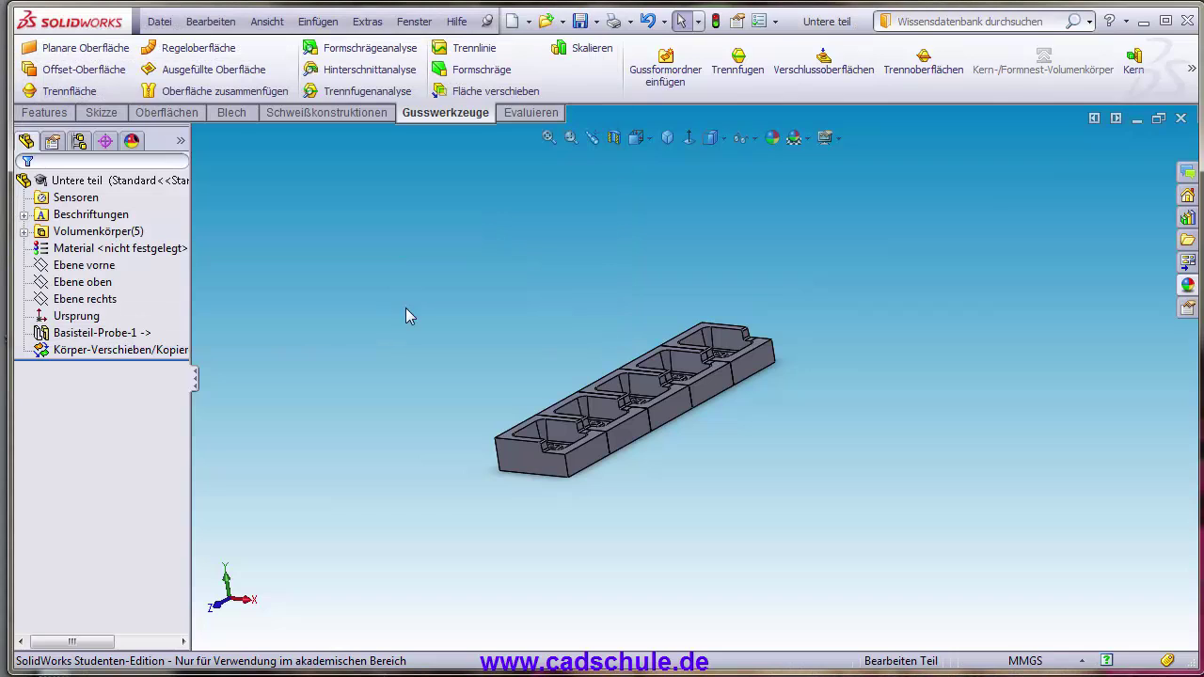
click(421, 25)
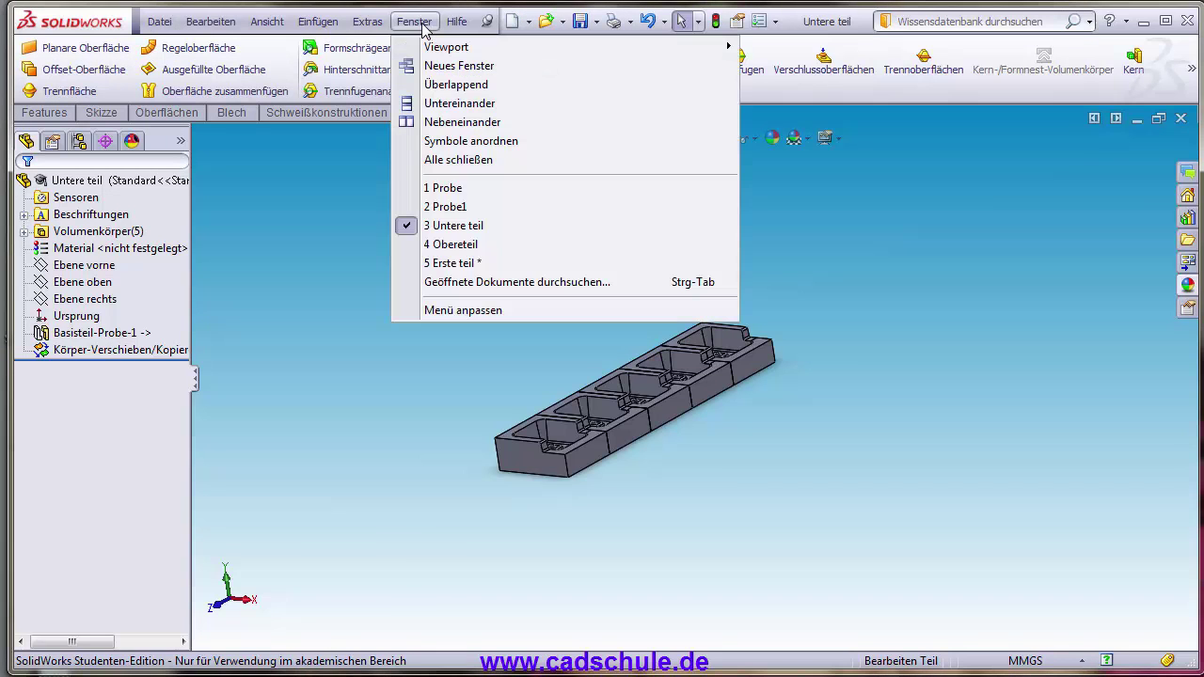
click(487, 241)
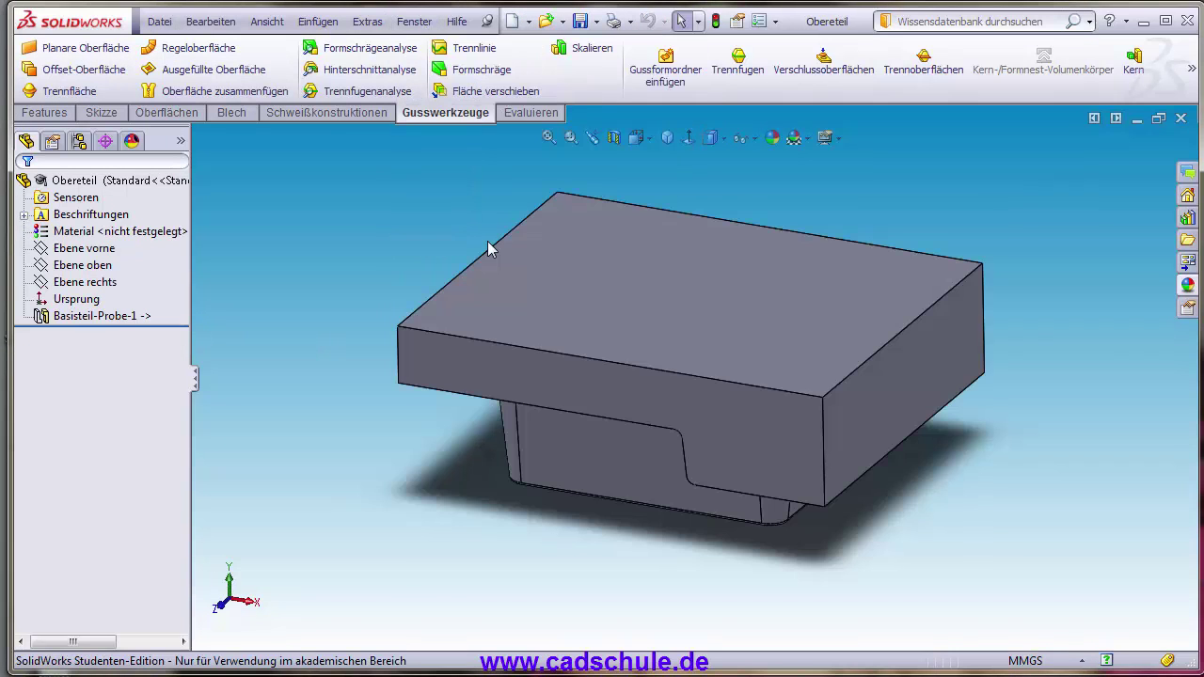
click(1193, 69)
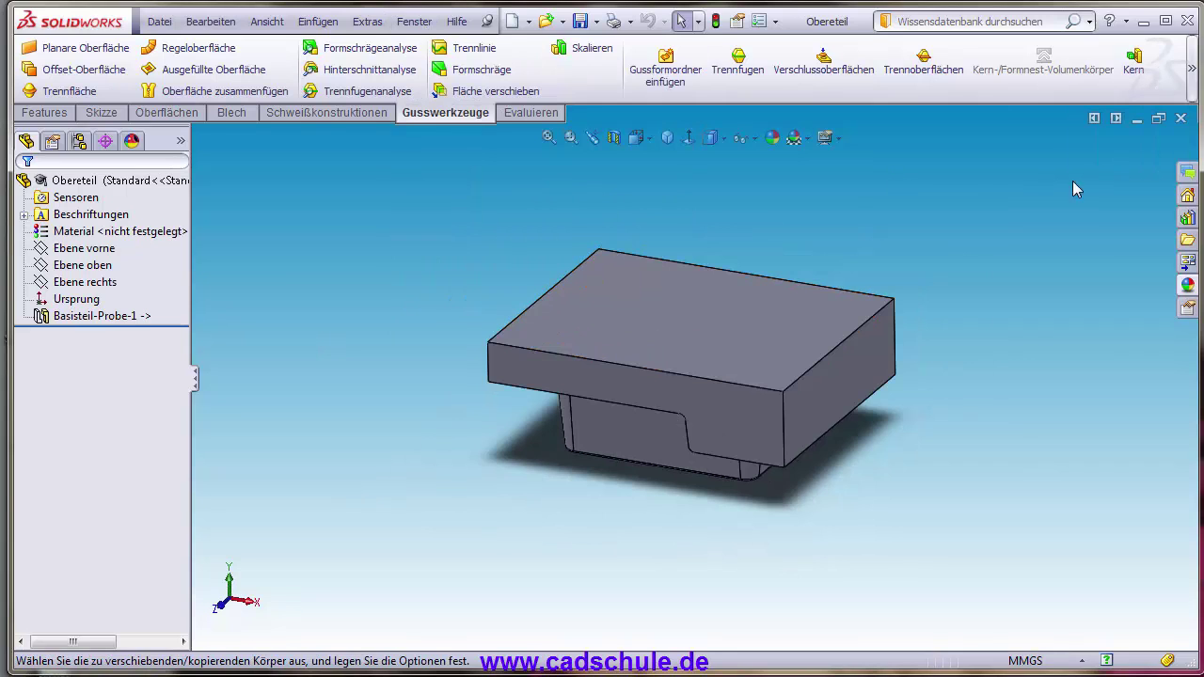
click(1119, 146)
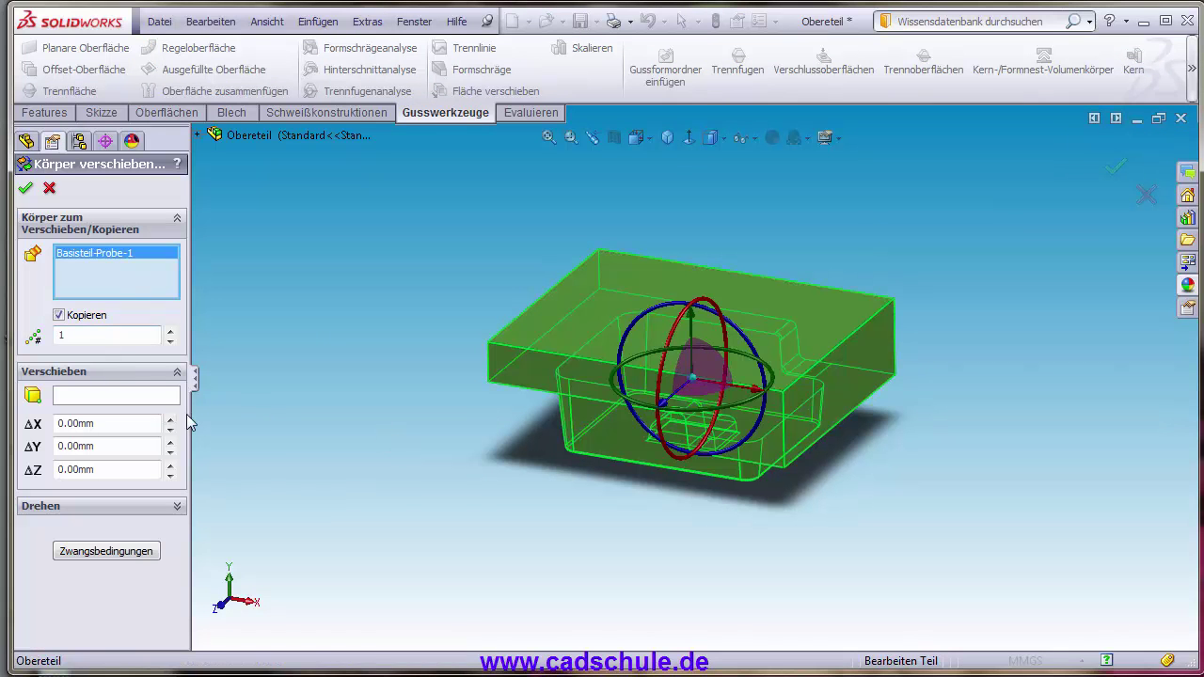
- Copy the Obereteil body 4 times, offset between two picked corner vertices
mouse_move(527, 529)
middle_down()
mouse_move(505, 533)
mouse_move(859, 331)
middle_up()
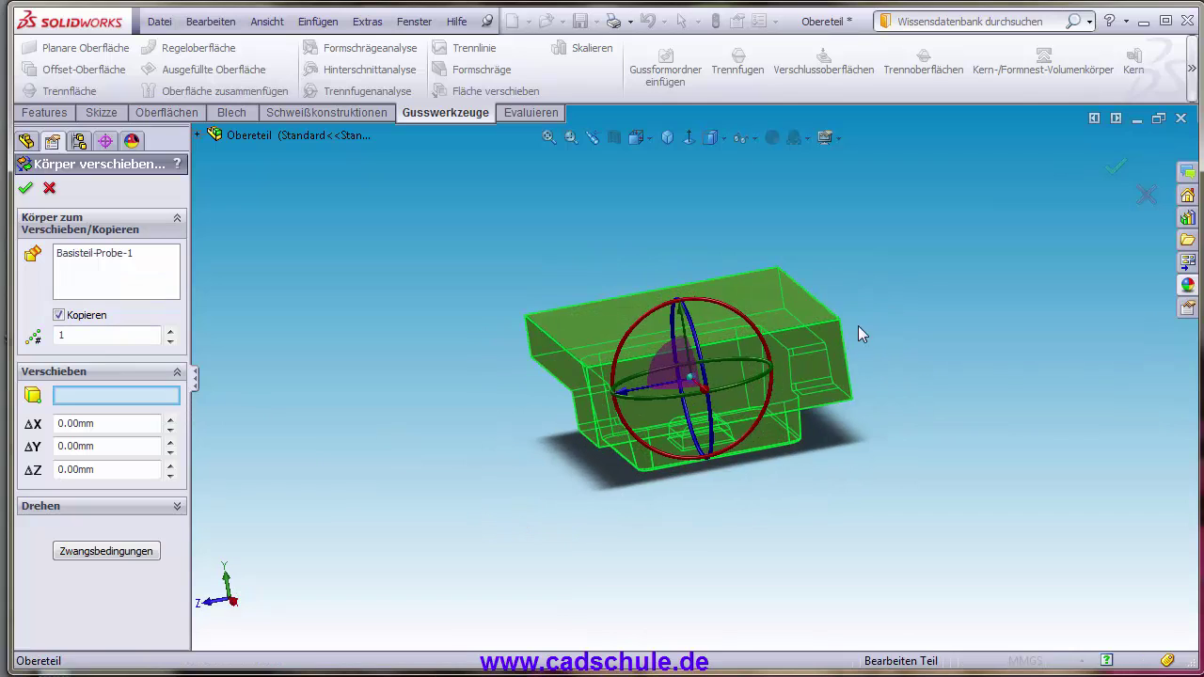
click(840, 321)
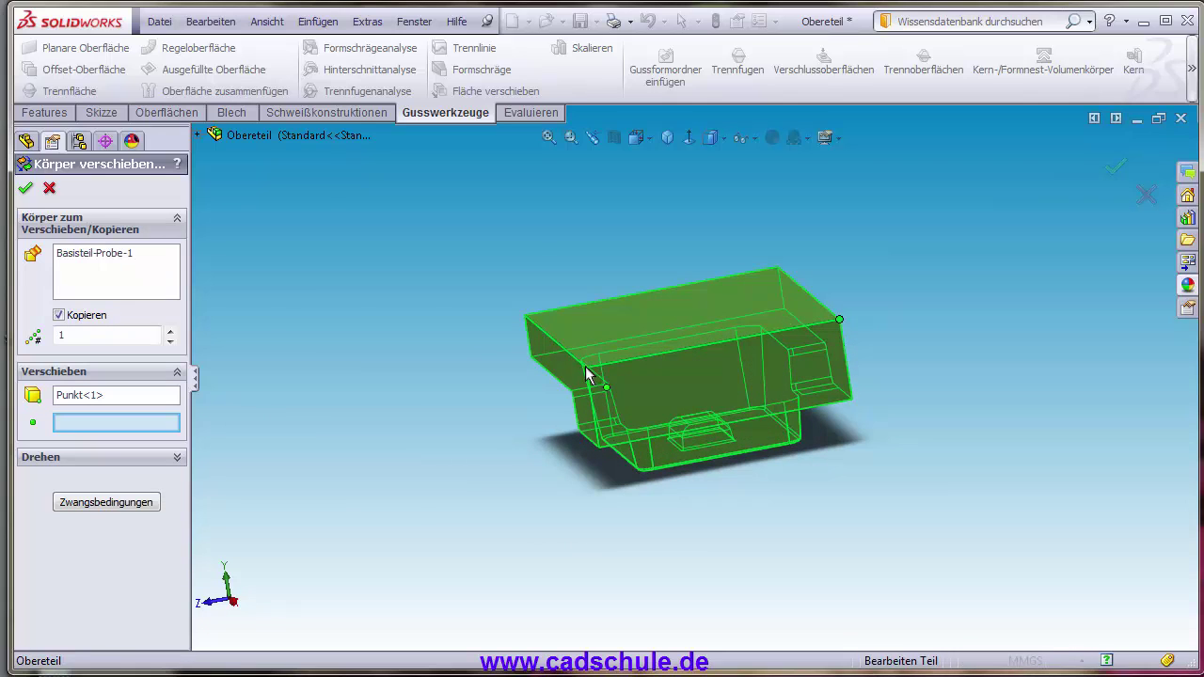
click(586, 373)
click(171, 331)
click(171, 332)
click(171, 331)
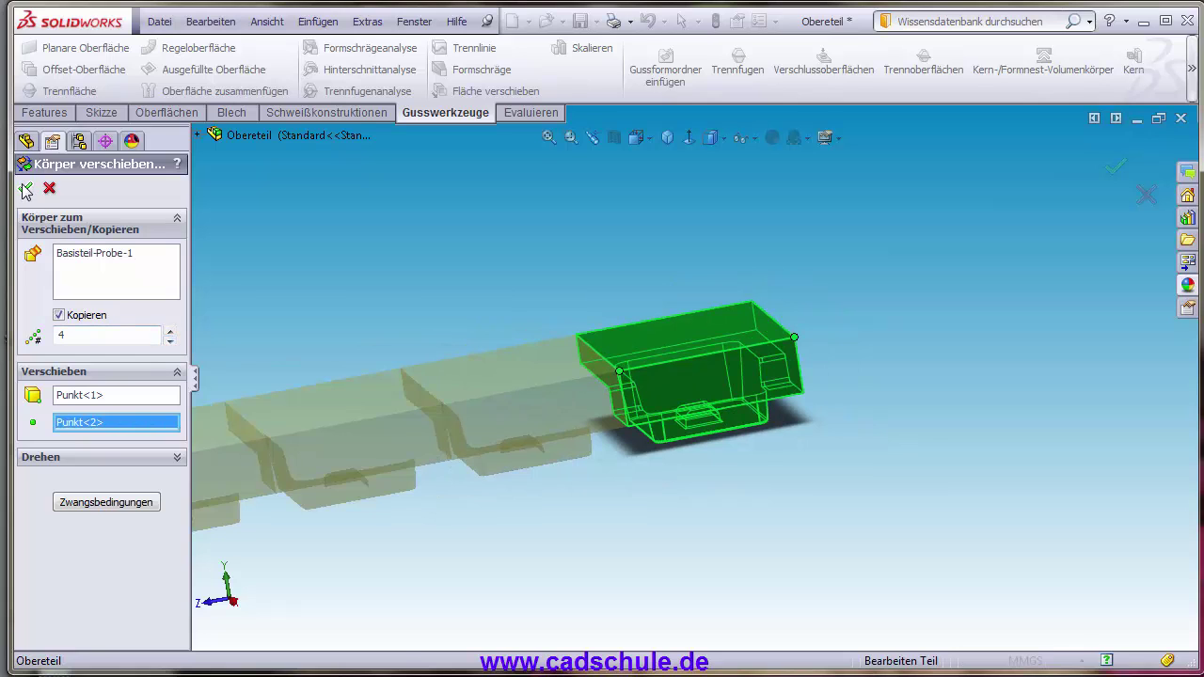
key(Return)
mouse_move(365, 298)
middle_down()
mouse_move(507, 277)
mouse_move(589, 235)
mouse_move(487, 341)
mouse_move(445, 276)
middle_up()
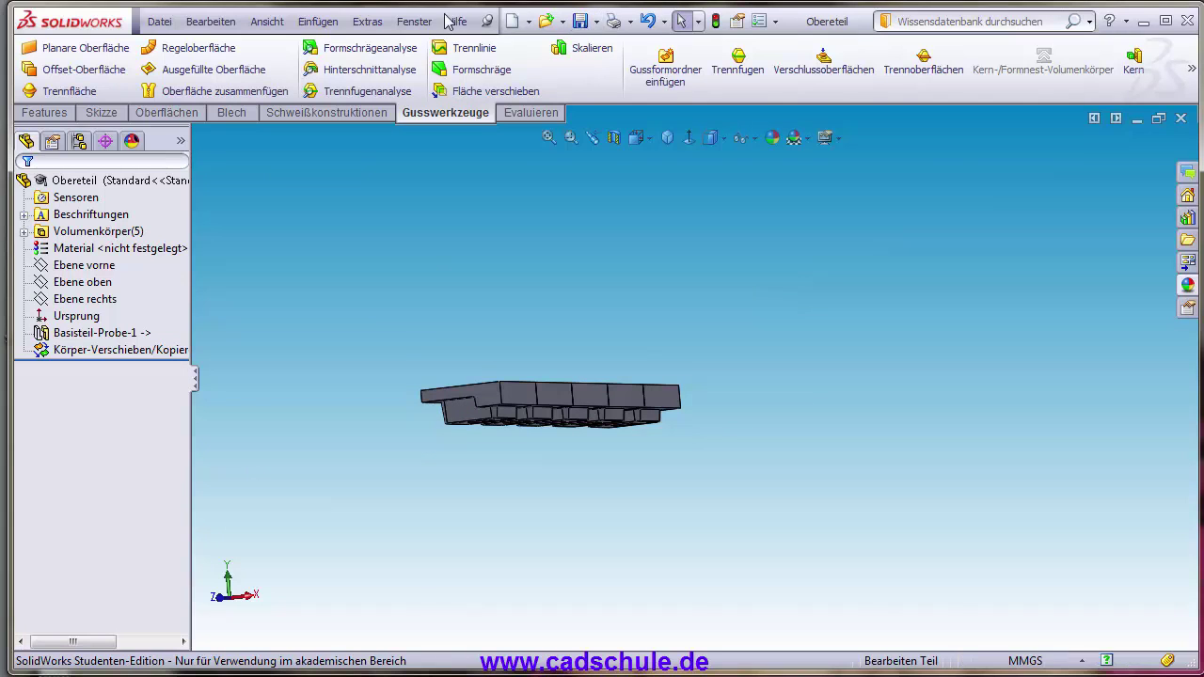
- Switch to the Probe1 part and select its shell body in Körper verschieben/kopieren
click(410, 23)
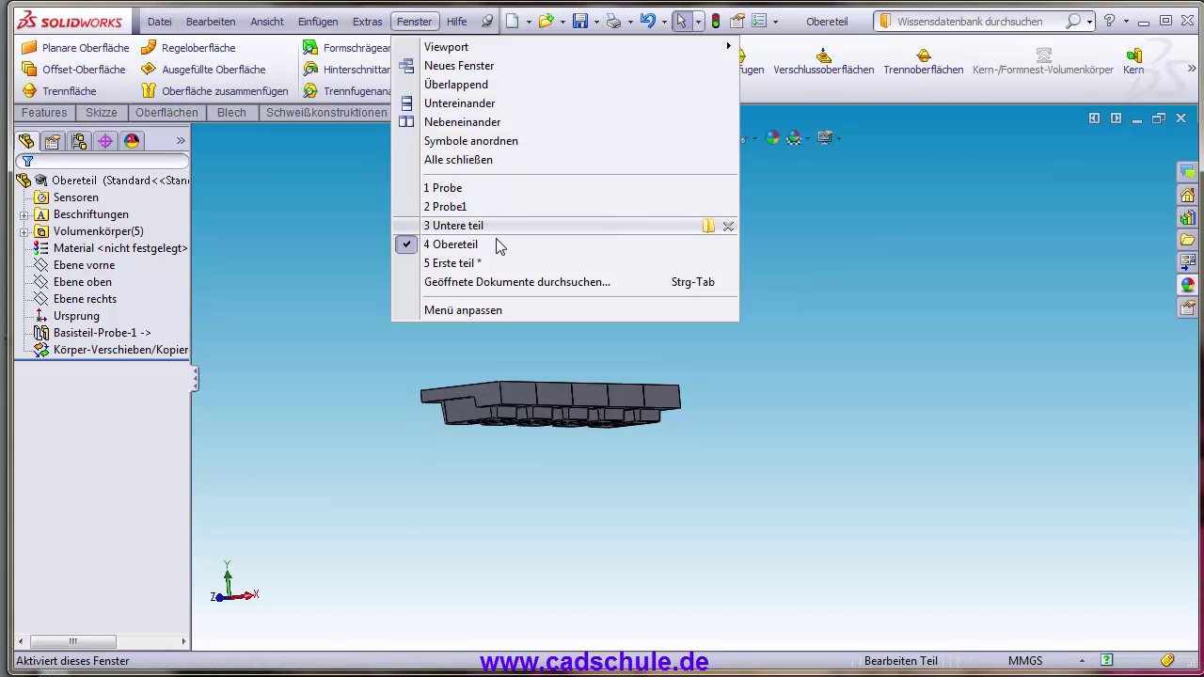
click(496, 209)
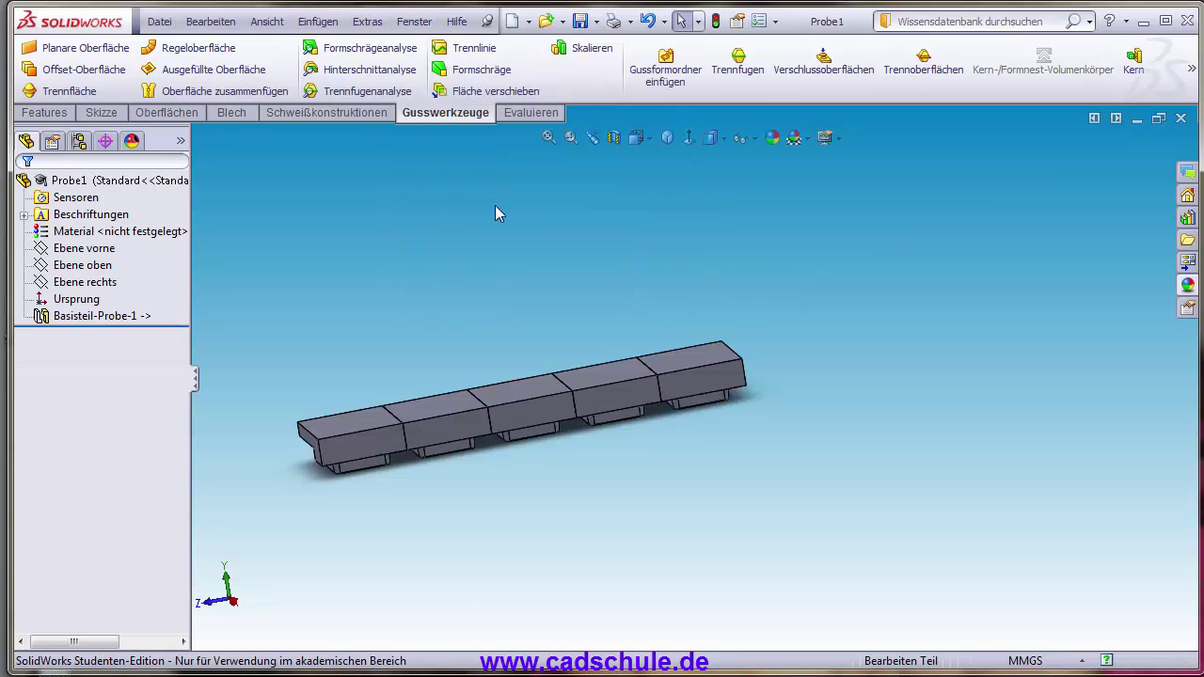
middle_drag(494, 213, 669, 408)
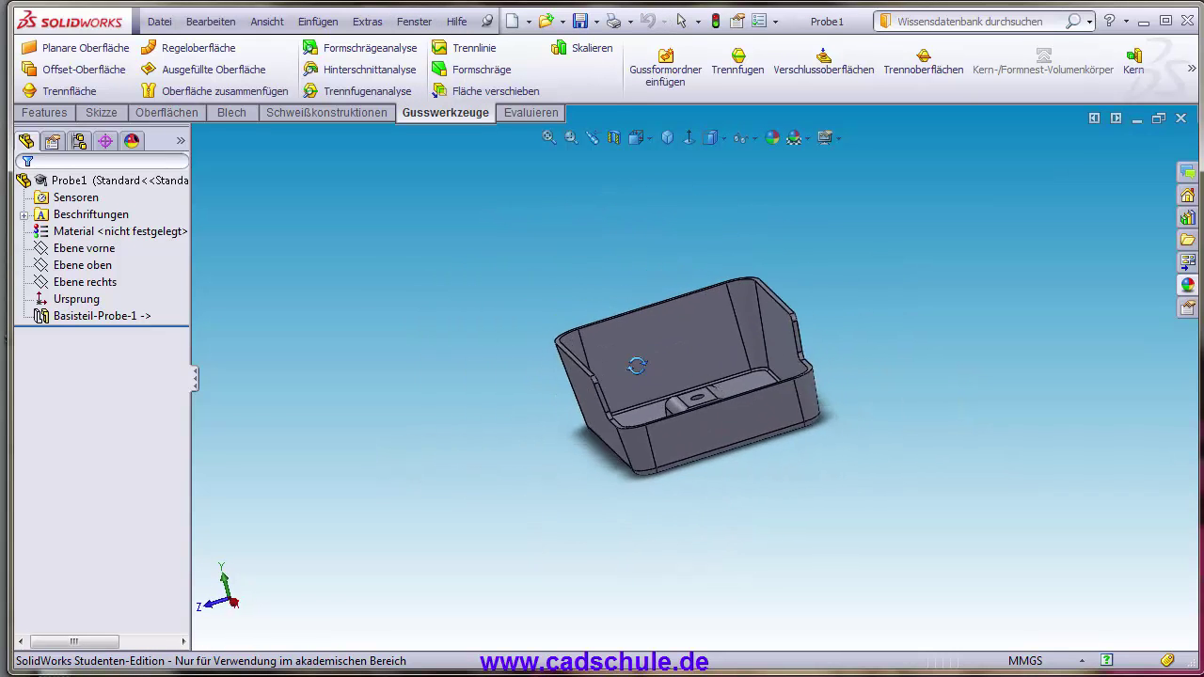
click(1192, 70)
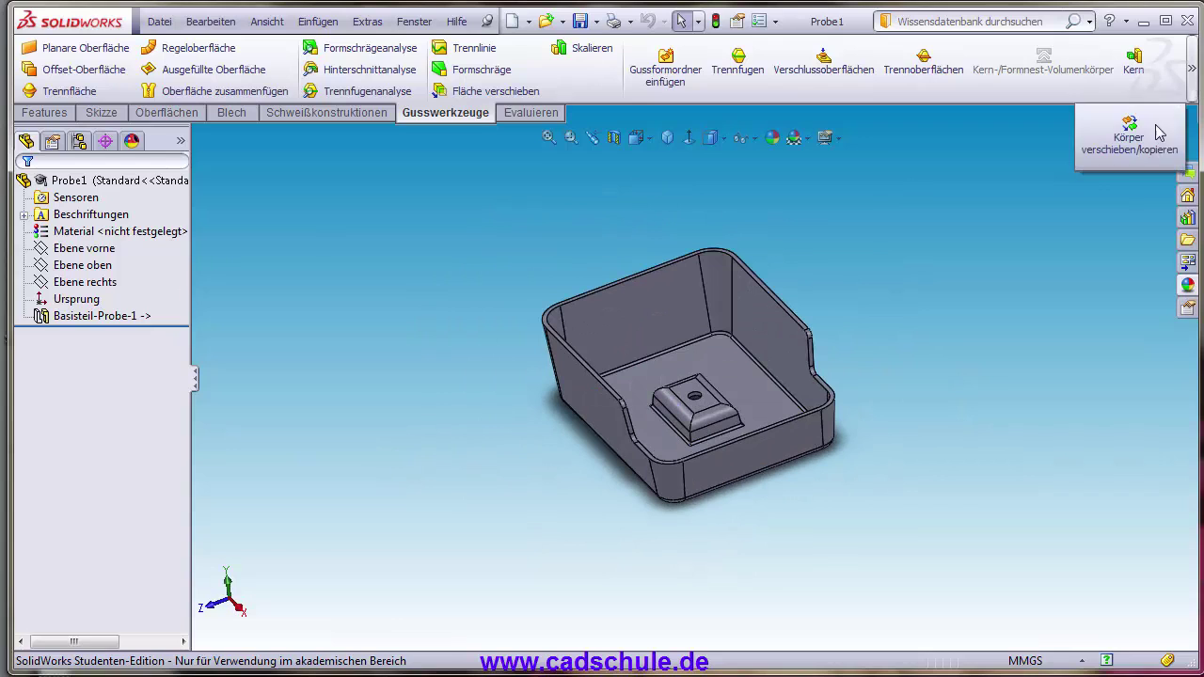
click(1135, 153)
click(585, 429)
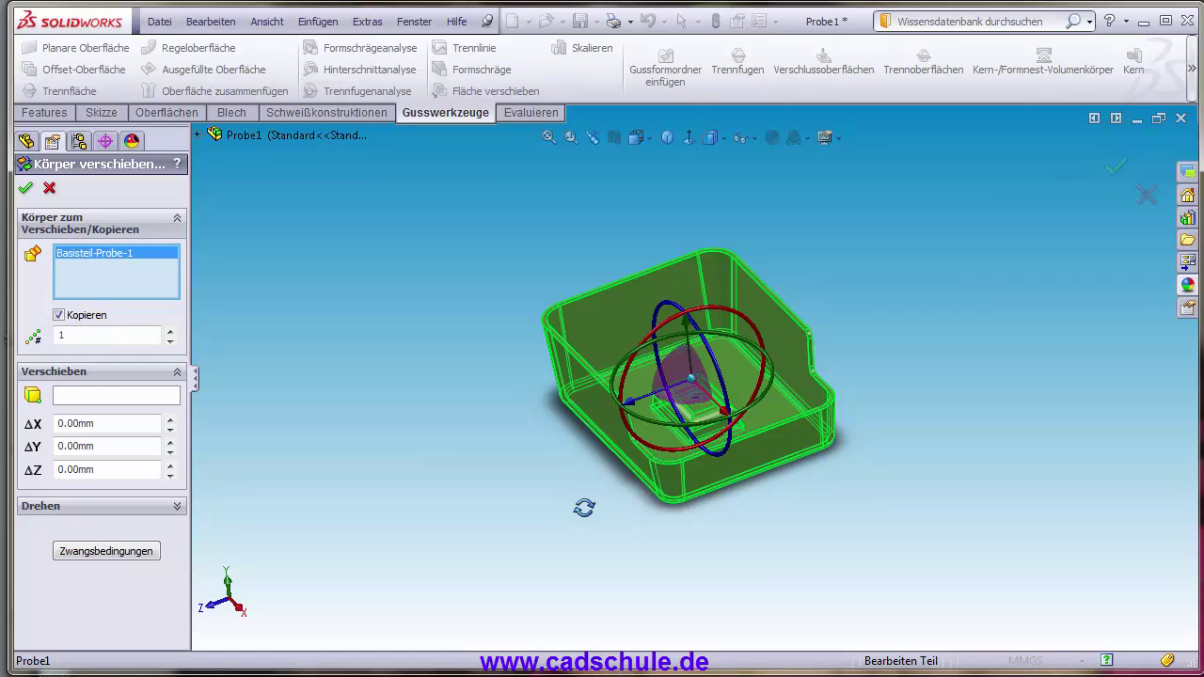
mouse_move(583, 506)
middle_down()
mouse_move(575, 470)
mouse_move(546, 473)
mouse_move(573, 488)
mouse_move(624, 450)
middle_up()
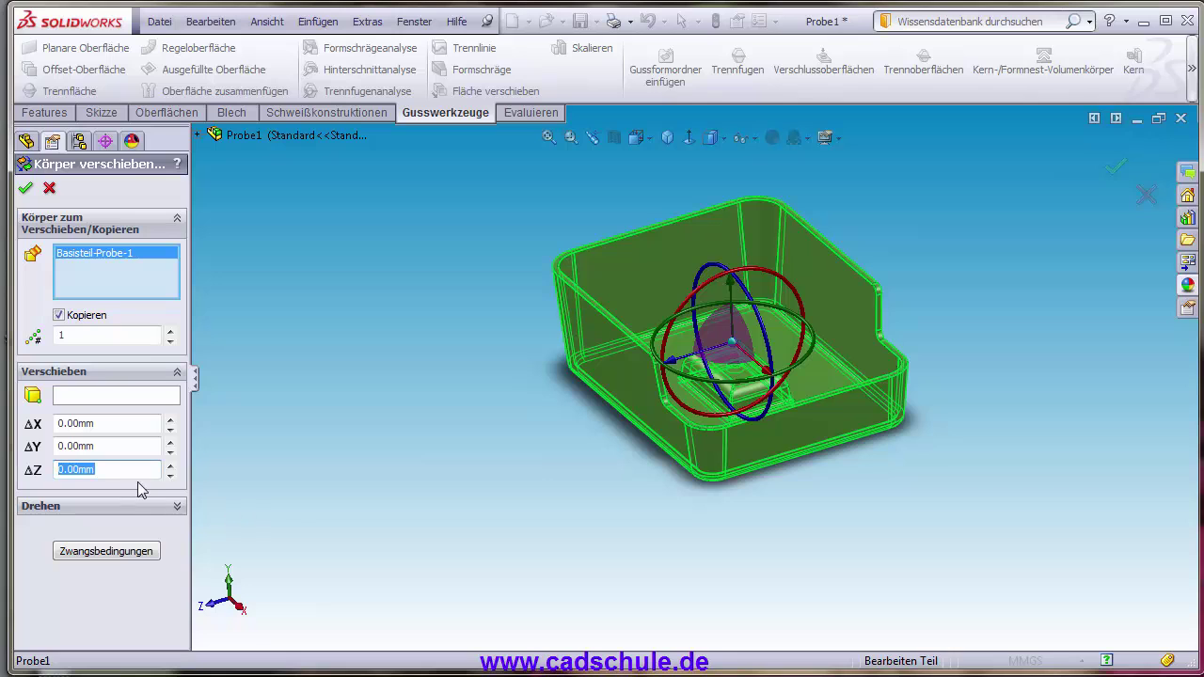
- Set ΔZ to 150 mm and confirm one copy of the shell body
text(150)
key(Return)
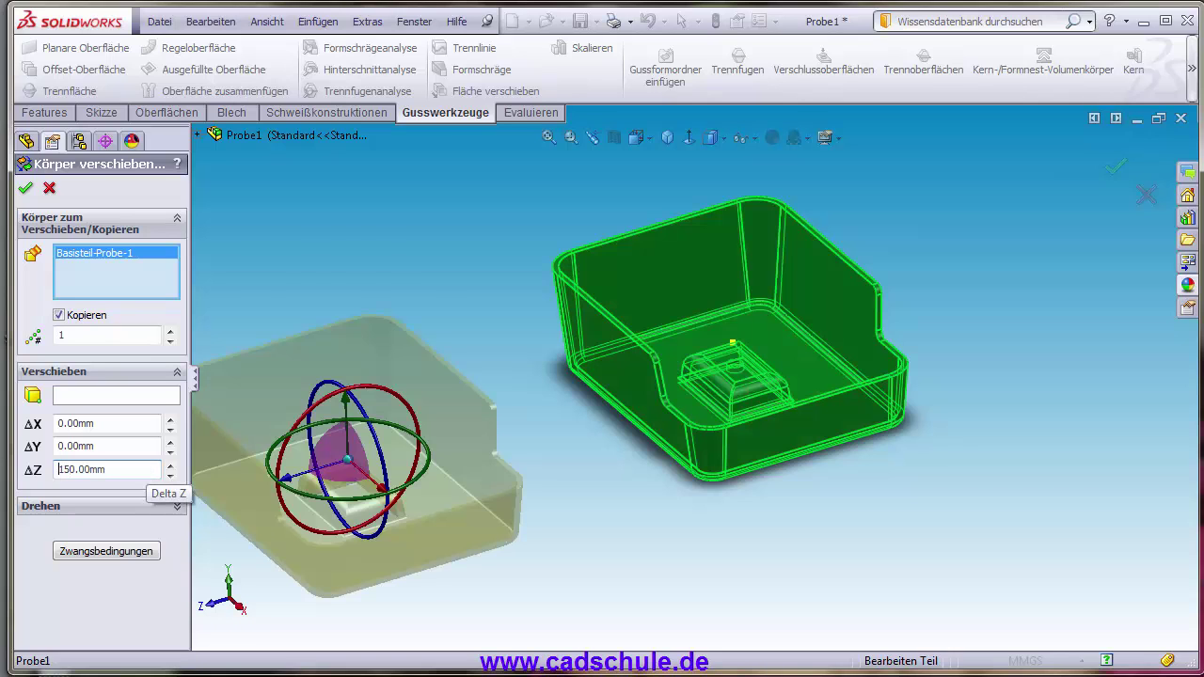
mouse_move(423, 497)
middle_down()
mouse_move(492, 521)
mouse_move(483, 501)
mouse_move(524, 500)
mouse_move(508, 504)
middle_up()
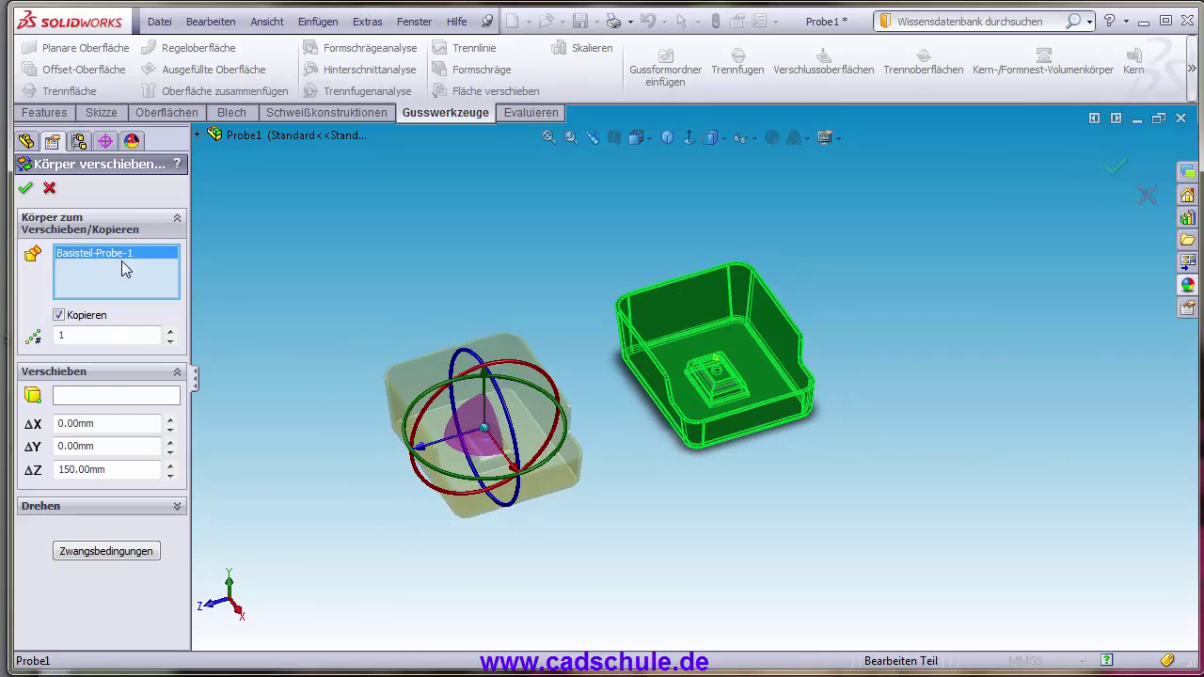
click(26, 189)
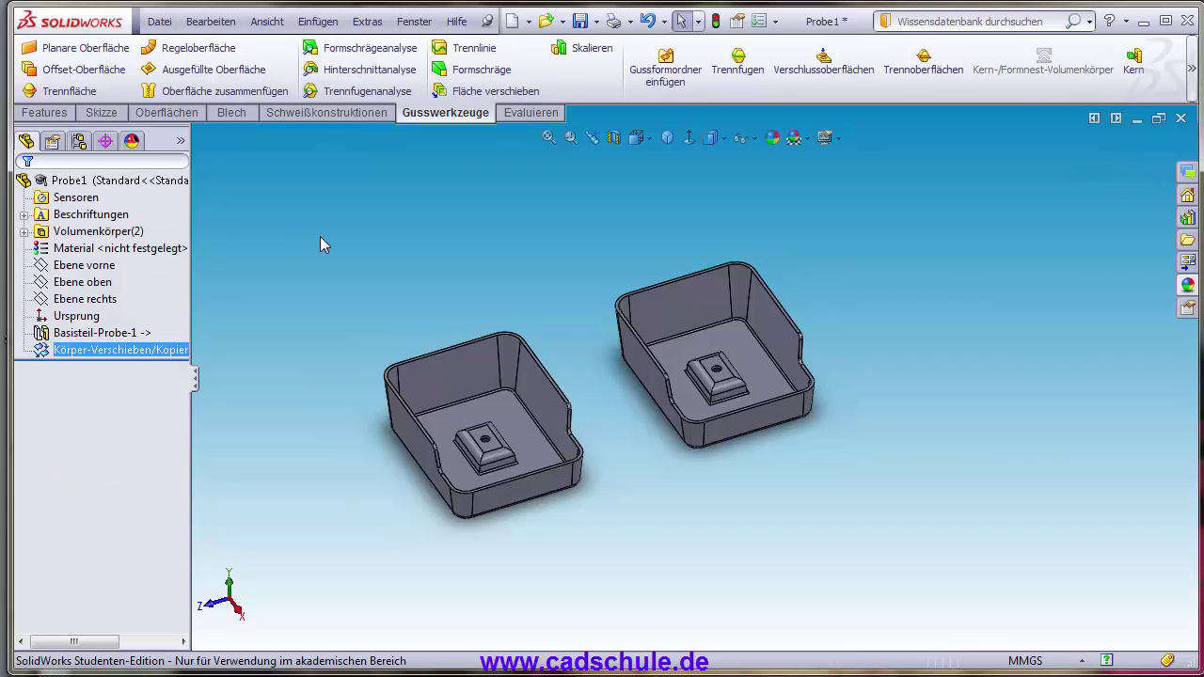
click(414, 21)
click(479, 182)
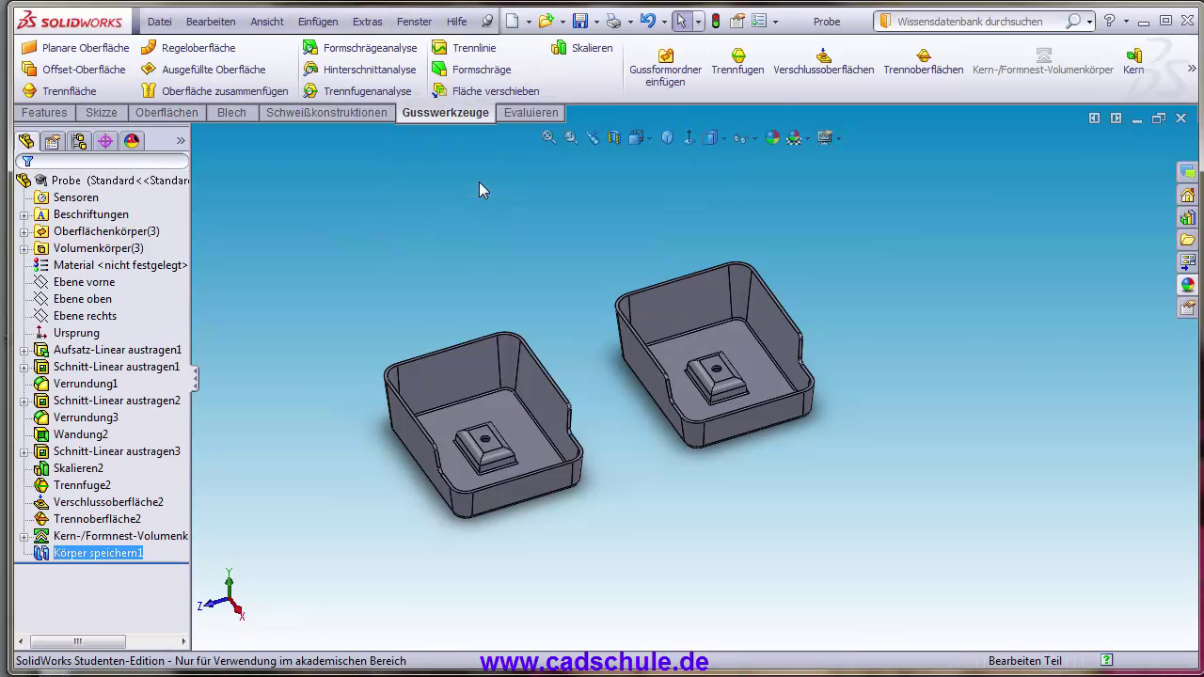
click(24, 536)
click(92, 558)
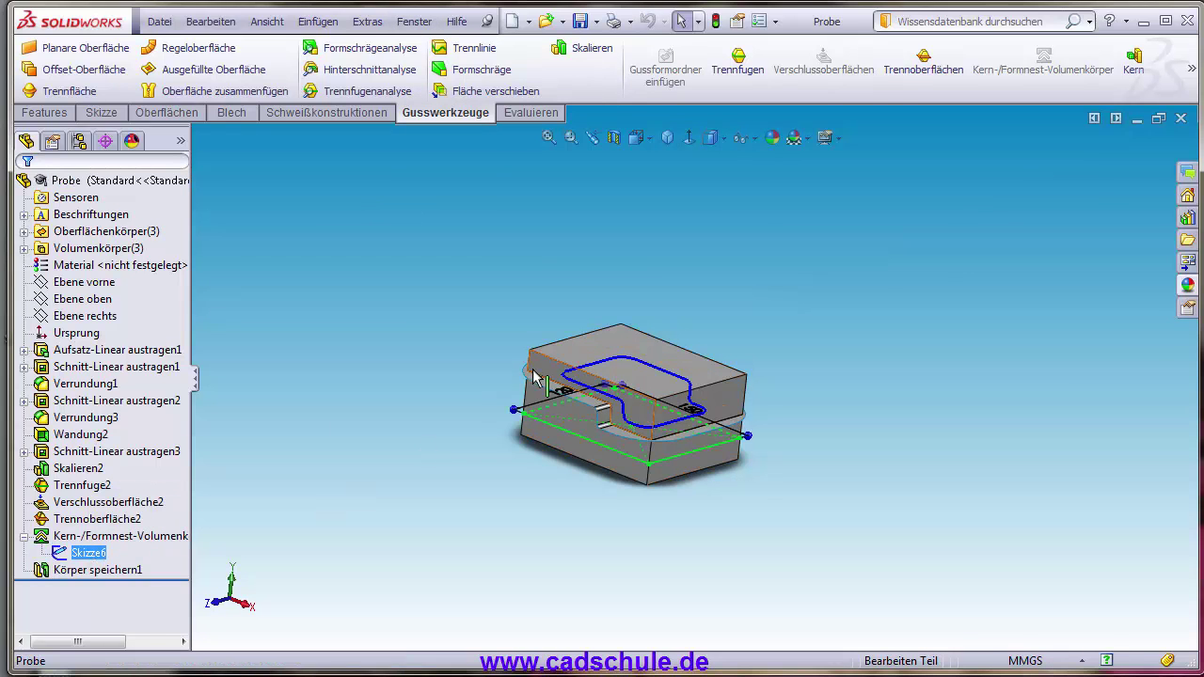
middle_drag(461, 497, 514, 506)
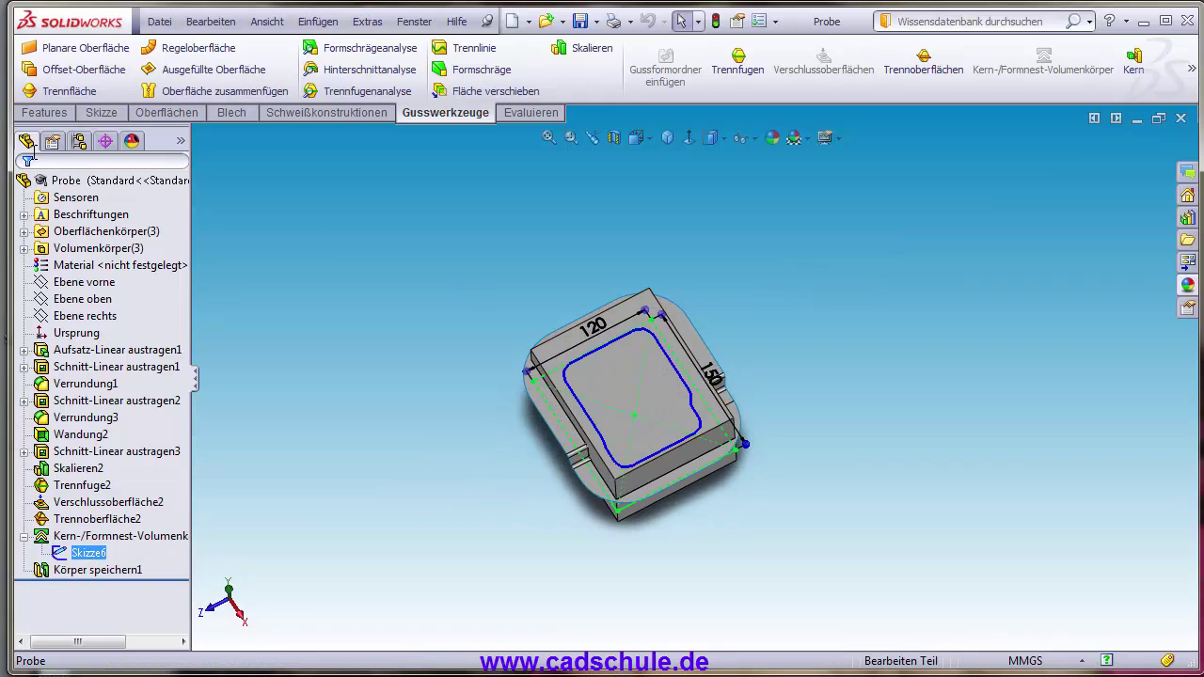
click(408, 24)
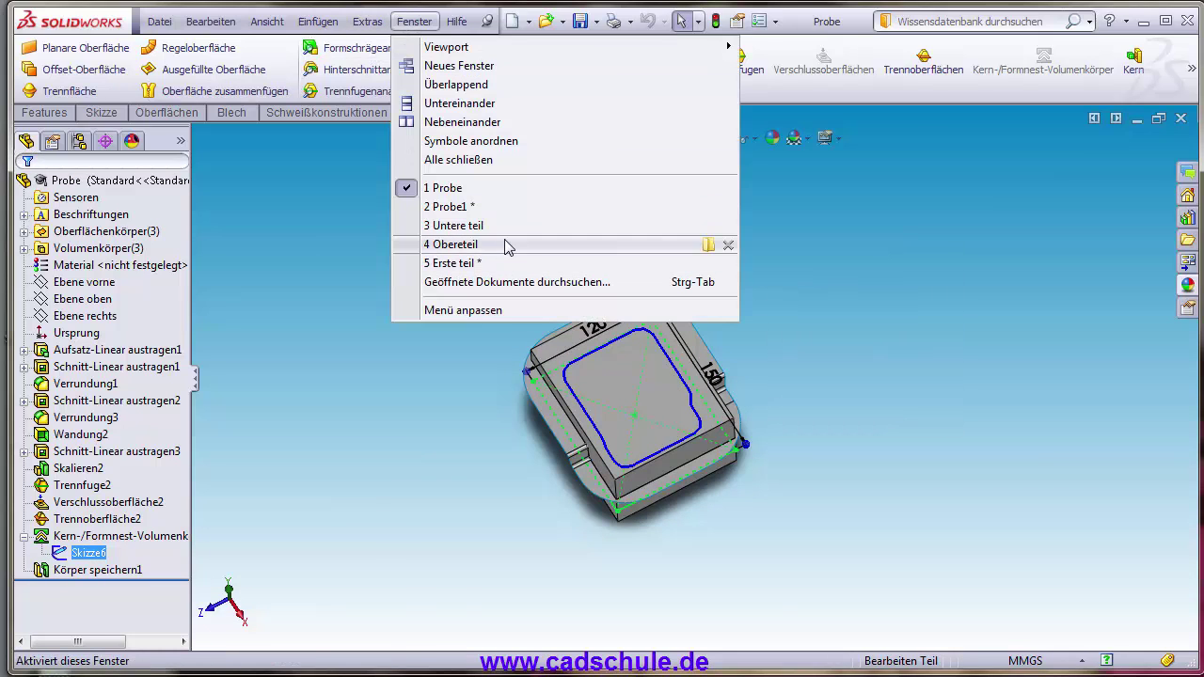
click(502, 209)
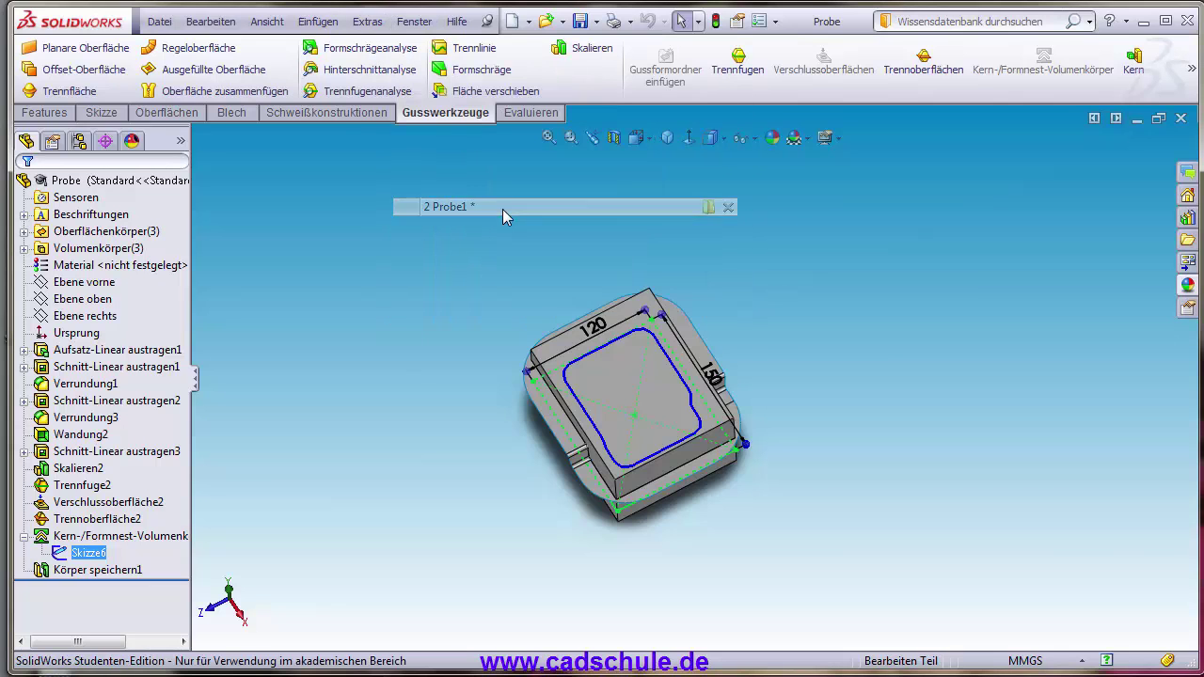
- Edit Körper-Verschieben/Kopieren to a 120 mm ΔZ spacing with 4 copies
click(150, 336)
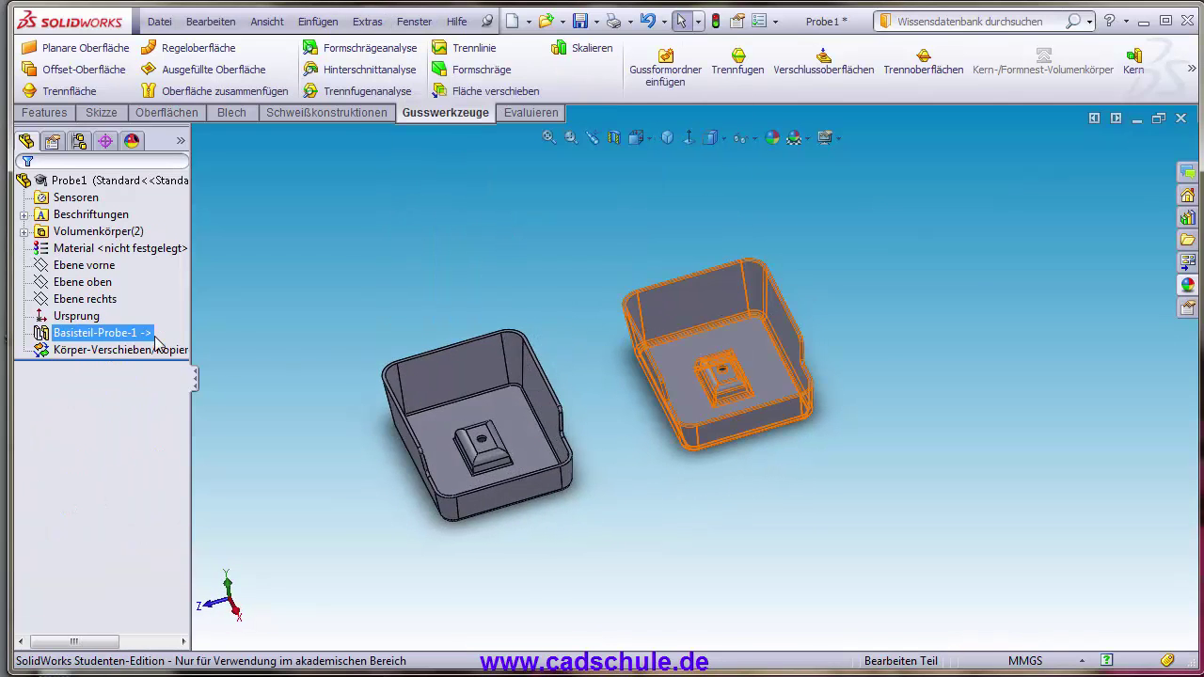
click(155, 349)
click(173, 307)
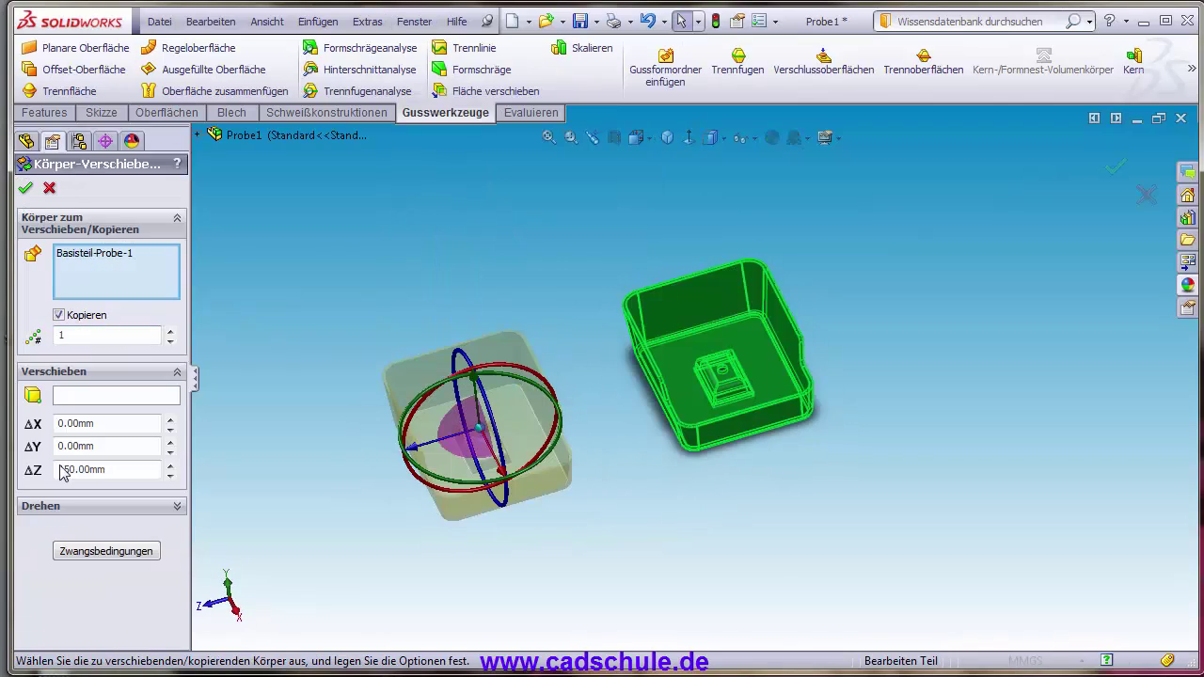
key(Return)
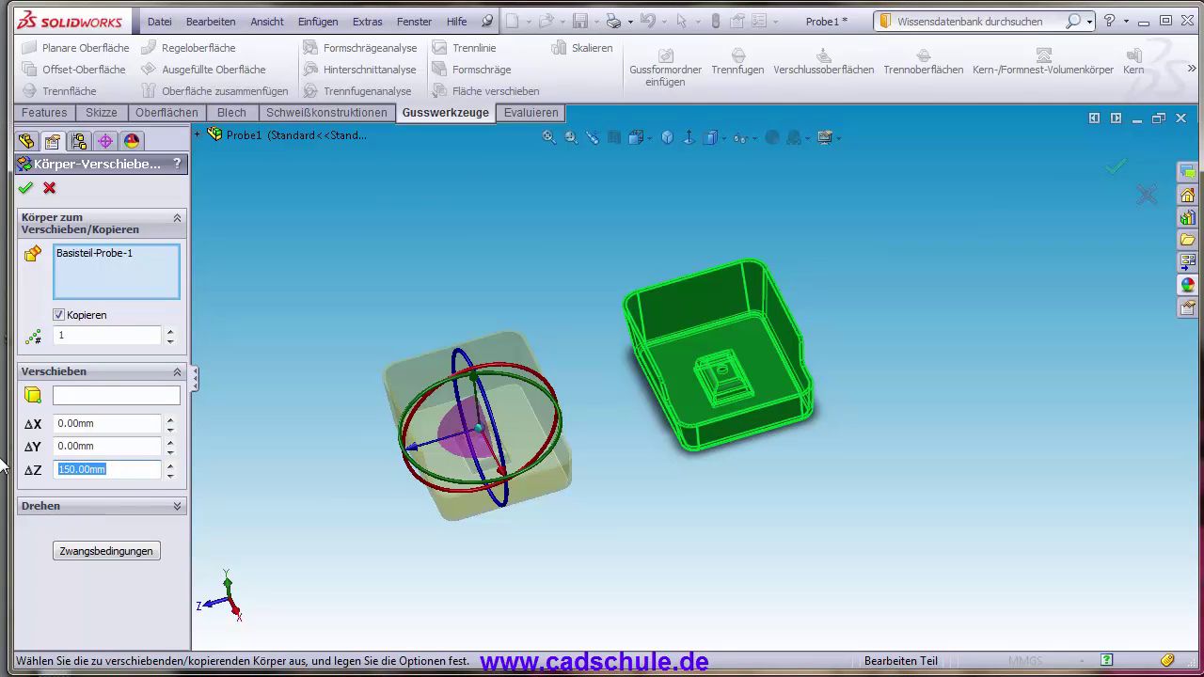
text(120)
key(Return)
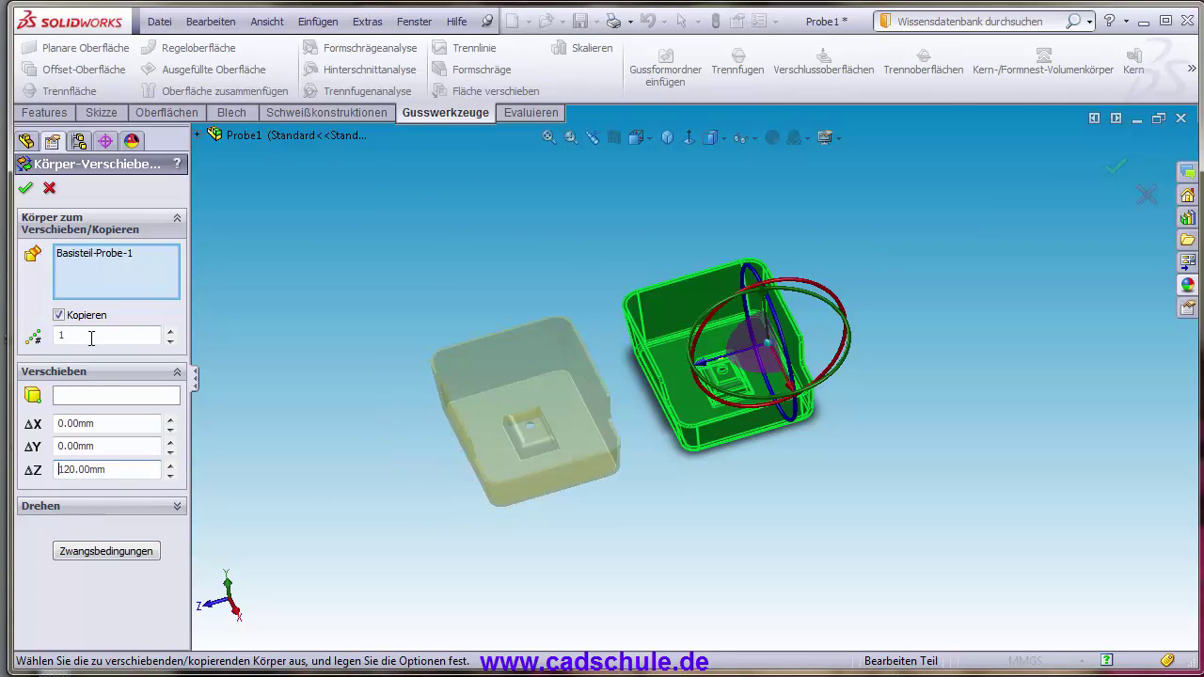
click(170, 331)
click(171, 332)
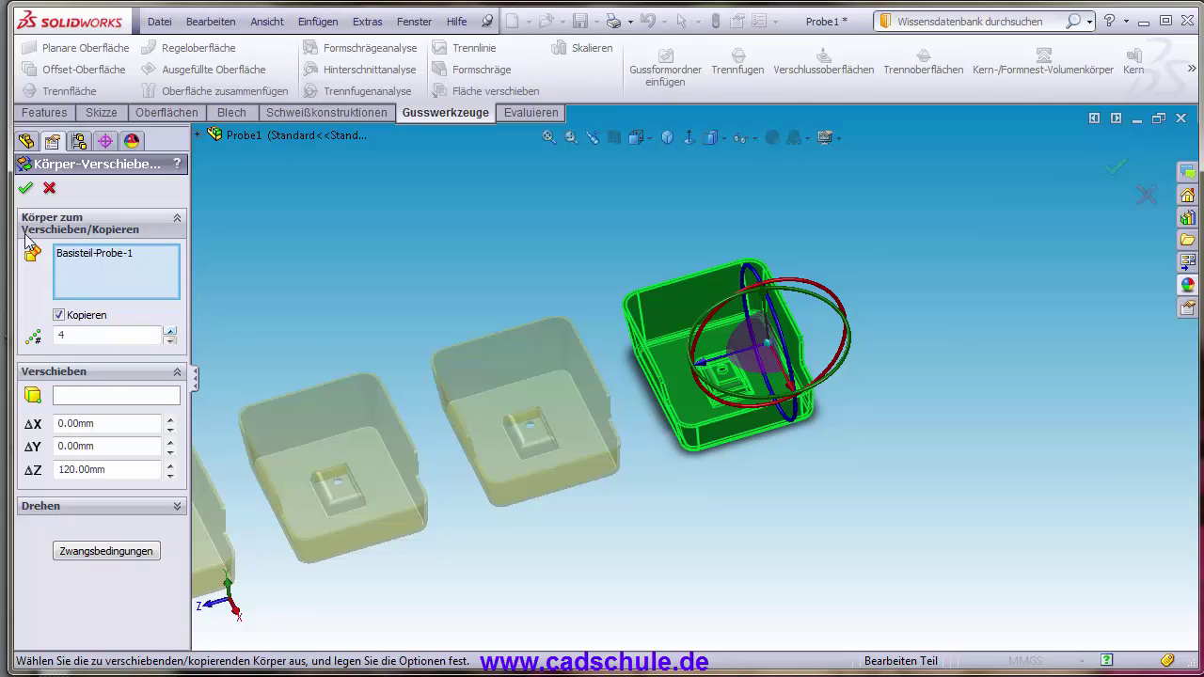
click(28, 190)
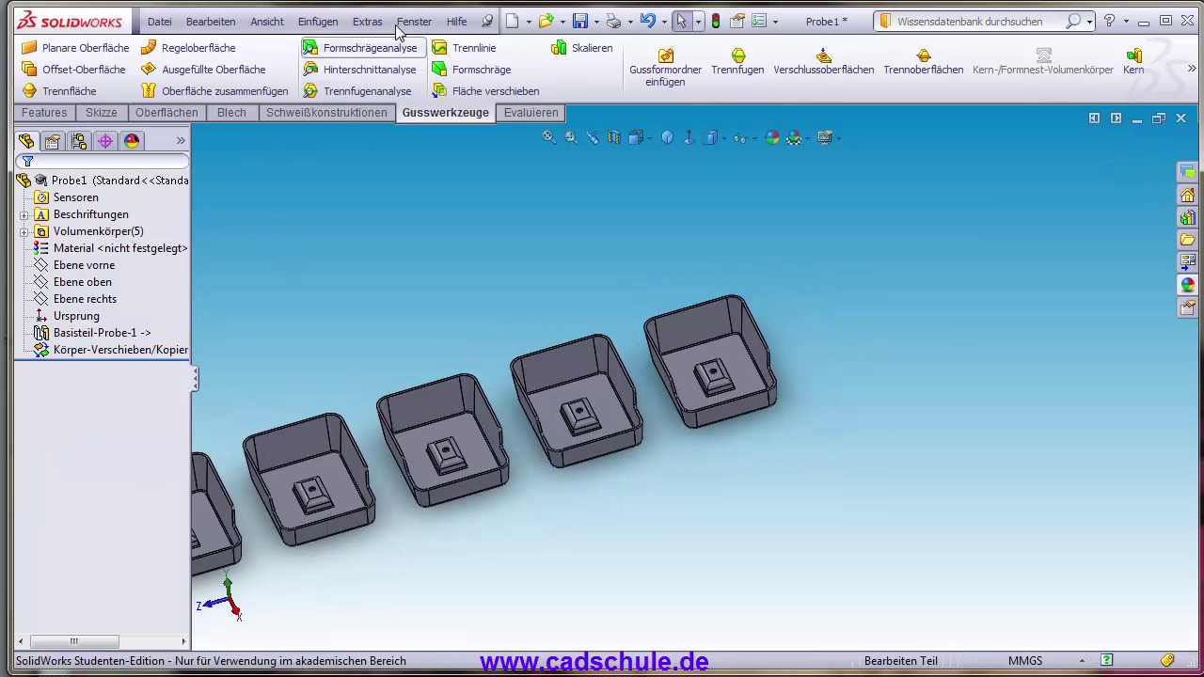
scroll(572, 113, up, 1)
scroll(572, 113, up, 1)
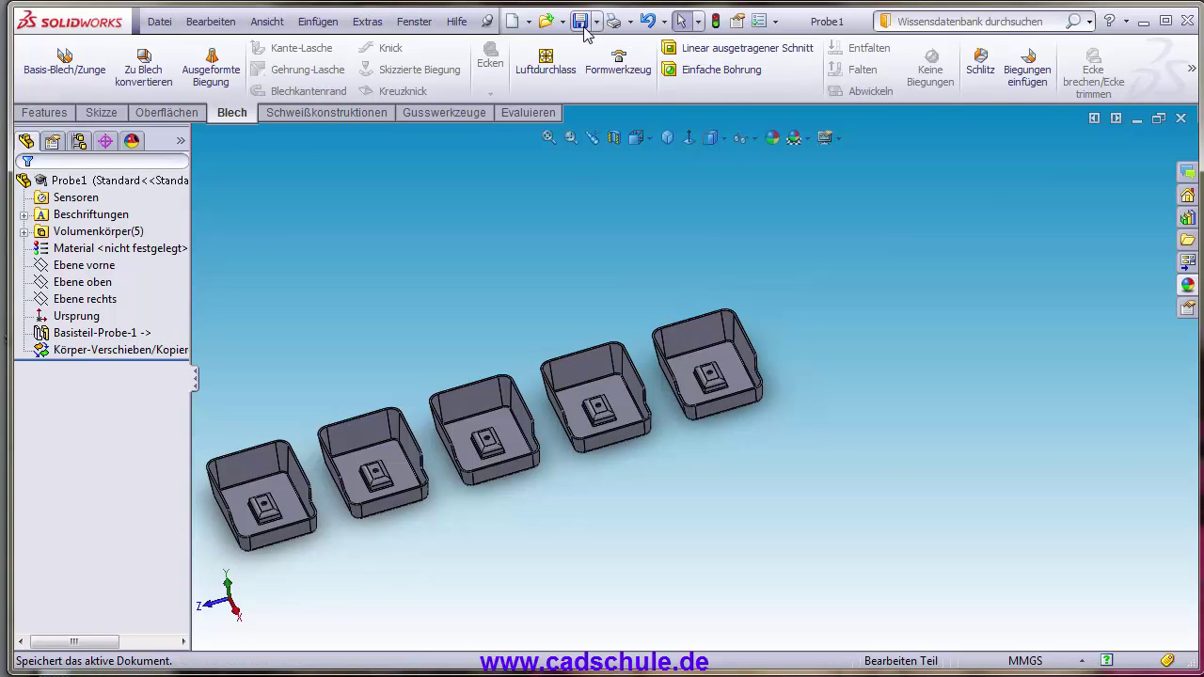
- Switch to Erste teil, accept the rebuild, and fit the five-section mold box in view
click(418, 23)
mouse_move(453, 264)
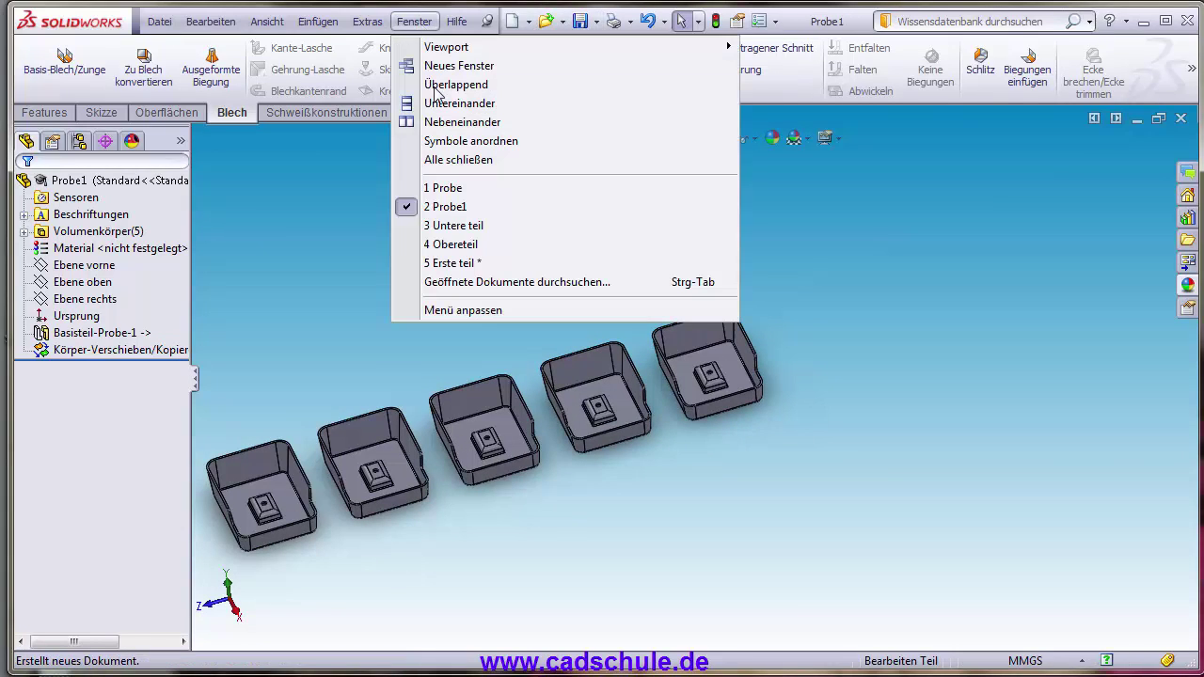
click(512, 270)
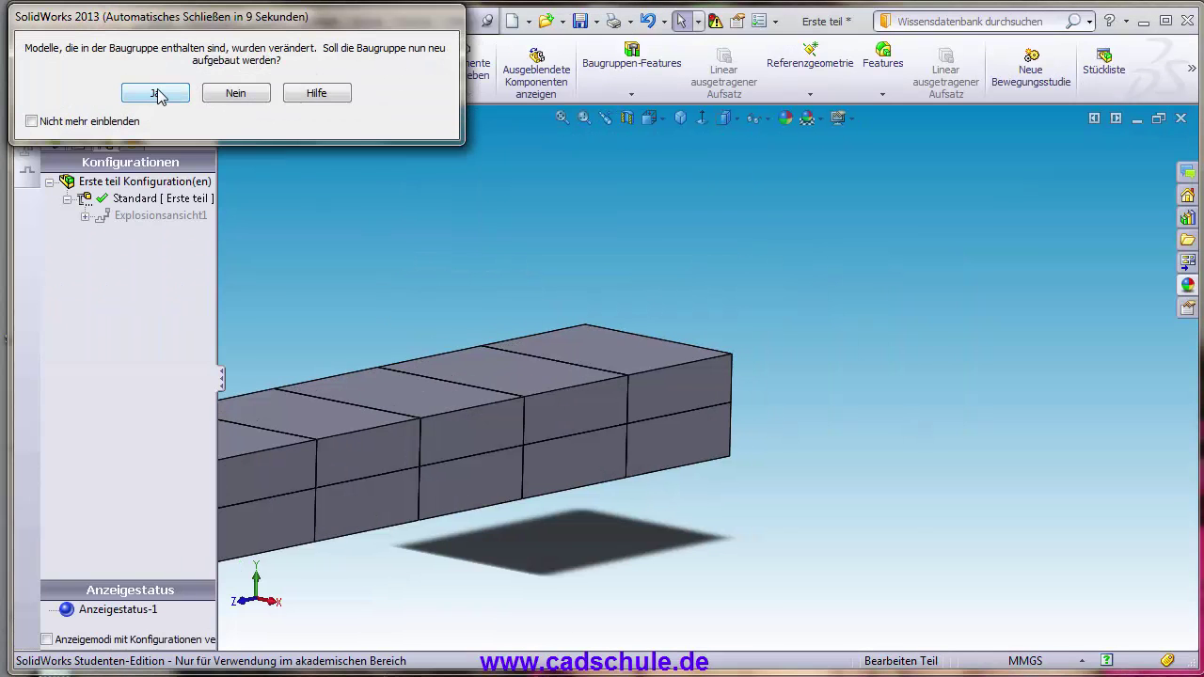
click(157, 94)
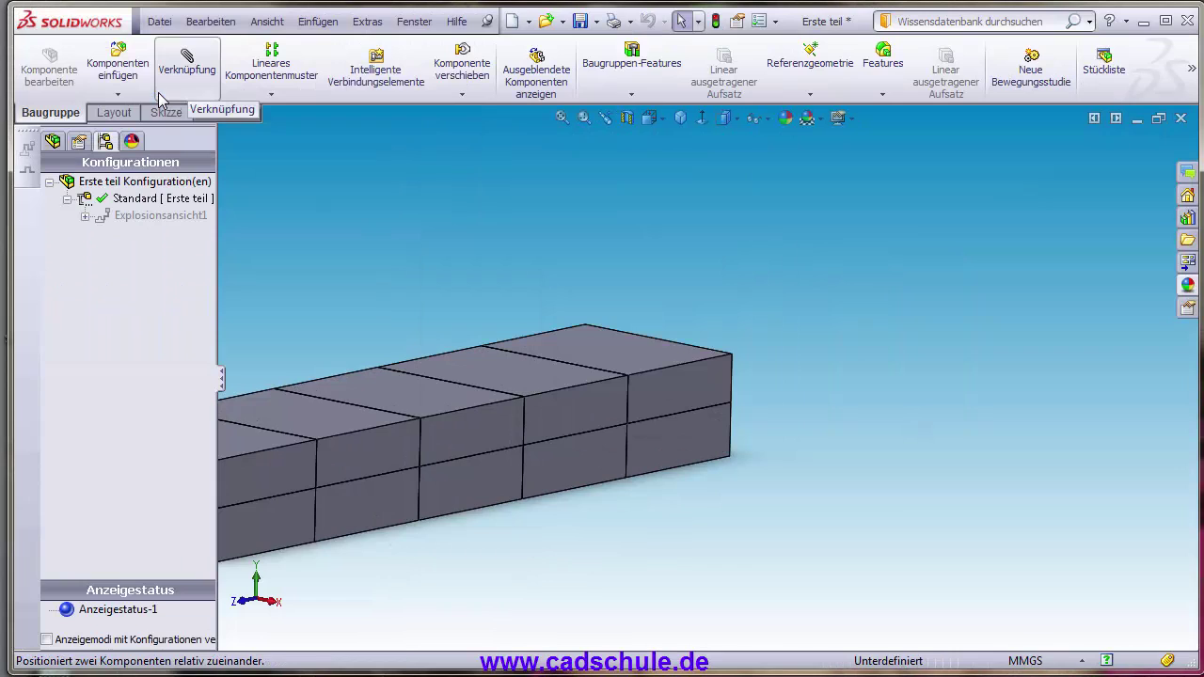
key(f)
mouse_move(468, 316)
middle_down()
mouse_move(605, 406)
mouse_move(595, 402)
middle_up()
scroll(572, 388, up, 3)
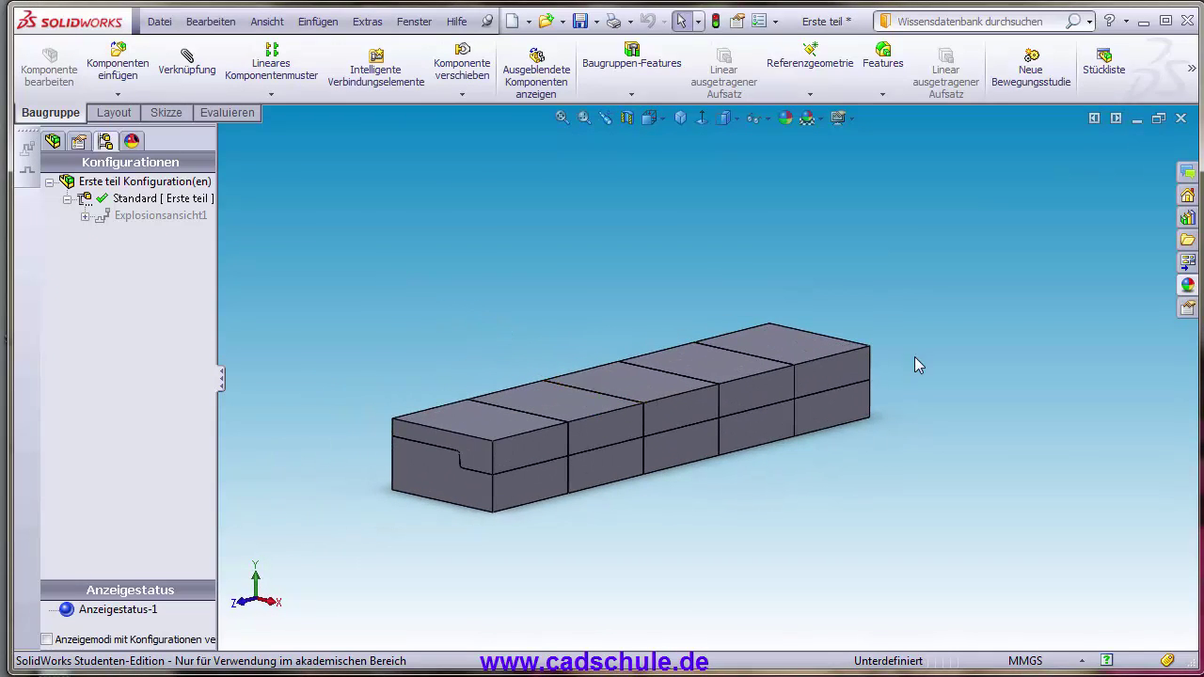
scroll(672, 403, down, 3)
mouse_move(672, 403)
middle_down()
mouse_move(712, 398)
mouse_move(700, 394)
middle_up()
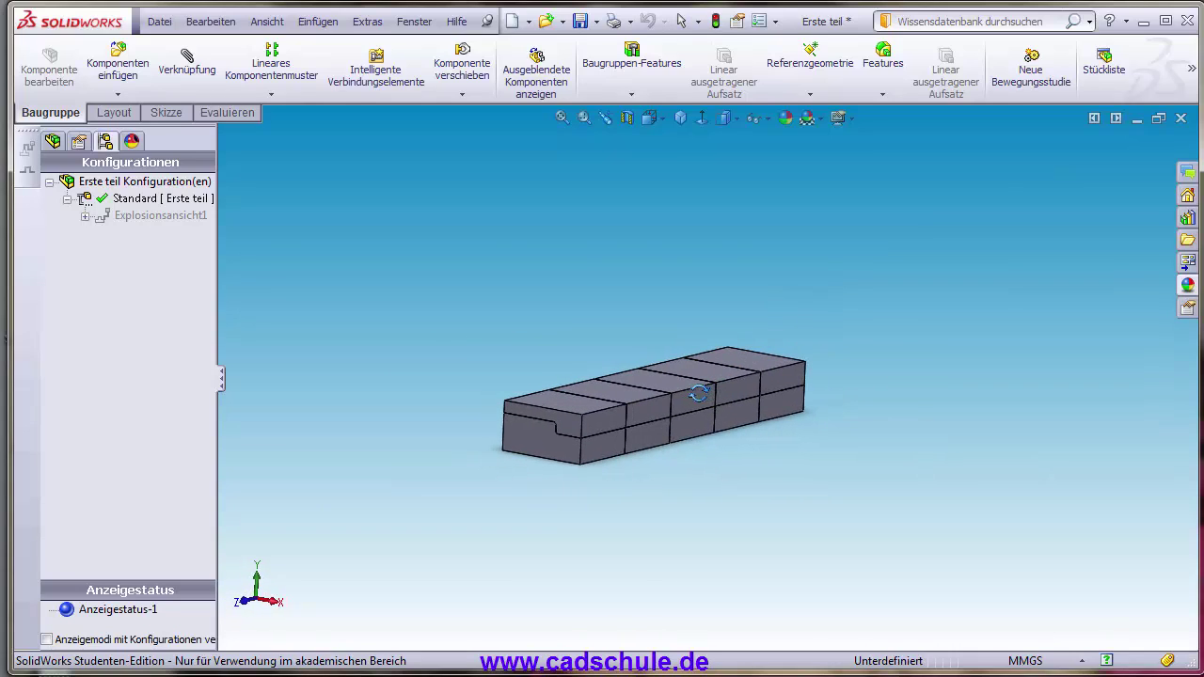
- Animate Explosionsansicht1 and play it to watch the five shells separate and rejoin
right_click(140, 224)
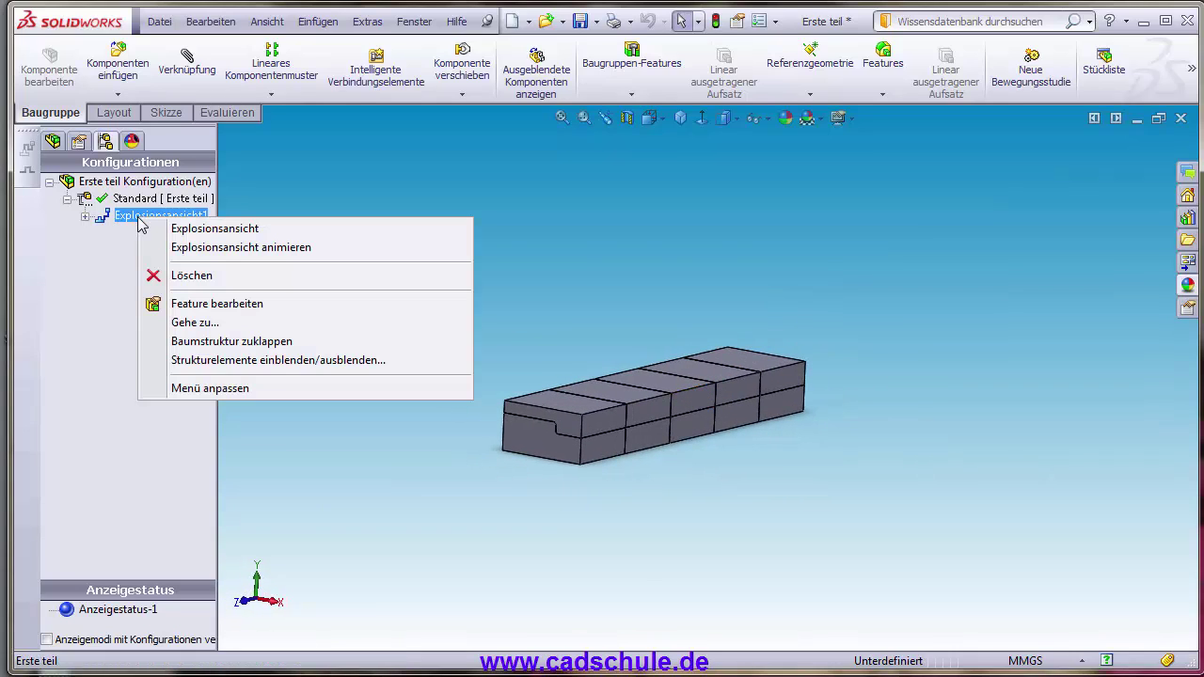
click(189, 248)
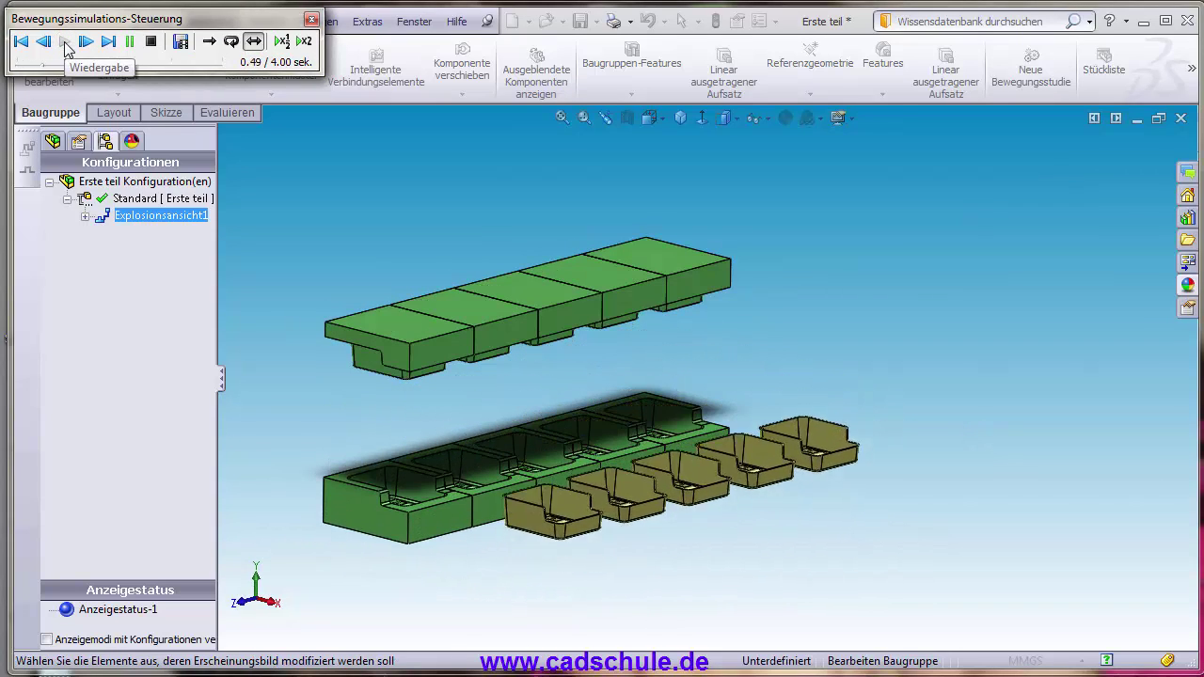
click(65, 43)
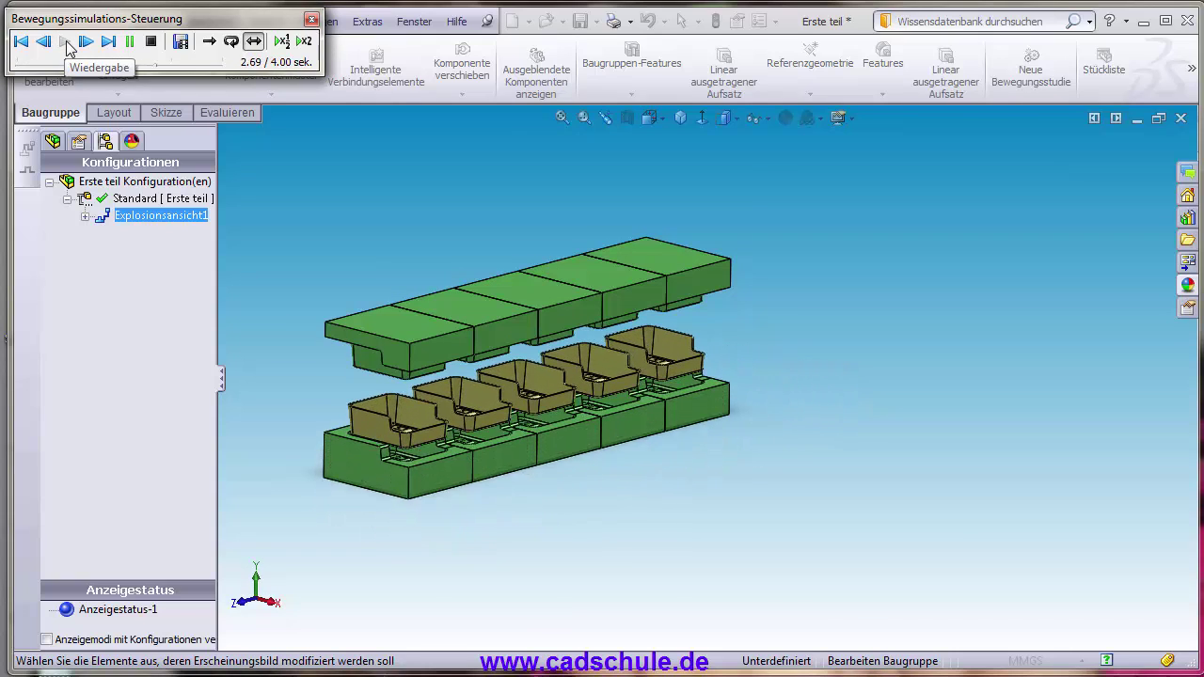